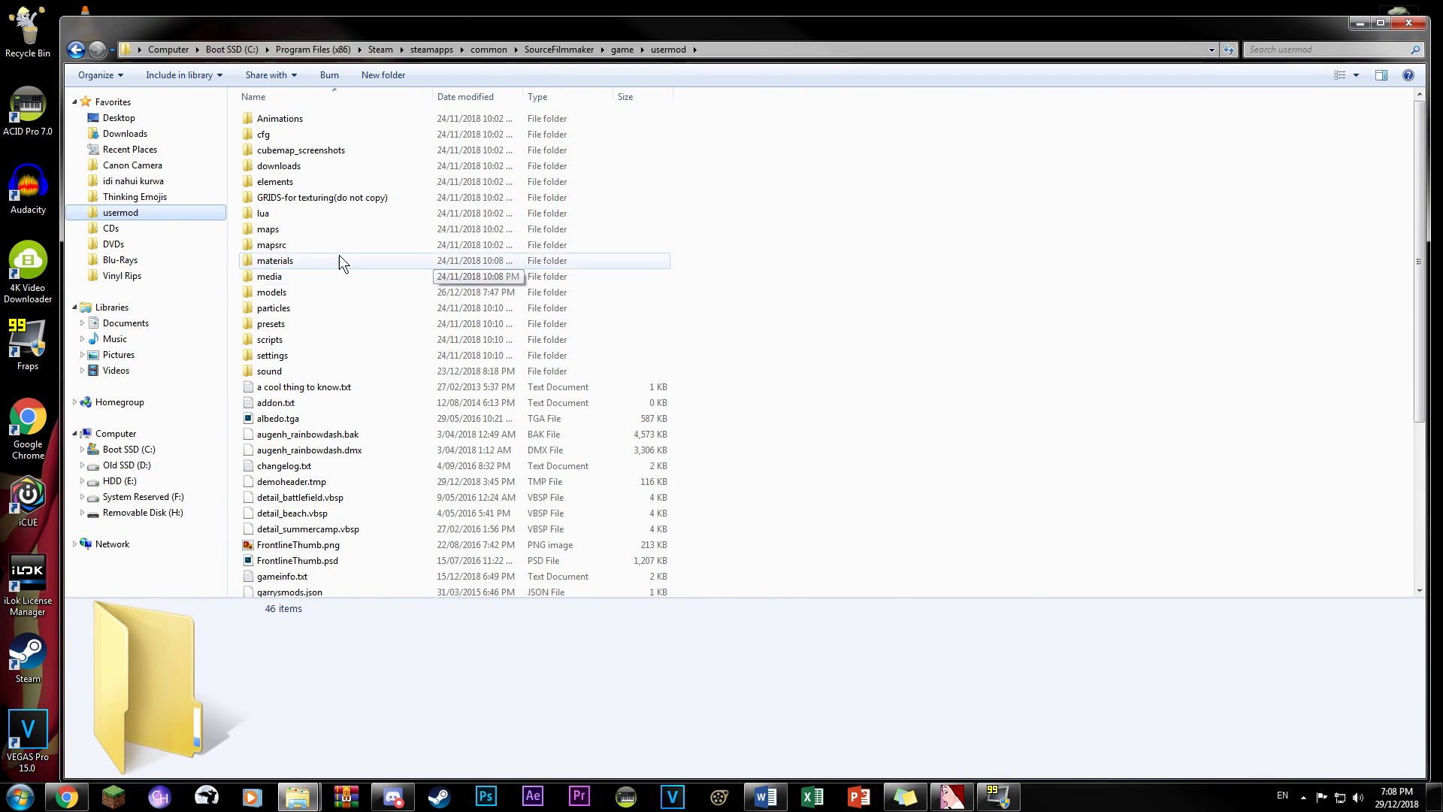
- Open body.vtf from the materials\models\vn_mlp\shimmer folder inside usermod
{"action": "left_click", "coordinate": [362, 241]}
{"action": "key", "text": "Down"}
{"action": "key", "text": "Return"}
{"action": "type", "text": "models"}
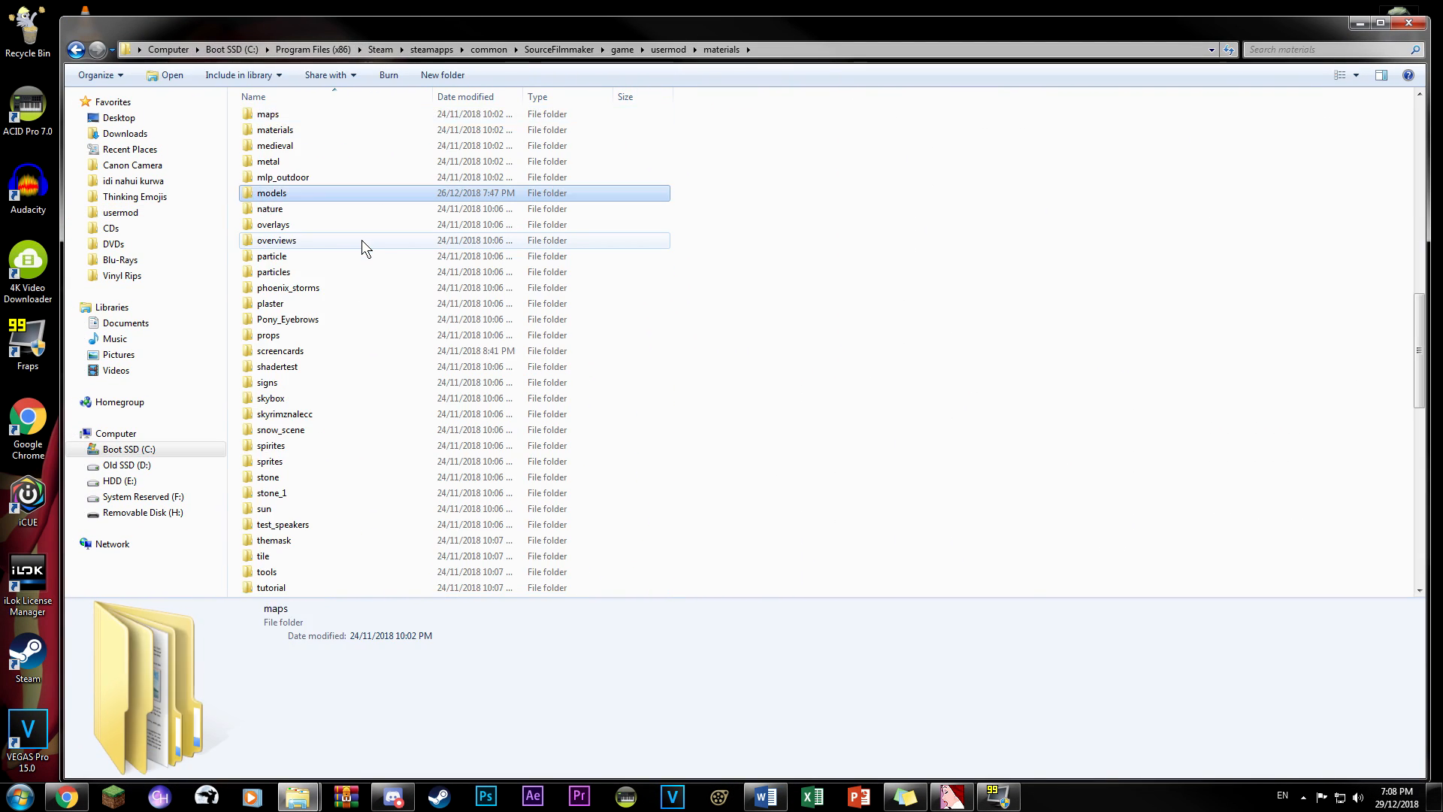
{"action": "key", "text": "Return"}
{"action": "type", "text": "vn"}
{"action": "key", "text": "Return"}
{"action": "type", "text": "shi"}
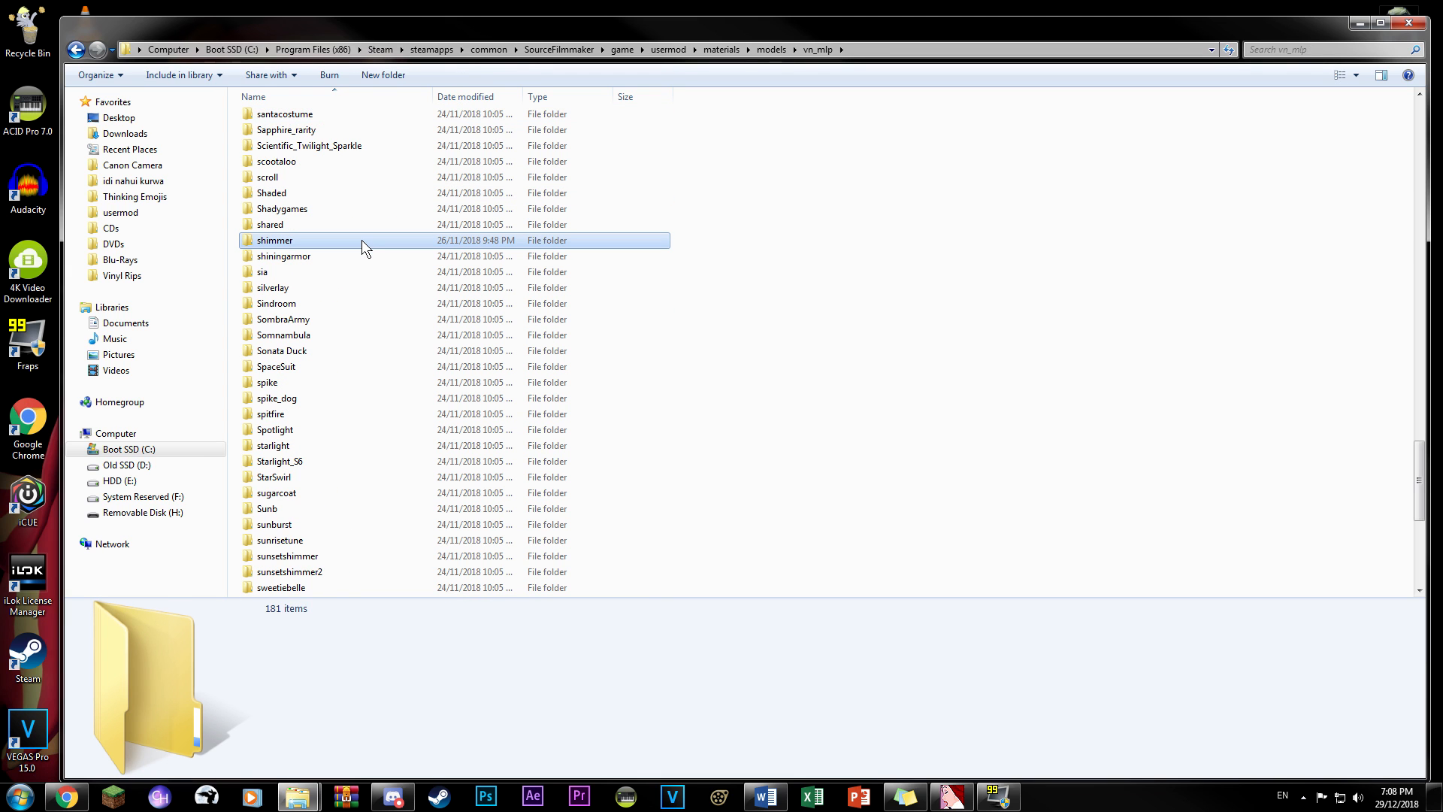
{"action": "key", "text": "Return"}
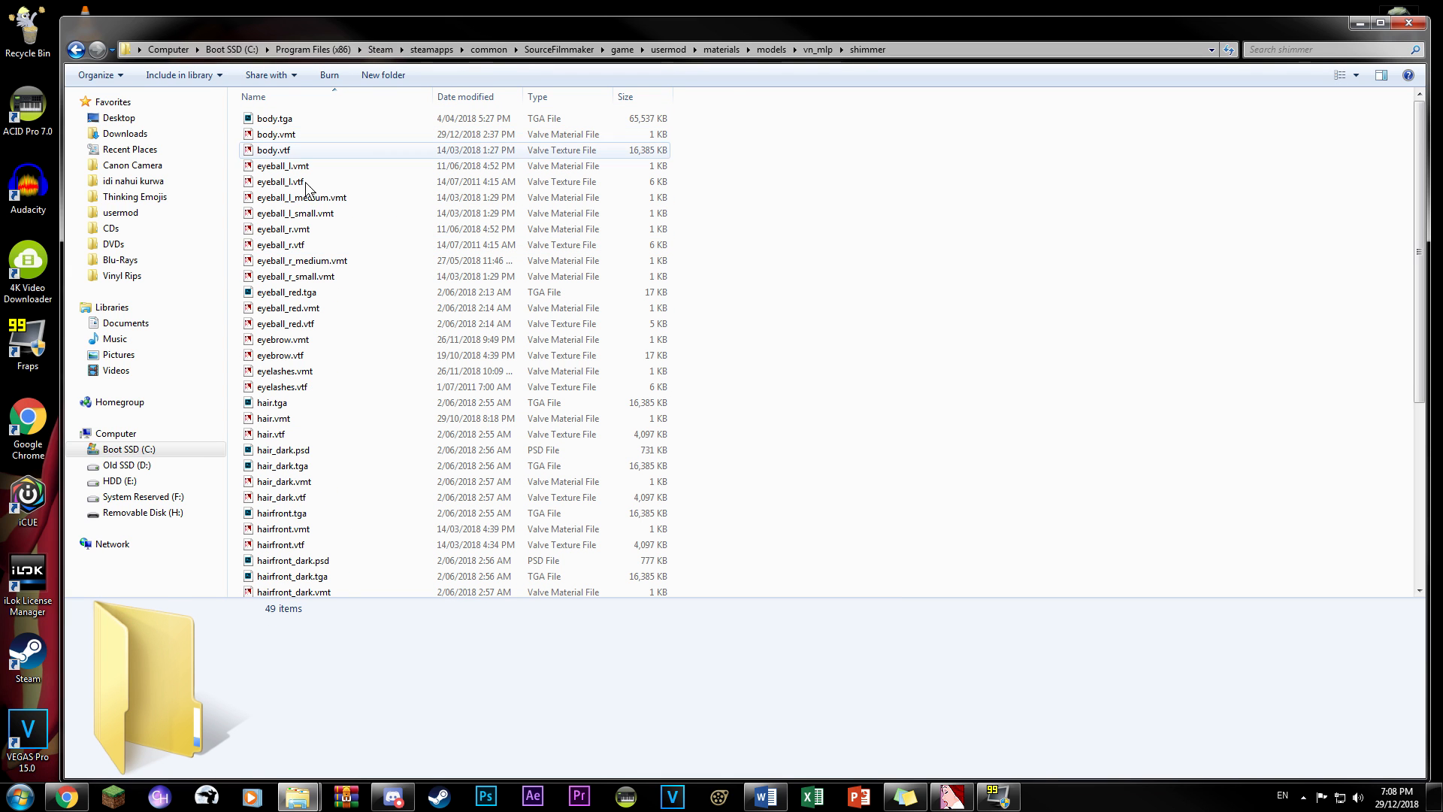
{"action": "double_click", "coordinate": [292, 150]}
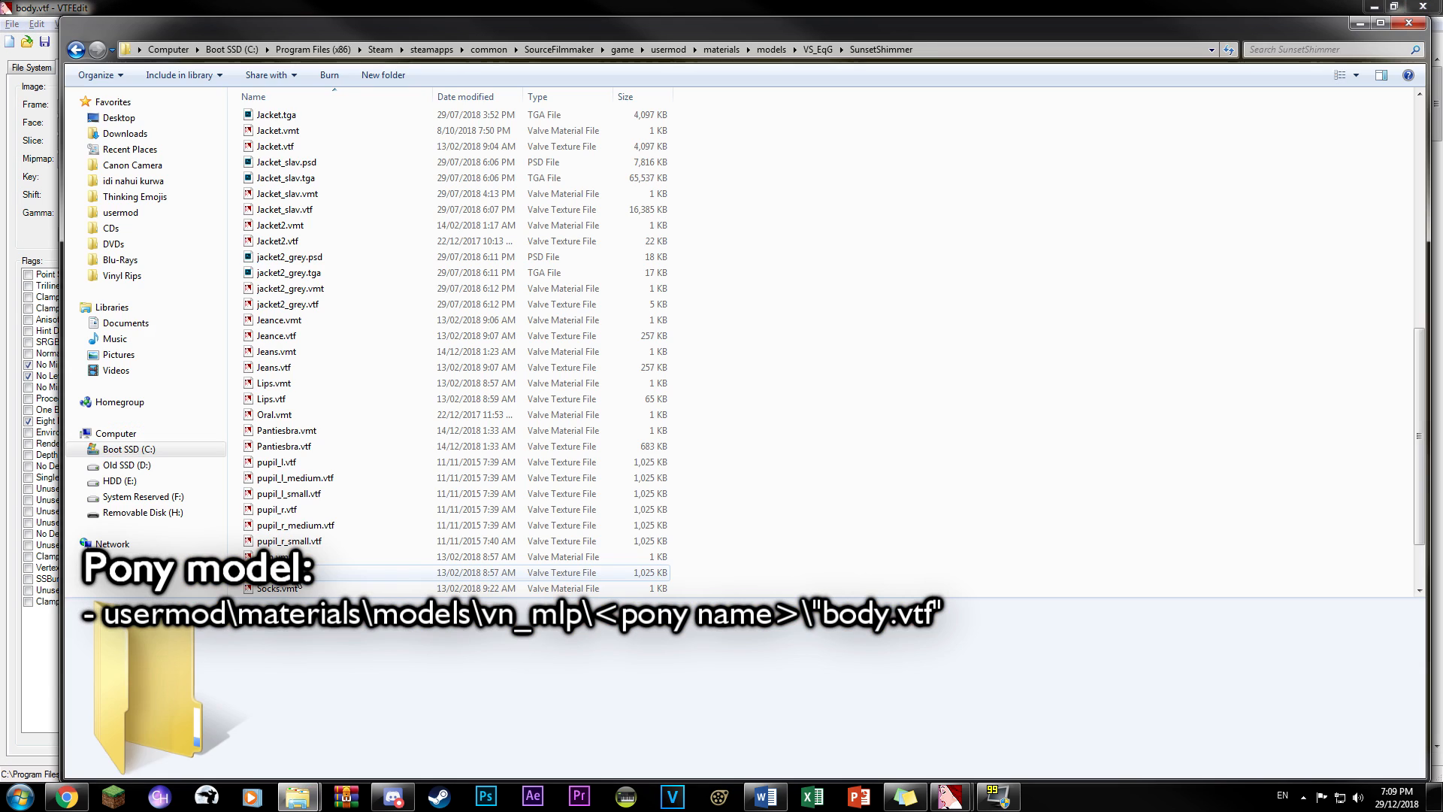
- Open Skin.vtf and Lips.vtf from the VS_EqG\SunsetShimmer materials folder in VTFEdit
{"action": "double_click", "coordinate": [295, 573]}
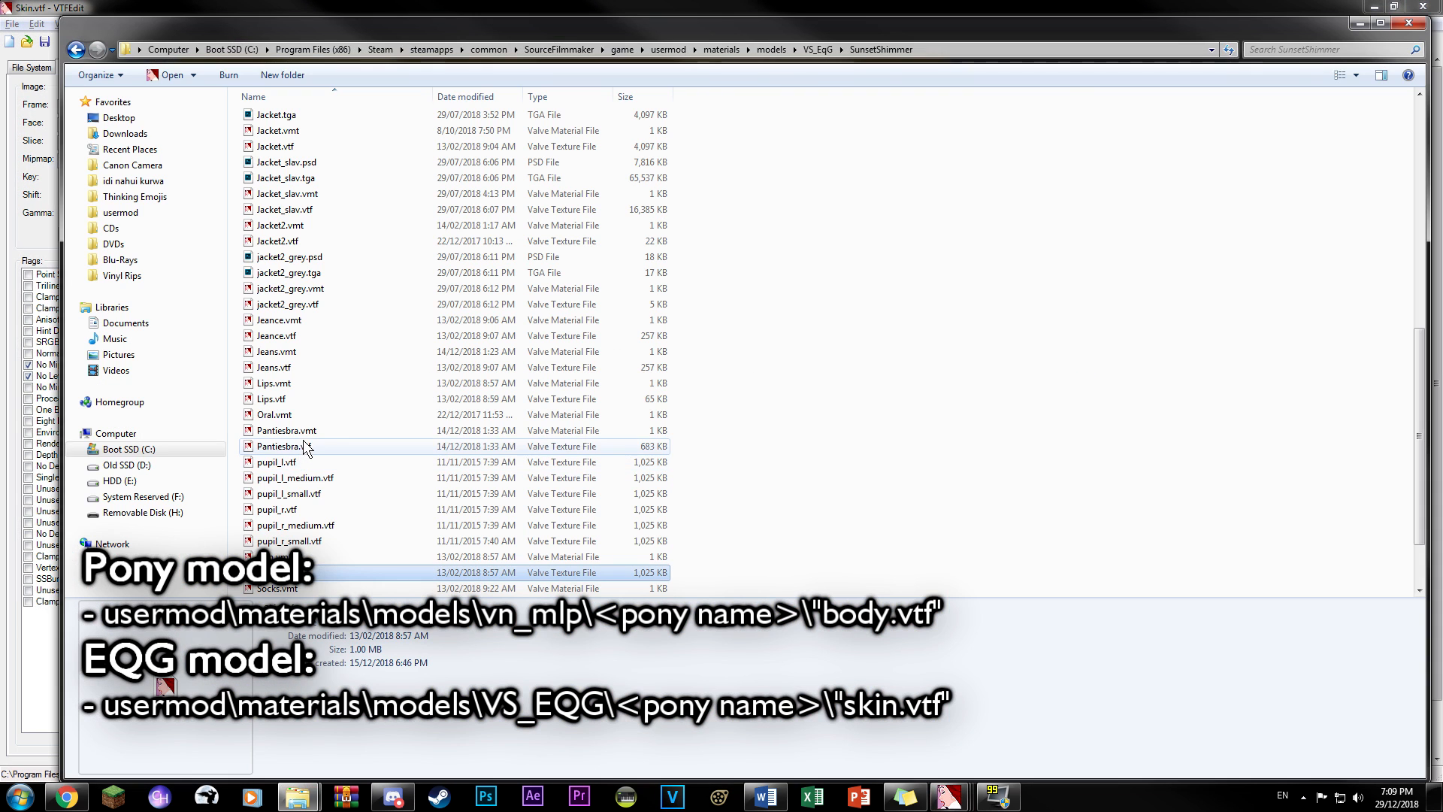
{"action": "double_click", "coordinate": [291, 401]}
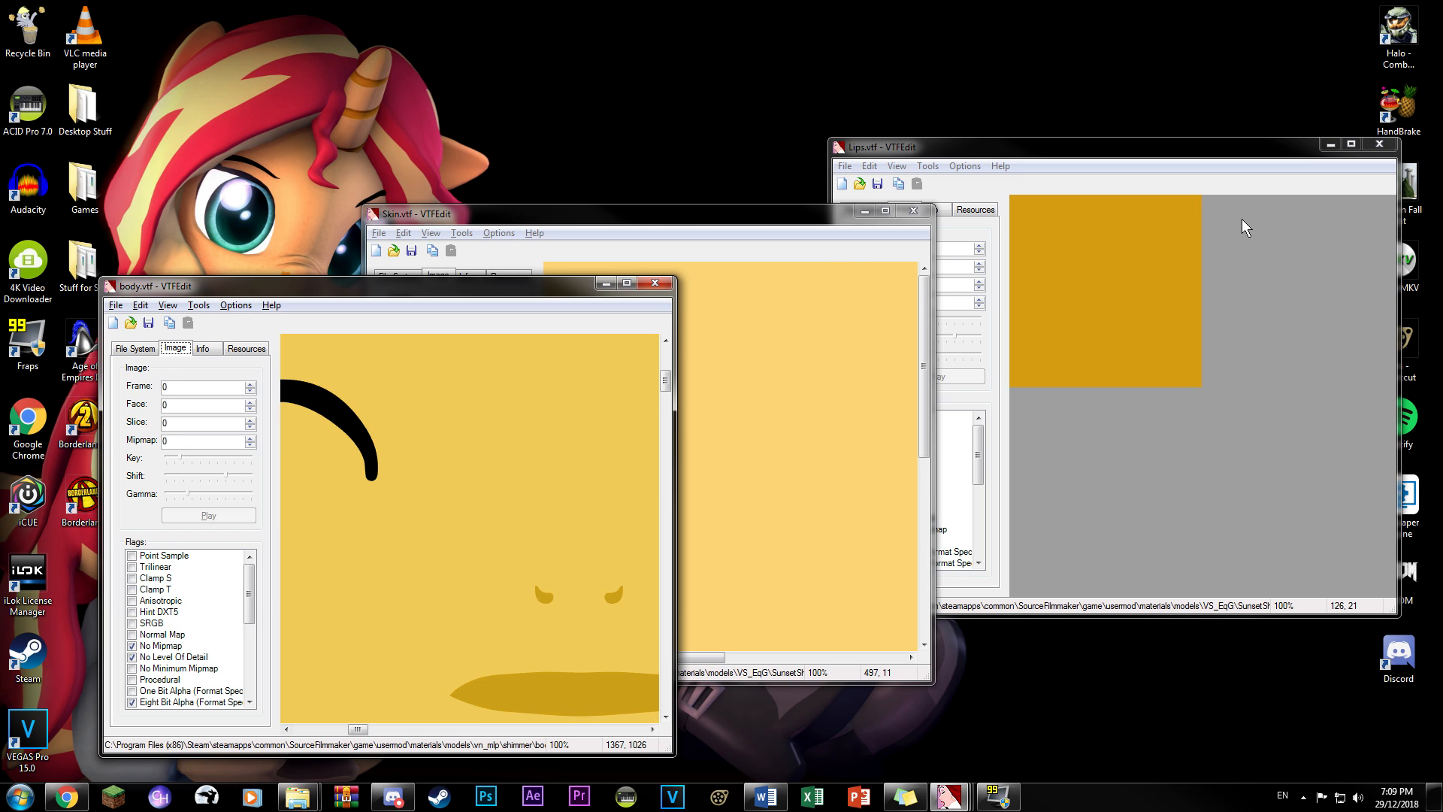
{"action": "left_click", "coordinate": [1242, 219]}
- Export the body.vtf texture as body.tga in TGA format
{"action": "left_click", "coordinate": [116, 305]}
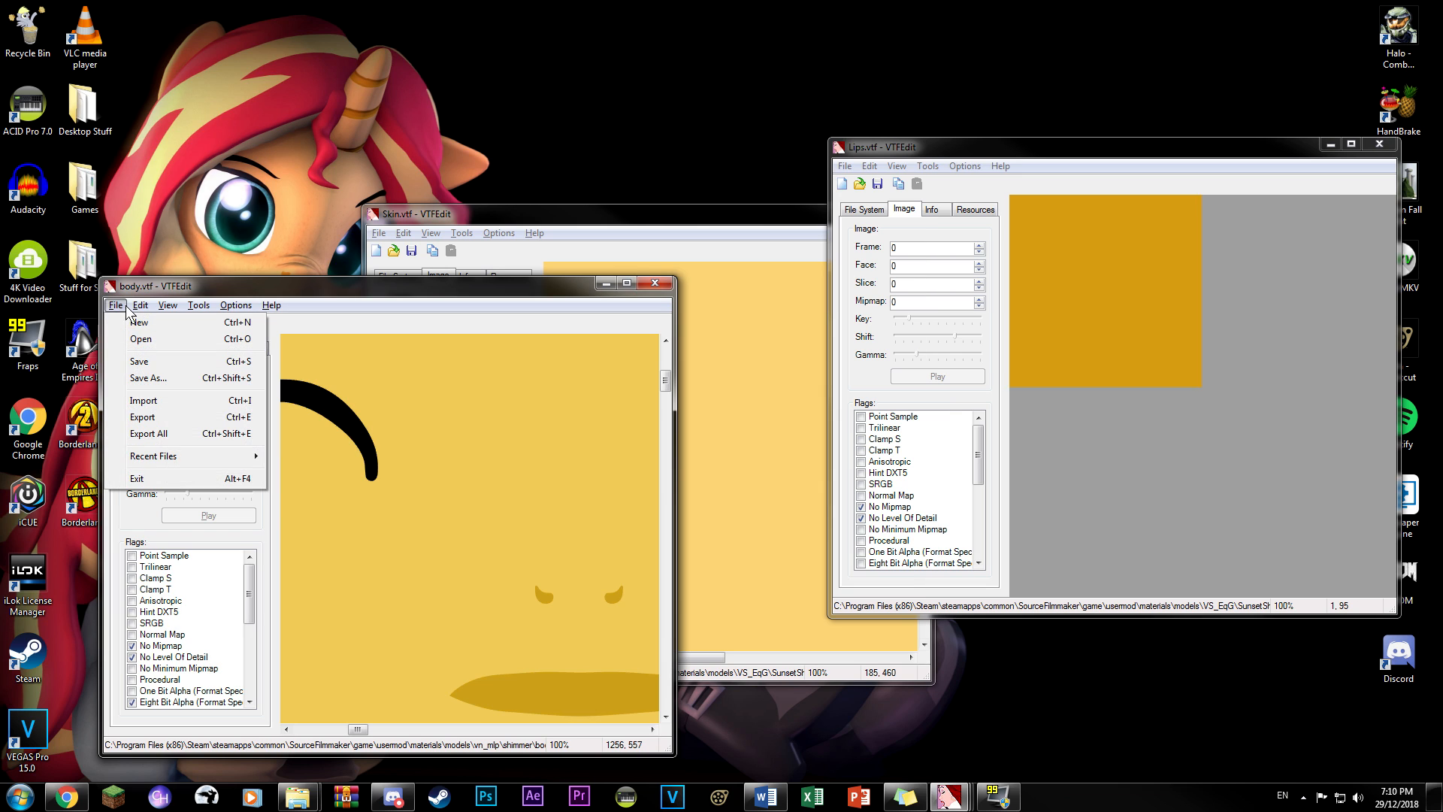
{"action": "left_click", "coordinate": [143, 417]}
{"action": "left_click", "coordinate": [284, 660]}
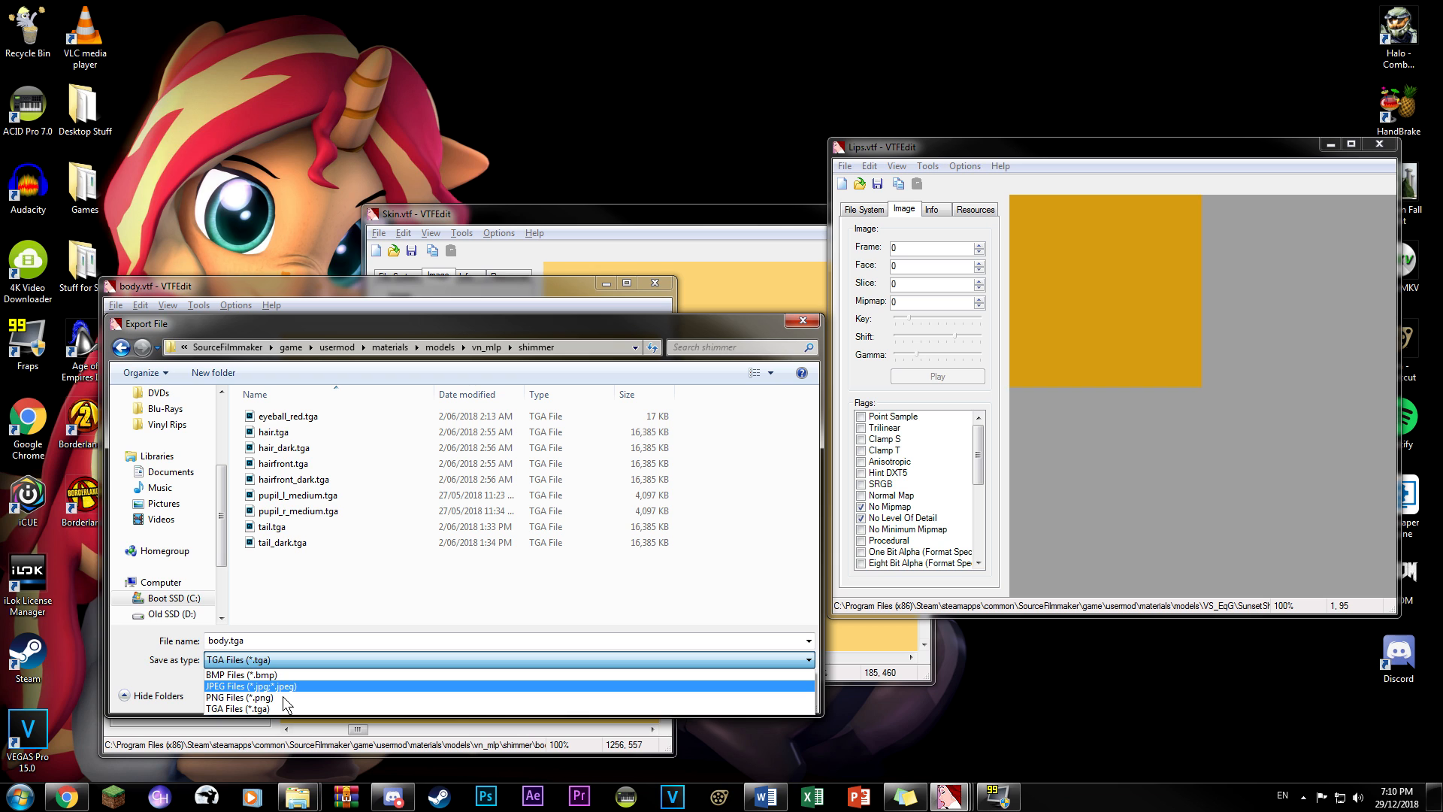
{"action": "left_click", "coordinate": [284, 708]}
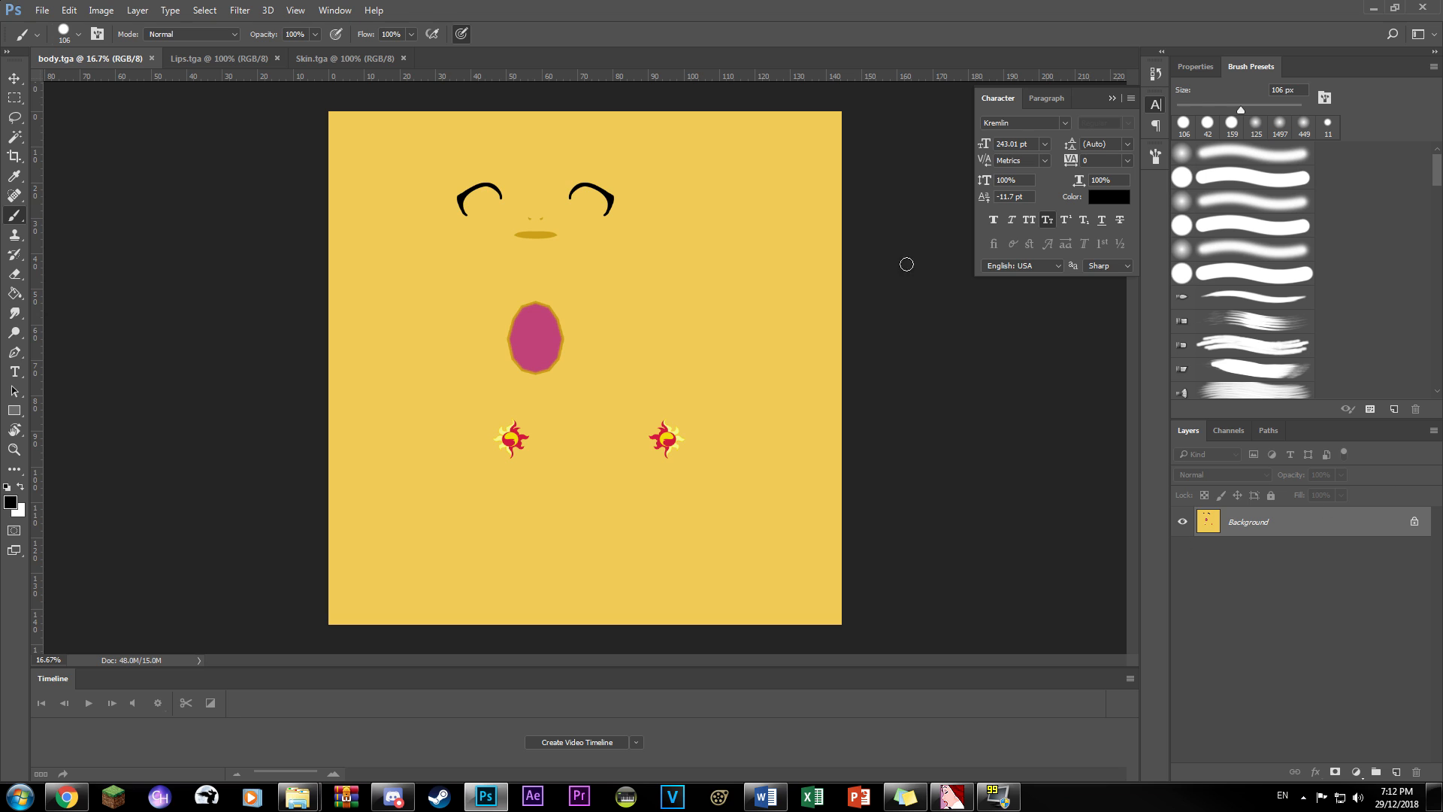
- Select the yellow body area around the face details of body.tga with the Magic Wand tool
{"action": "left_click", "coordinate": [16, 136]}
{"action": "right_click", "coordinate": [17, 141]}
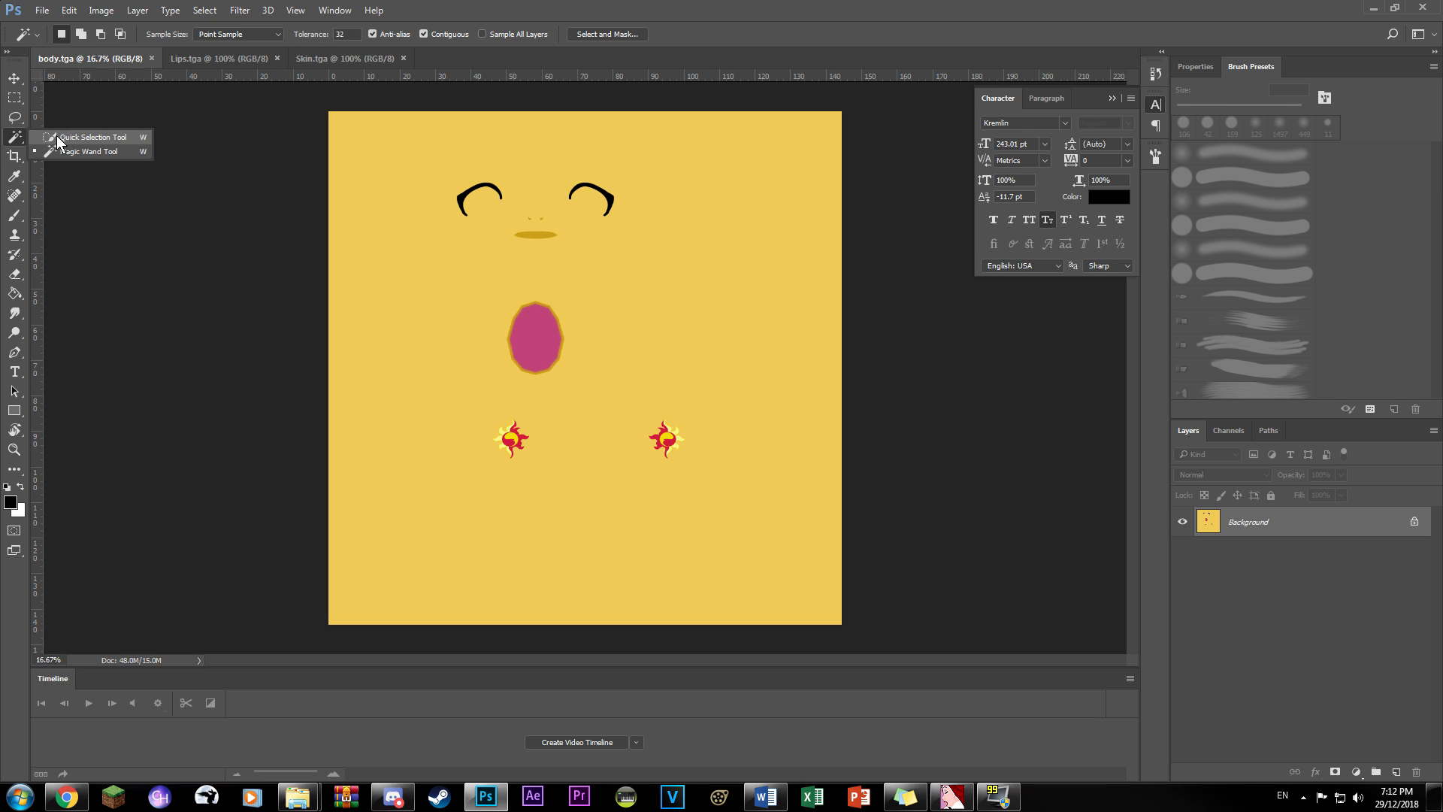
{"action": "left_click", "coordinate": [75, 151]}
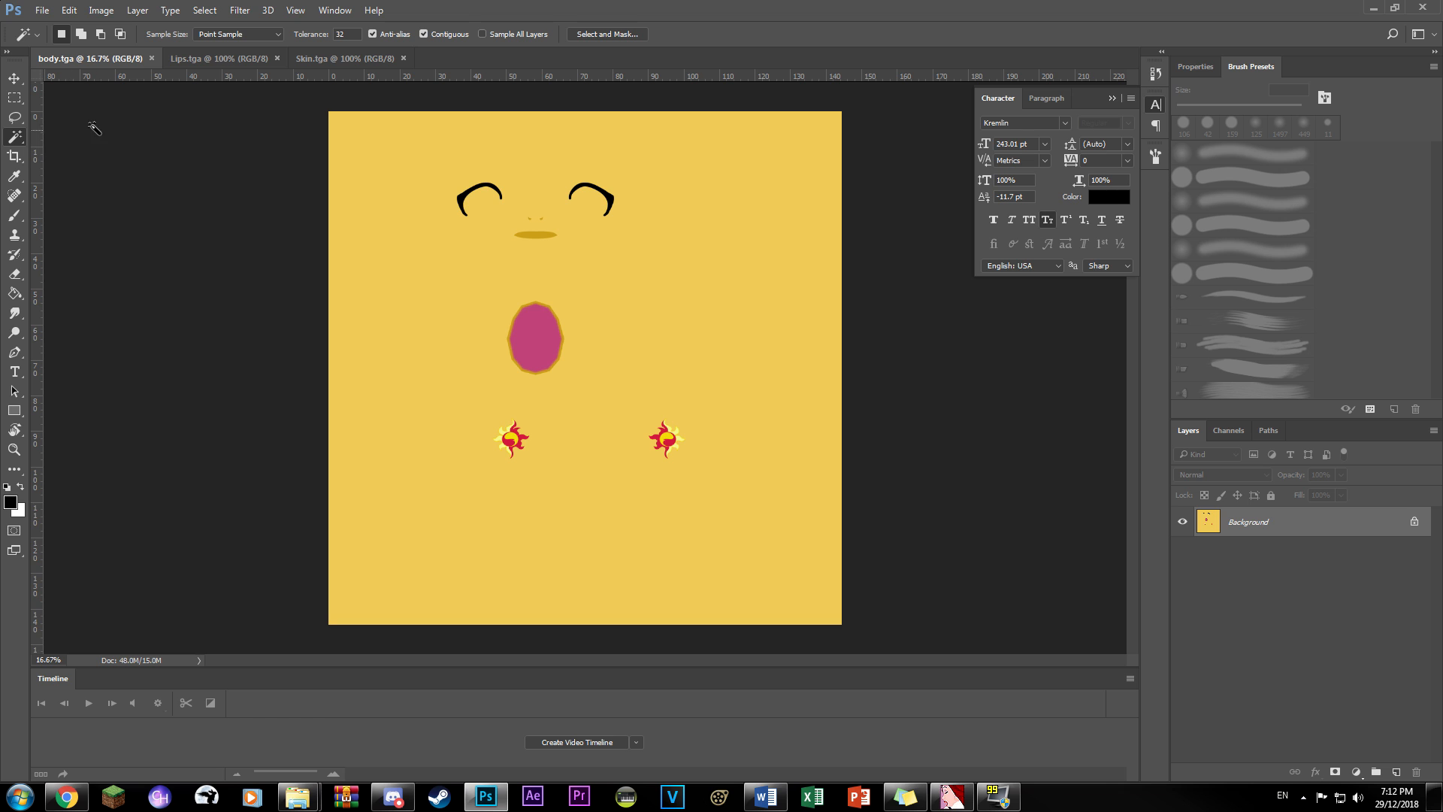
{"action": "left_click", "coordinate": [708, 289]}
{"action": "scroll", "coordinate": [517, 310], "scroll_direction": "up", "scroll_amount": 10, "text": "alt"}
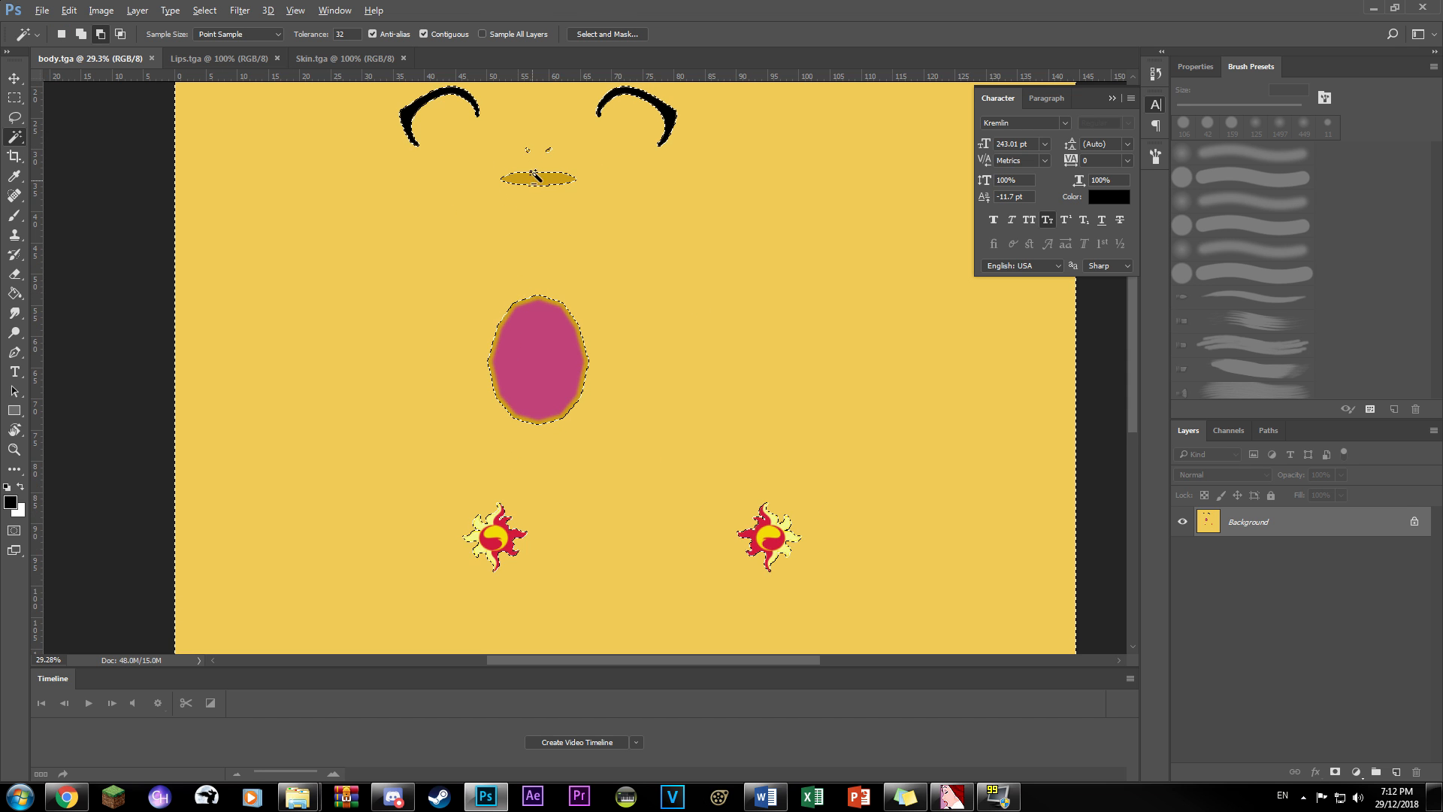
{"action": "scroll", "coordinate": [528, 191], "scroll_direction": "up", "scroll_amount": 5, "text": "alt"}
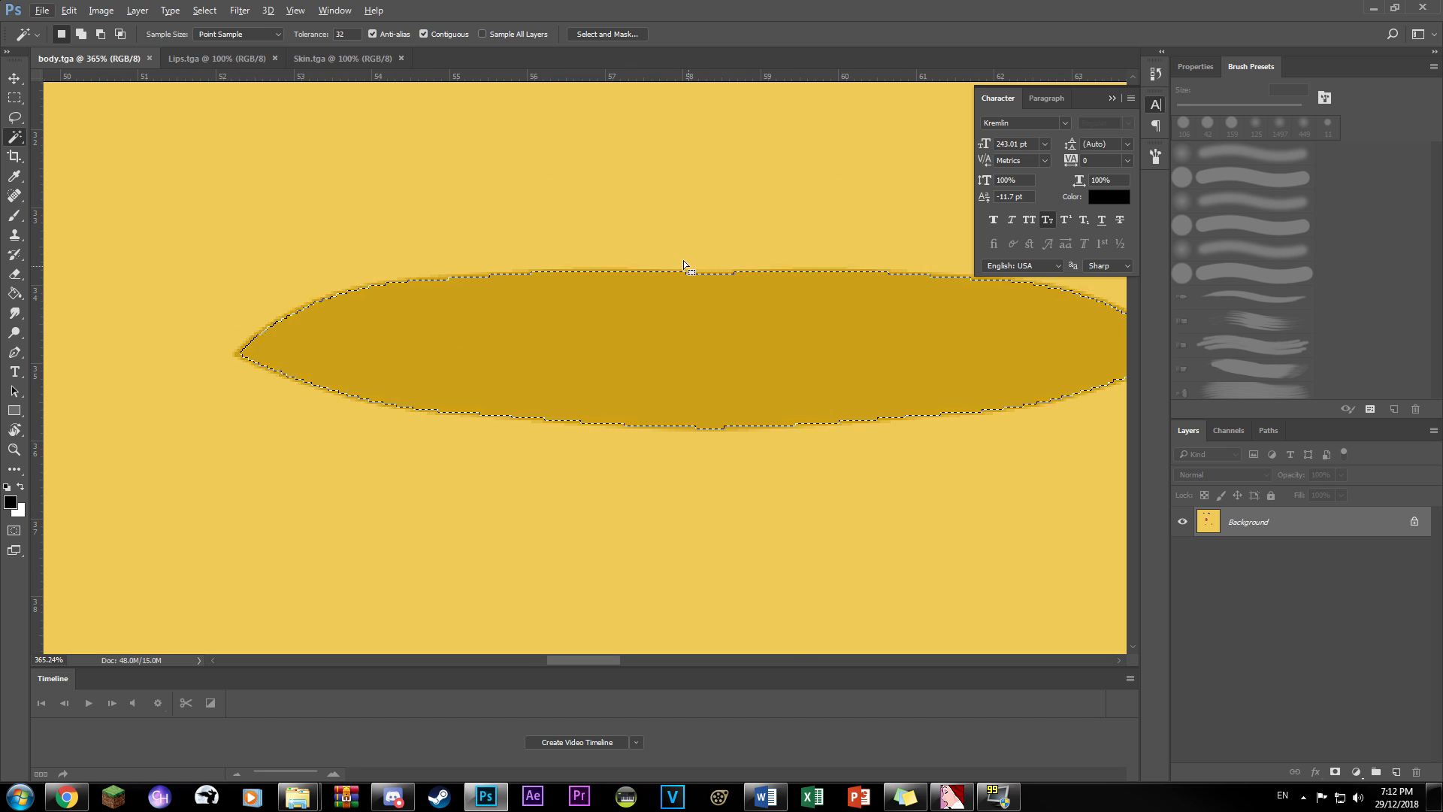
- Refine the yellow area's selection with Select and Mask, using Smooth 2 and Shift Edge -20%
{"action": "left_click", "coordinate": [609, 33]}
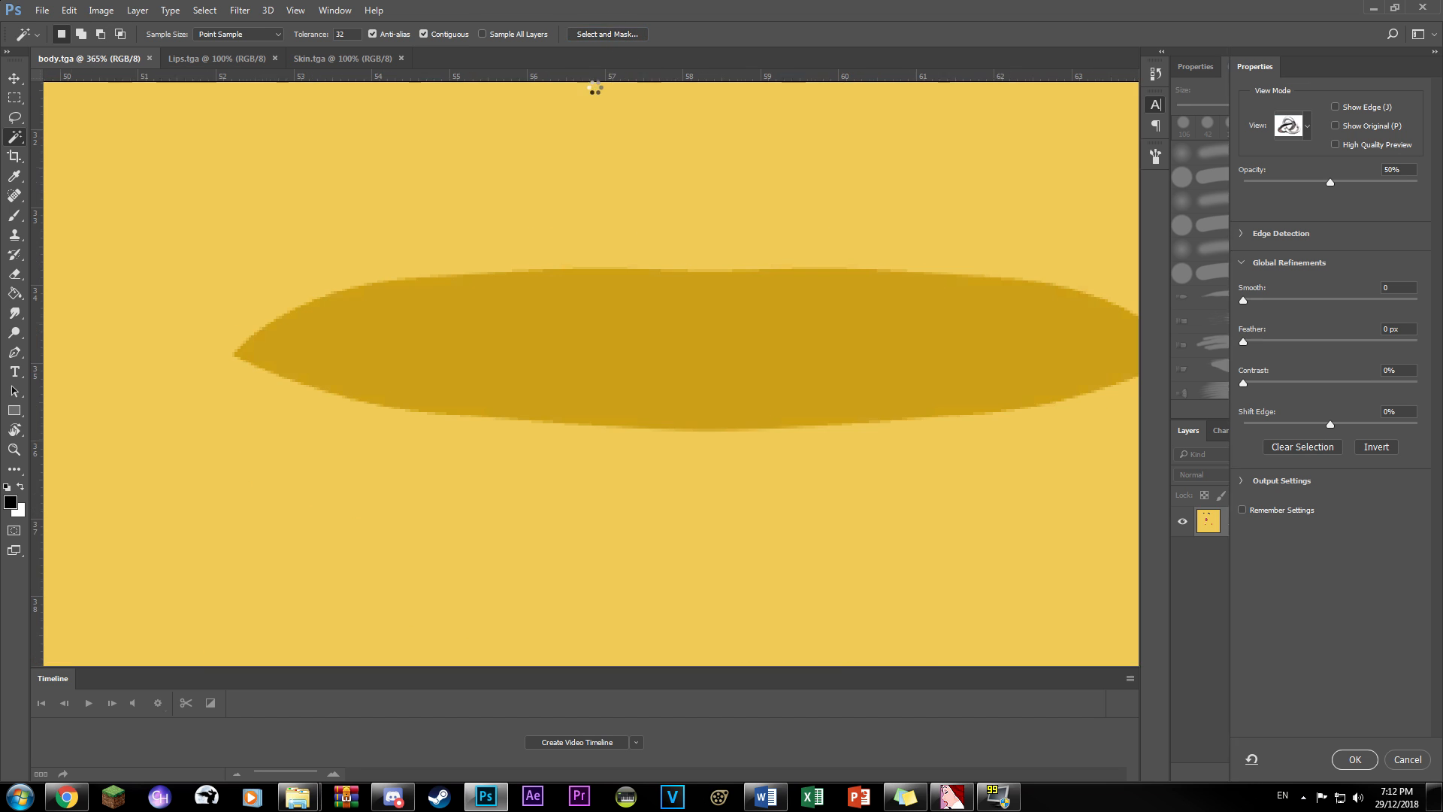
{"action": "left_click_drag", "start_coordinate": [1243, 300], "coordinate": [1248, 302]}
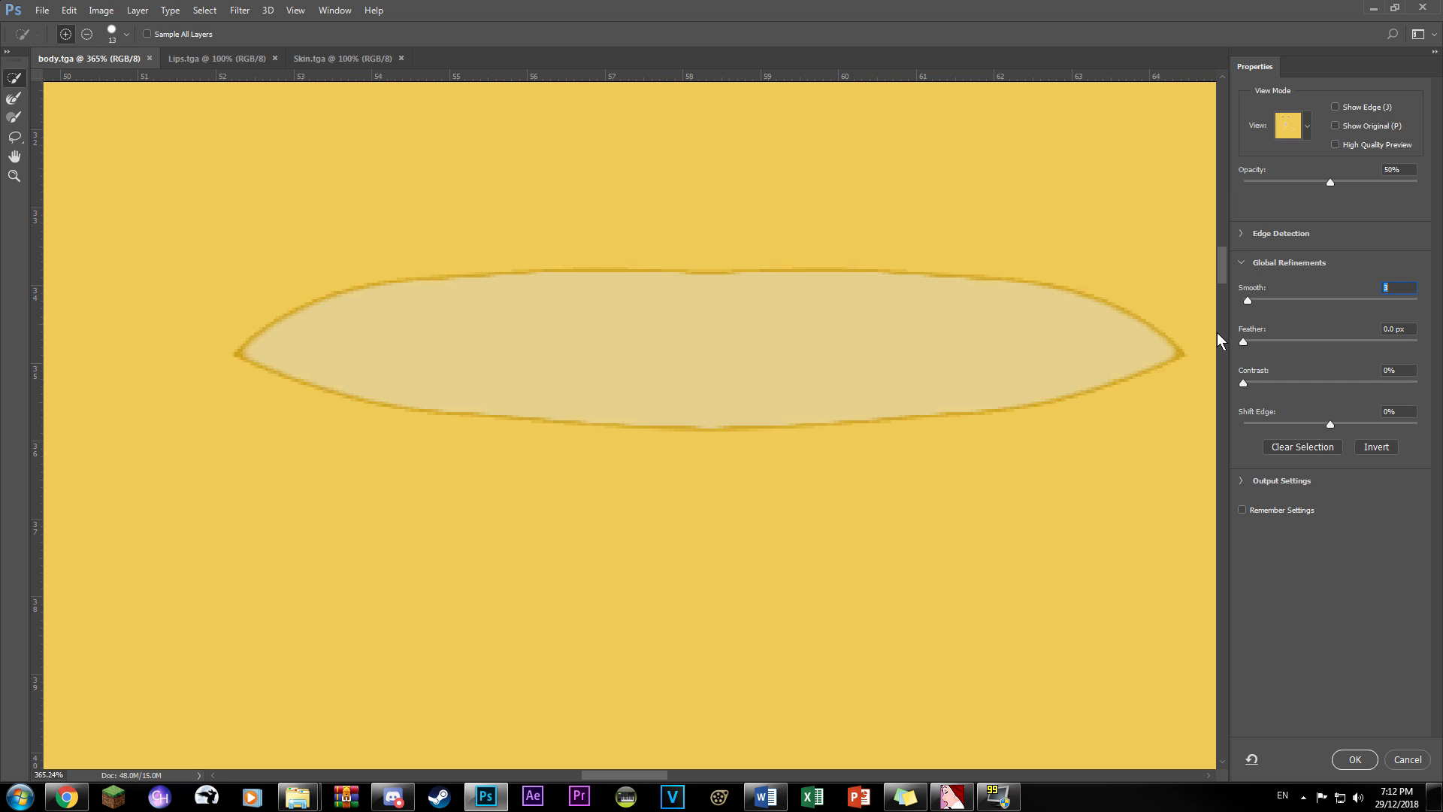
{"action": "key", "text": "Down"}
{"action": "left_click", "coordinate": [1320, 423]}
{"action": "scroll", "coordinate": [1219, 263], "scroll_direction": "up", "scroll_amount": 5}
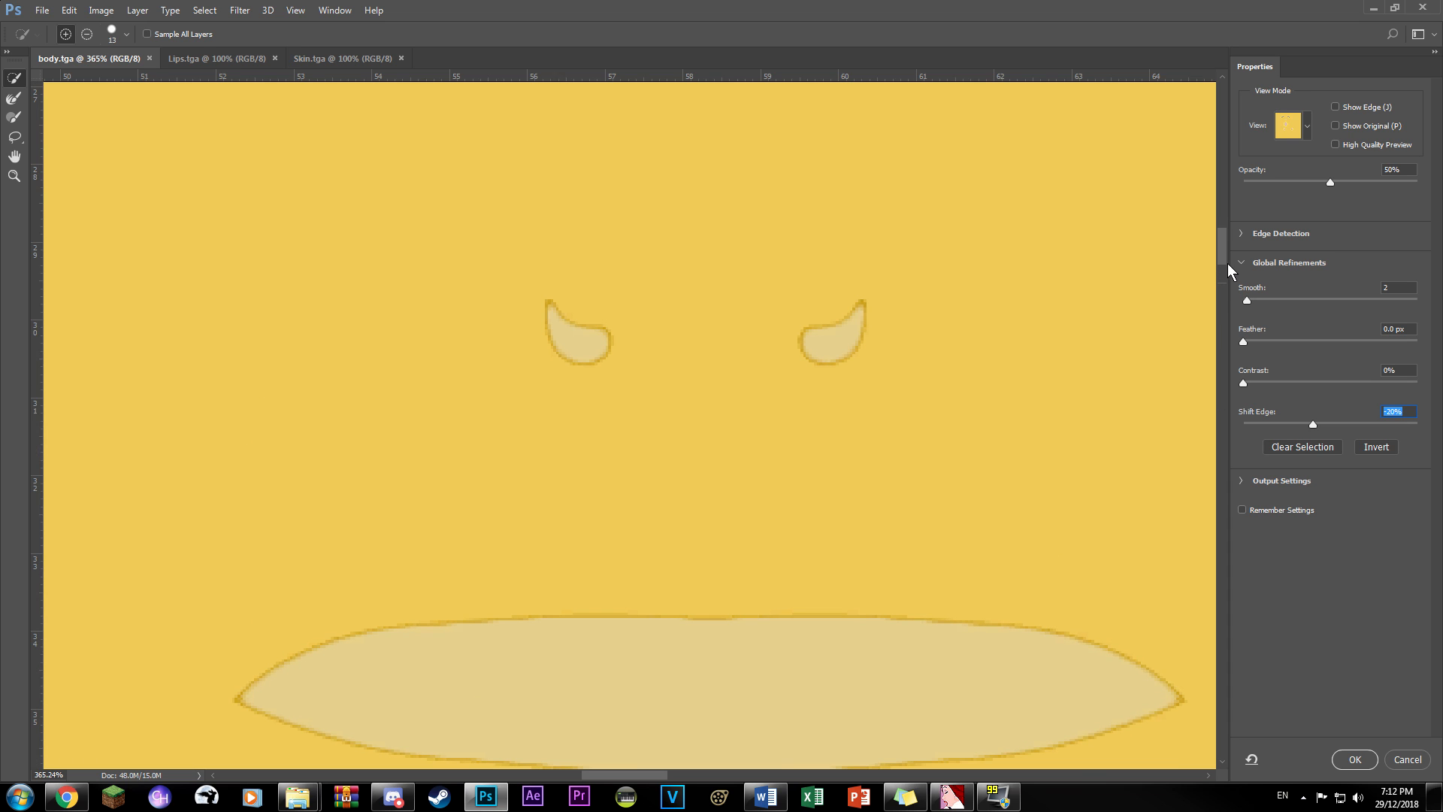
{"action": "left_click", "coordinate": [1356, 760]}
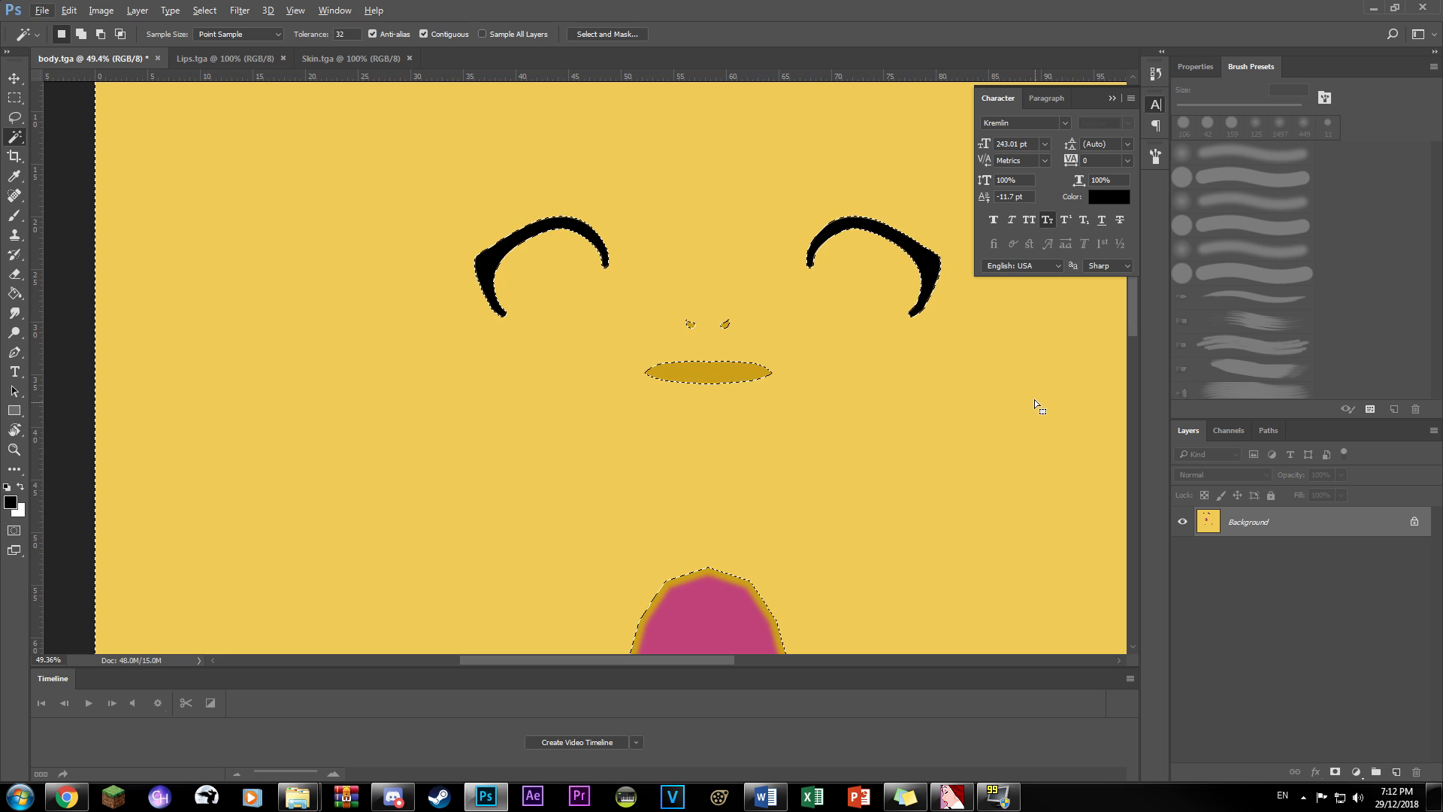
- Sample the skin colour from Skin.tga with the Eyedropper and return to body.tga
{"action": "left_click", "coordinate": [351, 59]}
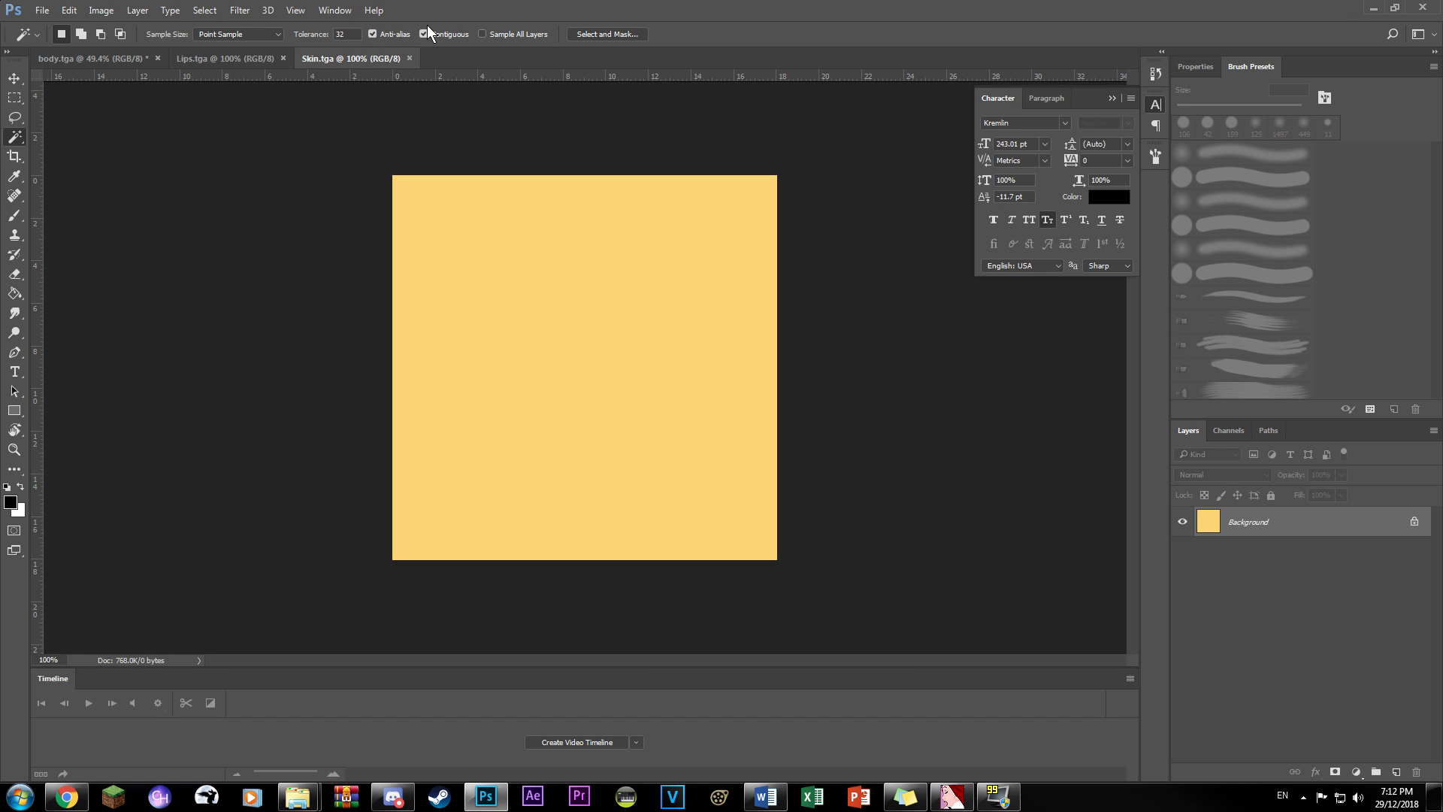
{"action": "left_click", "coordinate": [13, 177]}
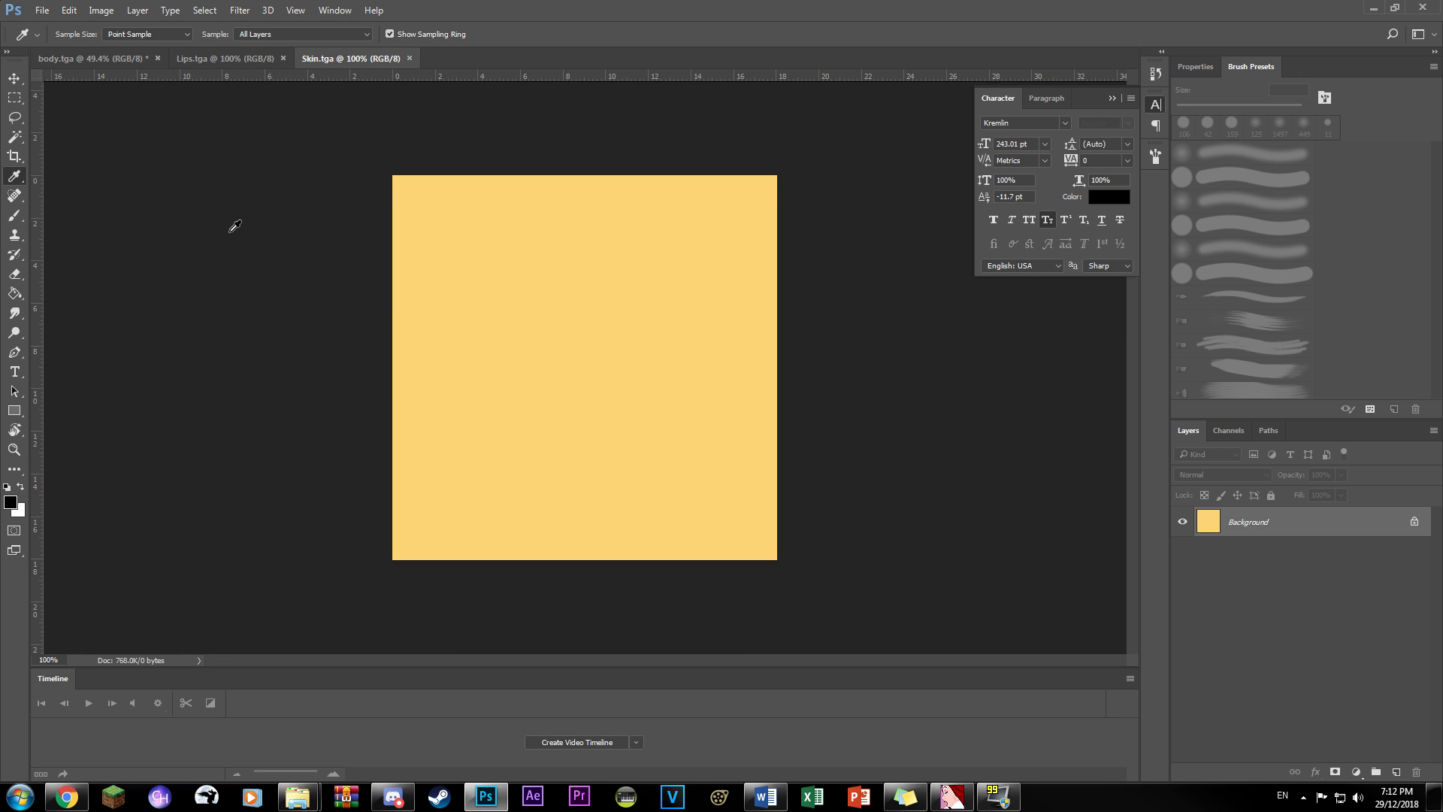
{"action": "left_click", "coordinate": [478, 303]}
{"action": "left_click", "coordinate": [107, 59]}
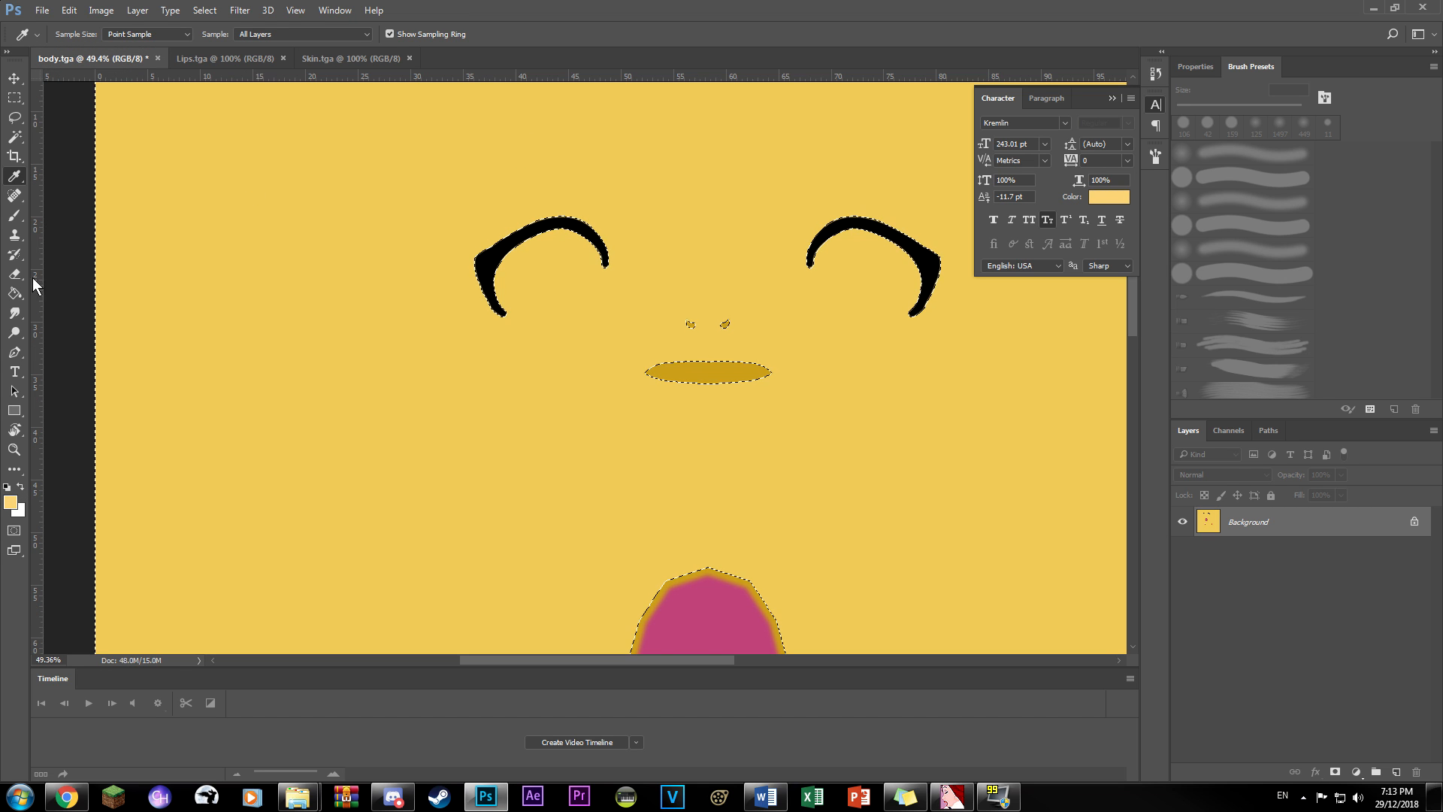
- Fill the selected body area with the sampled skin colour on a new layer, and deselect it
{"action": "left_click", "coordinate": [16, 294]}
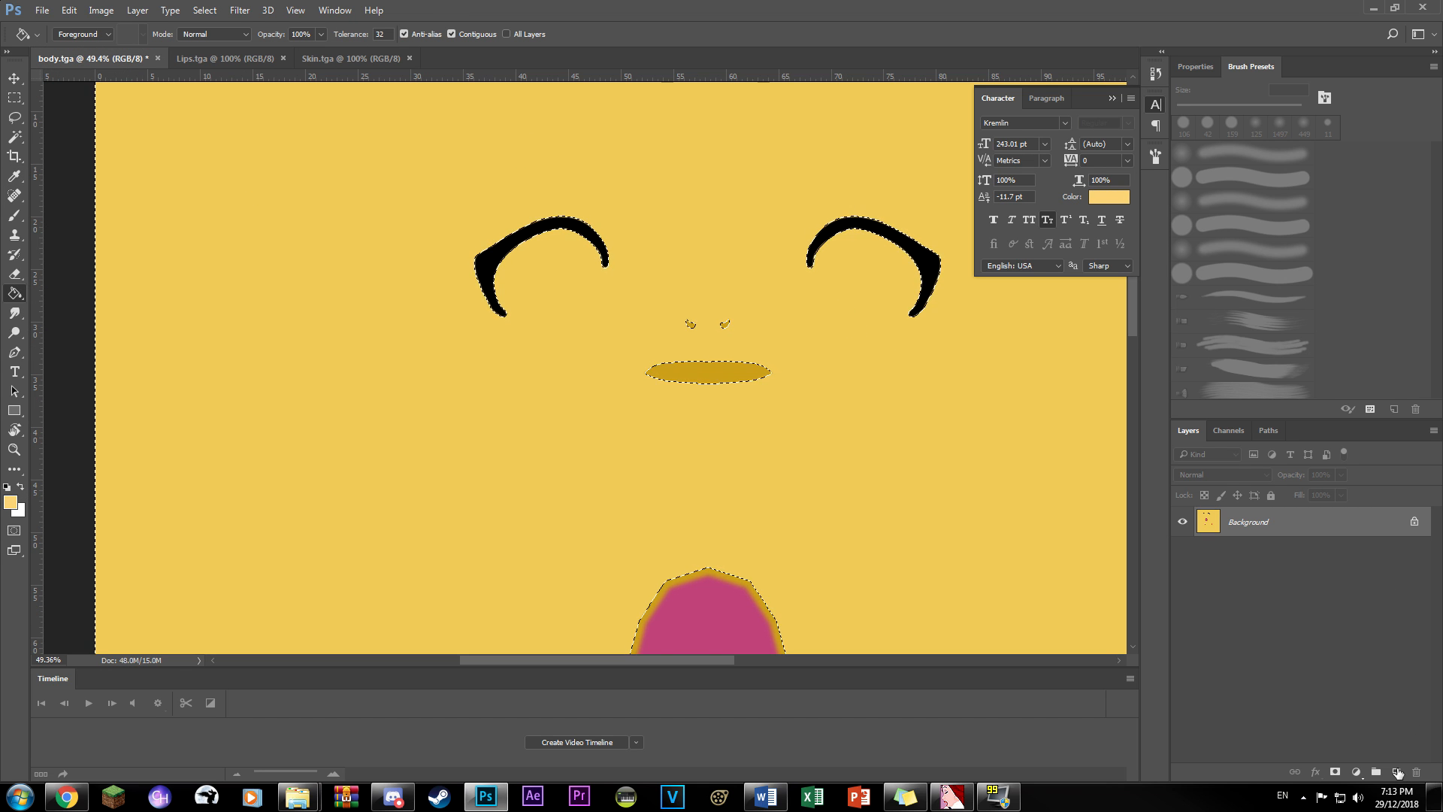
{"action": "key", "text": "ctrl+shift+alt+n"}
{"action": "scroll", "coordinate": [488, 399], "scroll_direction": "down", "scroll_amount": 3, "text": "alt"}
{"action": "left_click", "coordinate": [490, 397]}
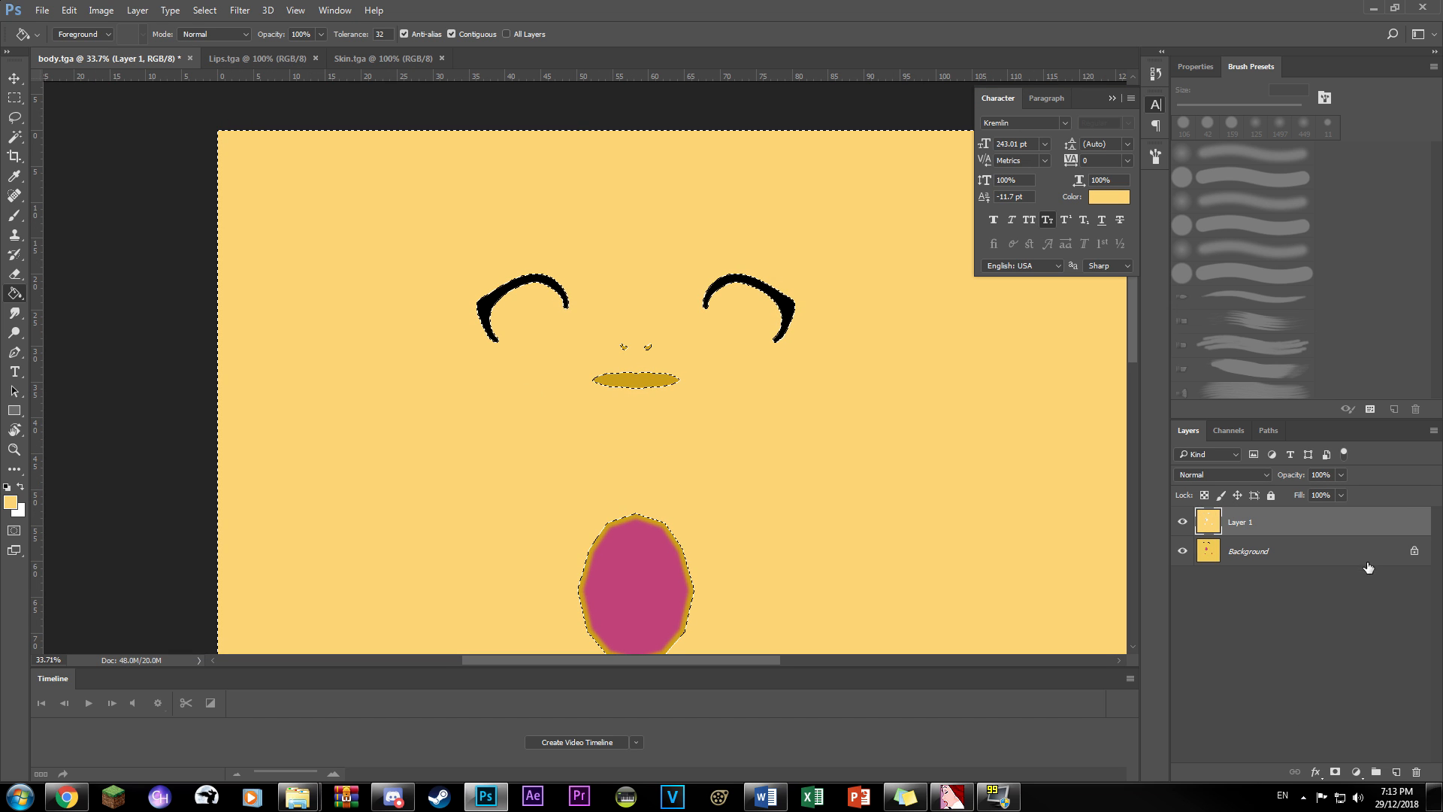
{"action": "key", "text": "m"}
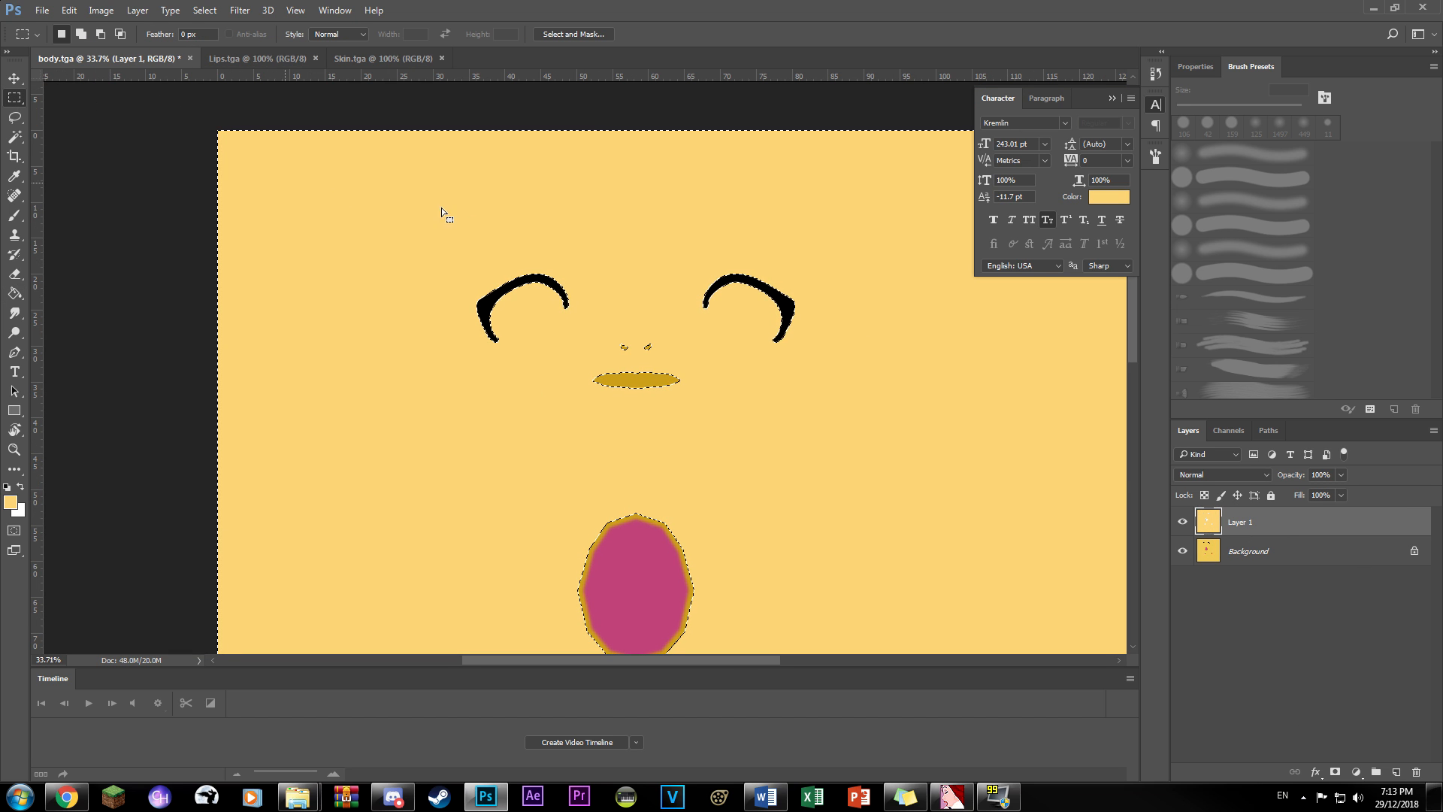
{"action": "key", "text": "ctrl+d"}
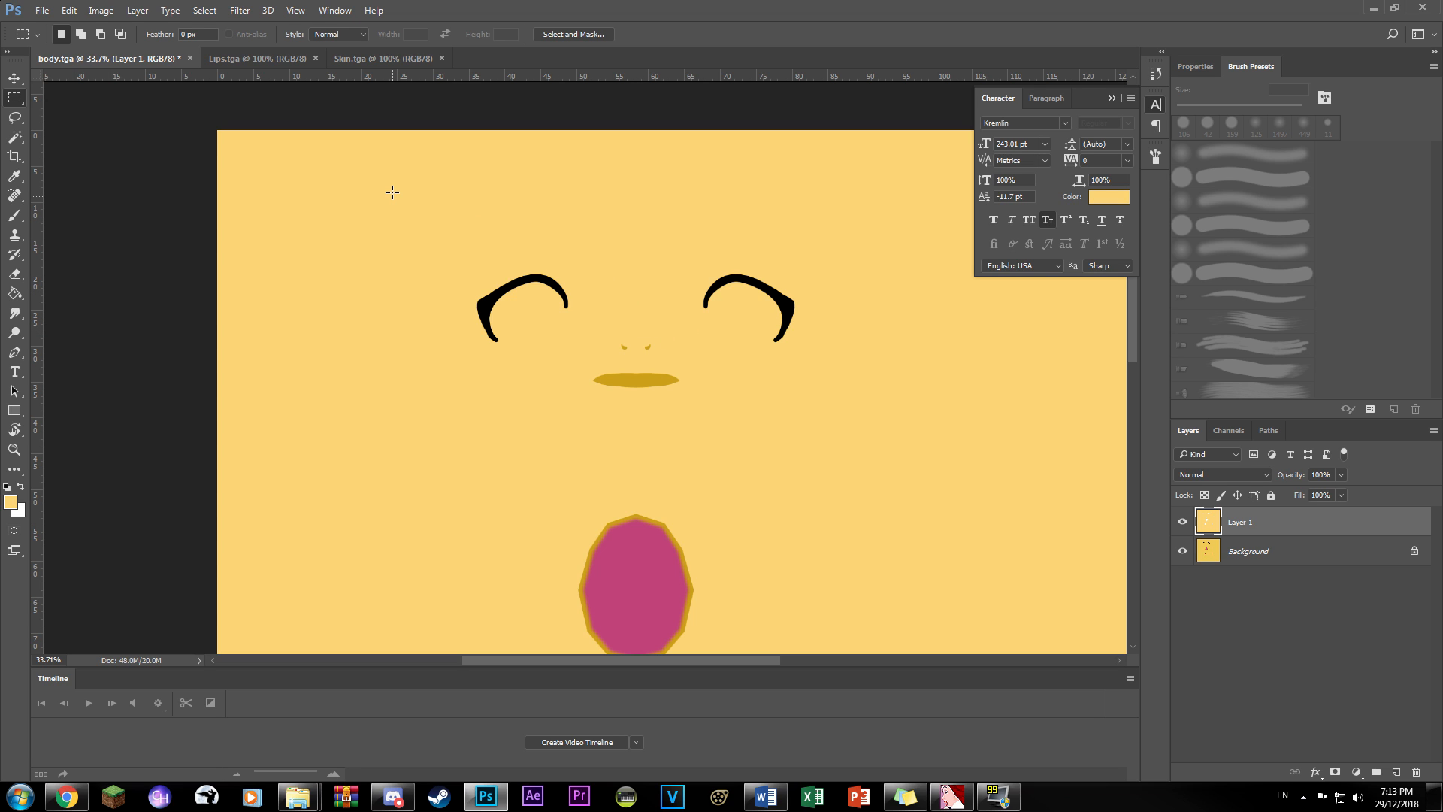
- Add a layer directly above Background and paint over the mouth and nostrils with the orange lip colour
{"action": "key", "text": "i"}
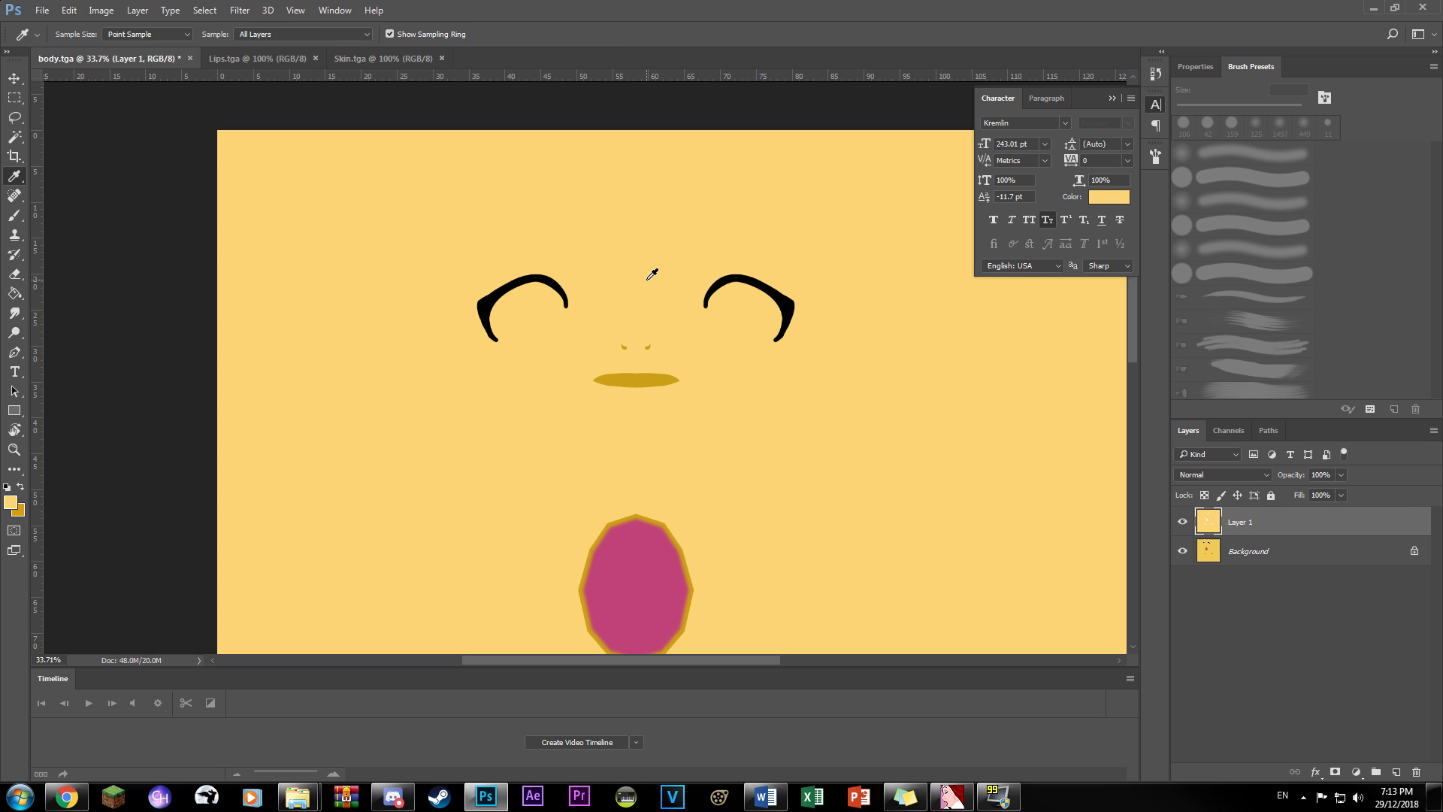
{"action": "key", "text": "x"}
{"action": "key", "text": "b"}
{"action": "left_click", "coordinate": [1284, 551]}
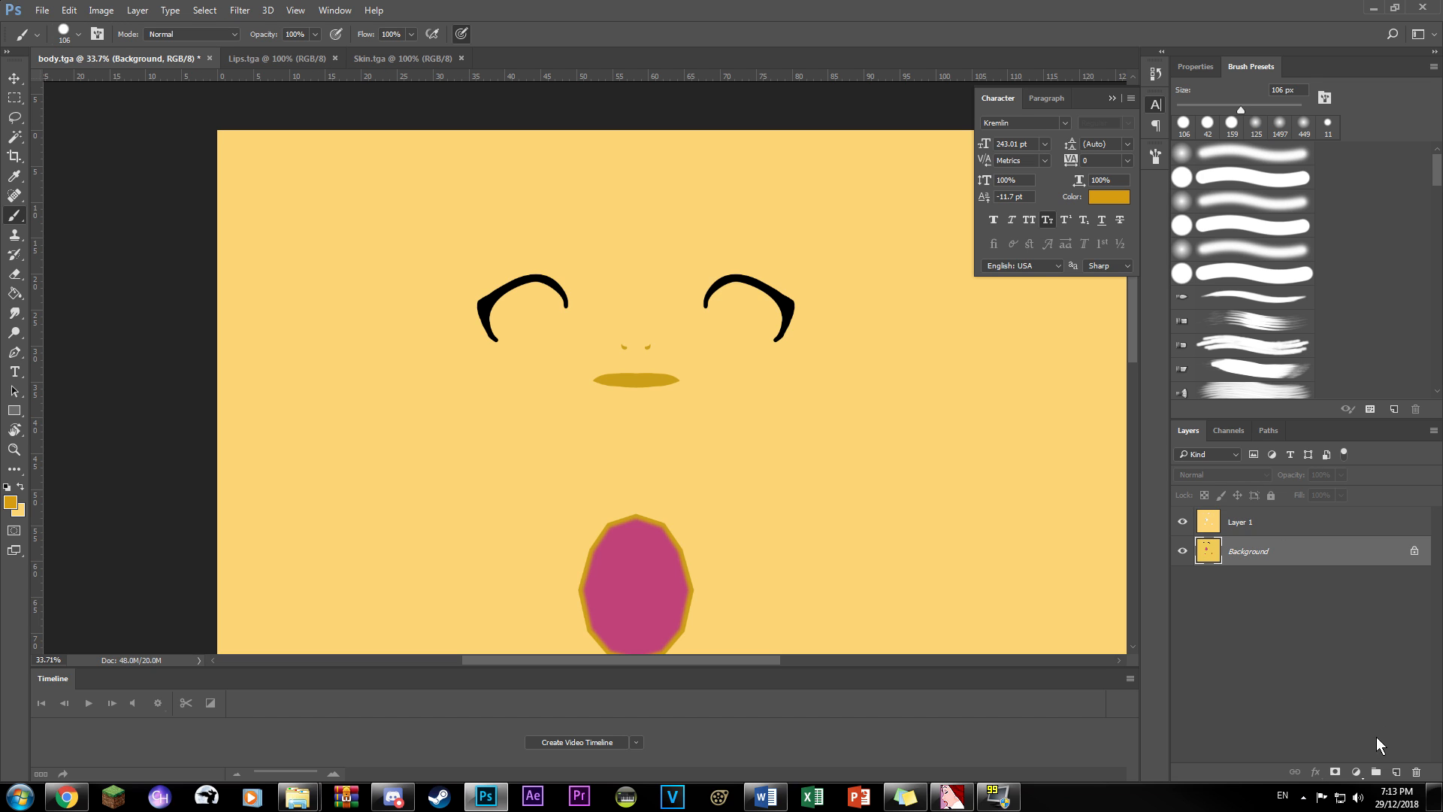
{"action": "left_click", "coordinate": [1396, 772]}
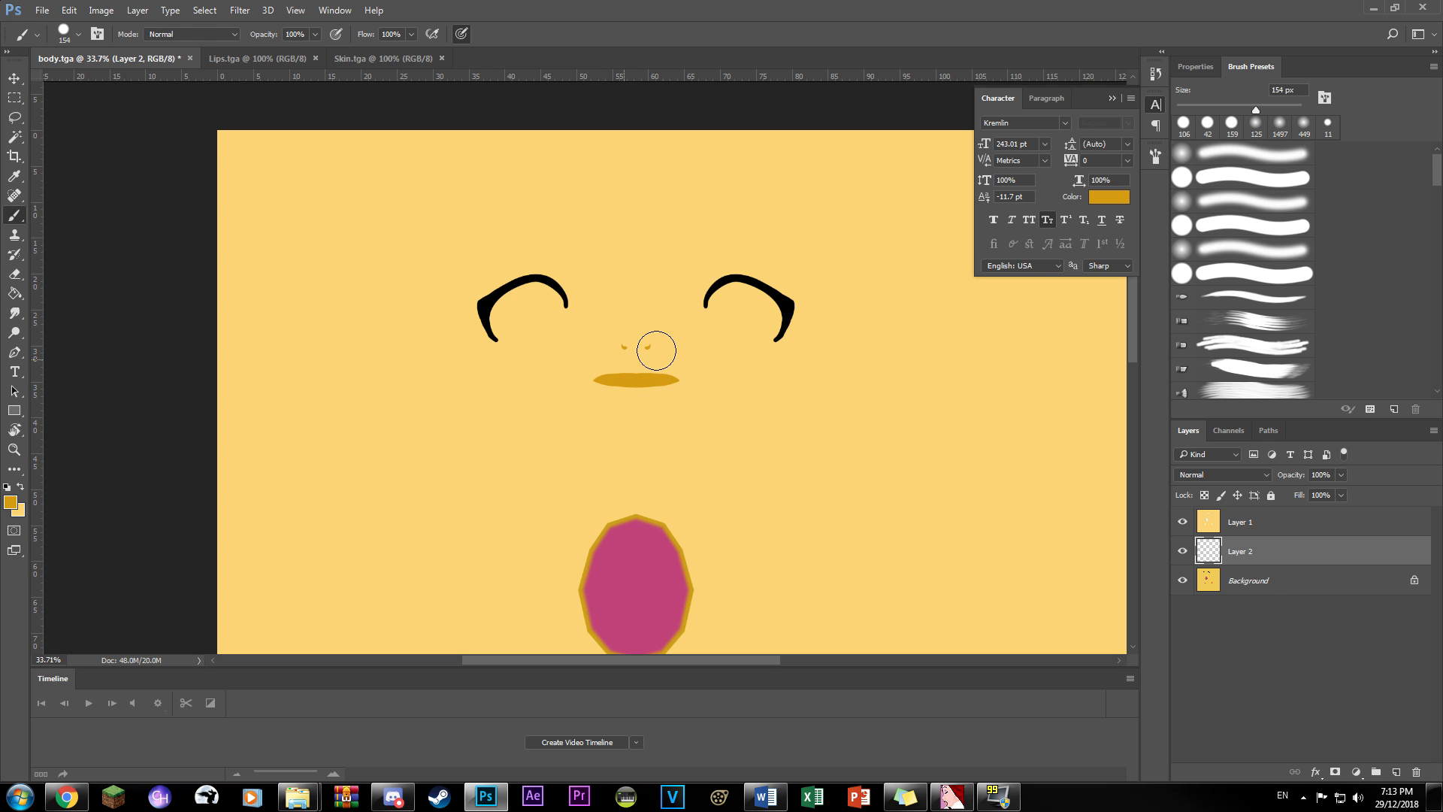
{"action": "scroll", "coordinate": [680, 323], "scroll_direction": "up", "scroll_amount": 2, "text": "alt"}
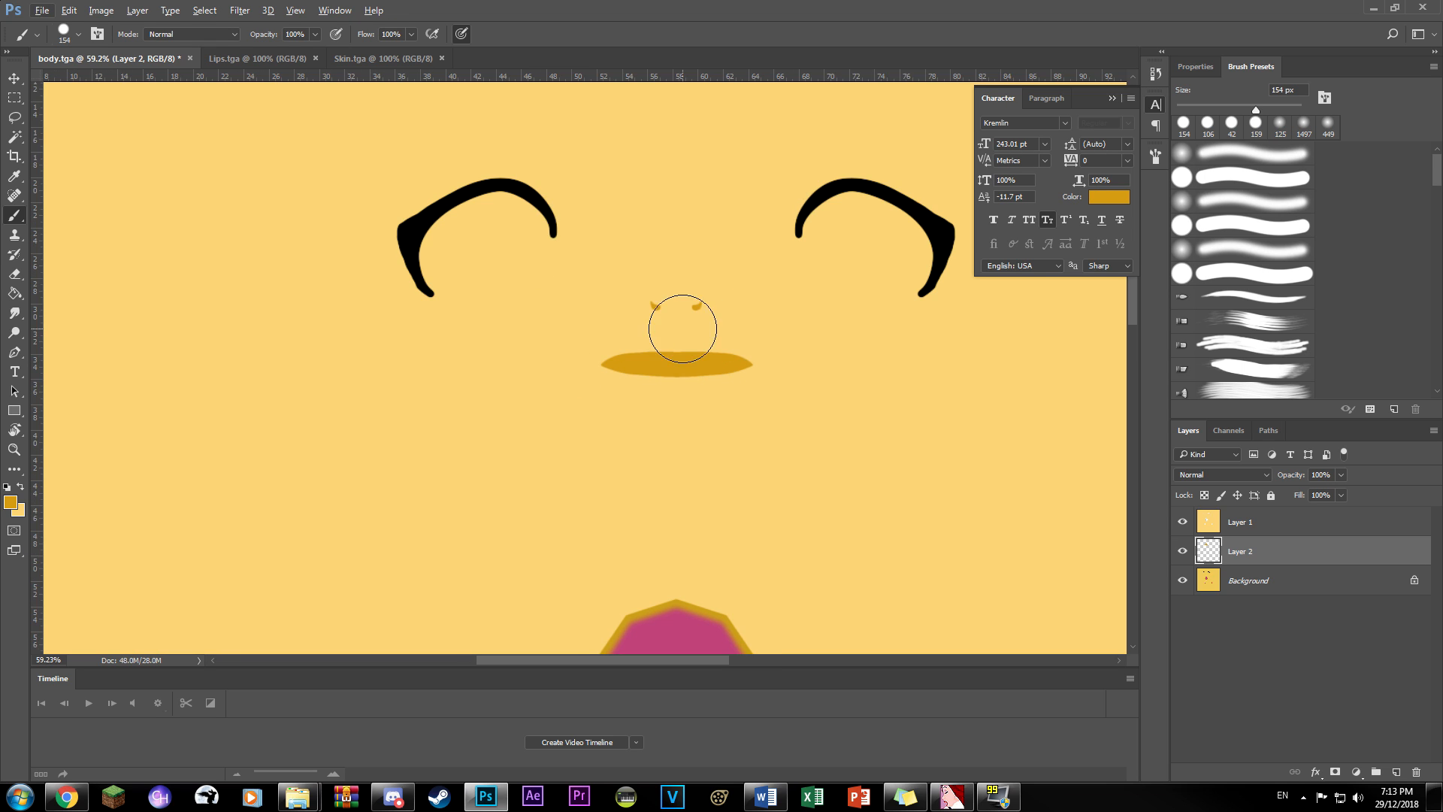
- Select the pink mouth interior on the Background layer with the Magic Wand tool
{"action": "scroll", "coordinate": [683, 323], "scroll_direction": "down", "scroll_amount": 5}
{"action": "scroll", "coordinate": [685, 325], "scroll_direction": "down", "scroll_amount": 2}
{"action": "scroll", "coordinate": [742, 312], "scroll_direction": "up", "scroll_amount": 3, "text": "alt"}
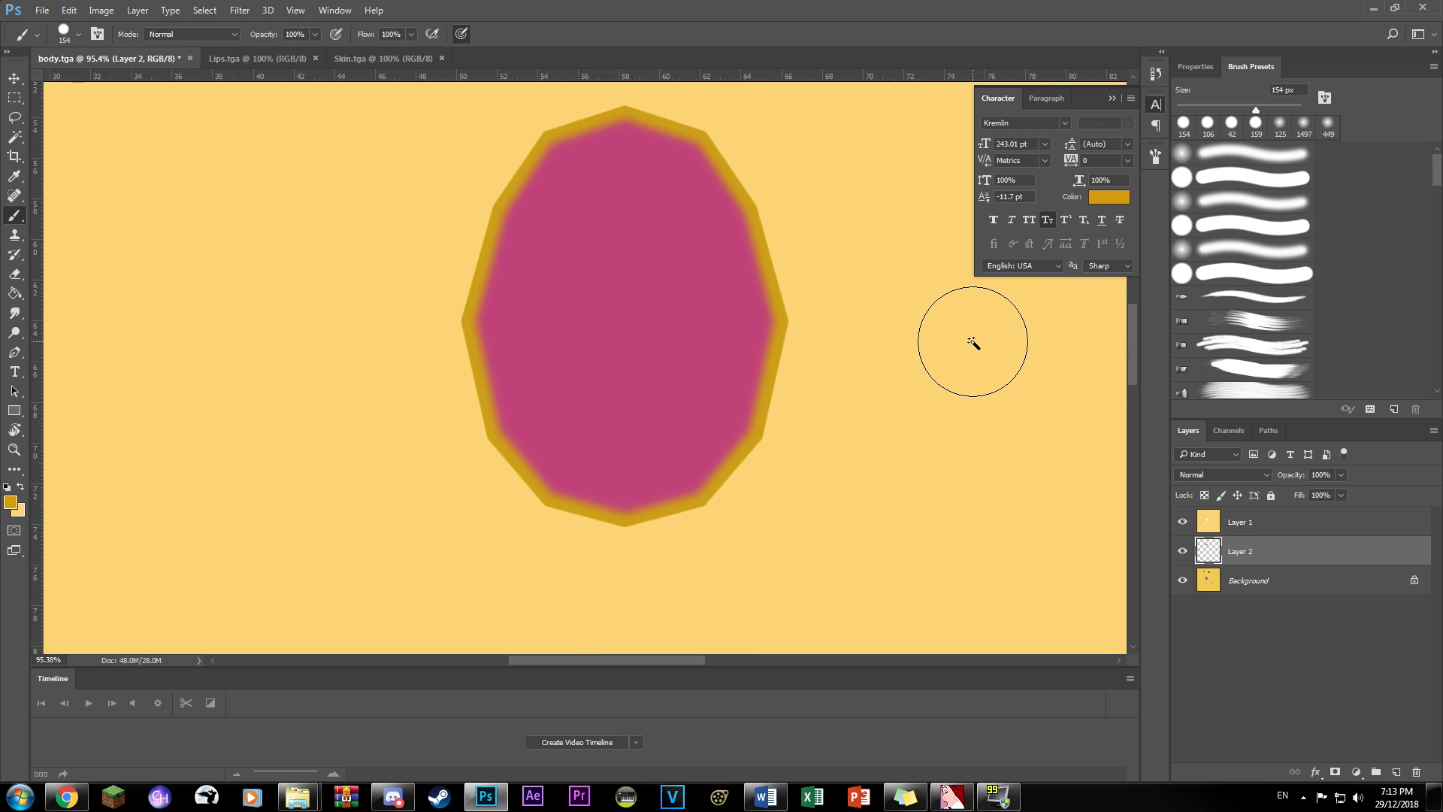
{"action": "key", "text": "w"}
{"action": "left_click", "coordinate": [1329, 590]}
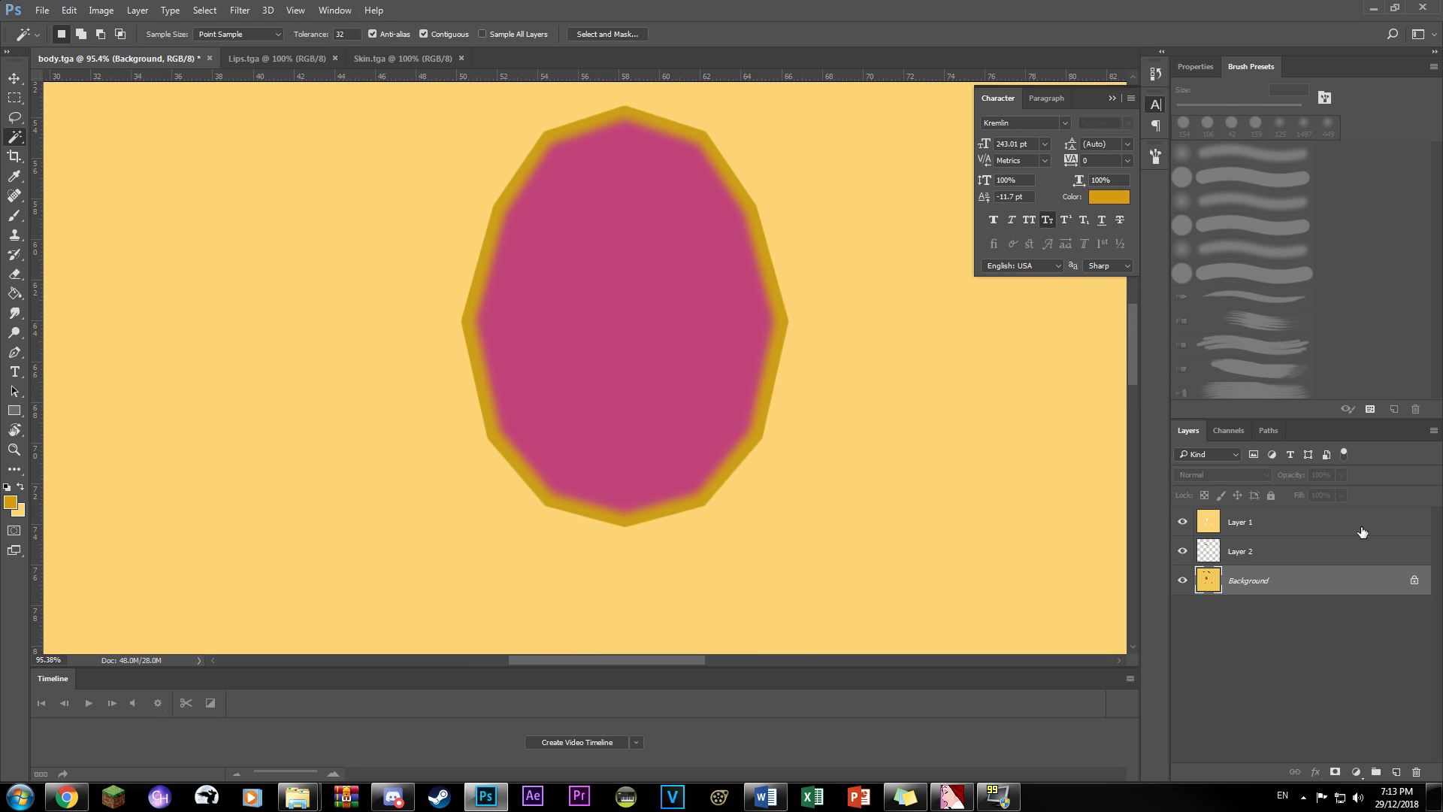
{"action": "left_click", "coordinate": [637, 361]}
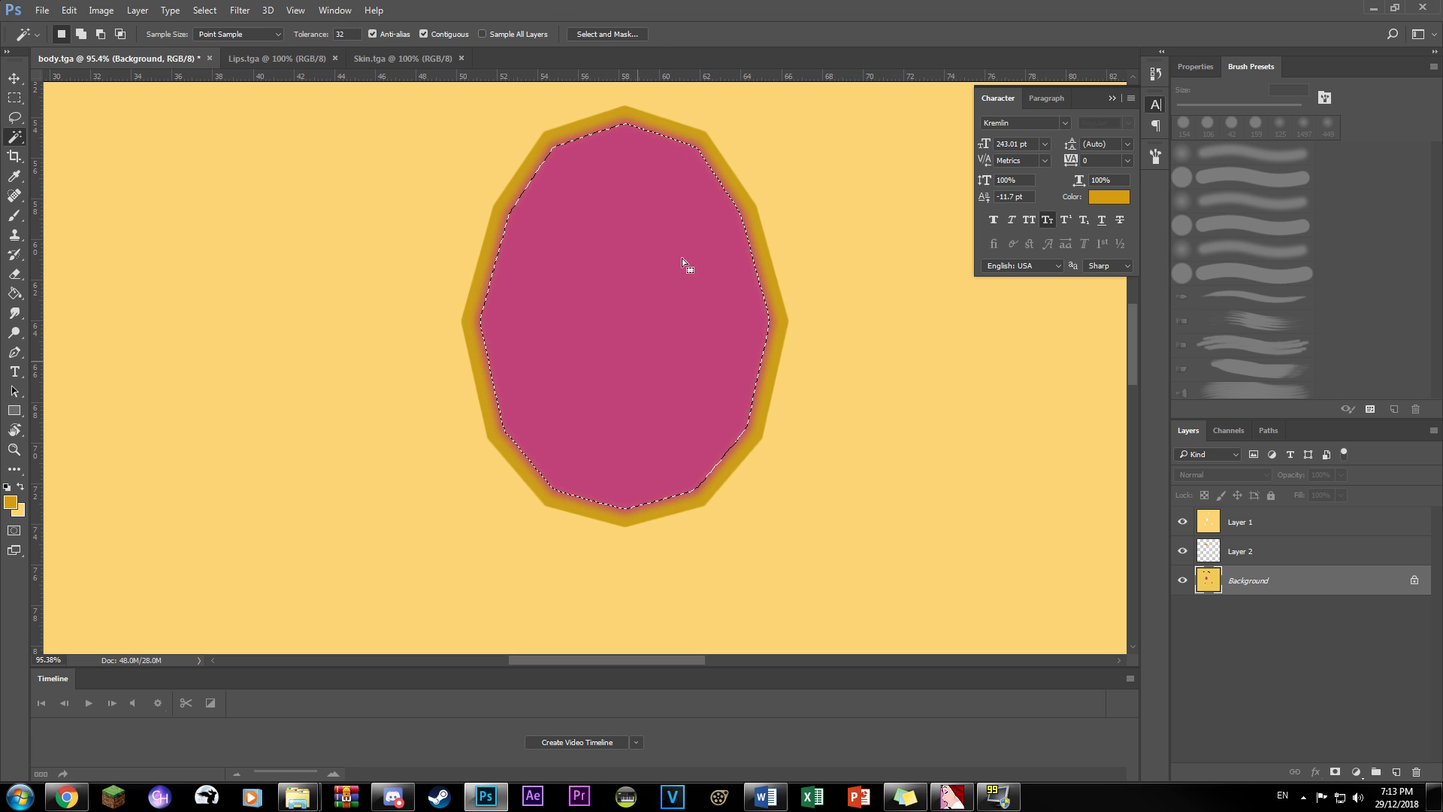
- Refine the mouth interior selection with Select and Mask, using Feather 6 px and Shift Edge +30%
{"action": "left_click", "coordinate": [638, 39]}
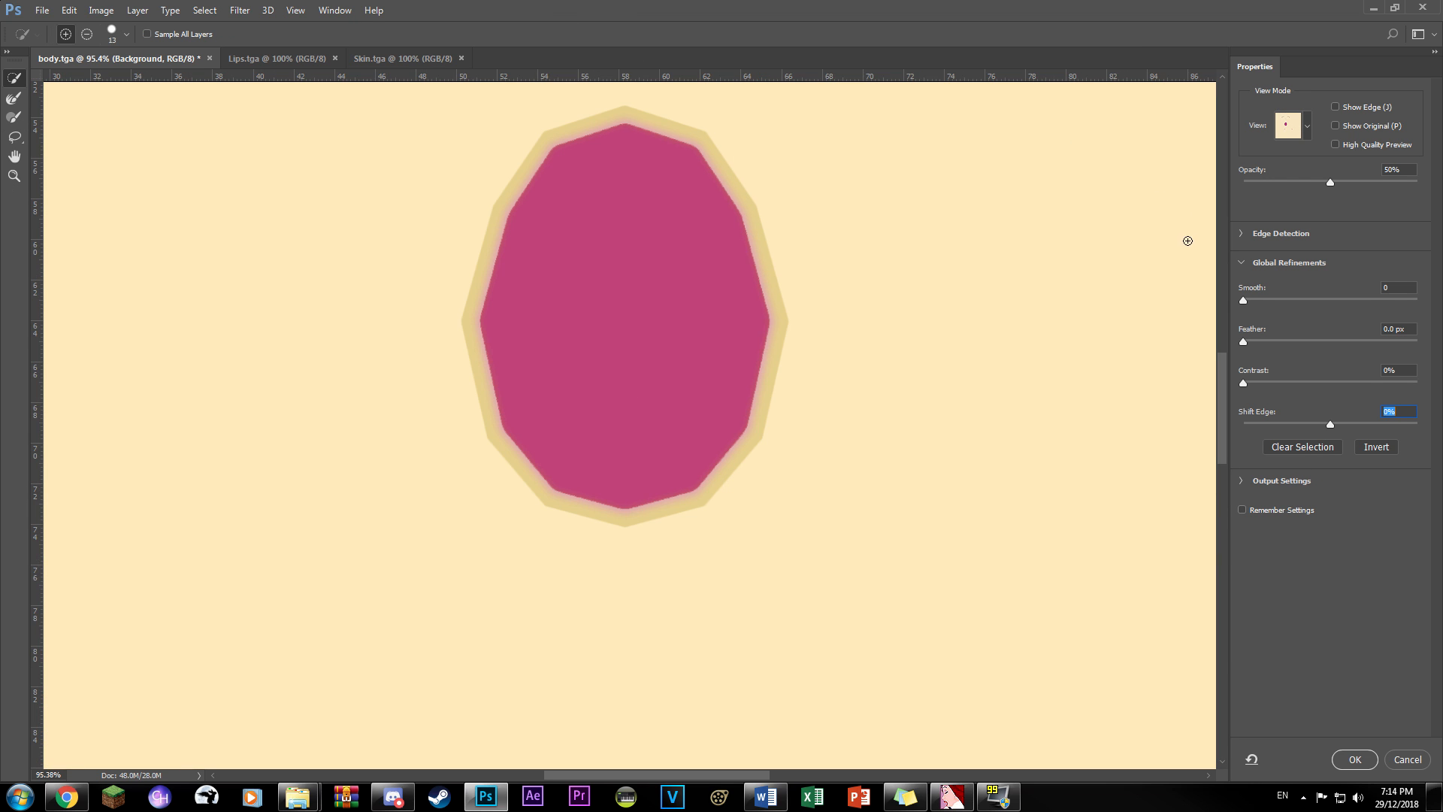
{"action": "left_click", "coordinate": [1388, 288]}
{"action": "key", "text": "Tab"}
{"action": "type", "text": "6"}
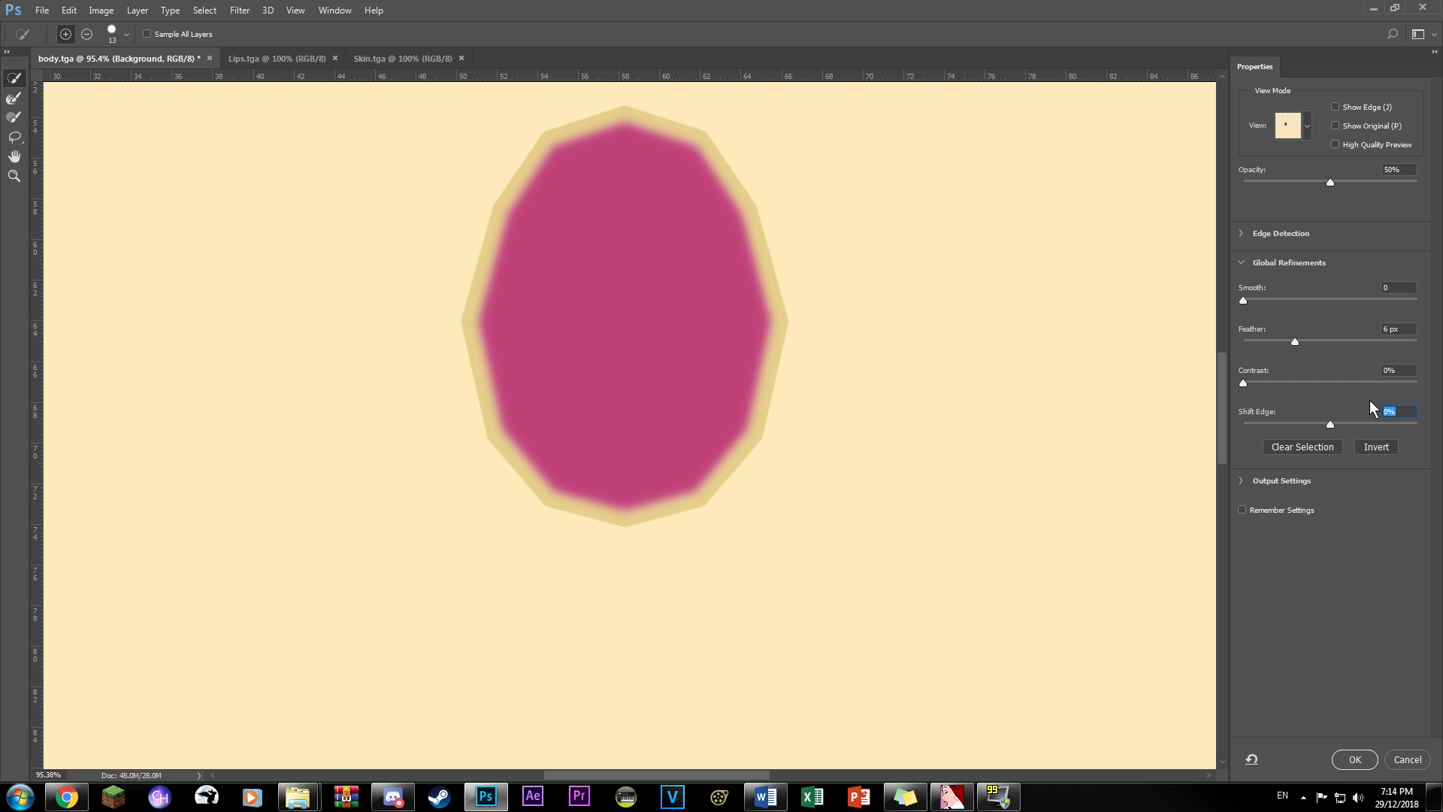
{"action": "type", "text": "+30"}
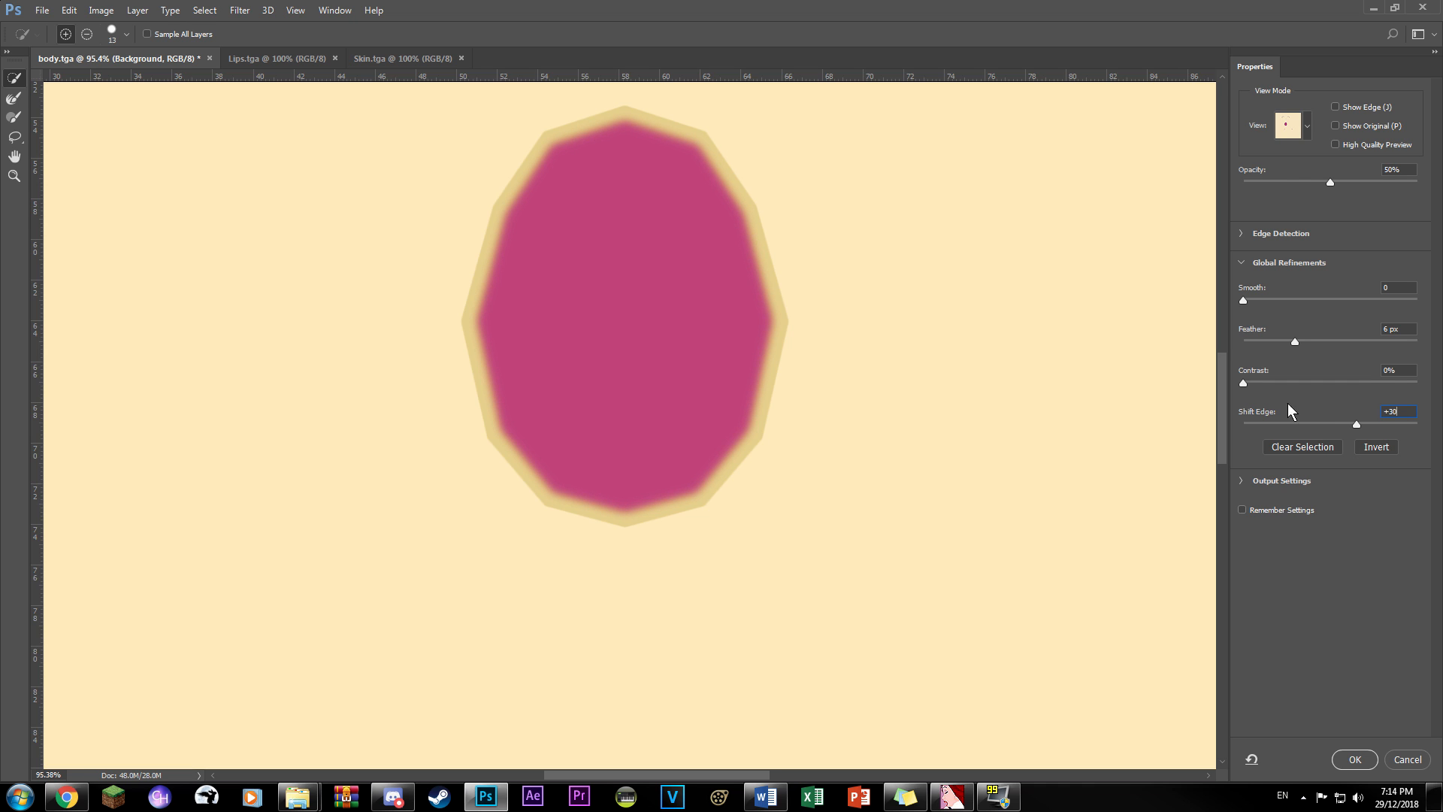
{"action": "left_click", "coordinate": [1343, 761]}
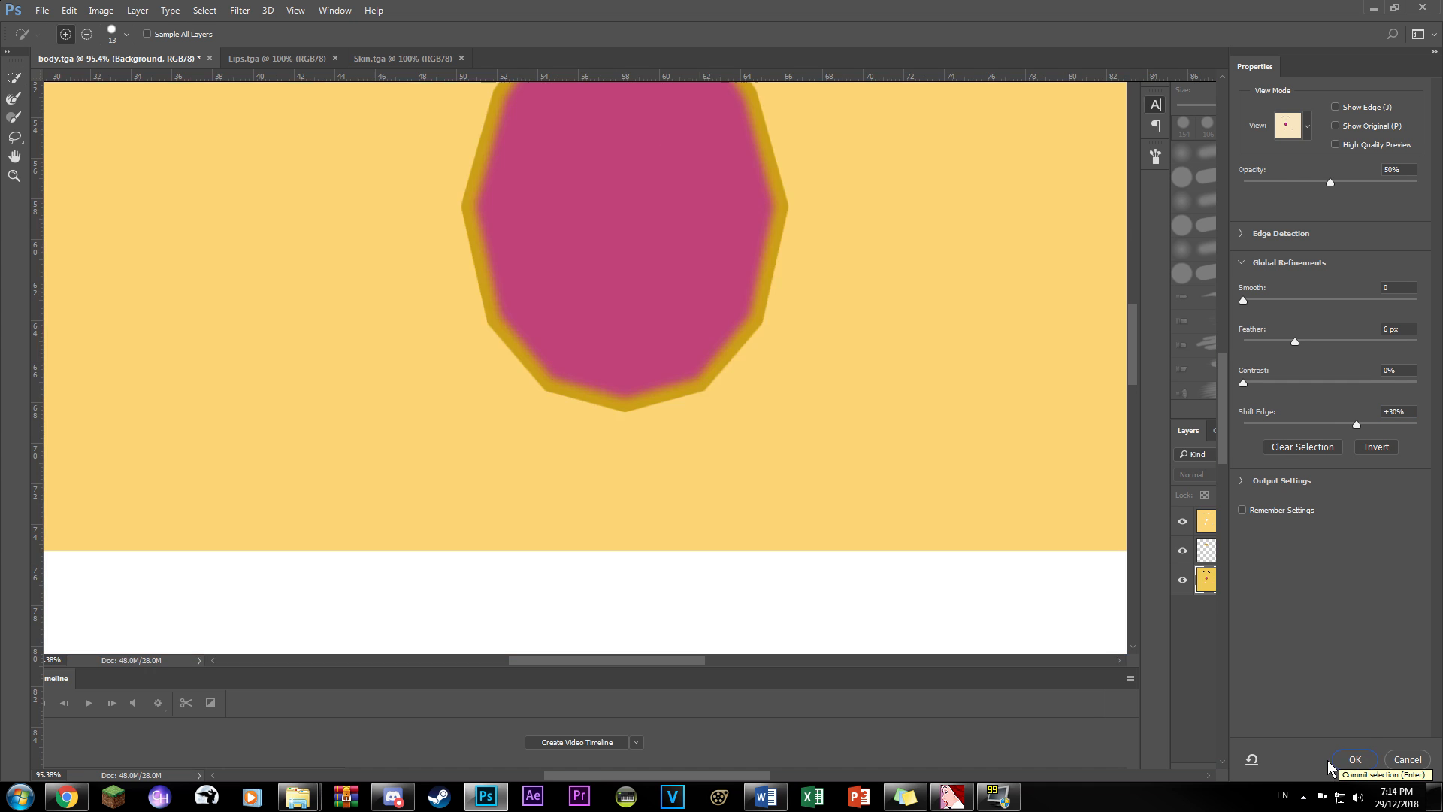
- Sample the pink mouth colour and fill the refined selection with it on a new layer above Layer 2
{"action": "key", "text": "i"}
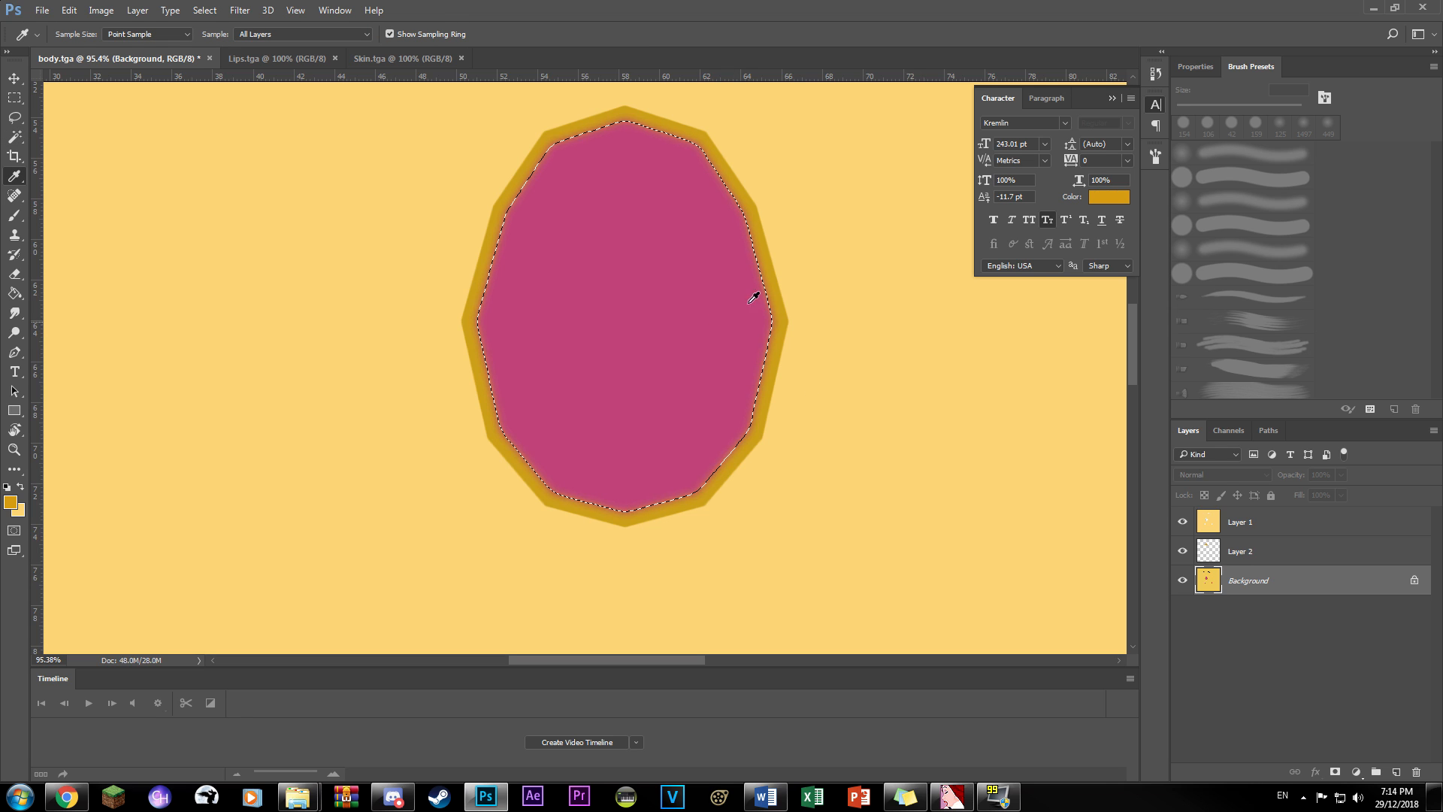
{"action": "left_click", "coordinate": [657, 327]}
{"action": "left_click", "coordinate": [1267, 557]}
{"action": "key", "text": "ctrl+shift+alt+n"}
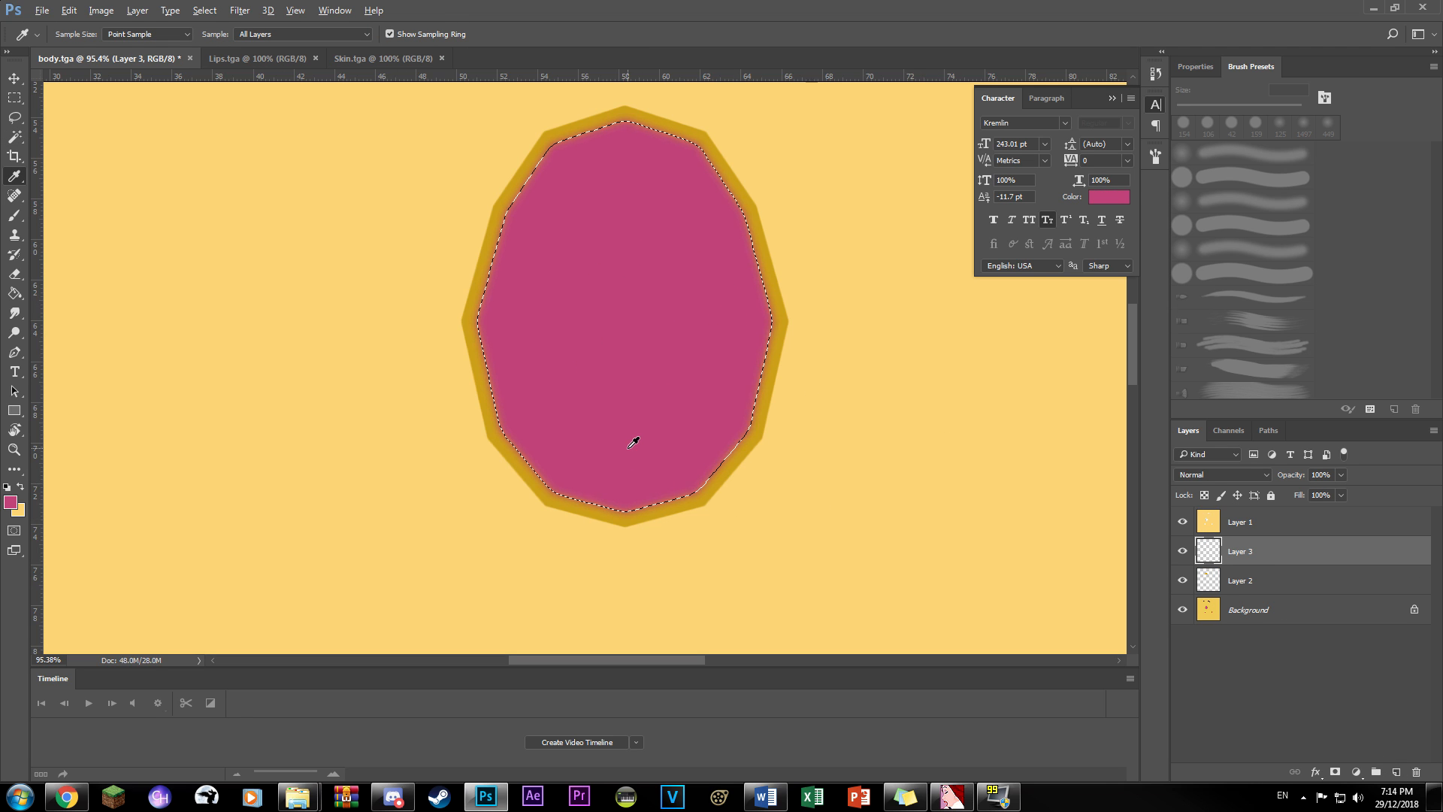
{"action": "key", "text": "alt+BackSpace"}
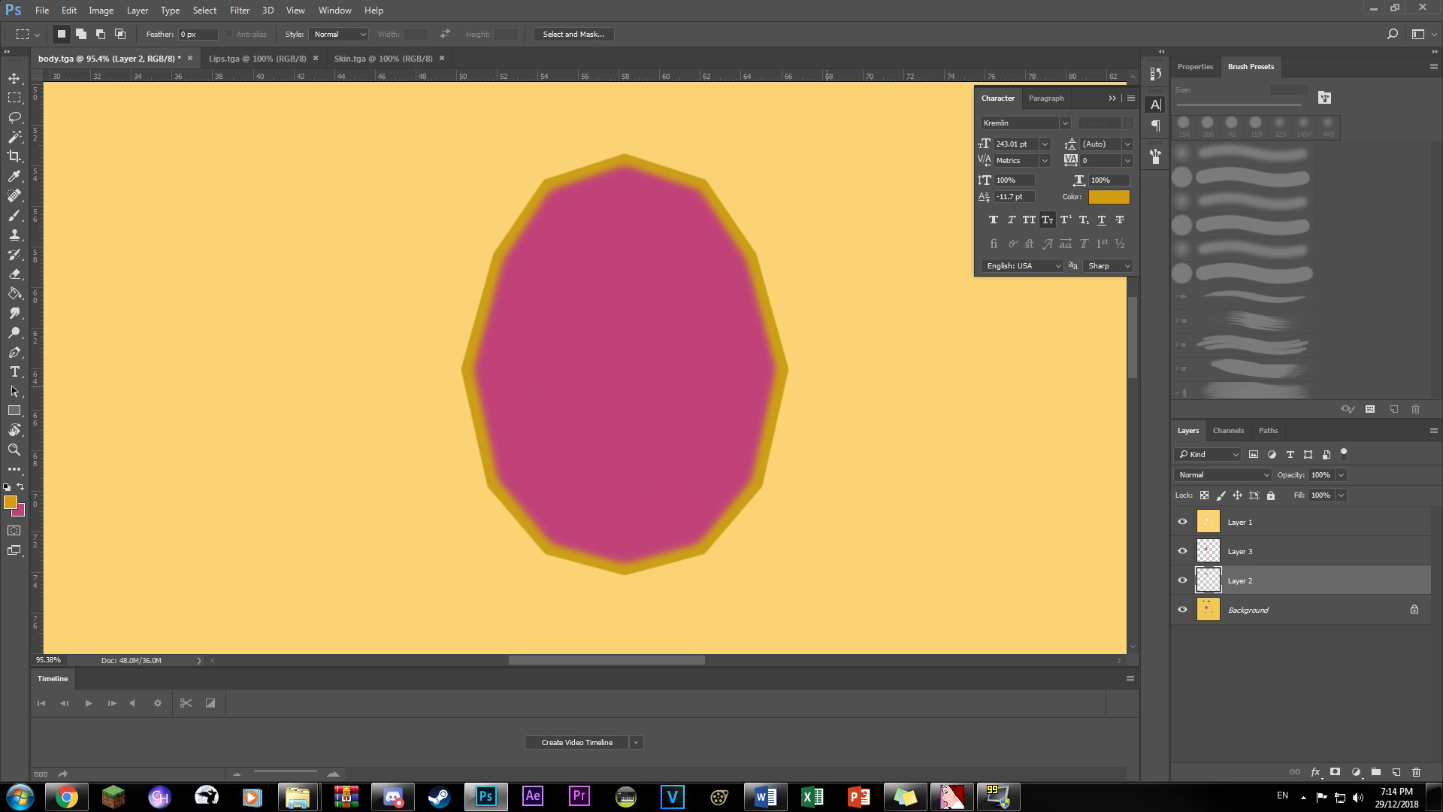
- Paint the orange lip colour over the mouth's outline on Layer 2
{"action": "key", "text": "b"}
{"action": "mouse_move", "coordinate": [765, 330]}
{"action": "left_mouse_down"}
{"action": "mouse_move", "coordinate": [720, 534]}
{"action": "mouse_move", "coordinate": [478, 502]}
{"action": "mouse_move", "coordinate": [527, 229]}
{"action": "mouse_move", "coordinate": [775, 307]}
{"action": "left_mouse_up"}
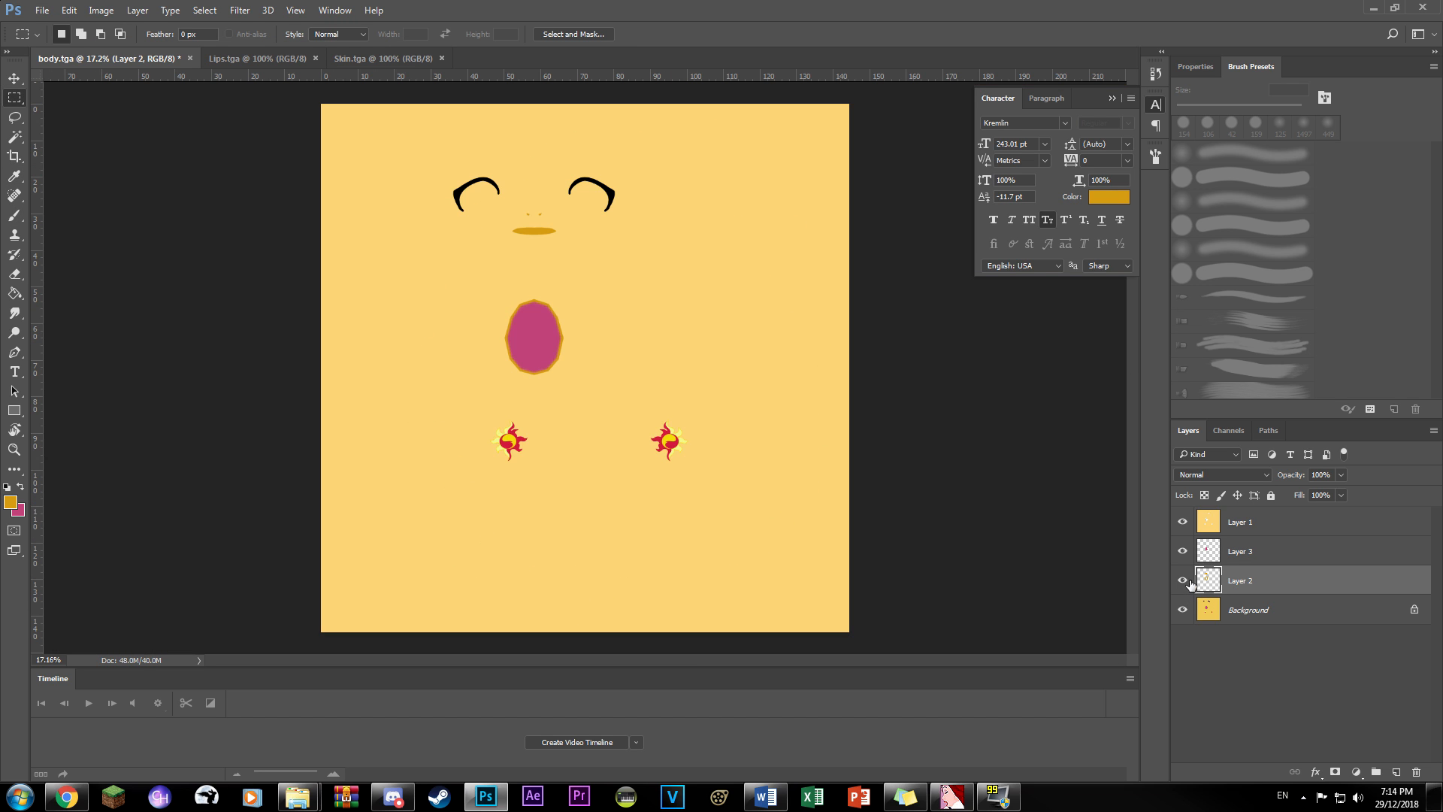
{"action": "mouse_move", "coordinate": [1187, 583]}
{"action": "left_mouse_down"}
{"action": "mouse_move", "coordinate": [1185, 530]}
{"action": "mouse_move", "coordinate": [1187, 579]}
{"action": "left_mouse_up"}
- Save the layered texture as body_2.psd in the shimmer folder with Maximize Compatibility on
{"action": "left_click", "coordinate": [42, 11]}
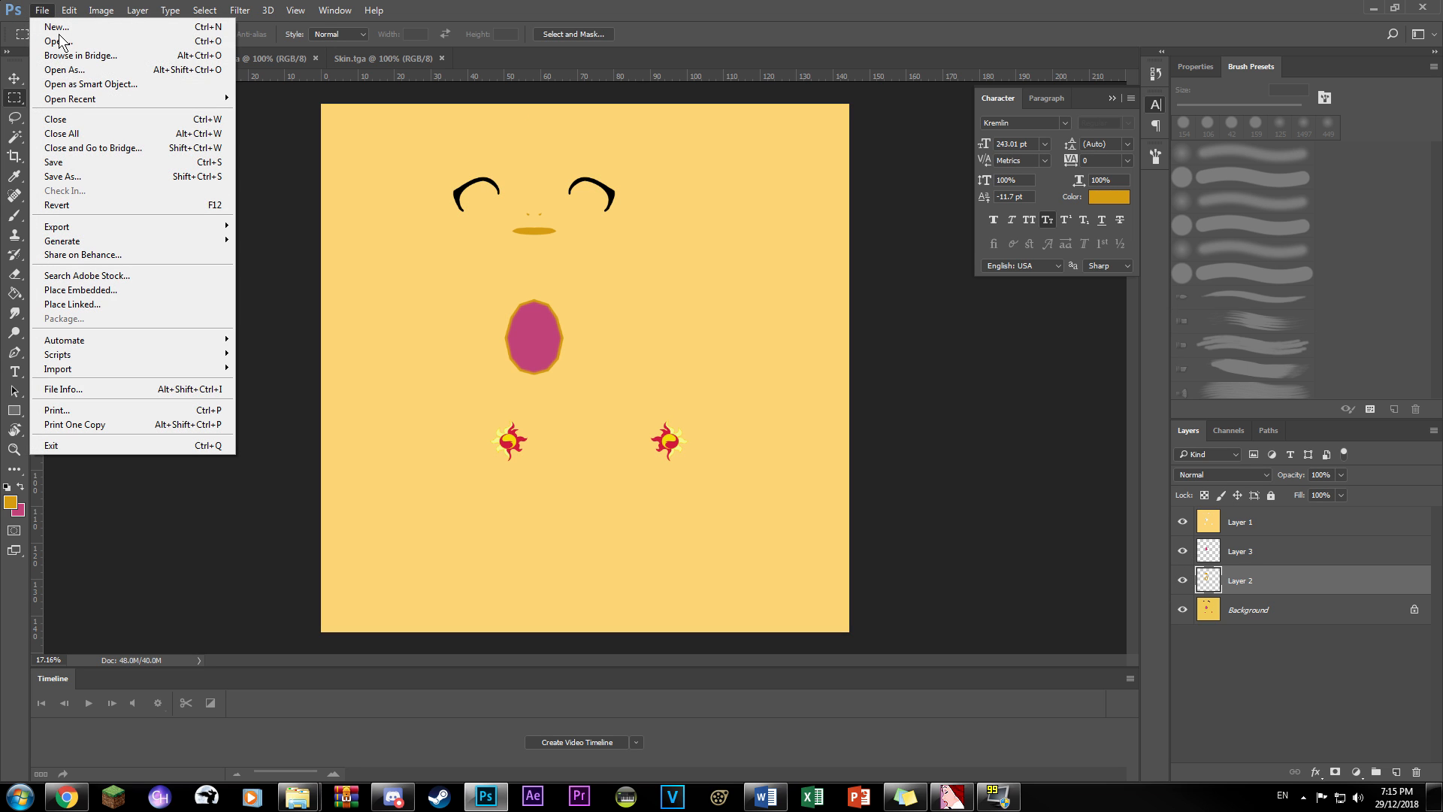
{"action": "left_click", "coordinate": [71, 174]}
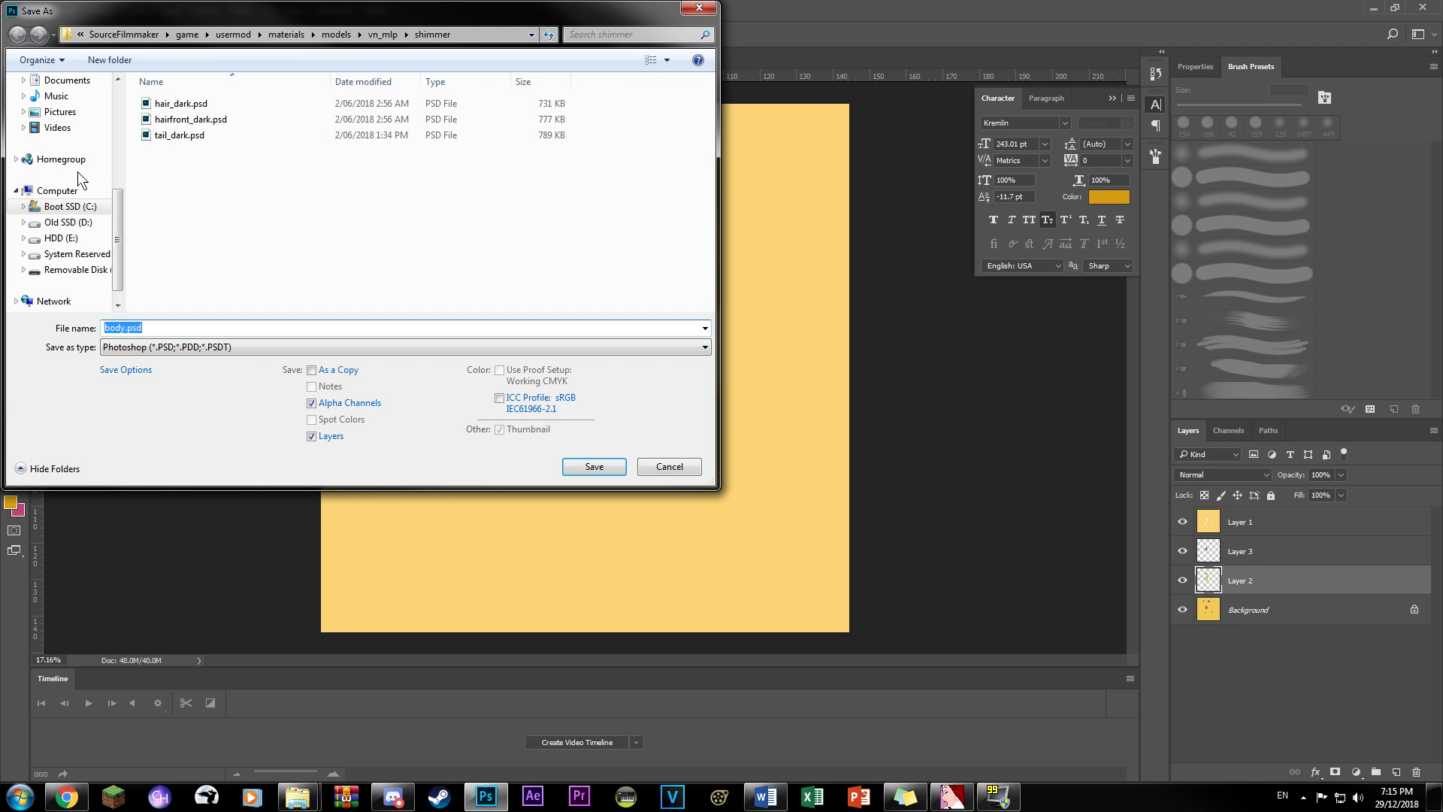
{"action": "type", "text": "body_2"}
{"action": "key", "text": "Return"}
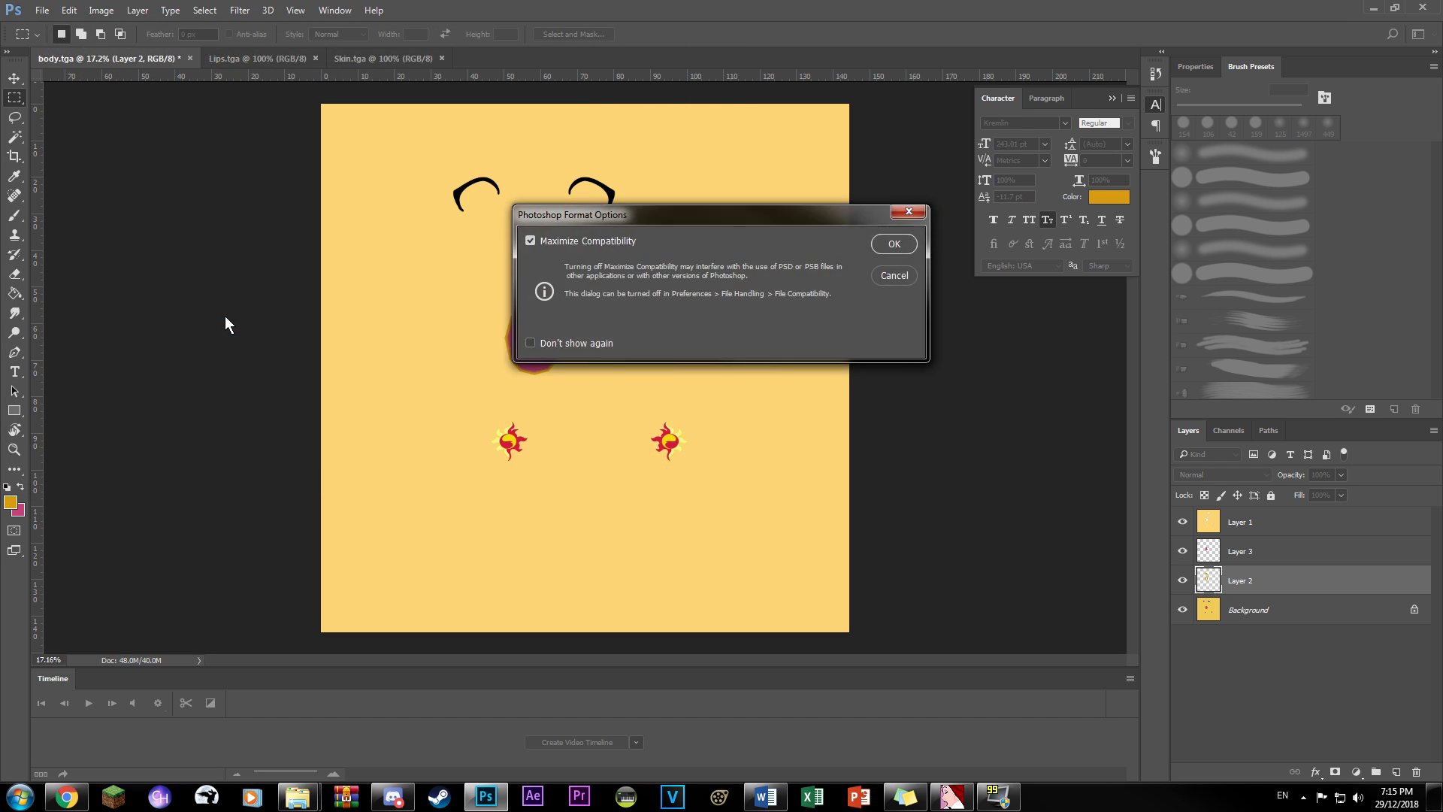
{"action": "key", "text": "Return"}
- Save a Targa copy of the texture as body_2.tga in the shimmer folder at 32 bits/pixel
{"action": "key", "text": "ctrl+shift+s"}
{"action": "left_click", "coordinate": [188, 346]}
{"action": "left_click", "coordinate": [180, 587]}
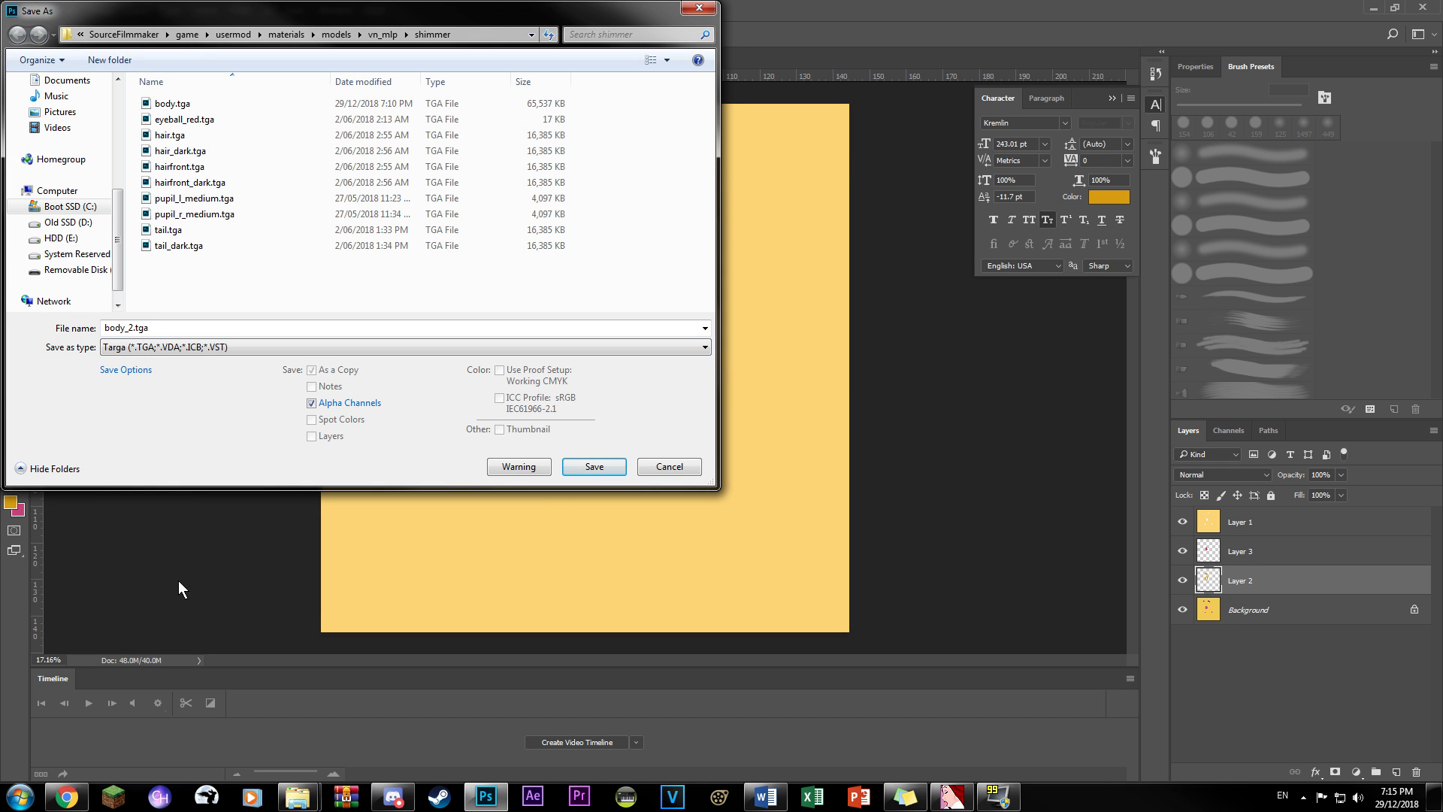
{"action": "left_click", "coordinate": [570, 467]}
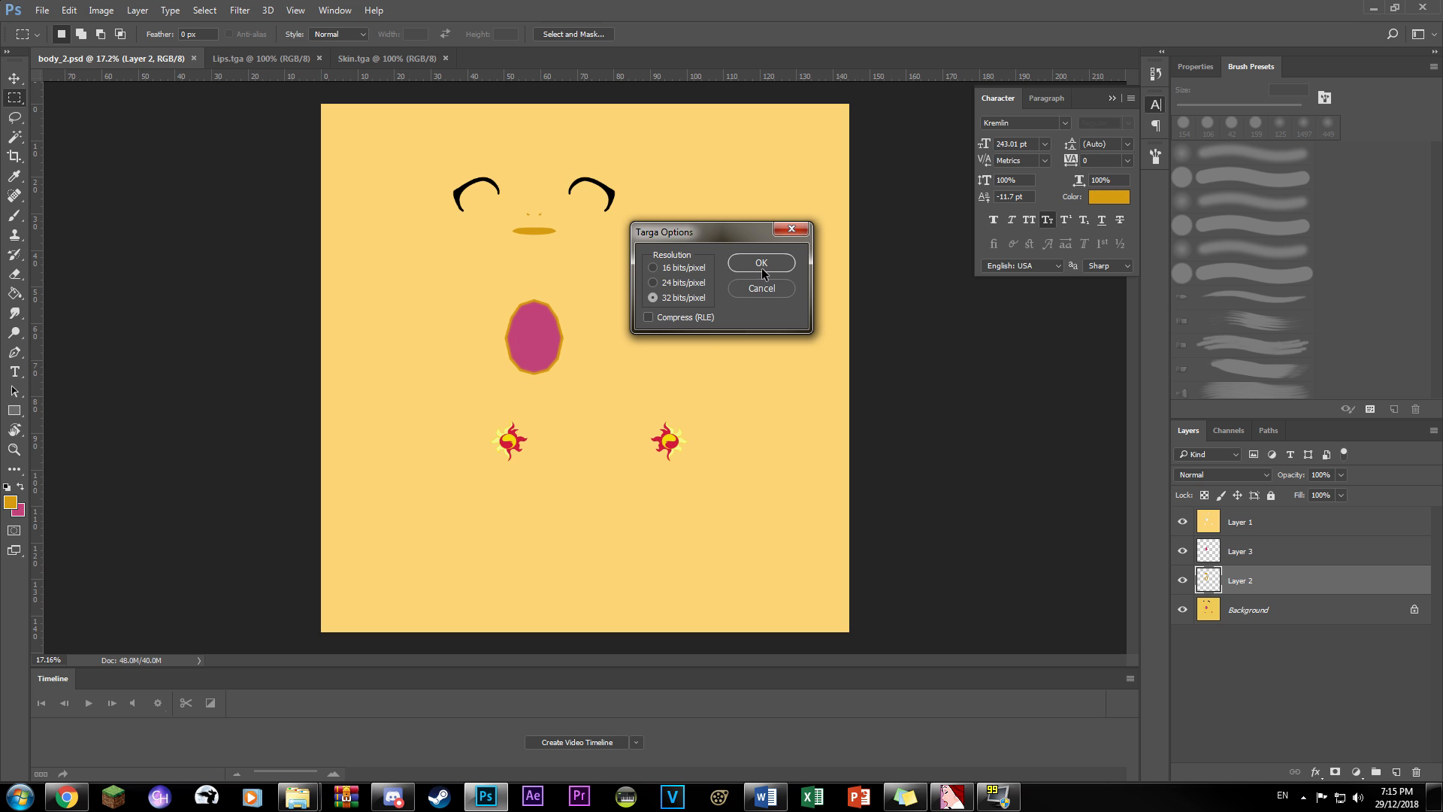
{"action": "left_click", "coordinate": [761, 263]}
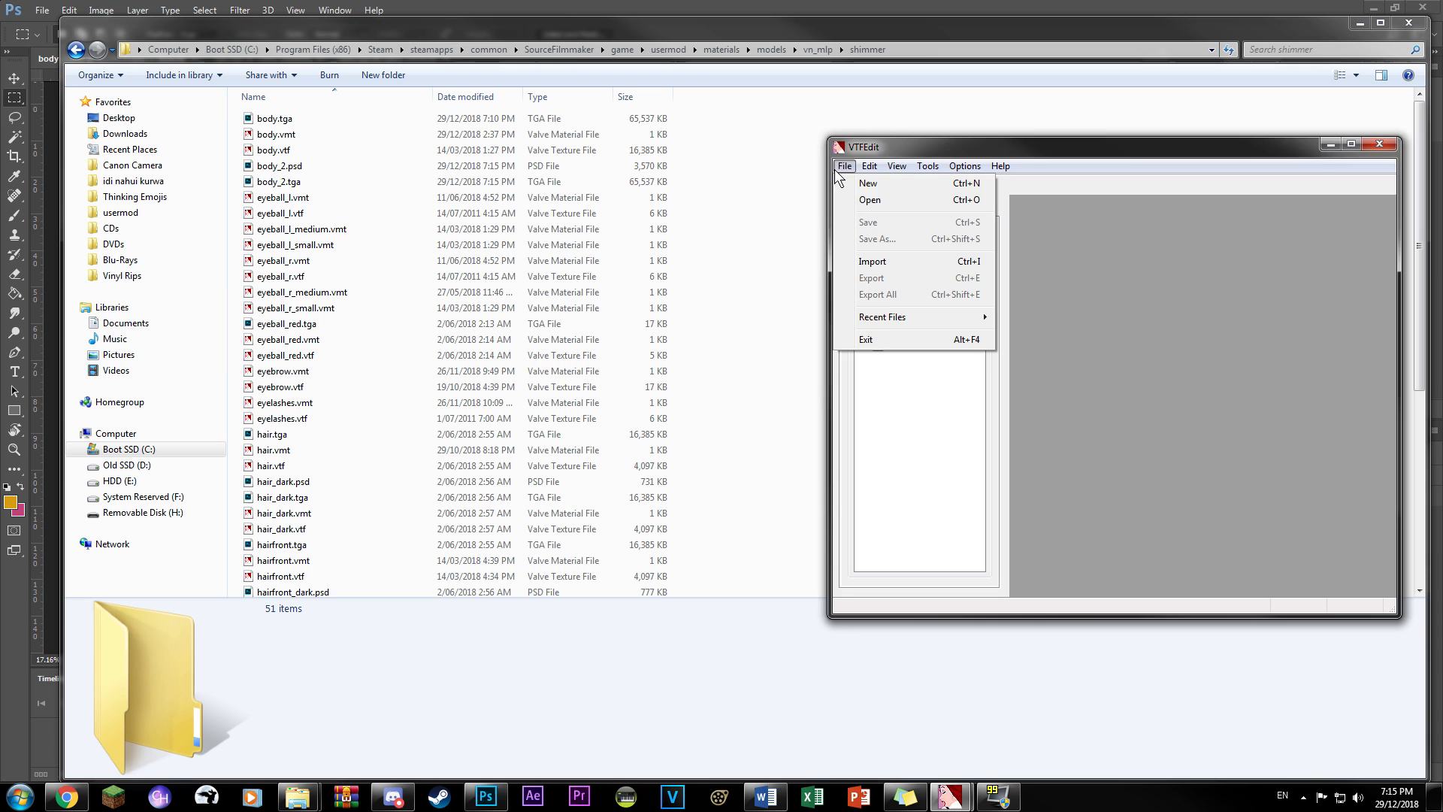
- Switch to VTFEdit and import body_2.tga, keeping DXT1 as the normal format and DXT5 as the alpha format
{"action": "left_click", "coordinate": [872, 264]}
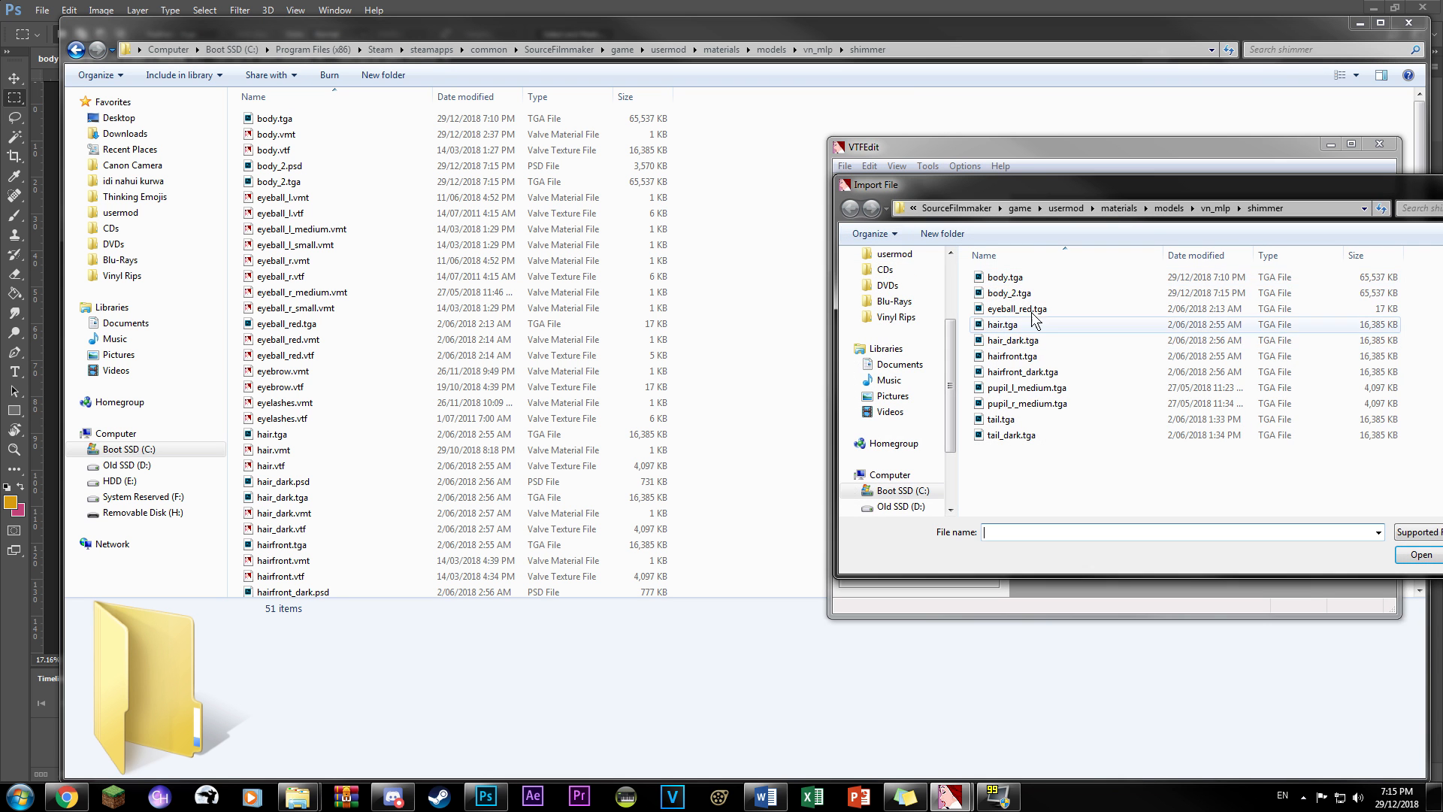
{"action": "double_click", "coordinate": [1042, 294]}
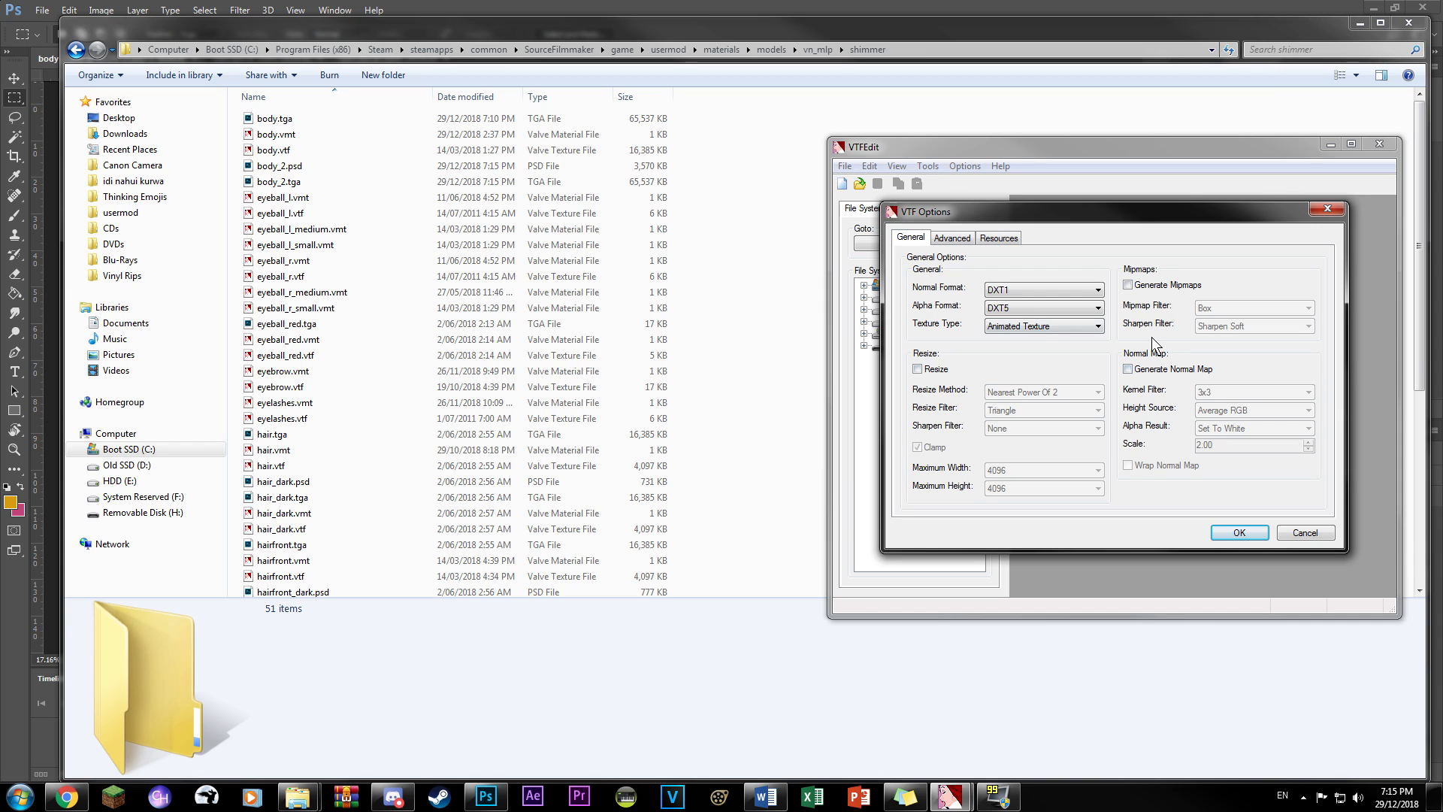
{"action": "left_click", "coordinate": [1237, 539]}
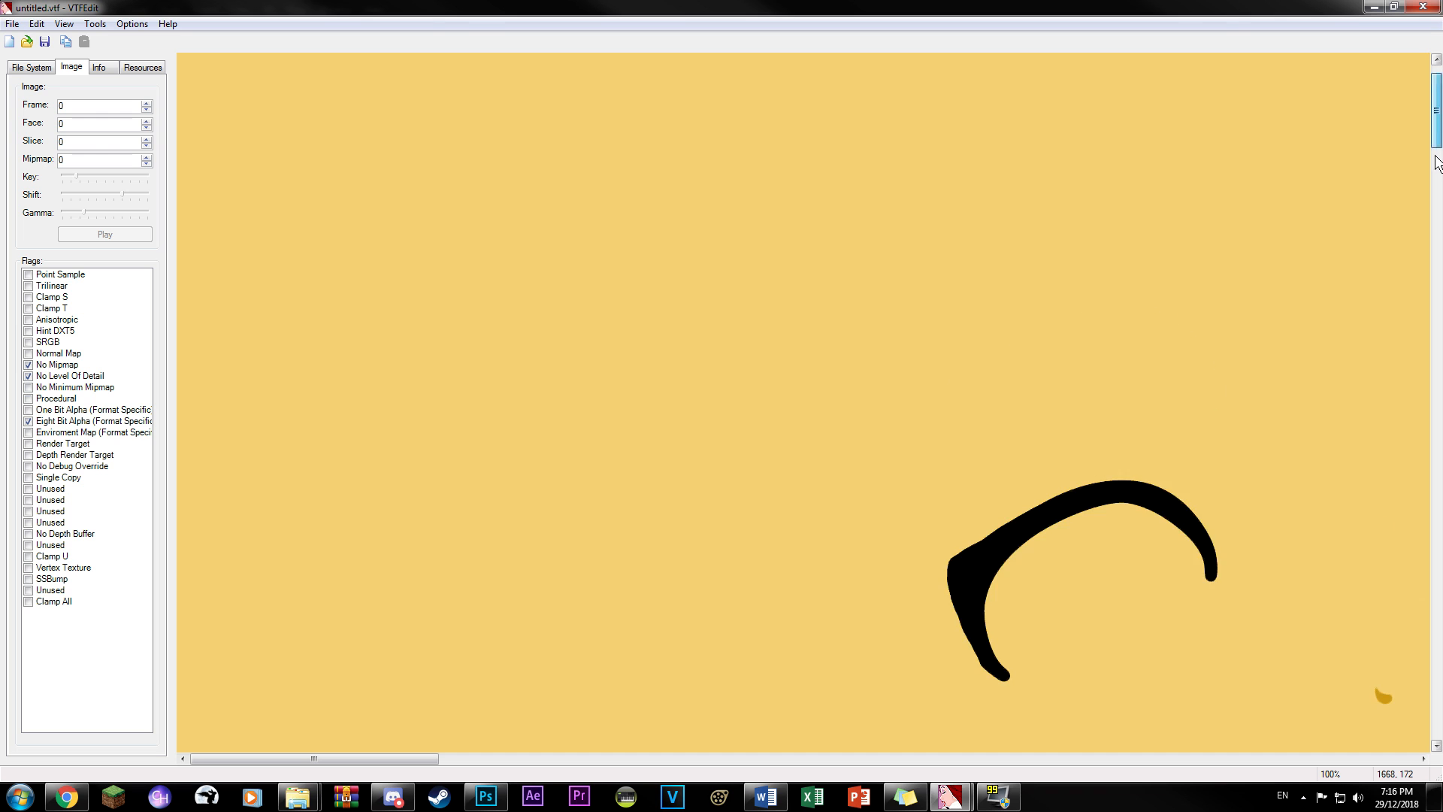
{"action": "mouse_move", "coordinate": [1436, 104]}
{"action": "left_mouse_down"}
{"action": "mouse_move", "coordinate": [1436, 148]}
{"action": "mouse_move", "coordinate": [1436, 104]}
{"action": "left_mouse_up"}
- Save the imported texture as body_2.vtf in the shimmer folder
{"action": "left_click", "coordinate": [12, 23]}
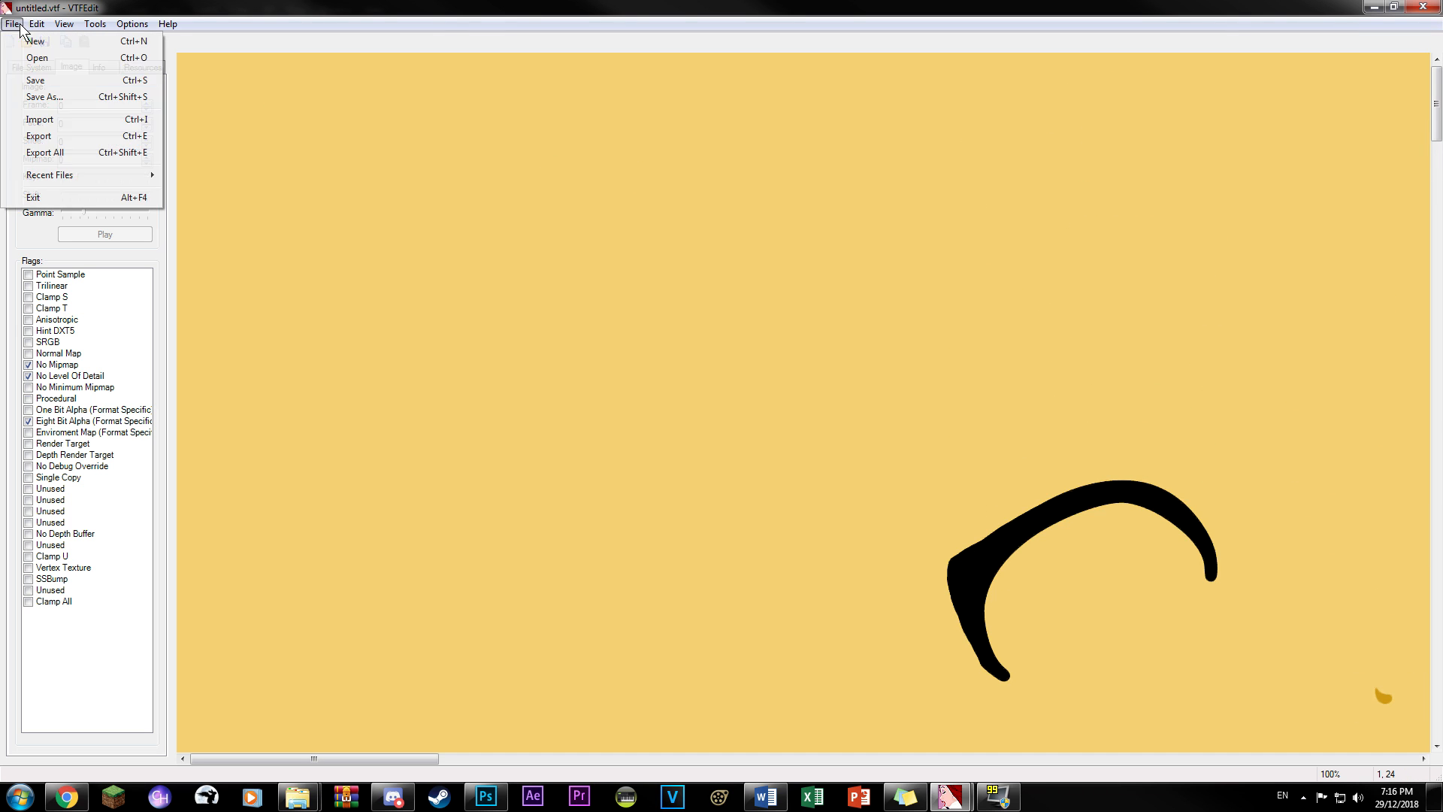
{"action": "mouse_move", "coordinate": [36, 24]}
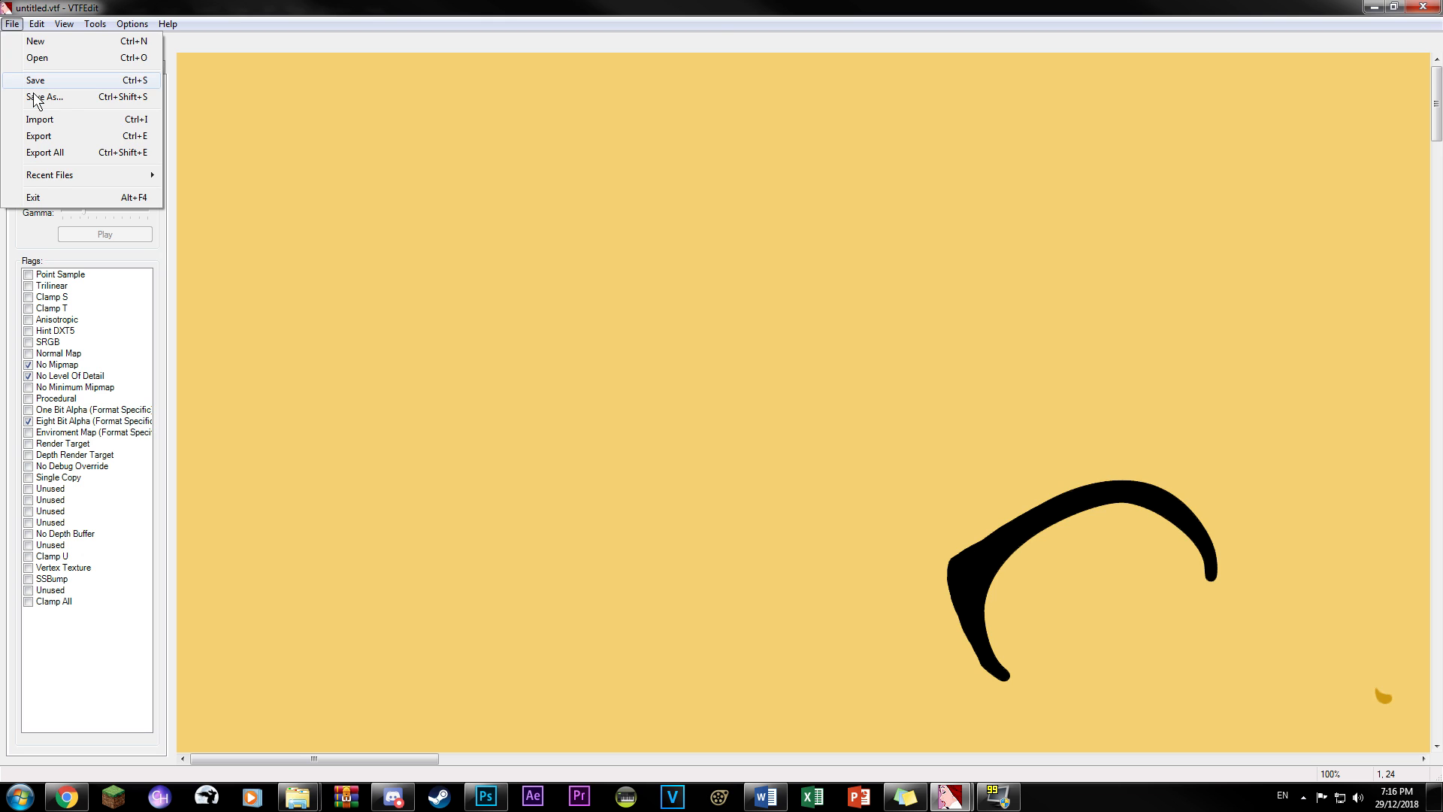
{"action": "left_click", "coordinate": [33, 92]}
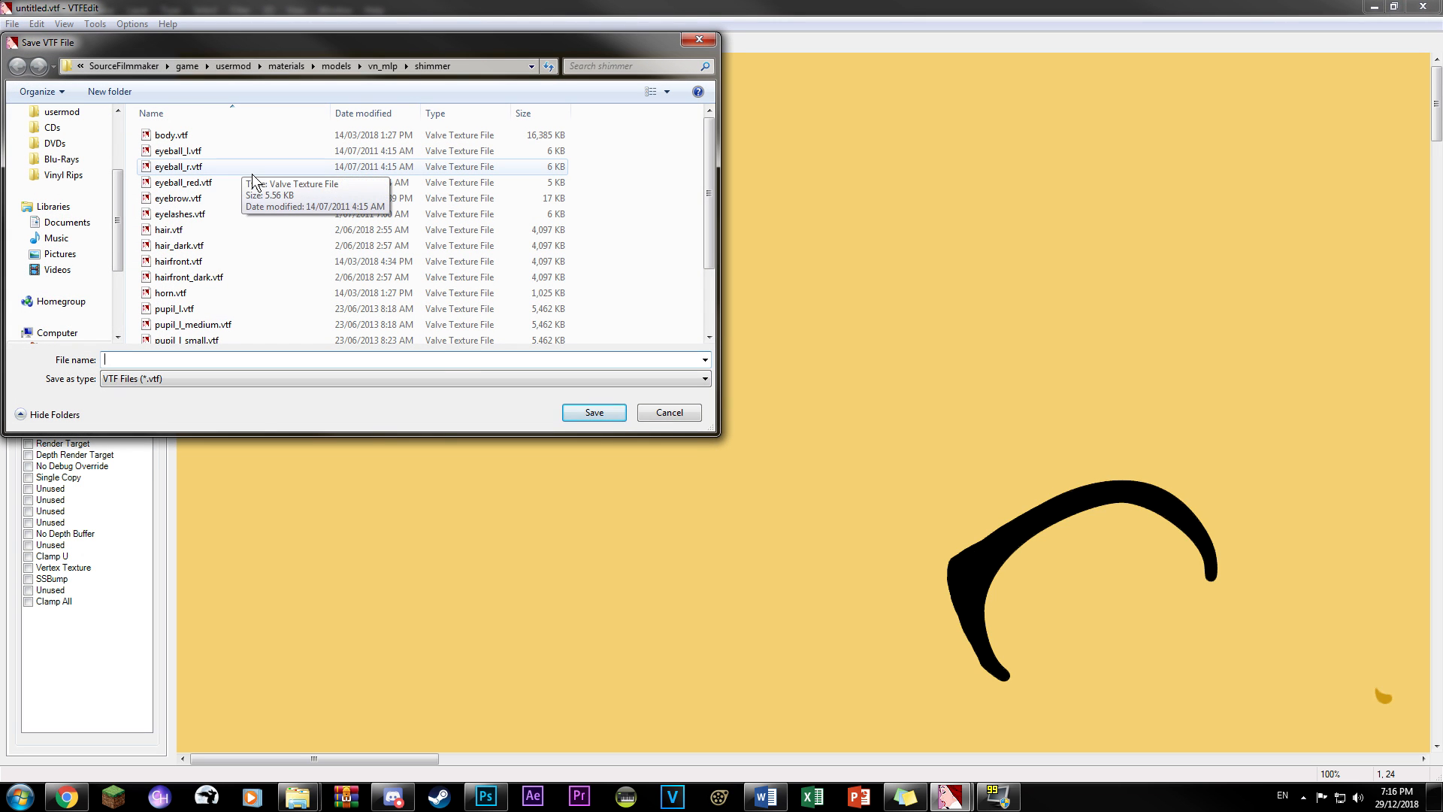
{"action": "type", "text": "body_2"}
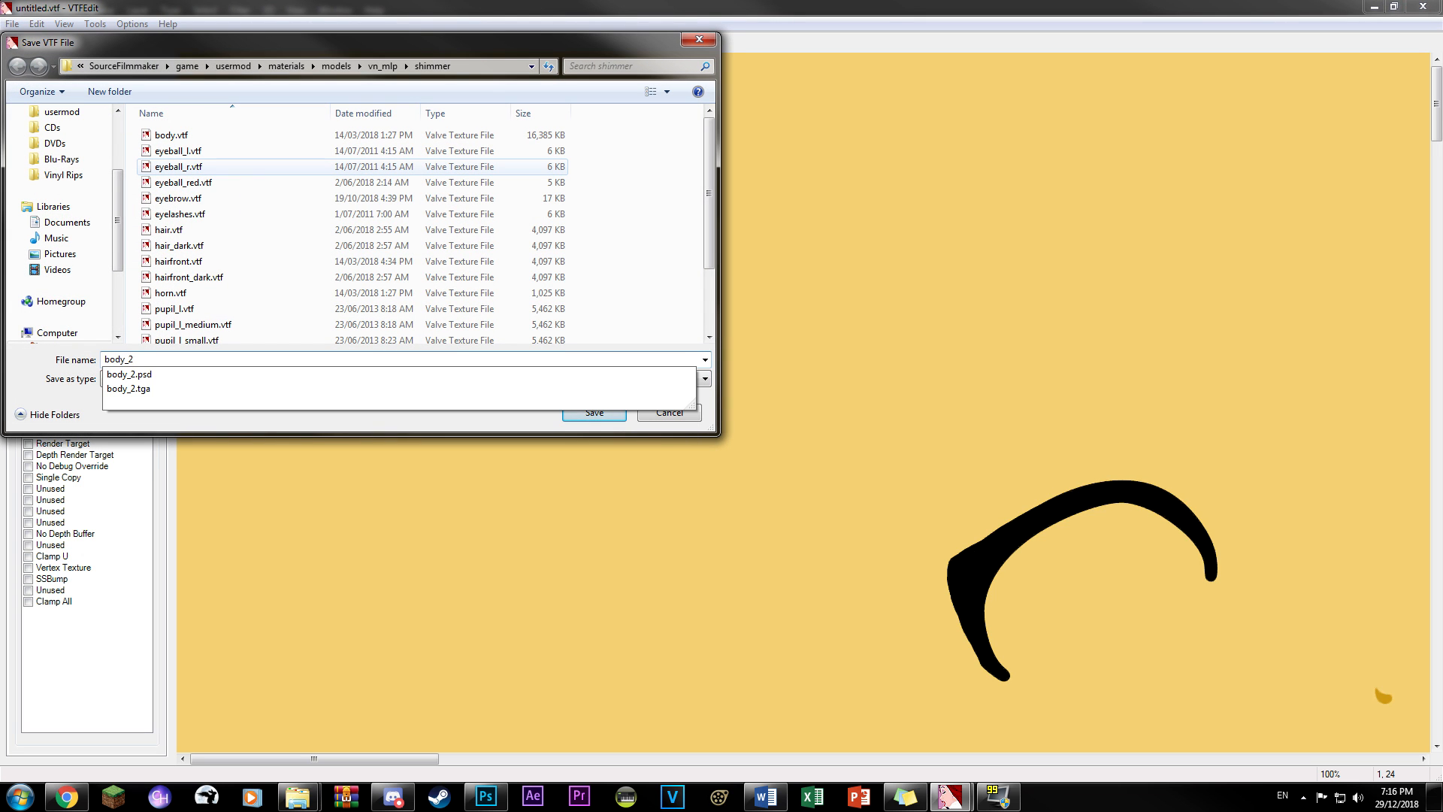
{"action": "type", "text": ".vtf"}
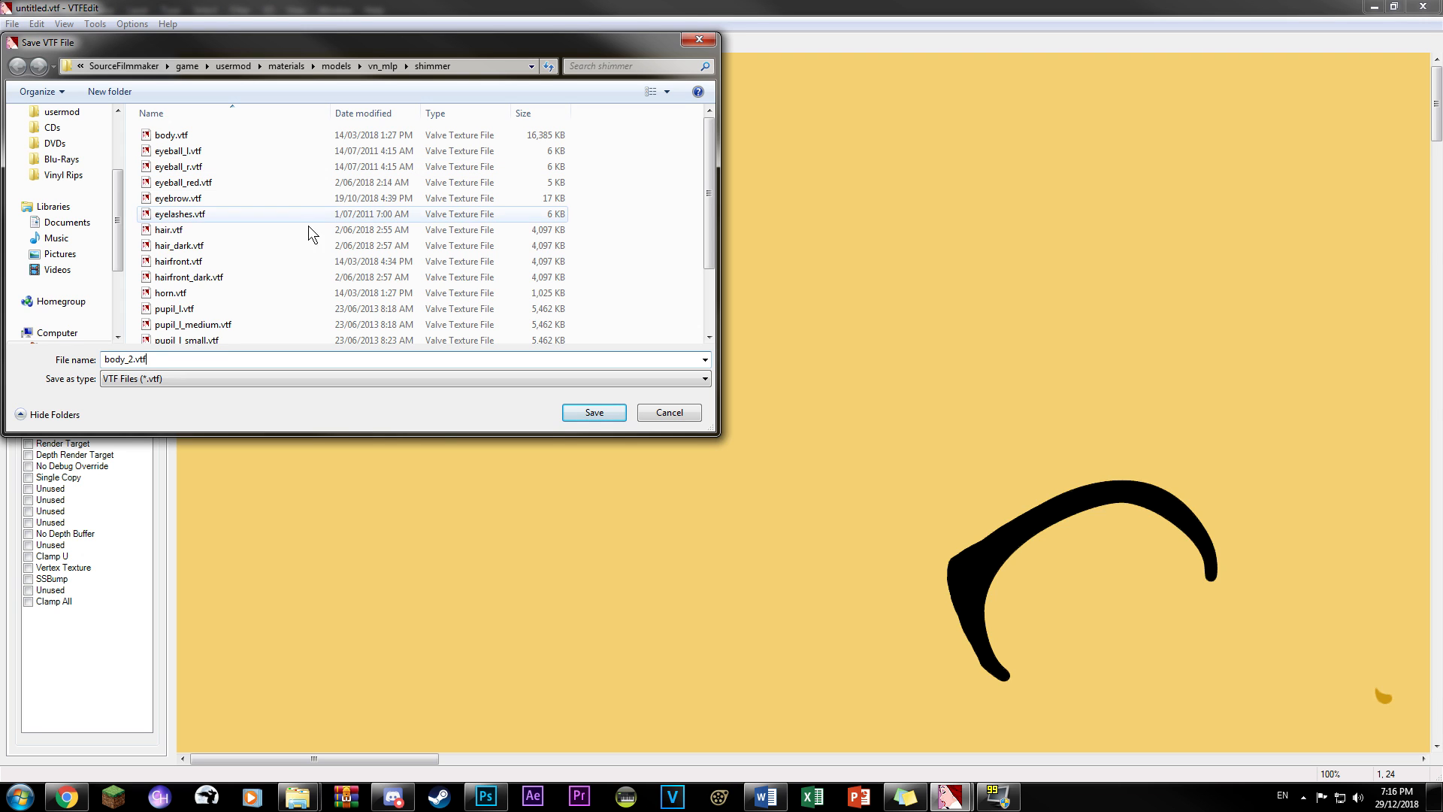
{"action": "left_click", "coordinate": [593, 413]}
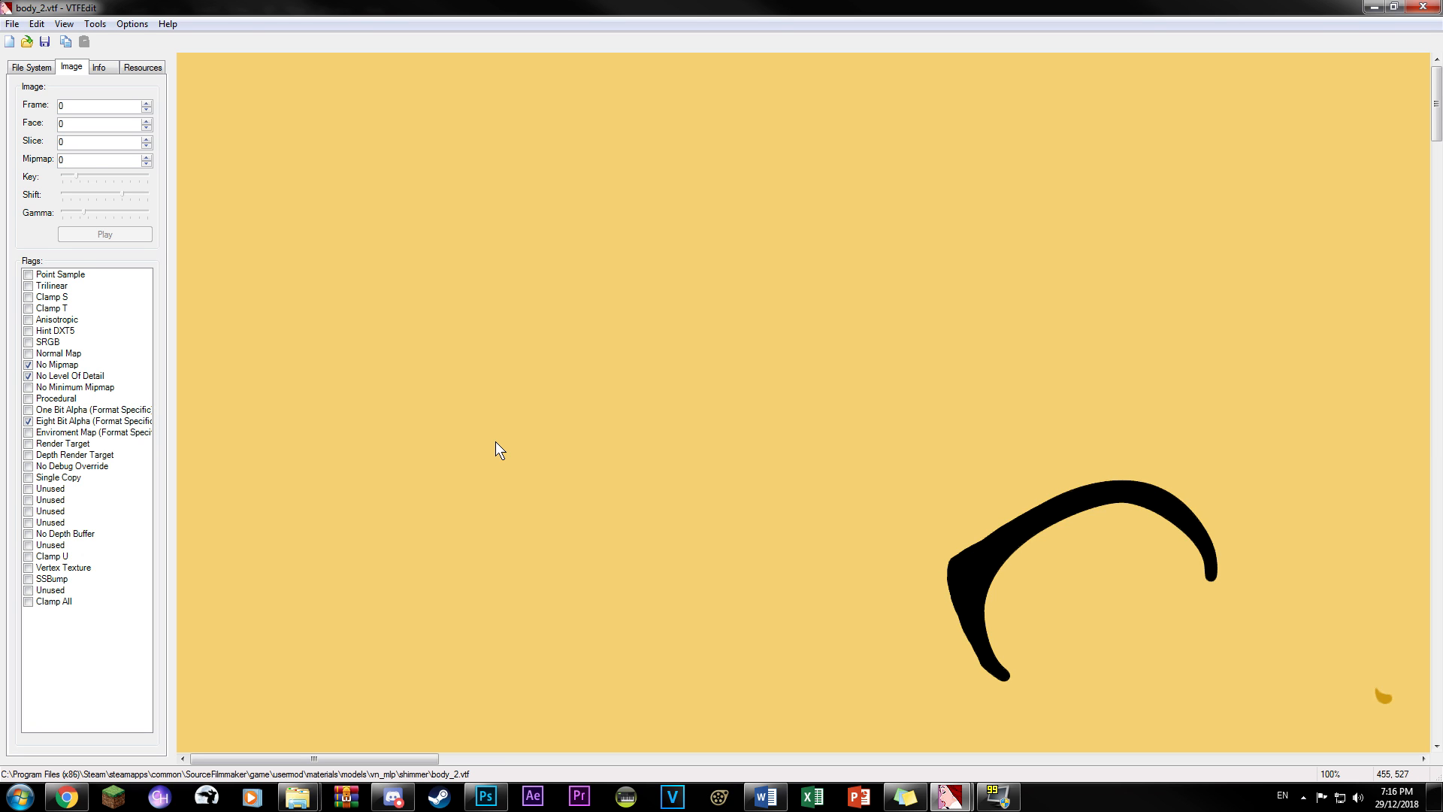
- Open body.vmt from the shimmer folder and change its $basetexture path to models/VN_mlp/shimmer/body_2
{"action": "key", "text": "alt+Tab"}
{"action": "left_click", "coordinate": [322, 134]}
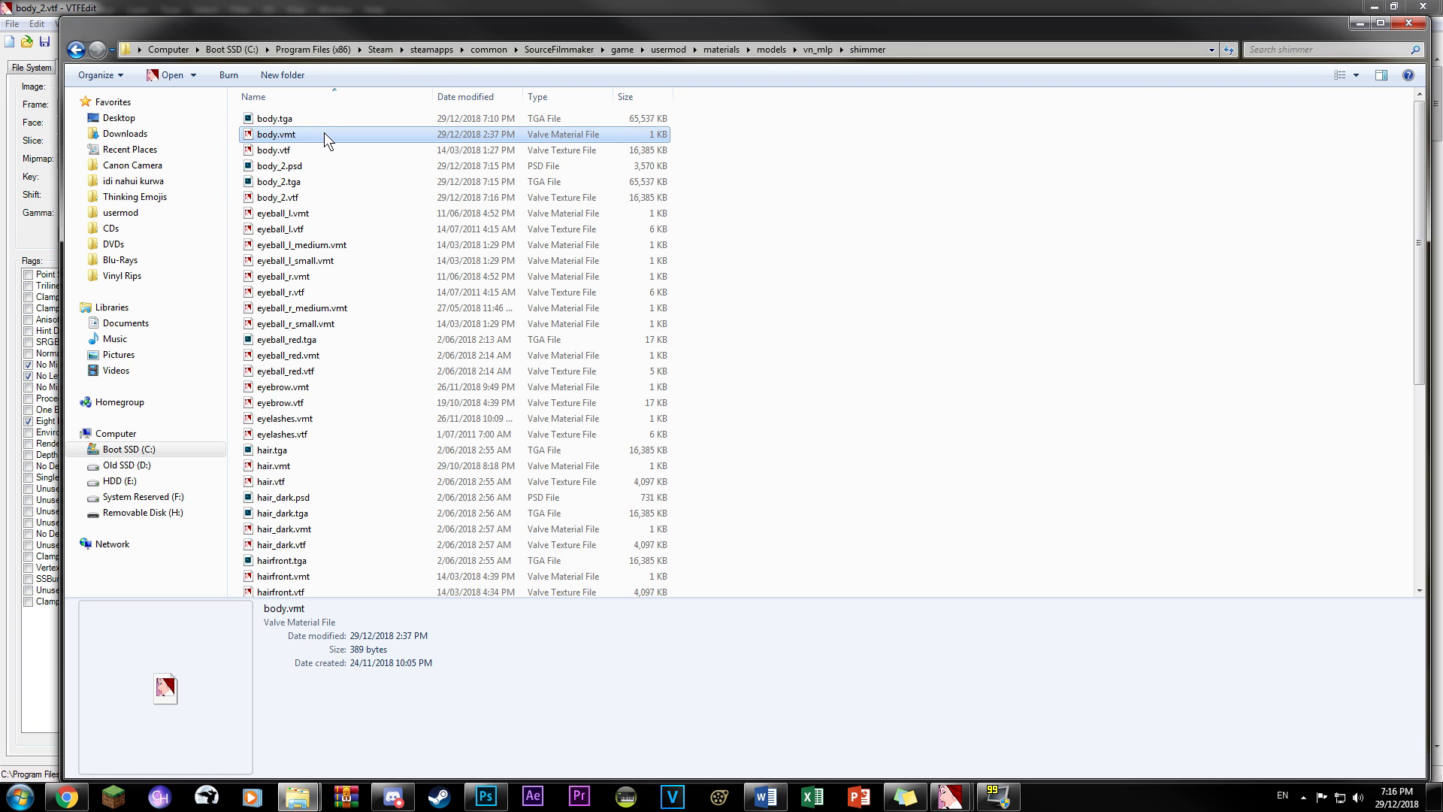
{"action": "double_click", "coordinate": [324, 134]}
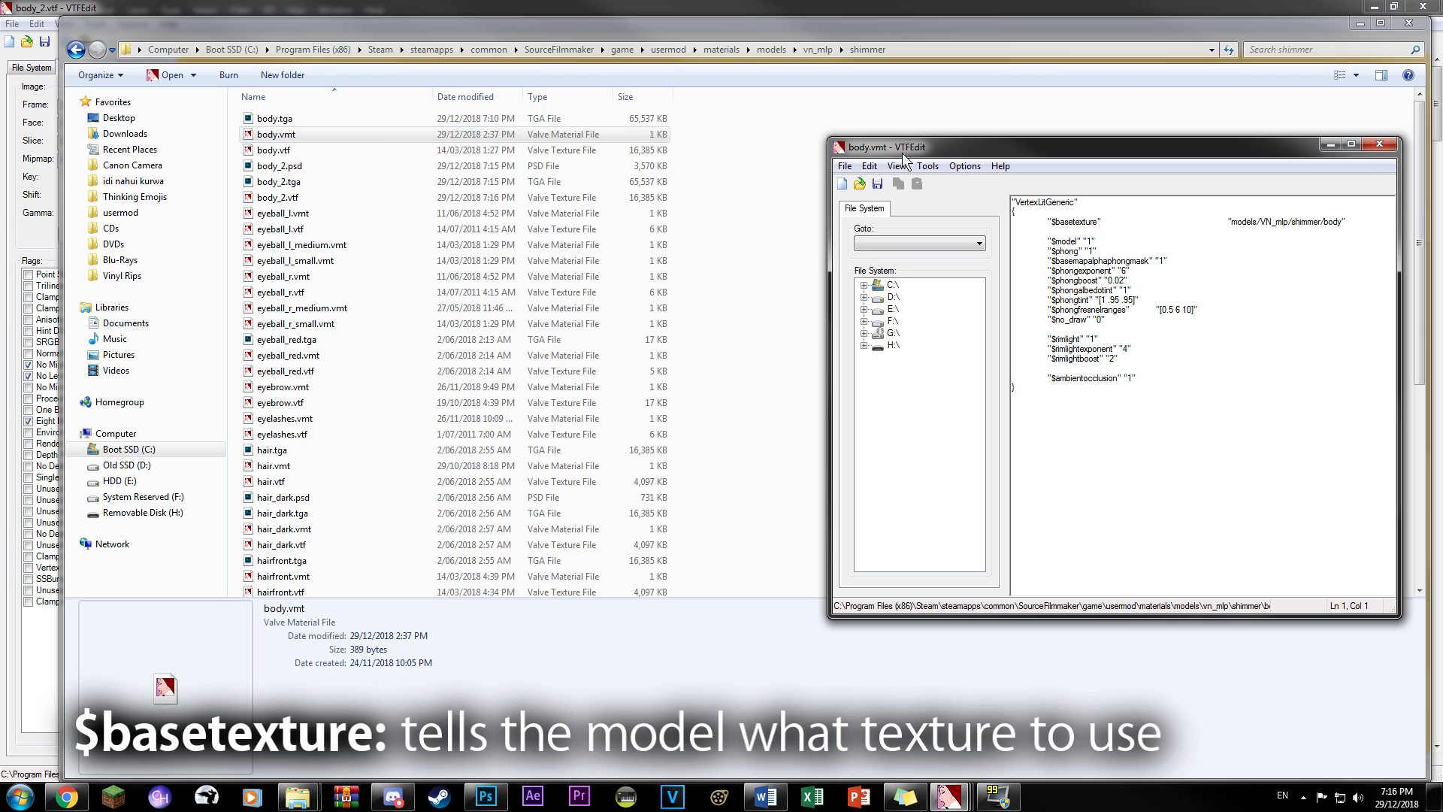
{"action": "left_click_drag", "start_coordinate": [903, 154], "coordinate": [382, 146]}
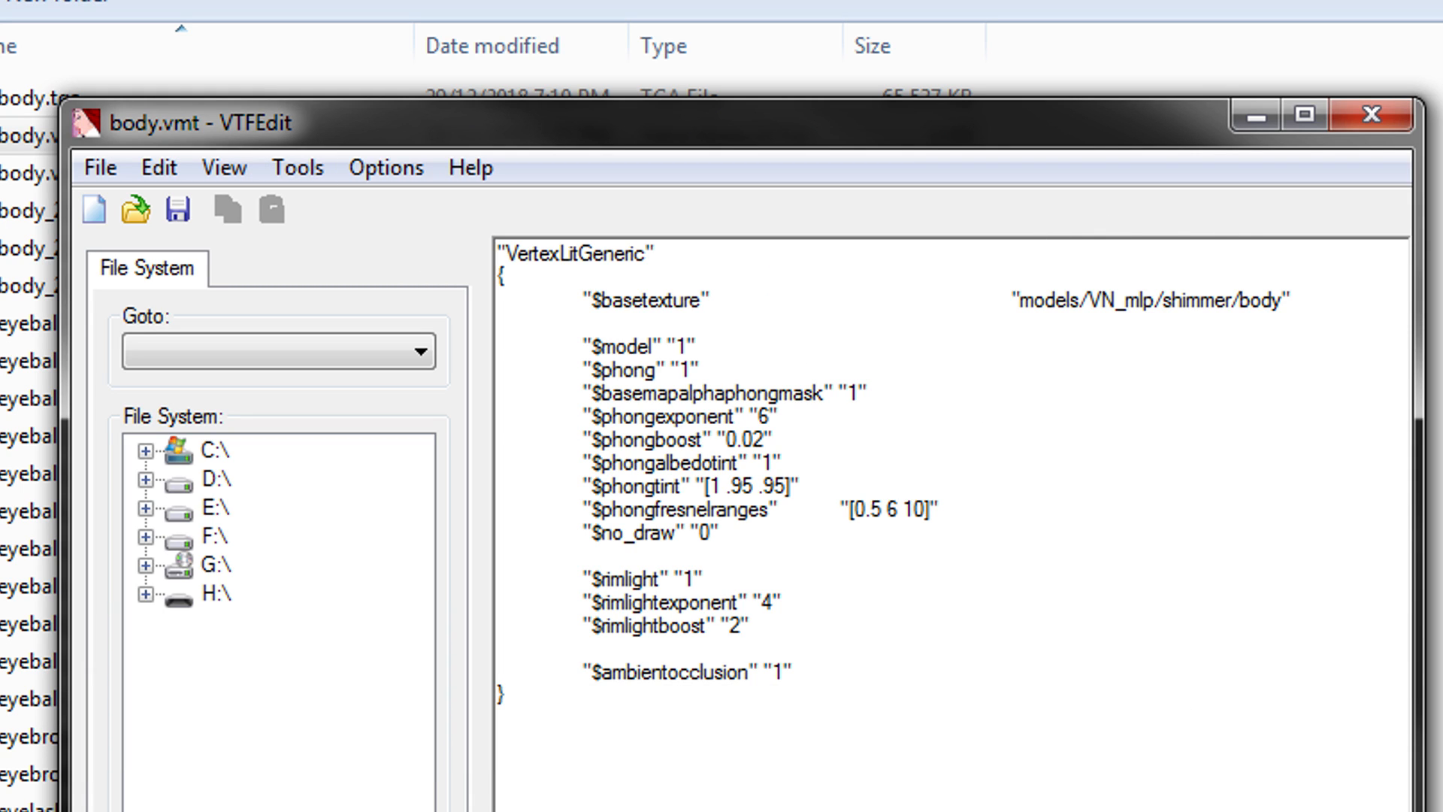
{"action": "left_click", "coordinate": [1283, 300]}
{"action": "type", "text": "_2"}
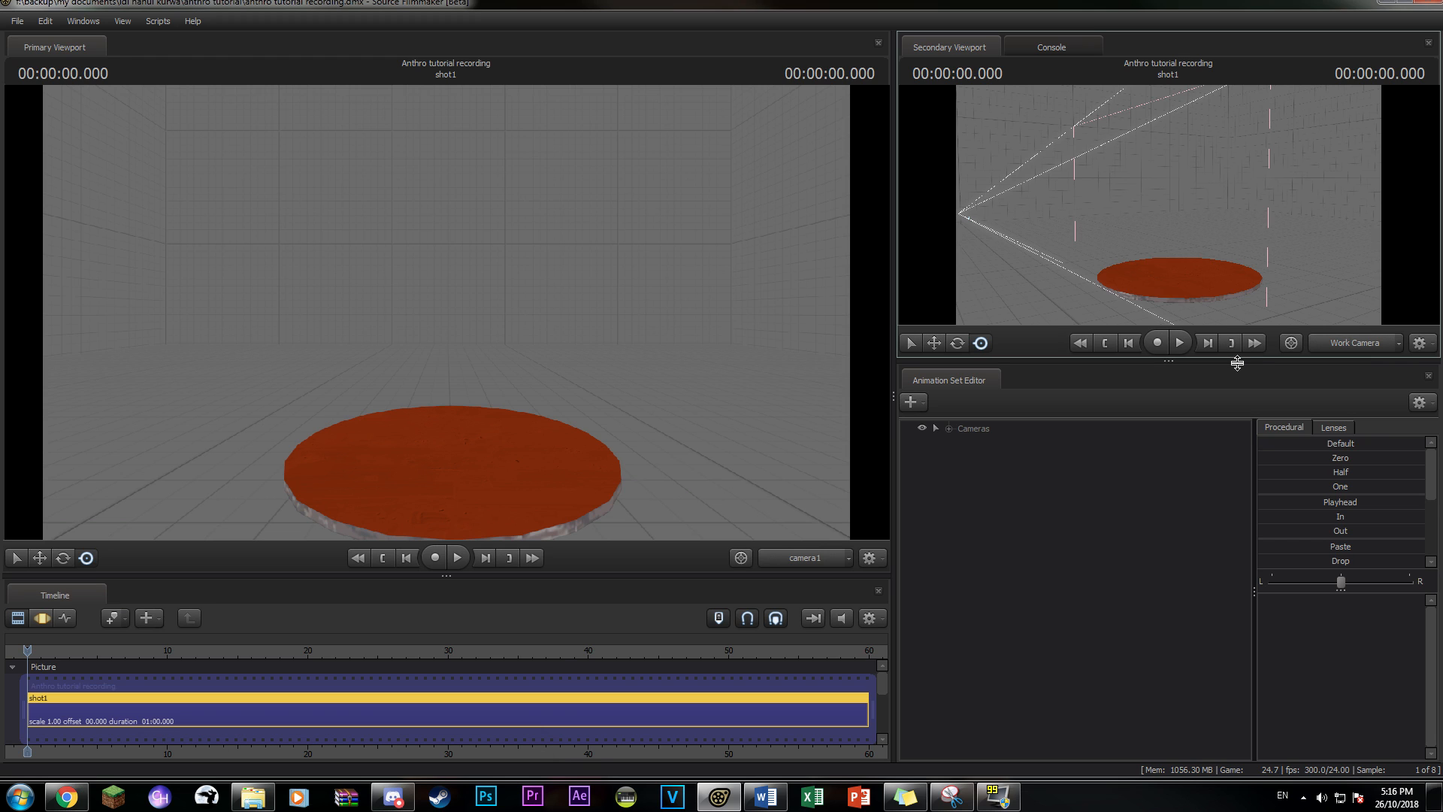
- In Source Filmmaker, create an animation set for the new model vs_eqg\sunsetshimmer.mdl, previewing eqg\sunsetshimmer_no.mdl for comparison
{"action": "left_click", "coordinate": [923, 403]}
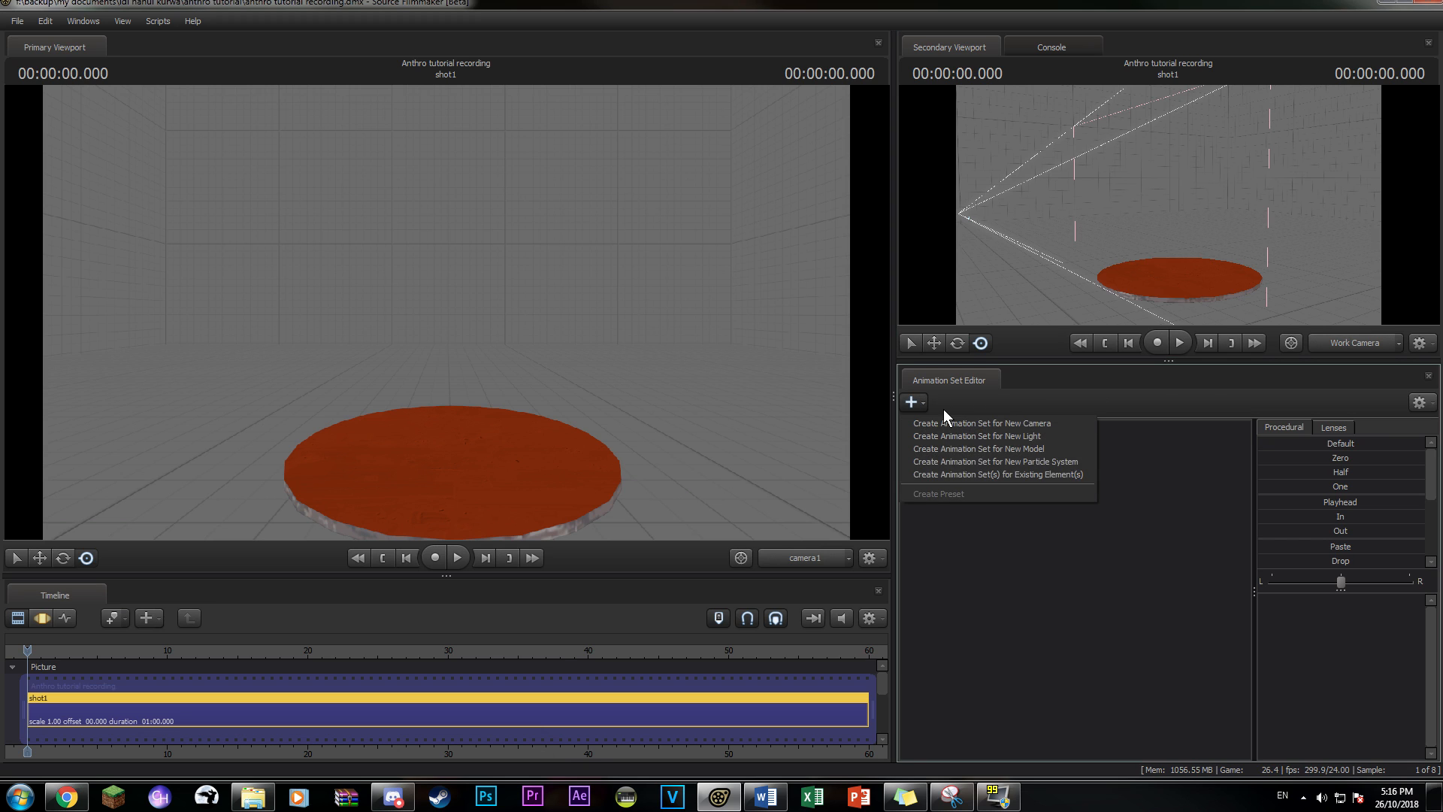
{"action": "left_click", "coordinate": [1003, 447]}
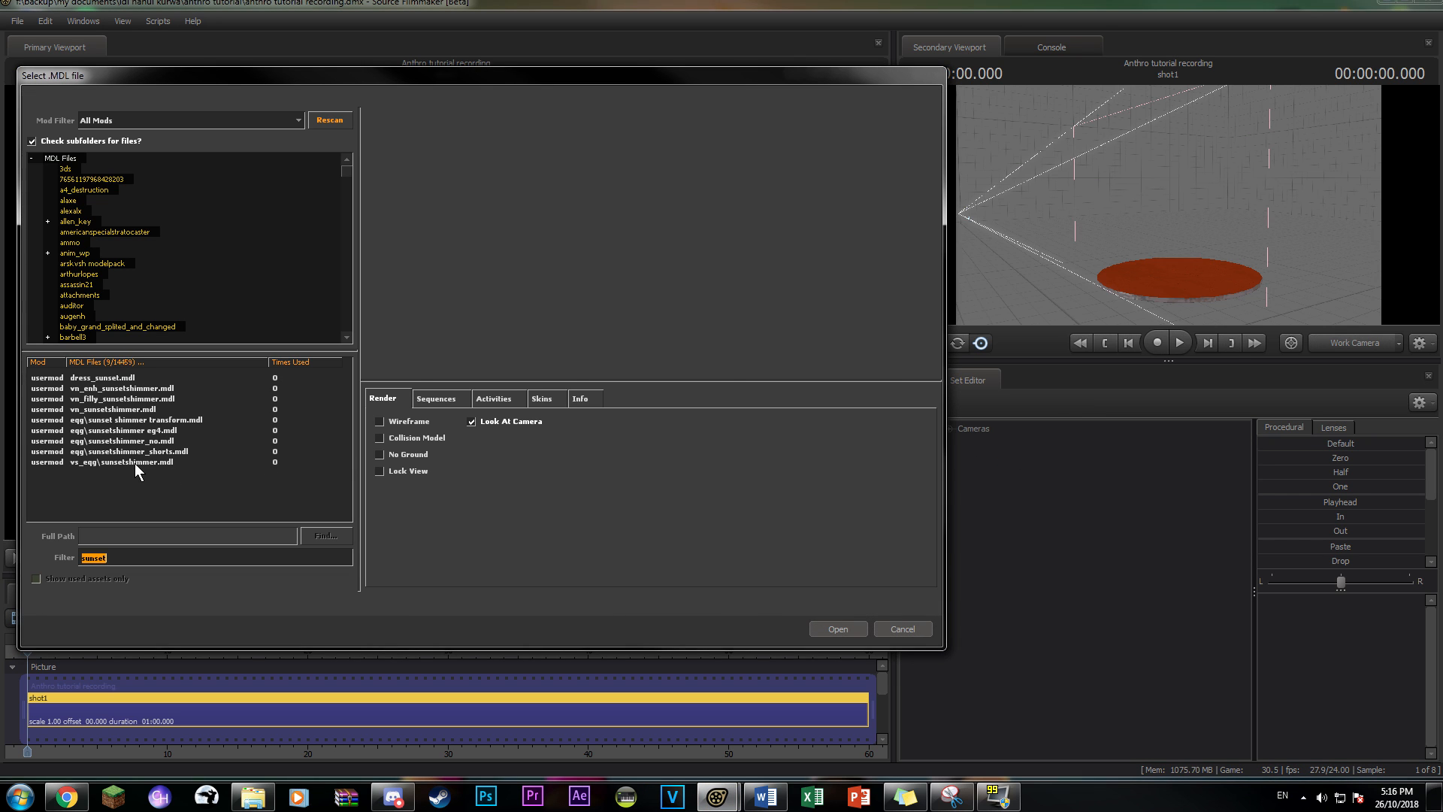
{"action": "left_click", "coordinate": [133, 462]}
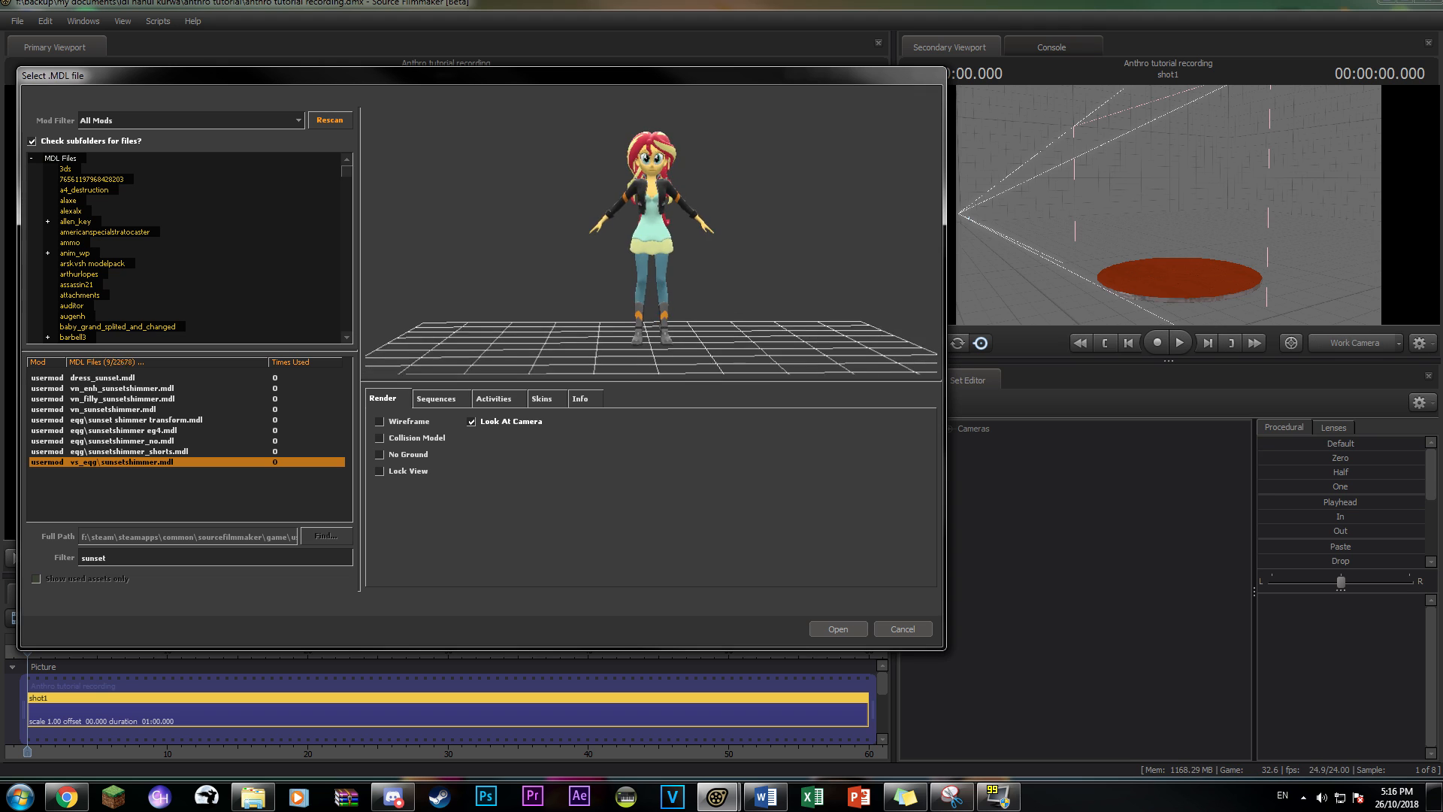
{"action": "left_click", "coordinate": [124, 441]}
{"action": "left_click_drag", "start_coordinate": [651, 240], "coordinate": [590, 263]}
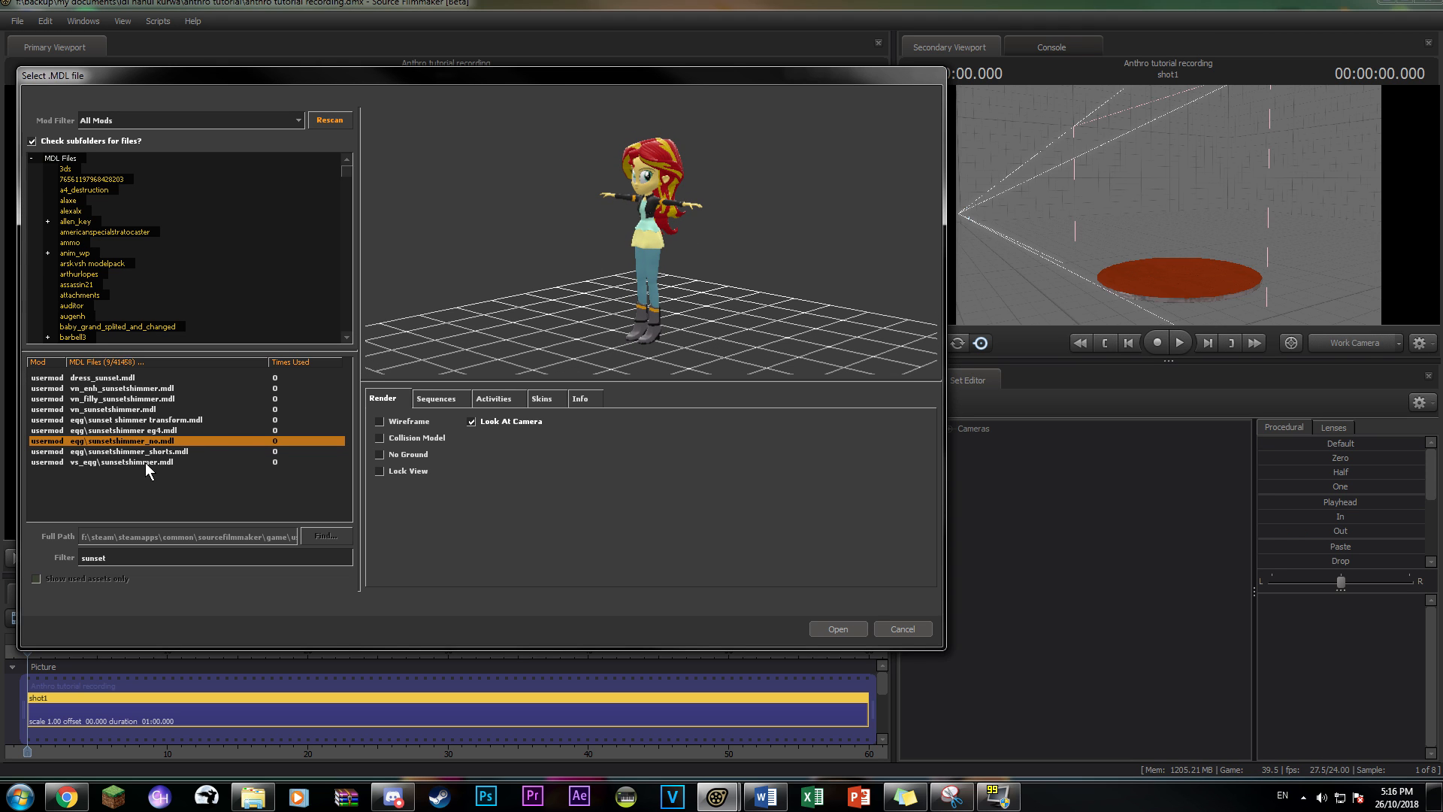
{"action": "left_click", "coordinate": [121, 462]}
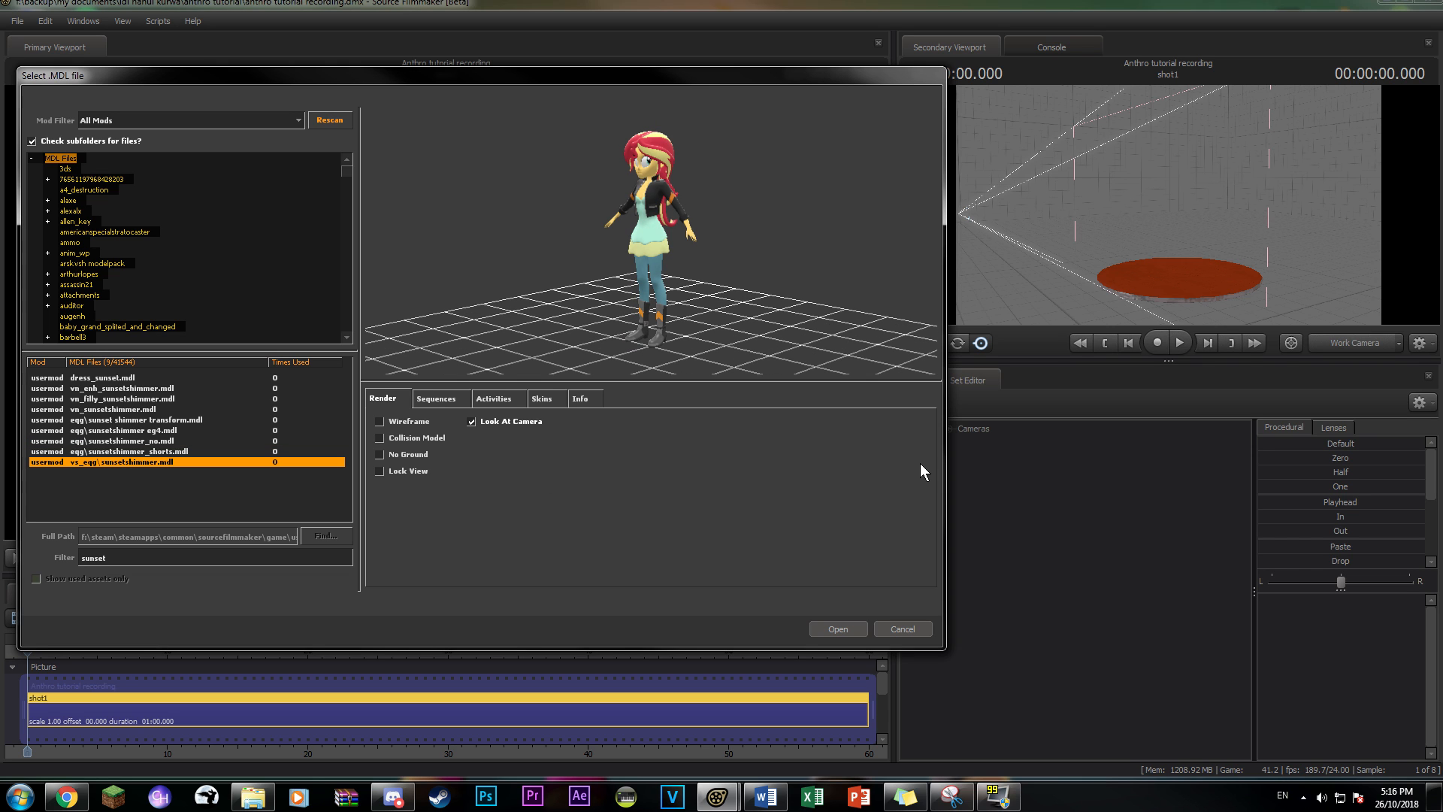
{"action": "left_click", "coordinate": [846, 630]}
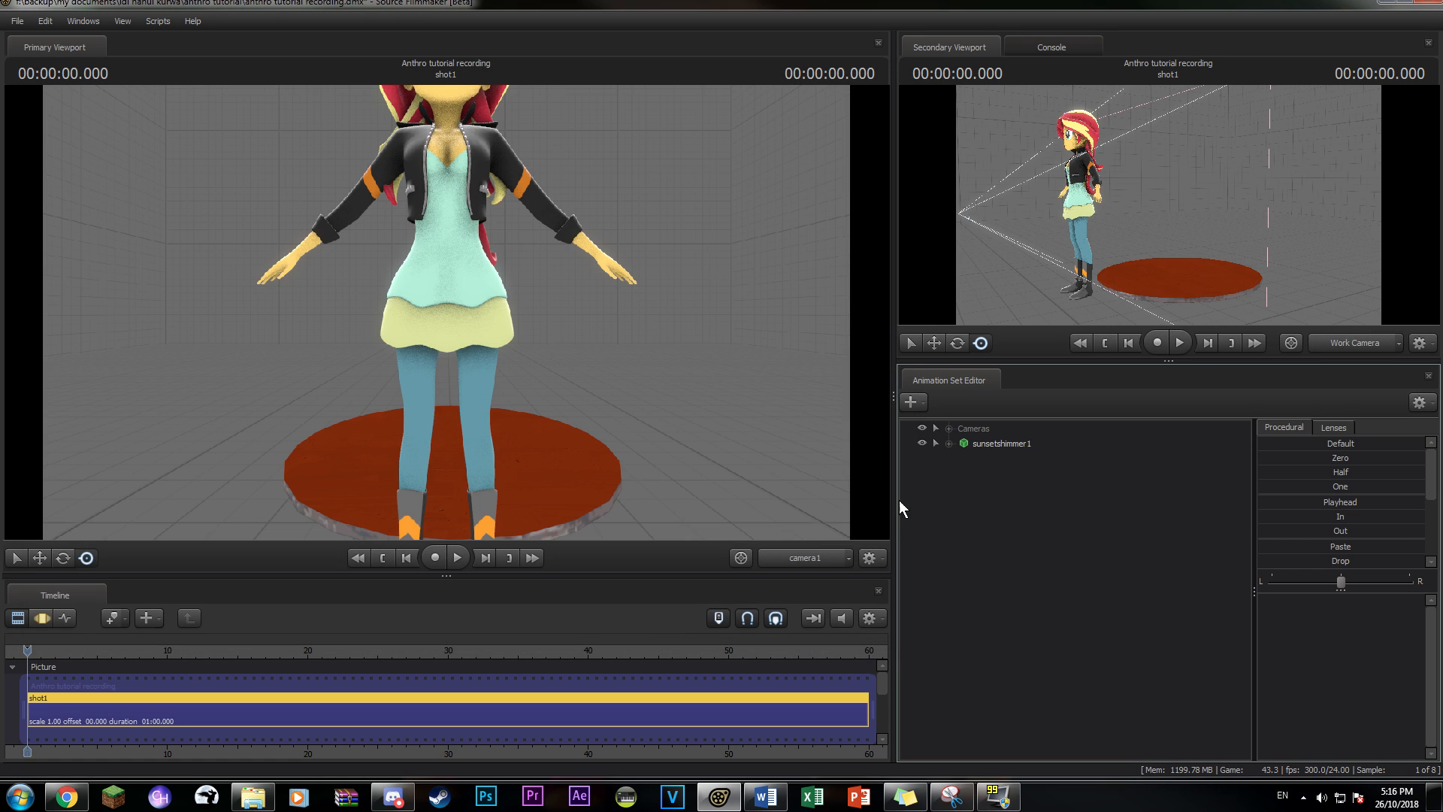
- Move the sunsetshimmer1 model back onto the centre of the red round platform in the motion editor
{"action": "left_click", "coordinate": [997, 447]}
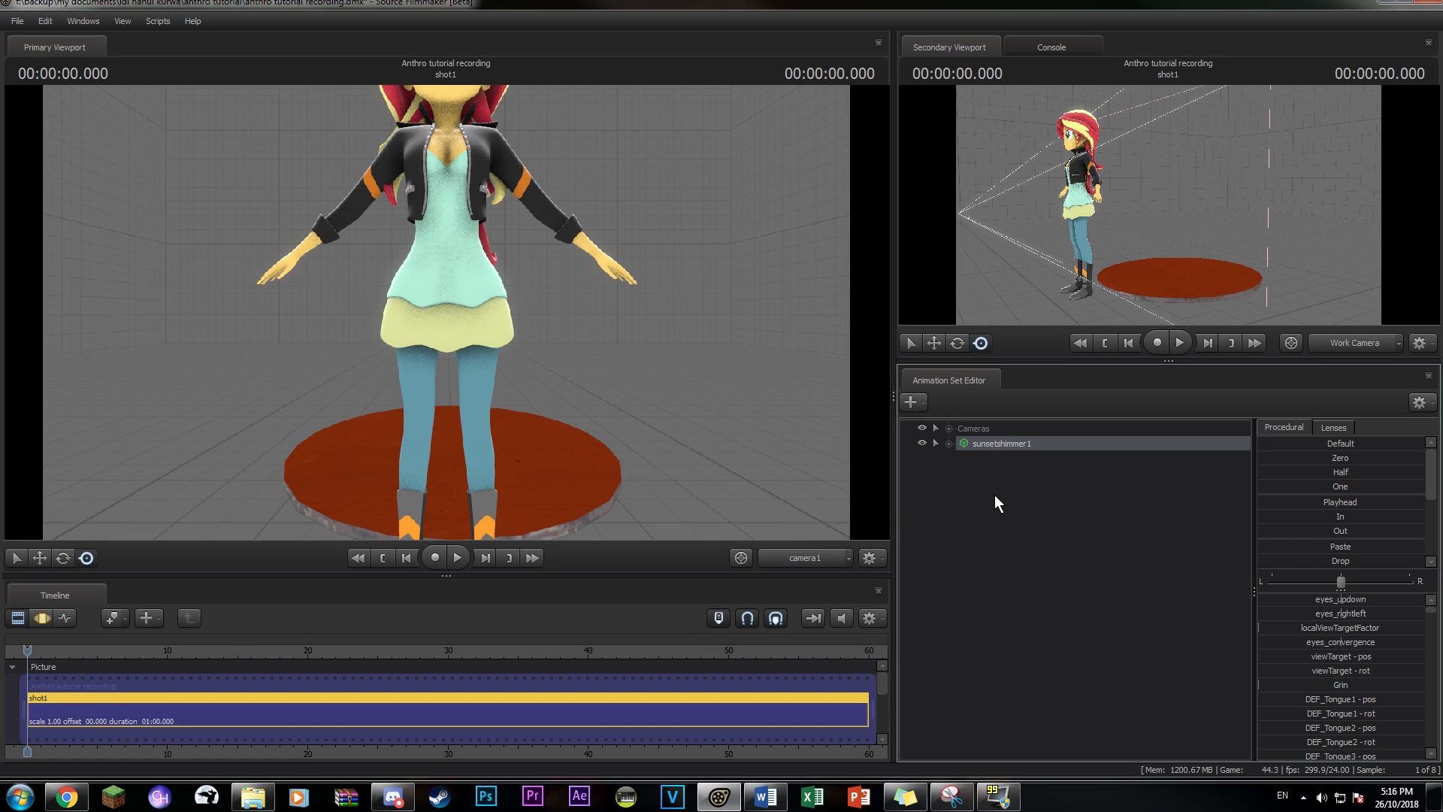
{"action": "left_click", "coordinate": [42, 618]}
{"action": "left_click_drag", "start_coordinate": [1231, 267], "coordinate": [1174, 169]}
{"action": "key", "text": "w"}
{"action": "left_click", "coordinate": [1214, 508]}
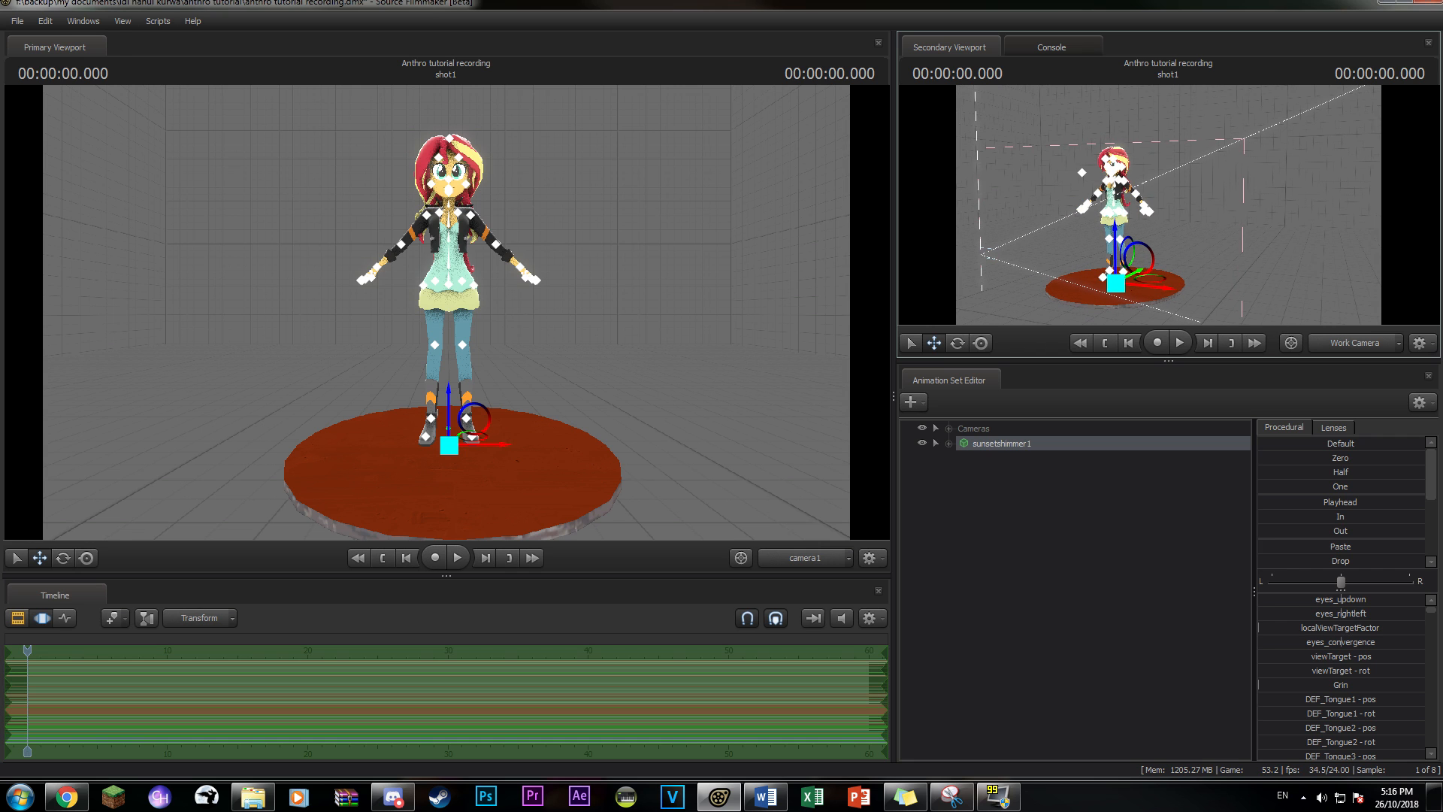
{"action": "left_click_drag", "start_coordinate": [1120, 226], "coordinate": [1093, 278]}
- Create an animation set for the pony model vn_enh_sunsetshimmer.mdl and select it
{"action": "left_click", "coordinate": [917, 399]}
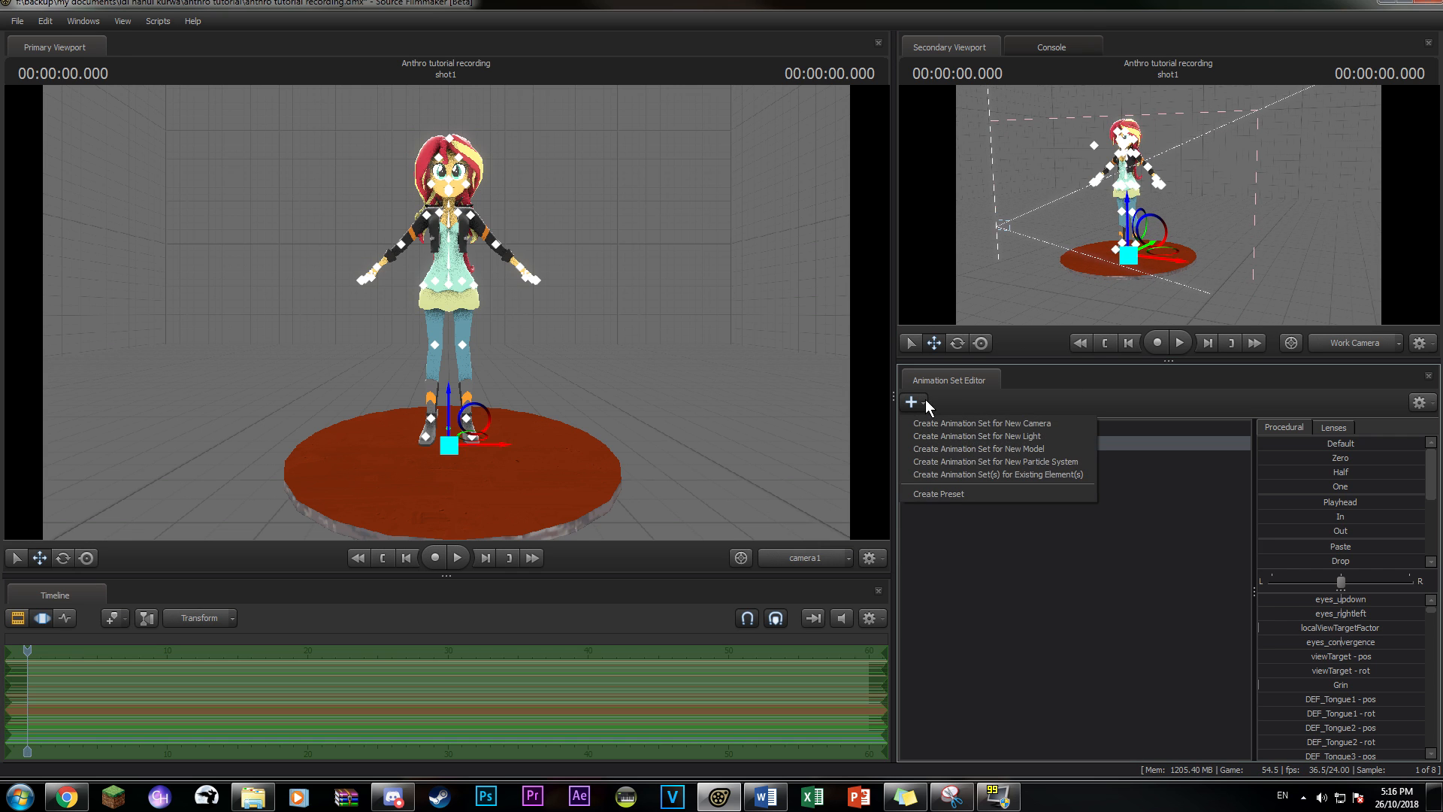
{"action": "left_click", "coordinate": [972, 444]}
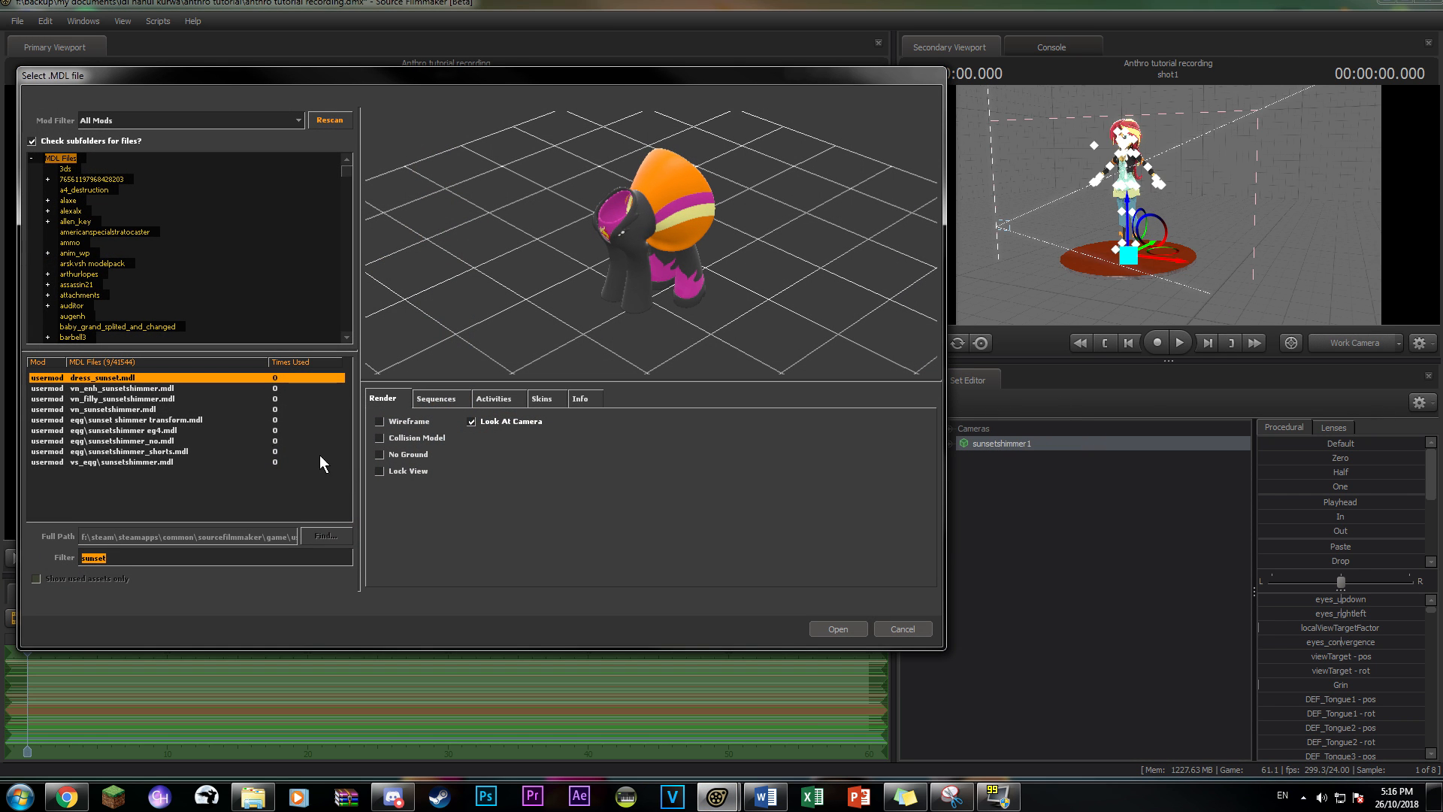
{"action": "left_click", "coordinate": [180, 389]}
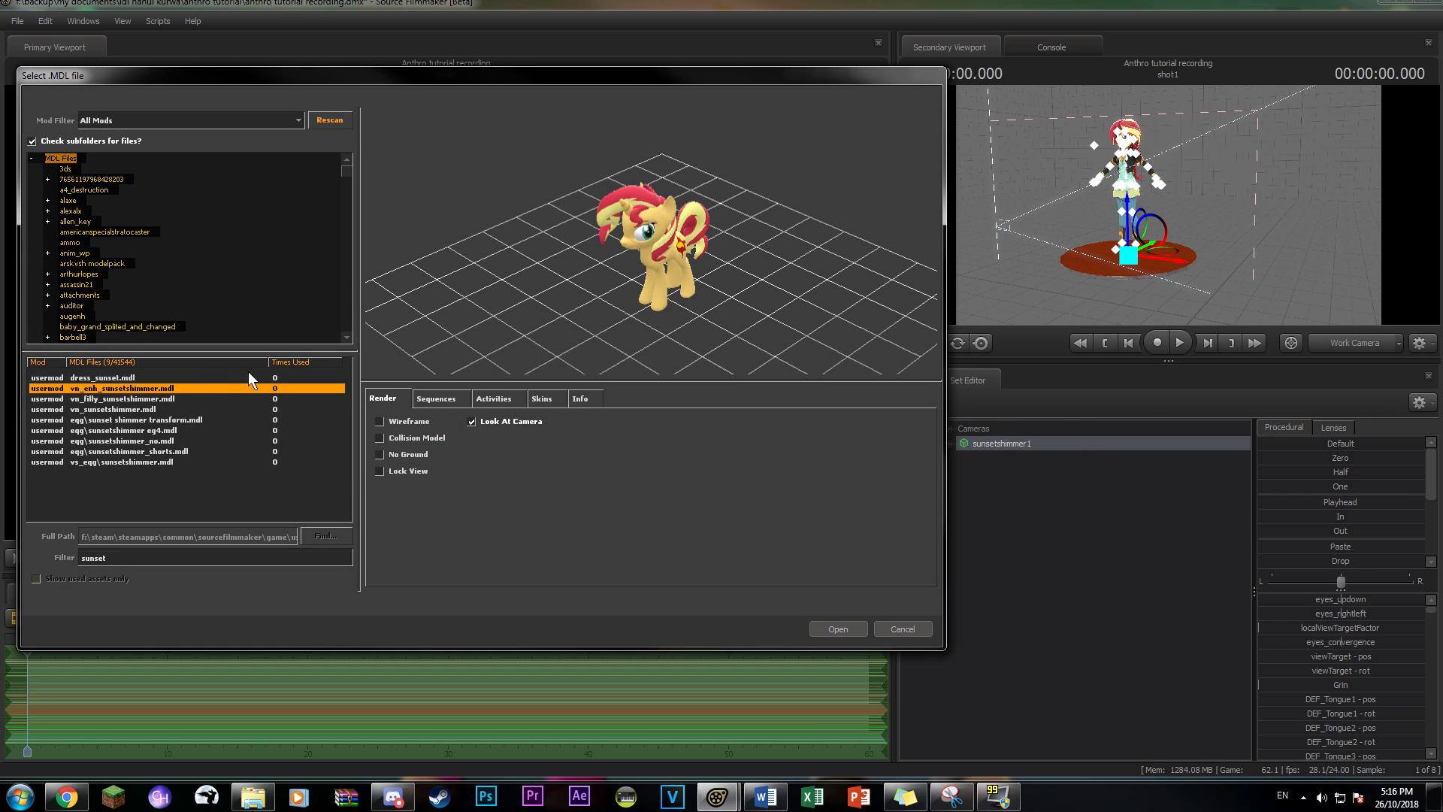
{"action": "left_click", "coordinate": [842, 624]}
{"action": "left_click", "coordinate": [1002, 464]}
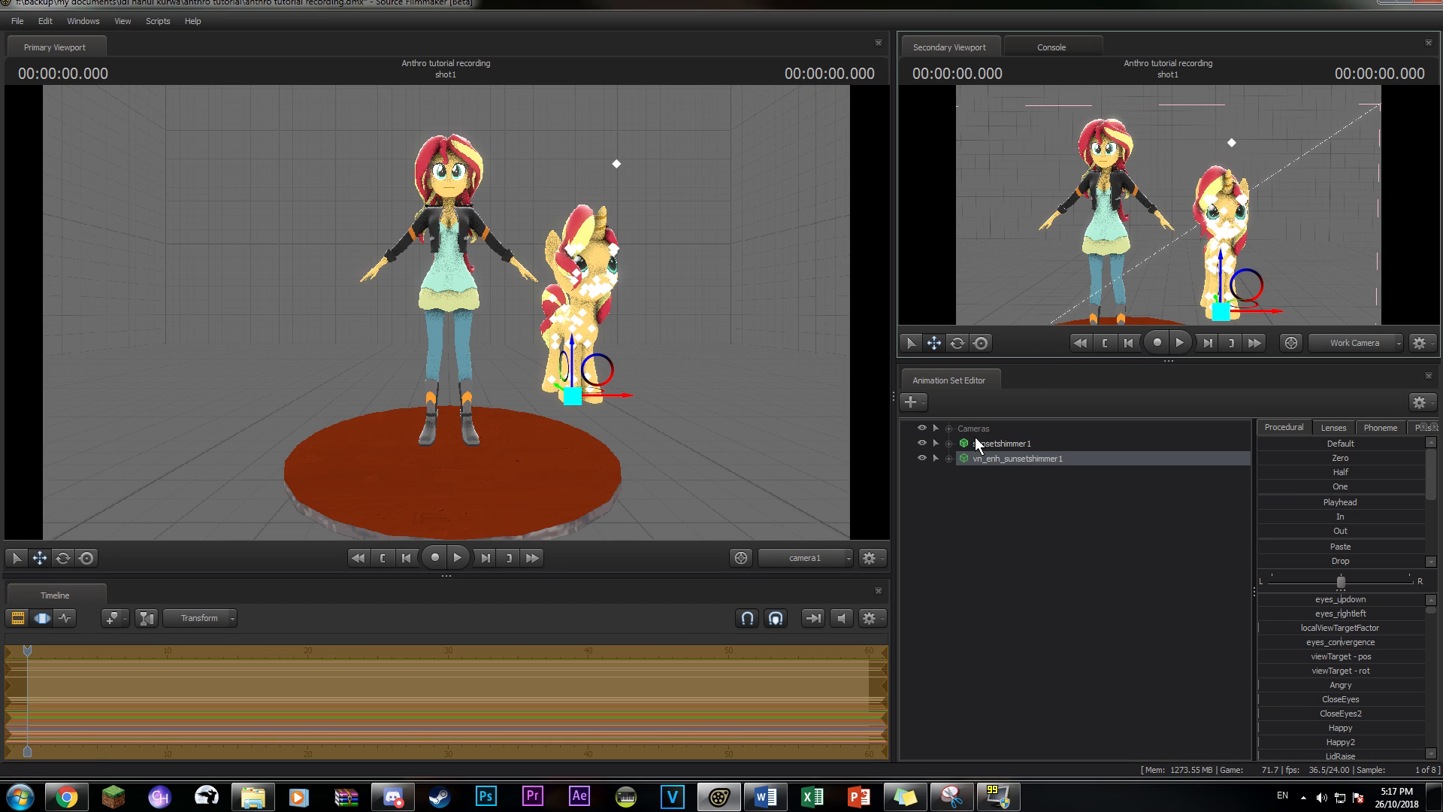
- Expand the Body groups of sunsetshimmer1 and vn_enh_sunsetshimmer1, plus the pony's Head group, to list their bones
{"action": "left_click", "coordinate": [949, 453]}
{"action": "left_click", "coordinate": [948, 443]}
{"action": "left_click", "coordinate": [1046, 576]}
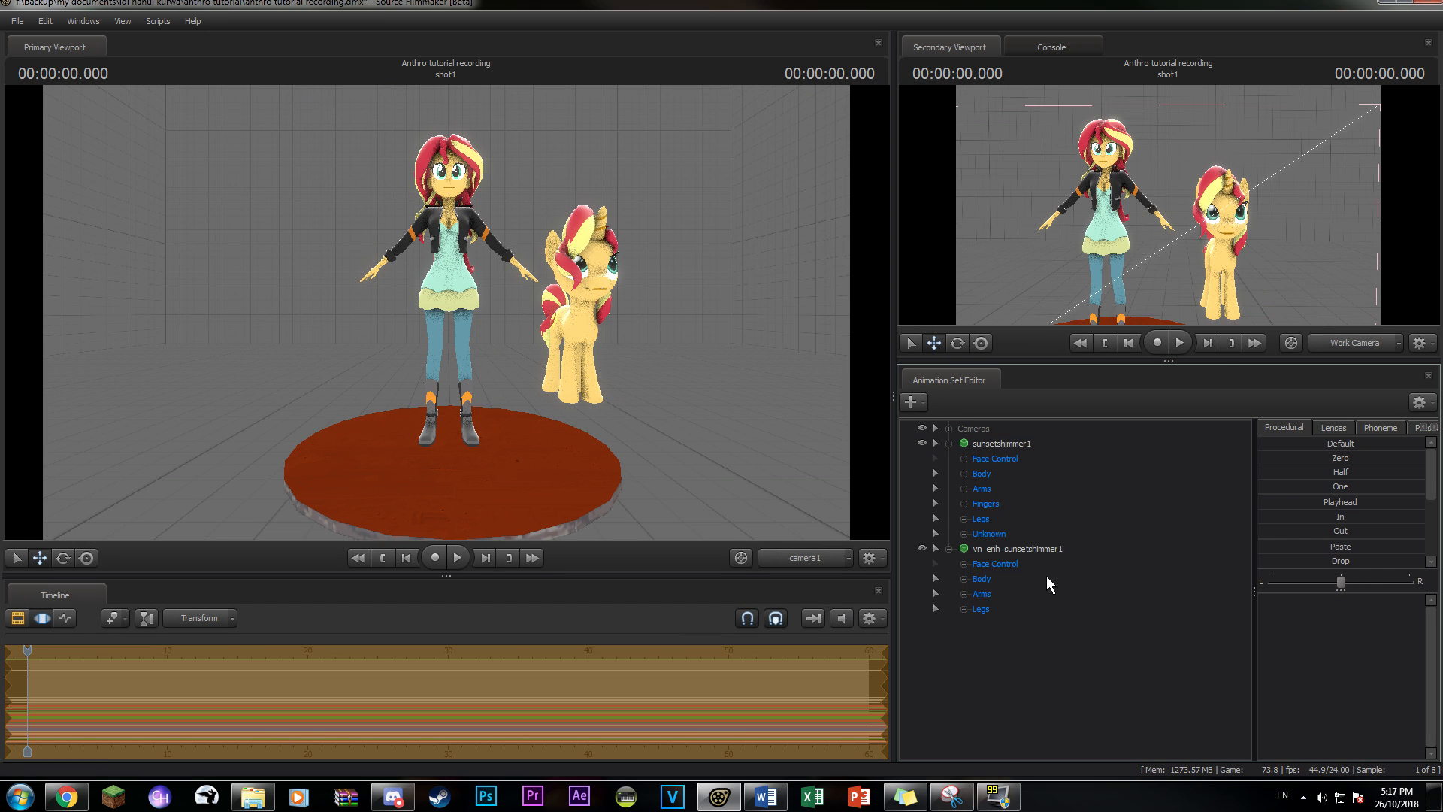
{"action": "left_click", "coordinate": [963, 473]}
{"action": "left_click", "coordinate": [964, 699]}
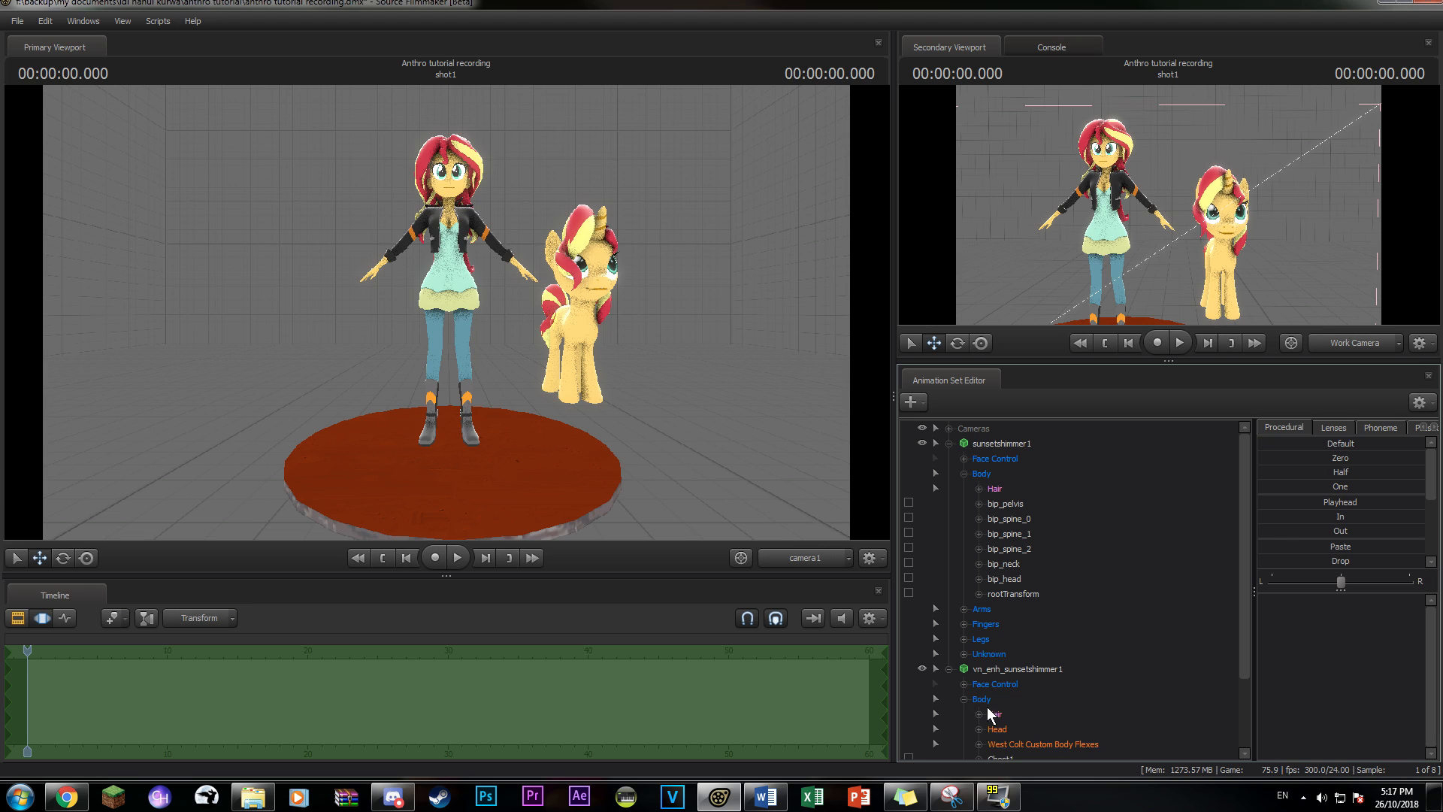
{"action": "left_click", "coordinate": [979, 729]}
- Lock the pony's Head bone to bip_head of sunsetshimmer1
{"action": "scroll", "coordinate": [1013, 526], "scroll_direction": "down", "scroll_amount": 1}
{"action": "left_click", "coordinate": [1012, 532]}
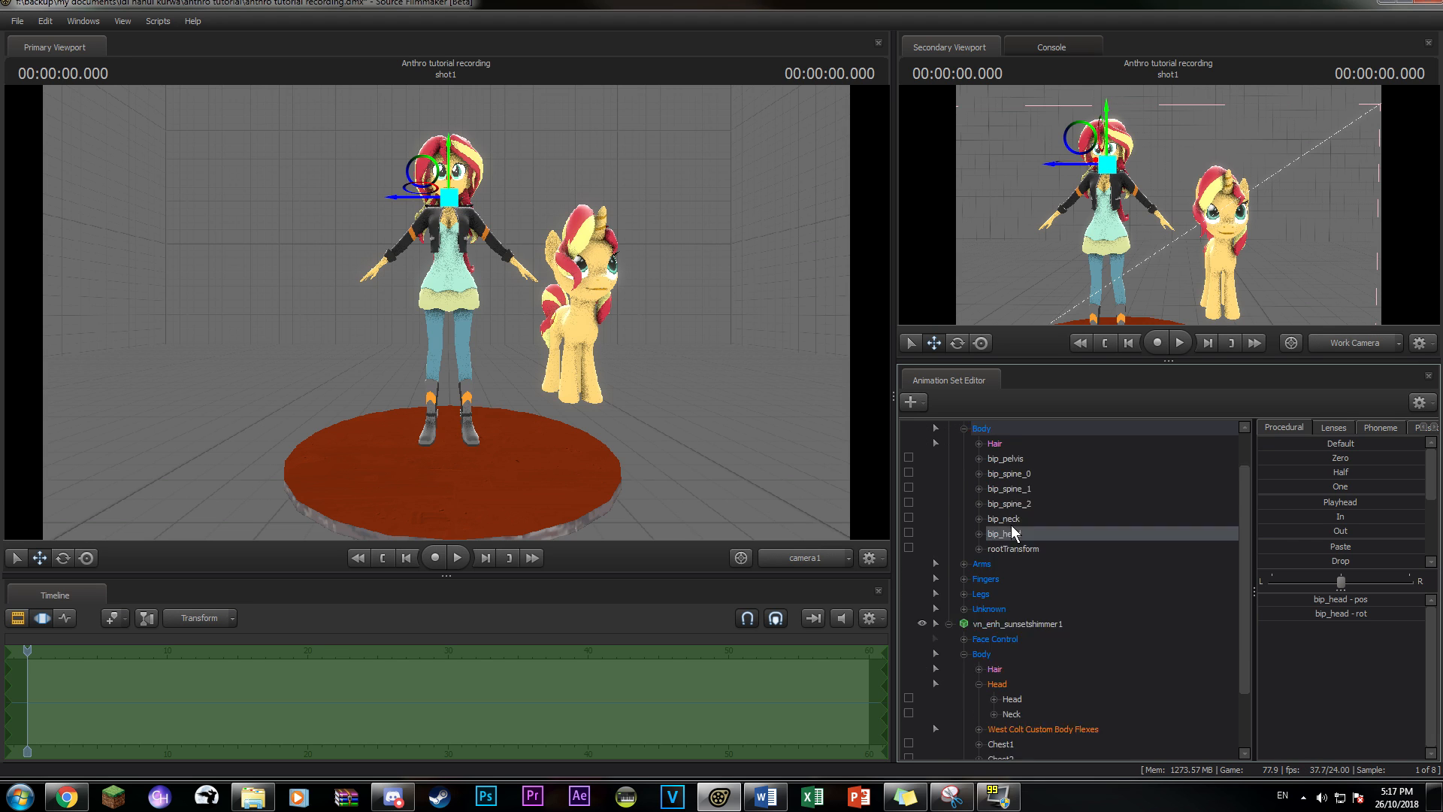
{"action": "scroll", "coordinate": [1023, 504], "scroll_direction": "down", "scroll_amount": 2}
{"action": "left_click", "coordinate": [1011, 625]}
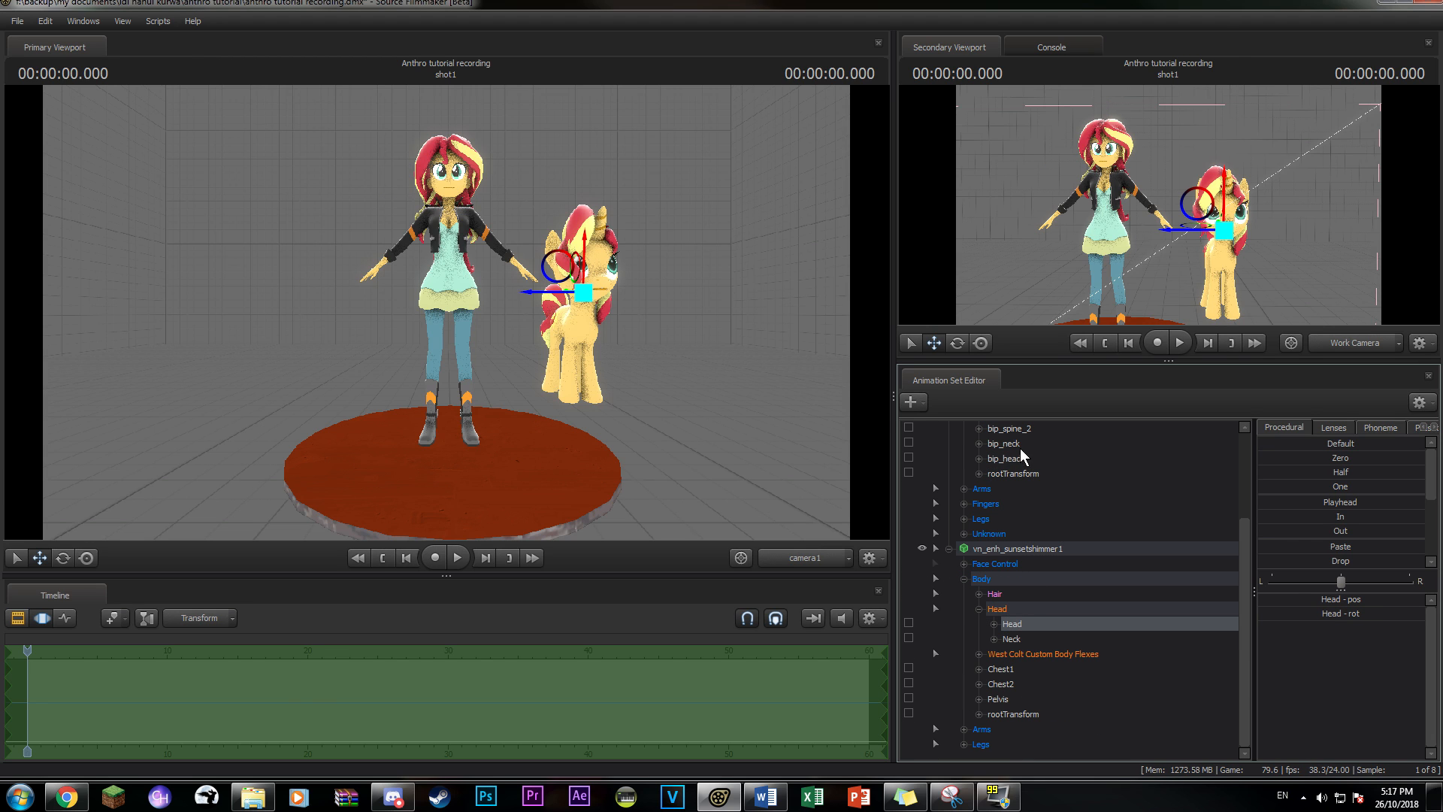
{"action": "left_click_drag", "start_coordinate": [1020, 457], "coordinate": [1031, 638]}
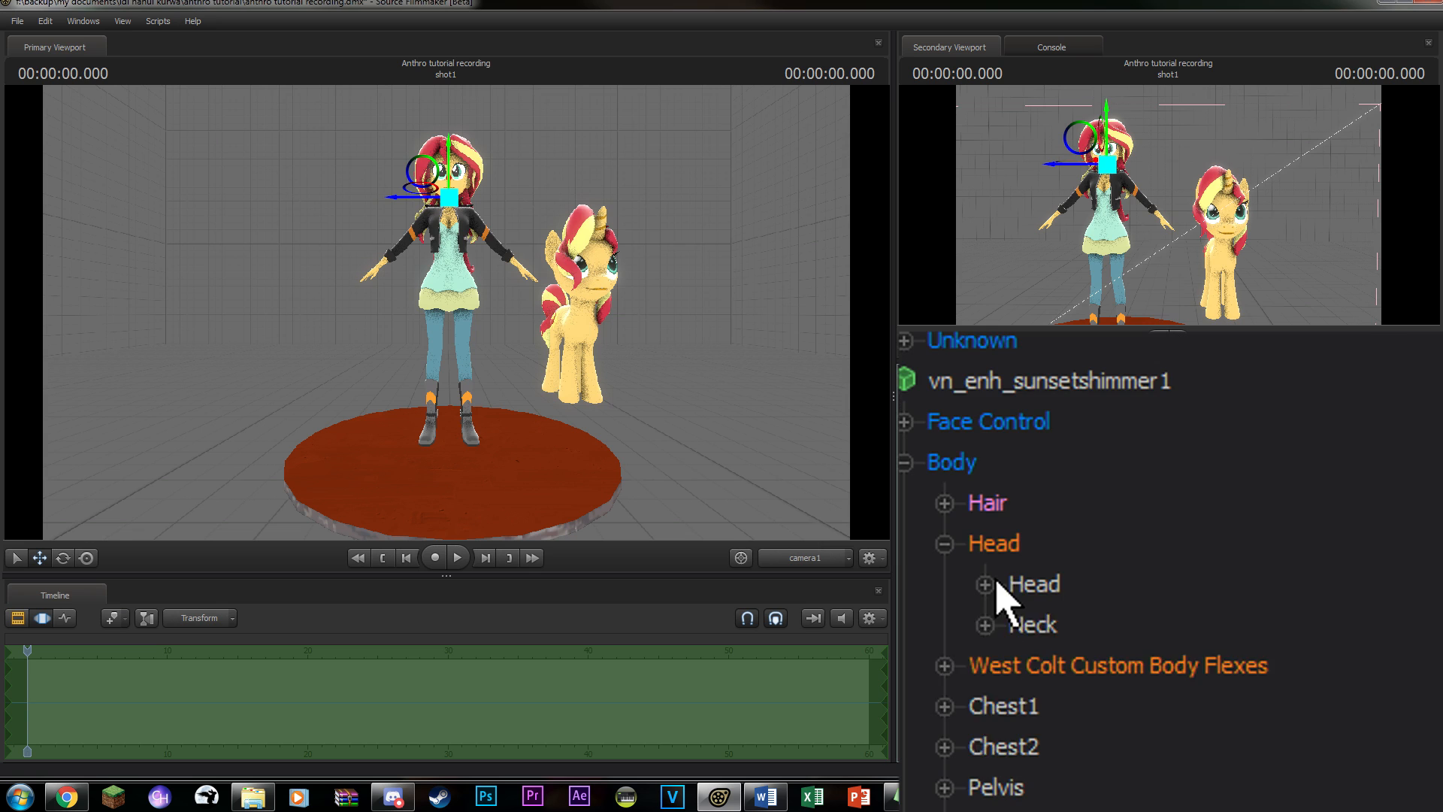
- Zero the position channel of the pony's Head bone to snap it onto the EQG model's head, and apply the change
{"action": "left_click", "coordinate": [993, 624]}
{"action": "left_click", "coordinate": [1075, 623]}
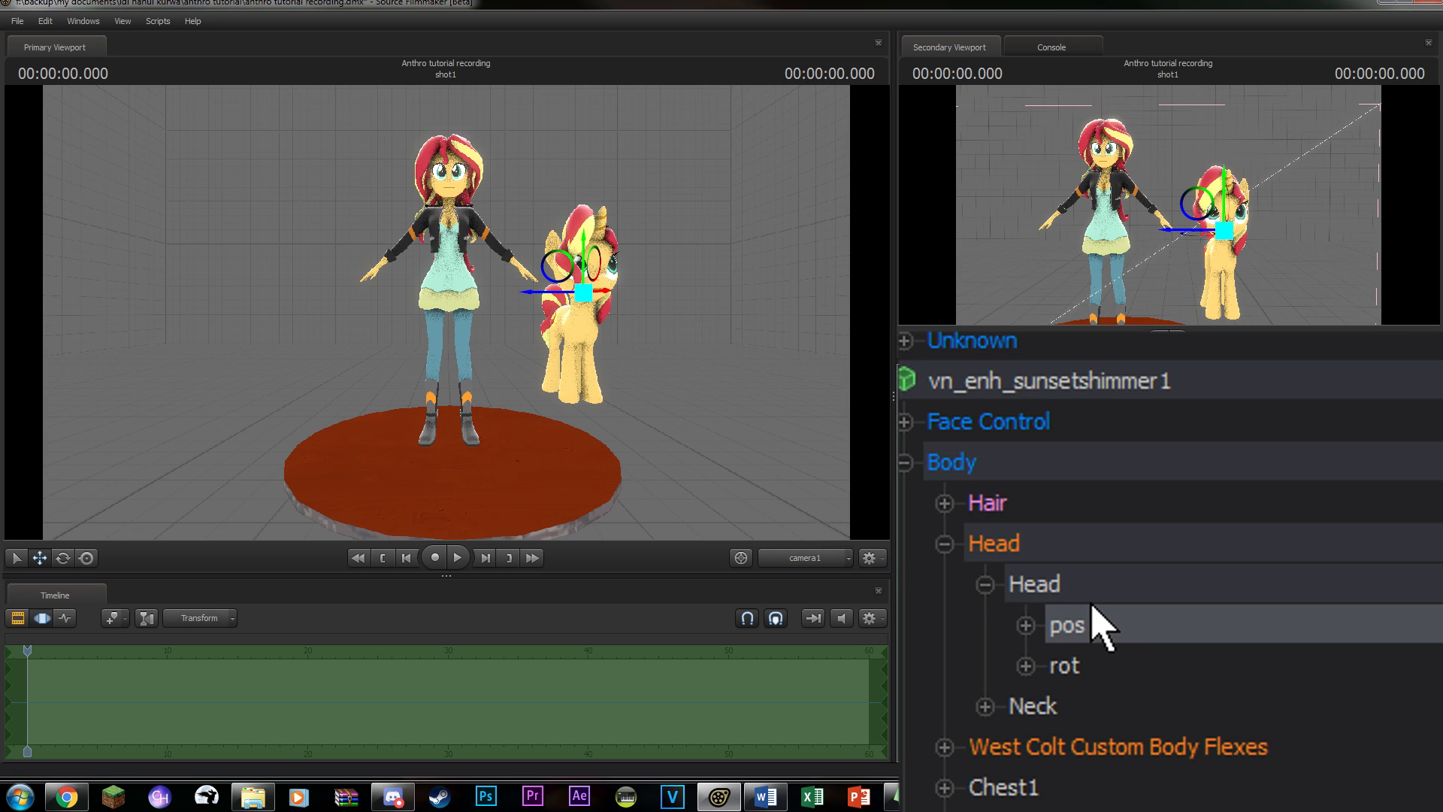
{"action": "left_click_drag", "start_coordinate": [1130, 455], "coordinate": [1391, 455]}
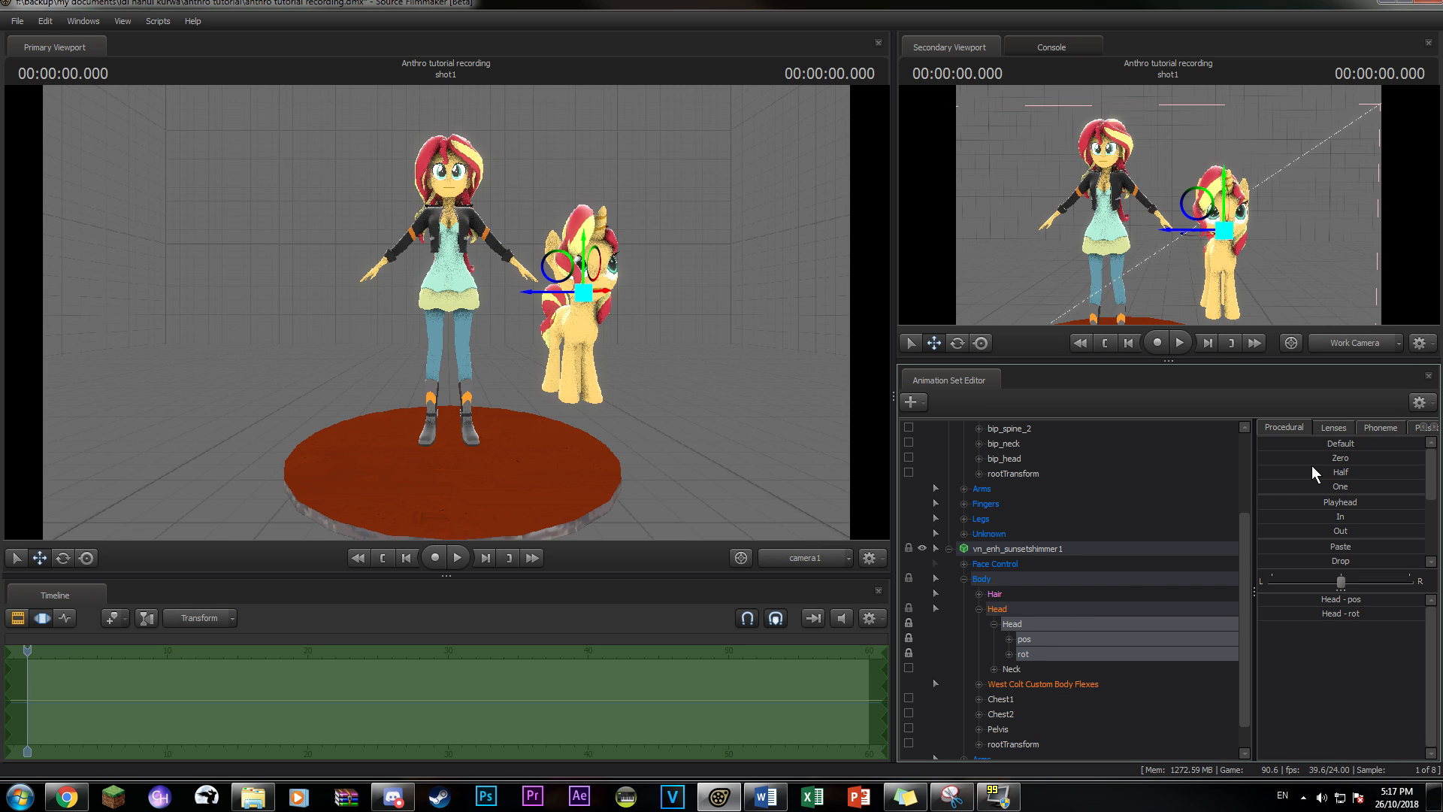
{"action": "left_click_drag", "start_coordinate": [1307, 459], "coordinate": [1256, 461]}
{"action": "left_click", "coordinate": [1040, 644]}
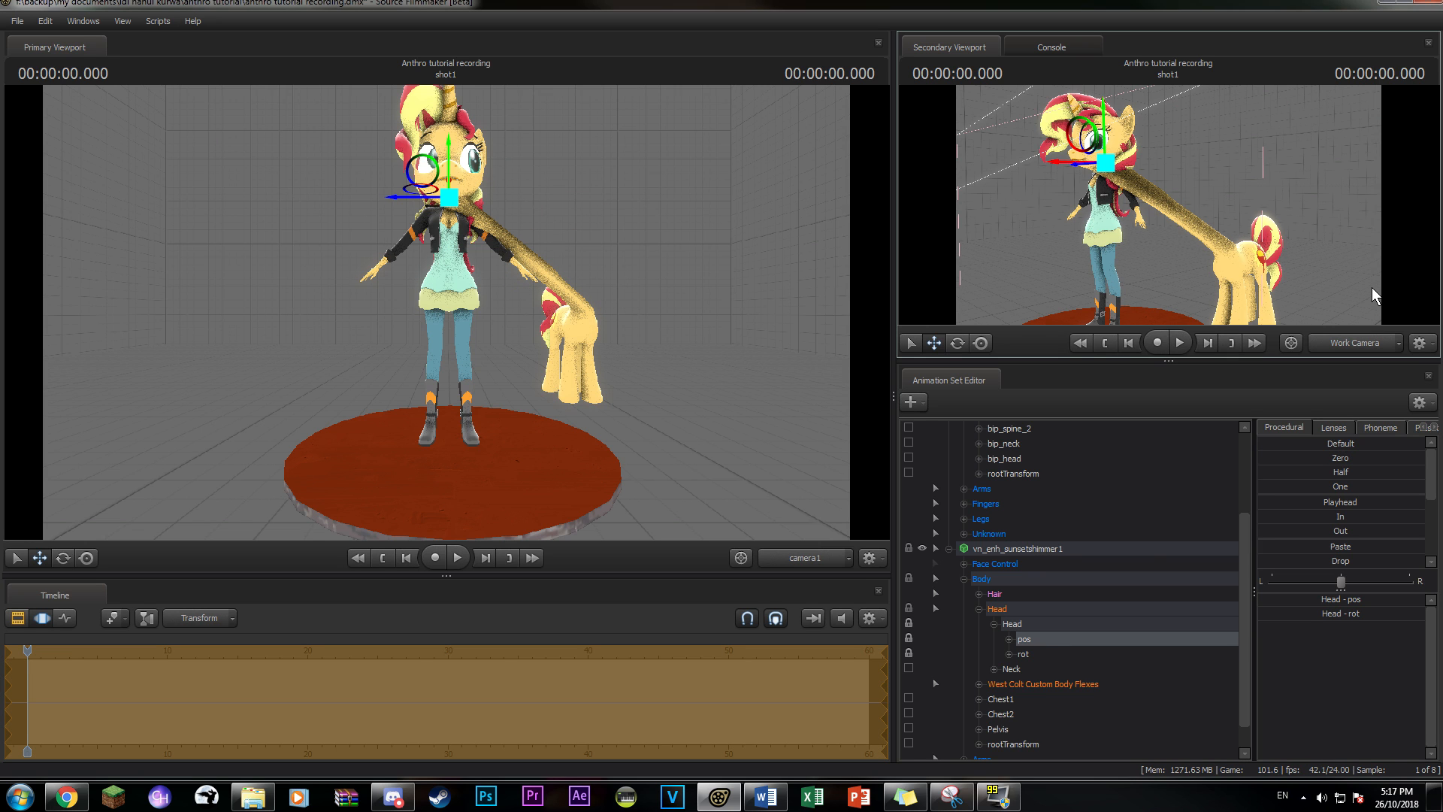
{"action": "key", "text": "Return"}
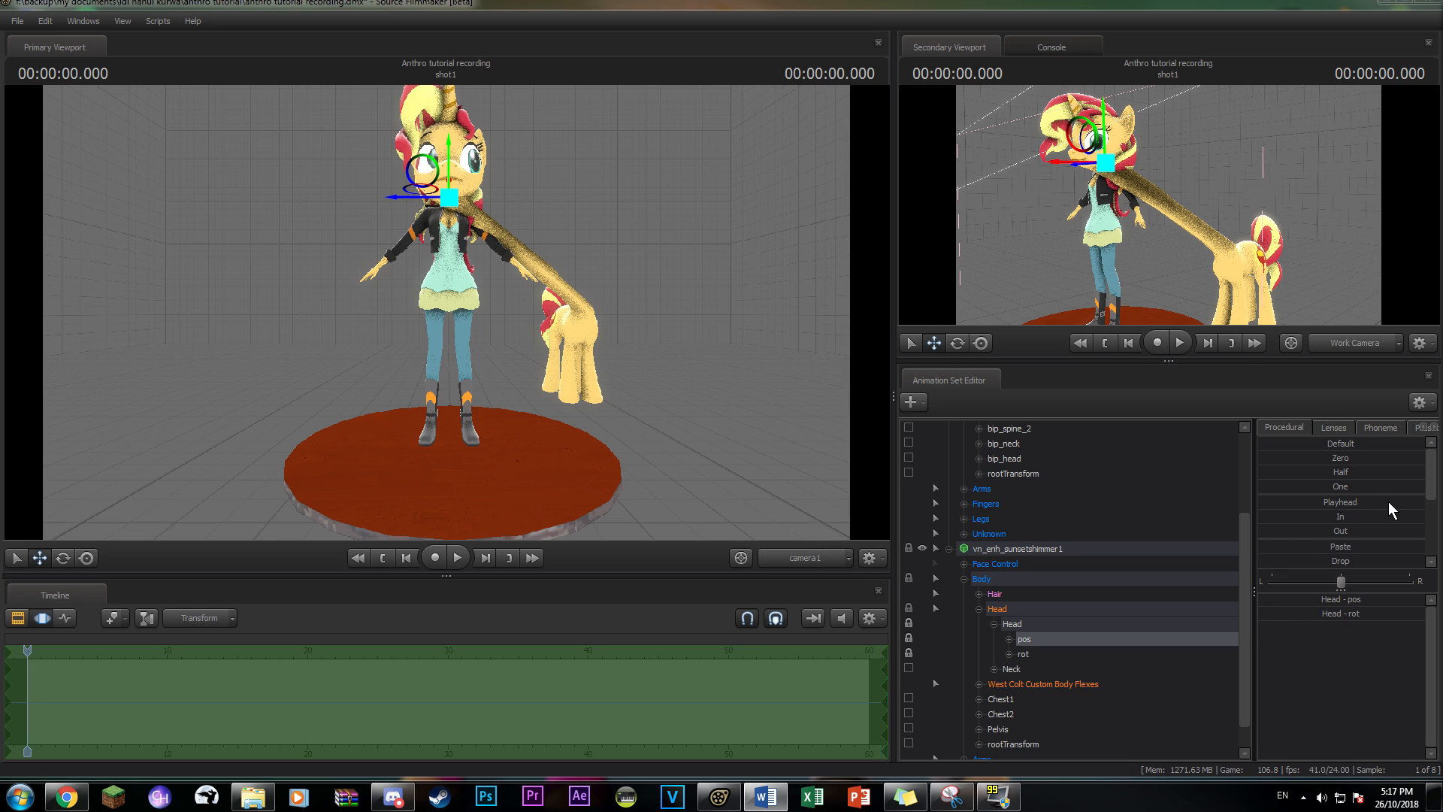
- Lock the pony's Neck bone to bip_neck and its Pelvis bone to bip_spine_2
{"action": "left_click", "coordinate": [1032, 447]}
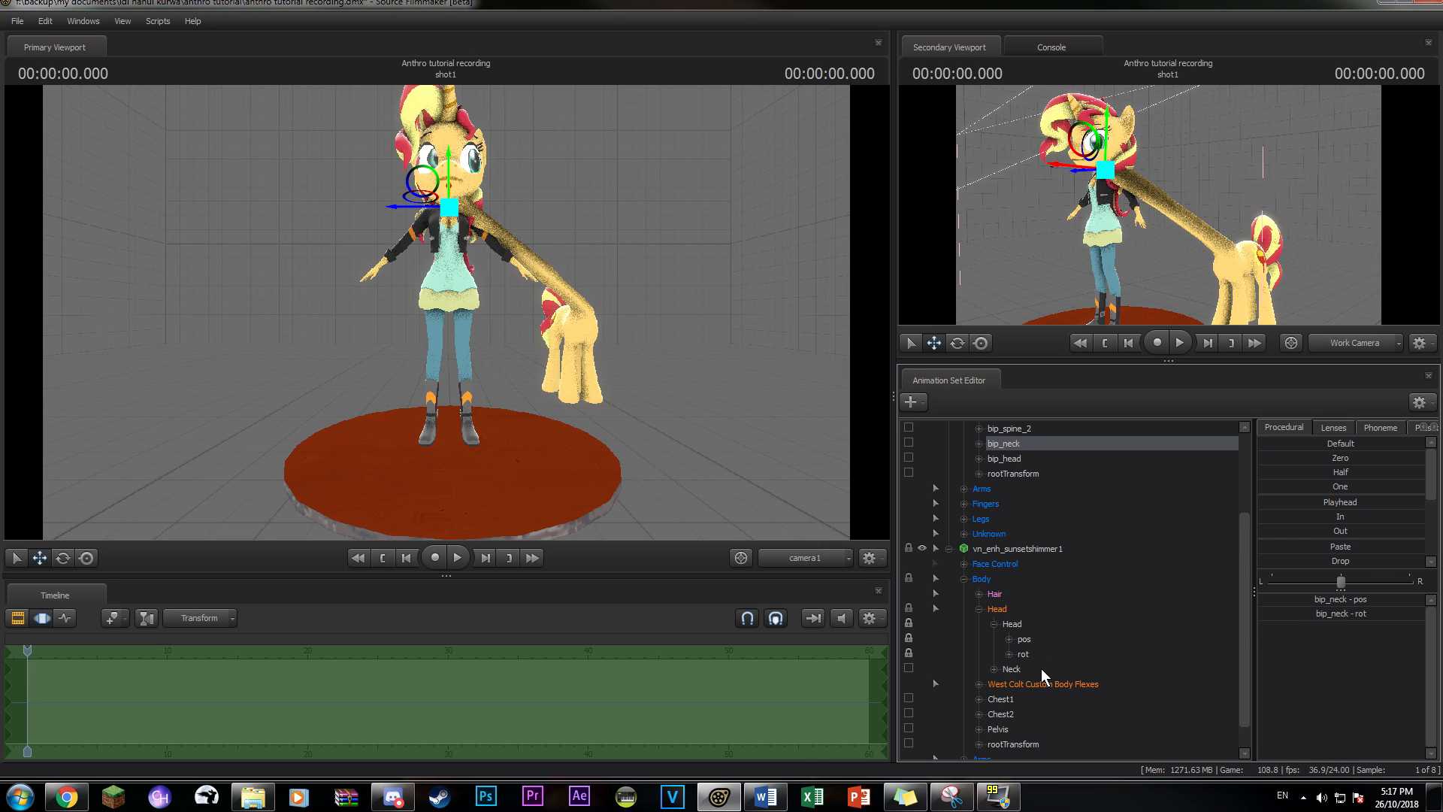
{"action": "left_click", "coordinate": [993, 669]}
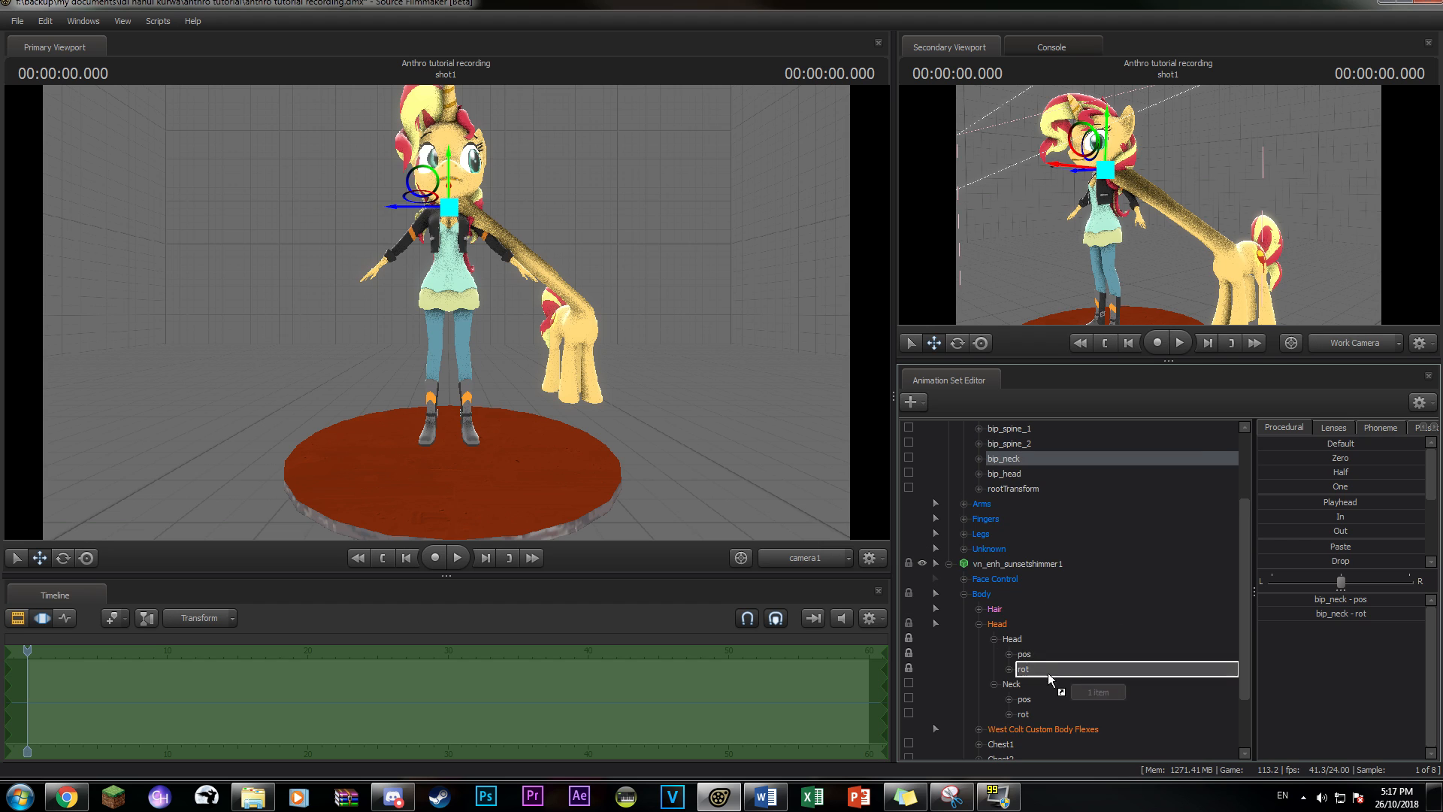
{"action": "scroll", "coordinate": [1021, 639], "scroll_direction": "down", "scroll_amount": 2}
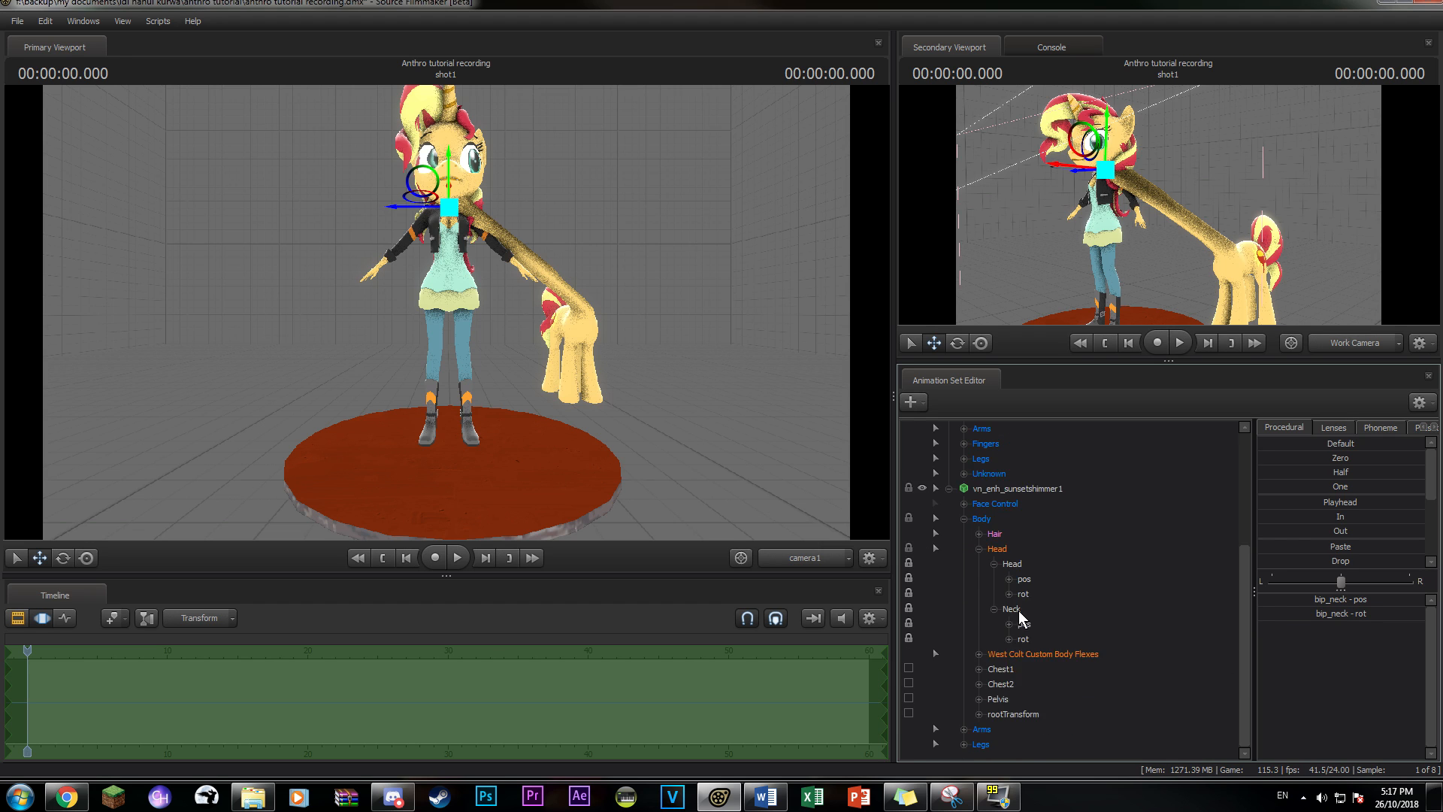
{"action": "scroll", "coordinate": [1018, 611], "scroll_direction": "up", "scroll_amount": 2}
{"action": "left_click_drag", "start_coordinate": [1023, 458], "coordinate": [1035, 693]}
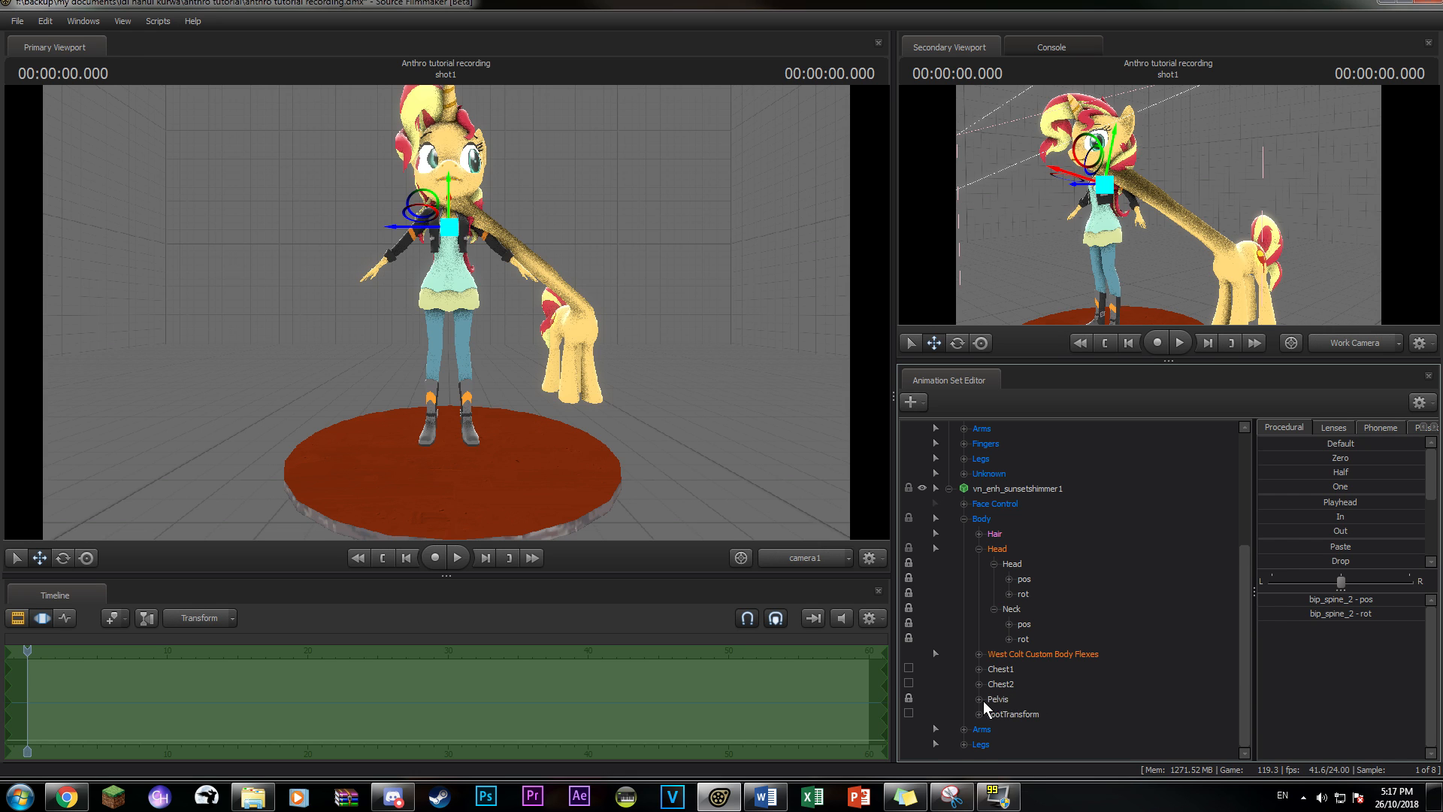
- Zero the position channels of the pony's Pelvis and Neck bones together
{"action": "left_click", "coordinate": [981, 701]}
{"action": "left_click", "coordinate": [1026, 710]}
{"action": "left_click", "coordinate": [1030, 629], "text": "ctrl"}
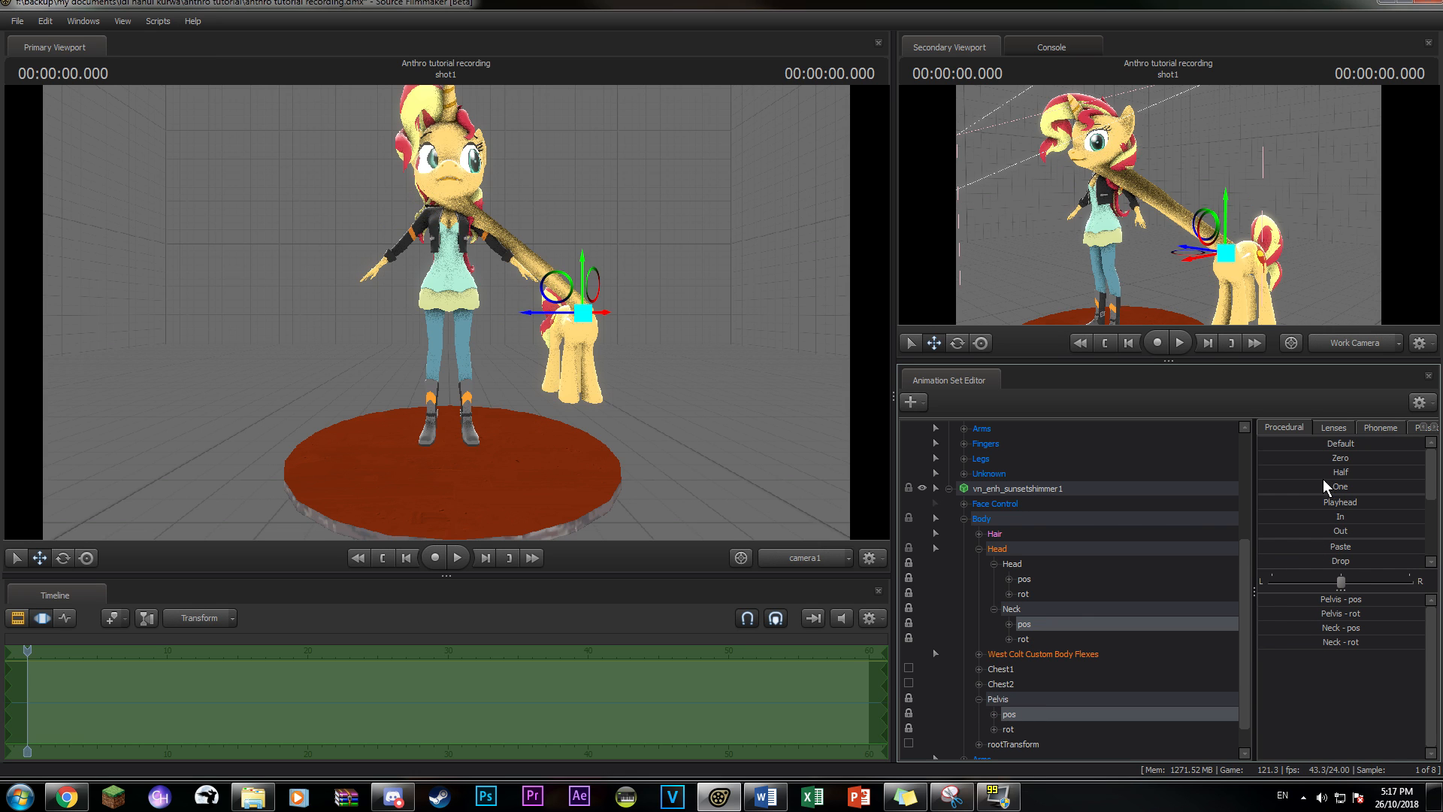
{"action": "left_click", "coordinate": [1340, 458]}
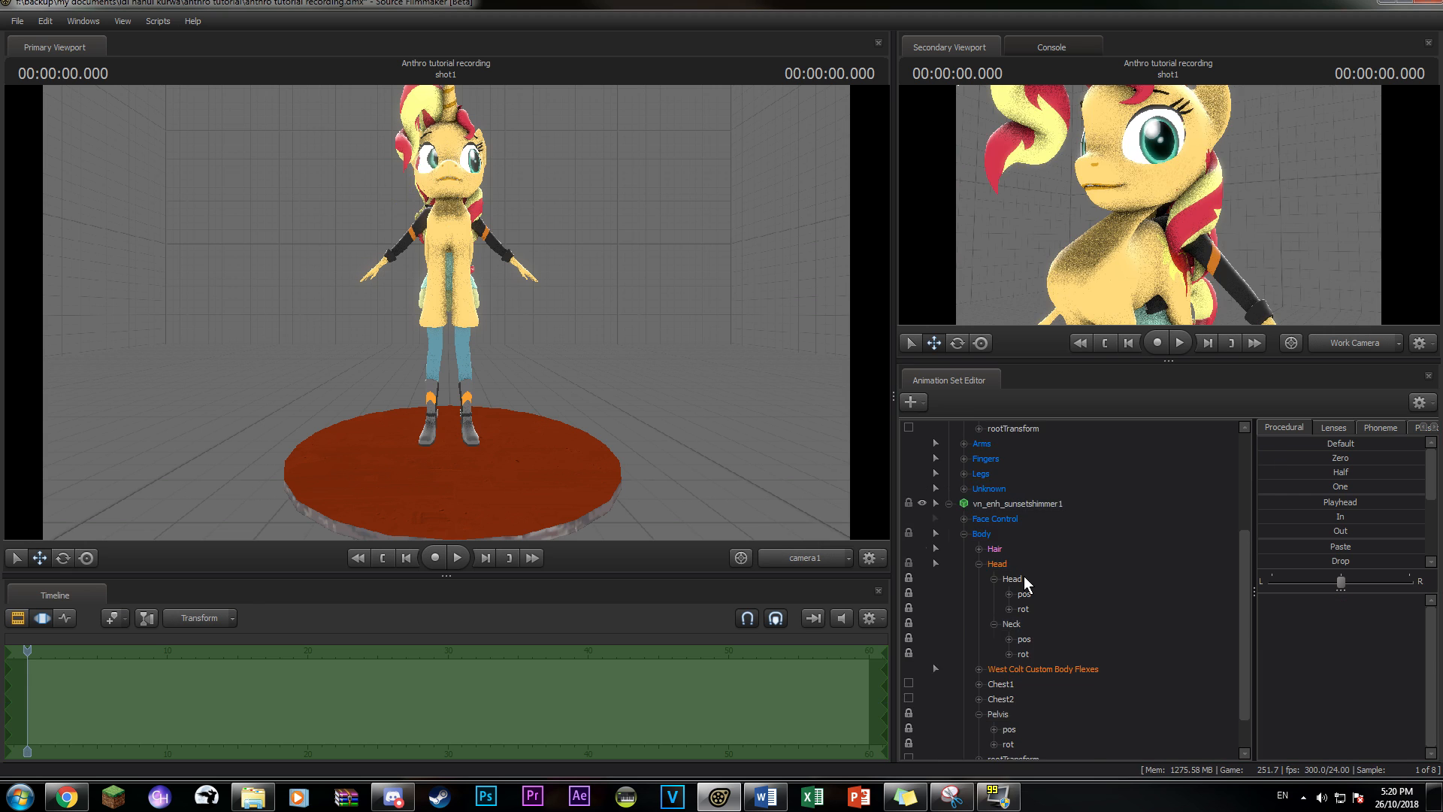
- Relock the pony's Head bone to bip_neck of sunsetshimmer1 in place of bip_head
{"action": "scroll", "coordinate": [1023, 576], "scroll_direction": "up", "scroll_amount": 5}
{"action": "left_click_drag", "start_coordinate": [1016, 487], "coordinate": [1035, 670]}
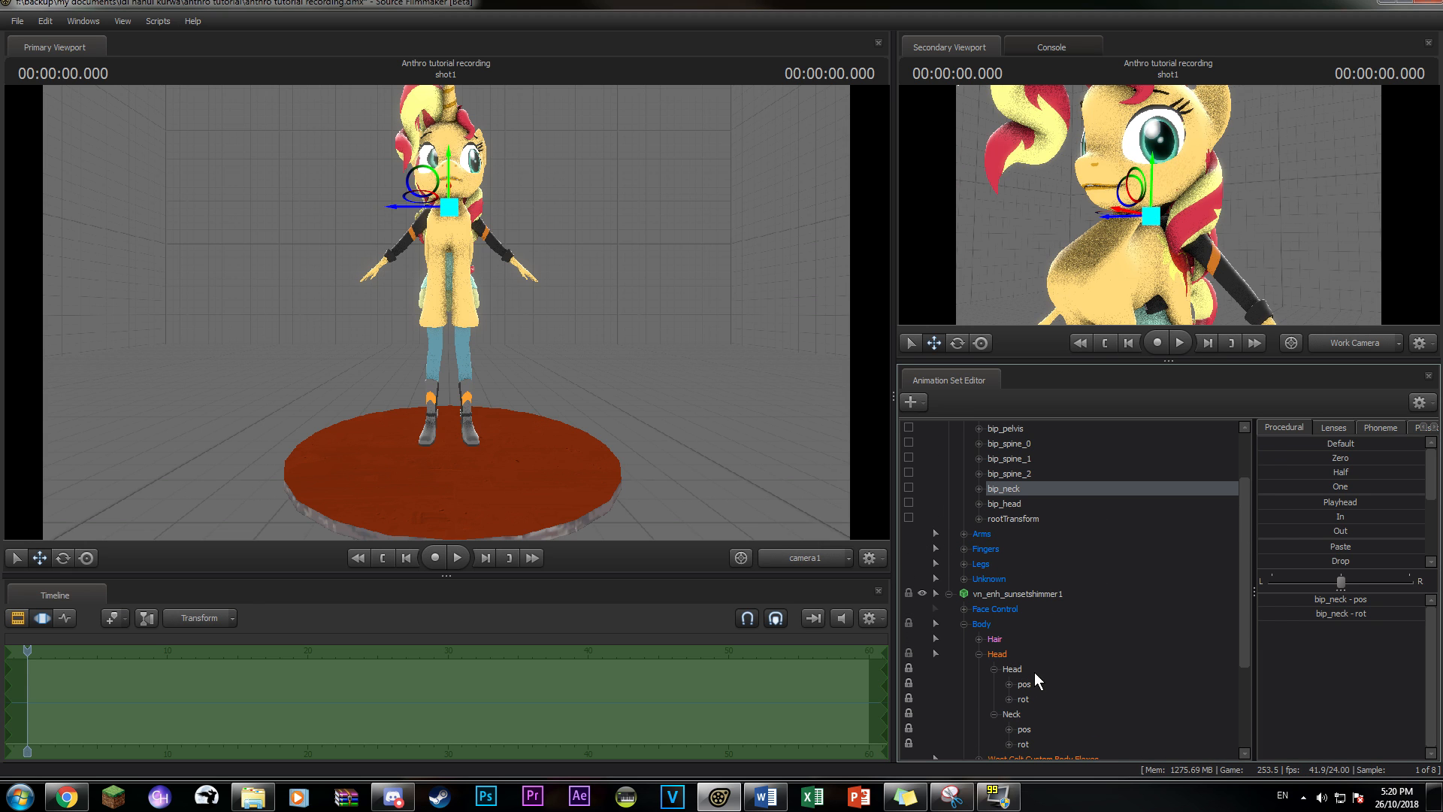
{"action": "left_click_drag", "start_coordinate": [1230, 305], "coordinate": [1237, 323]}
{"action": "key", "text": "s"}
- Add scale controls to the transforms of the pony's Head, Neck and Pelvis bones
{"action": "left_click", "coordinate": [1020, 668]}
{"action": "left_click", "coordinate": [1019, 668]}
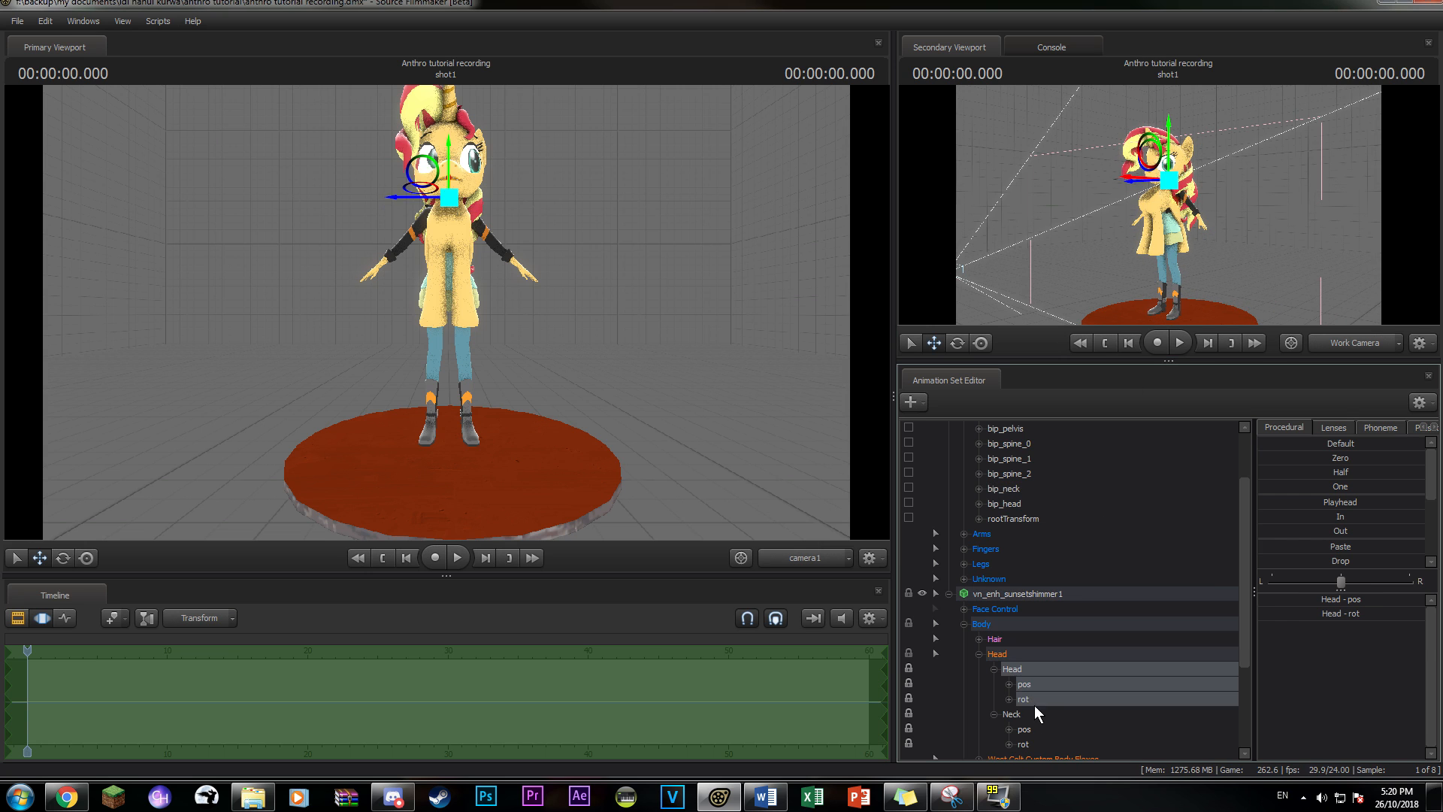
{"action": "scroll", "coordinate": [1031, 704], "scroll_direction": "down", "scroll_amount": 3}
{"action": "left_click", "coordinate": [1023, 669], "text": "ctrl"}
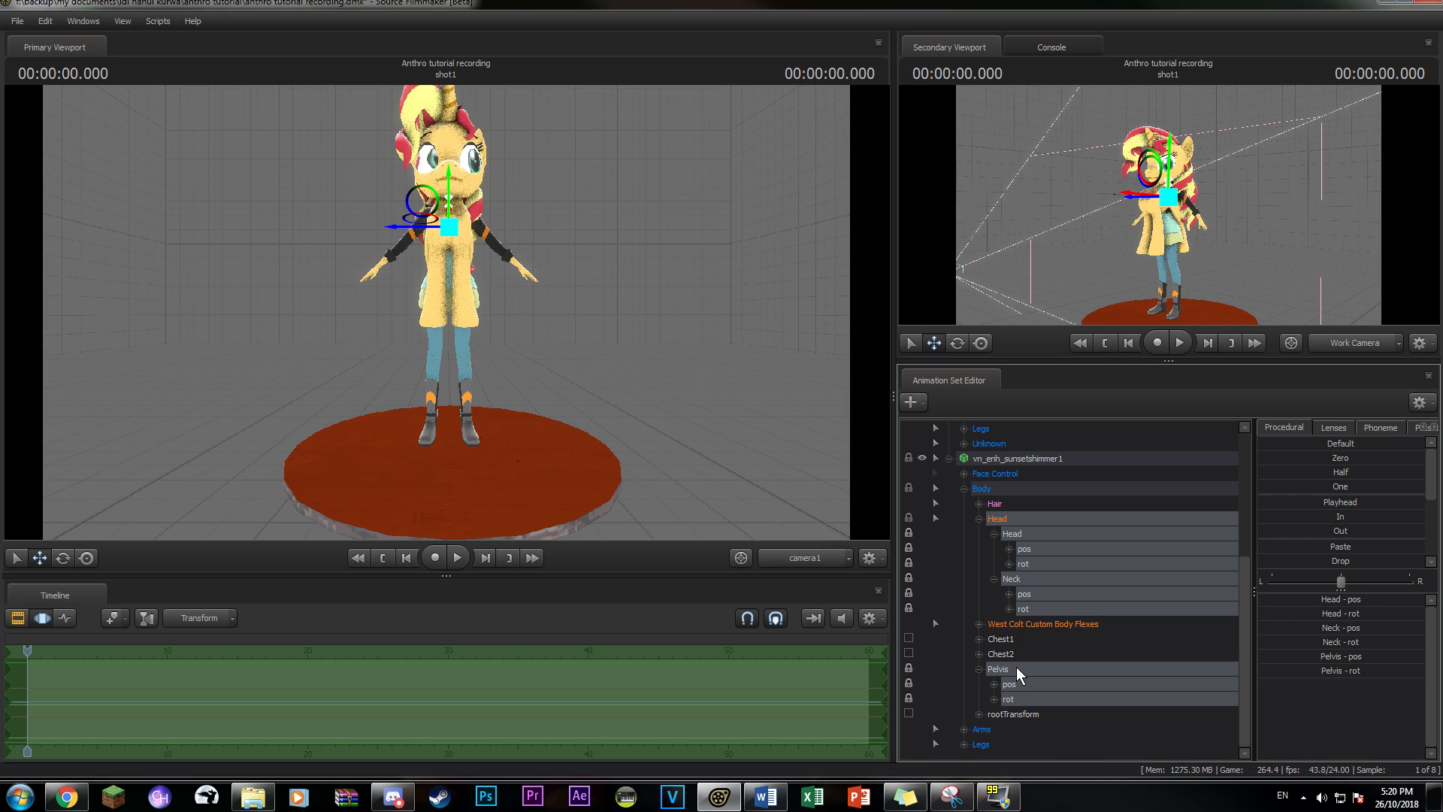
{"action": "right_click", "coordinate": [1017, 666]}
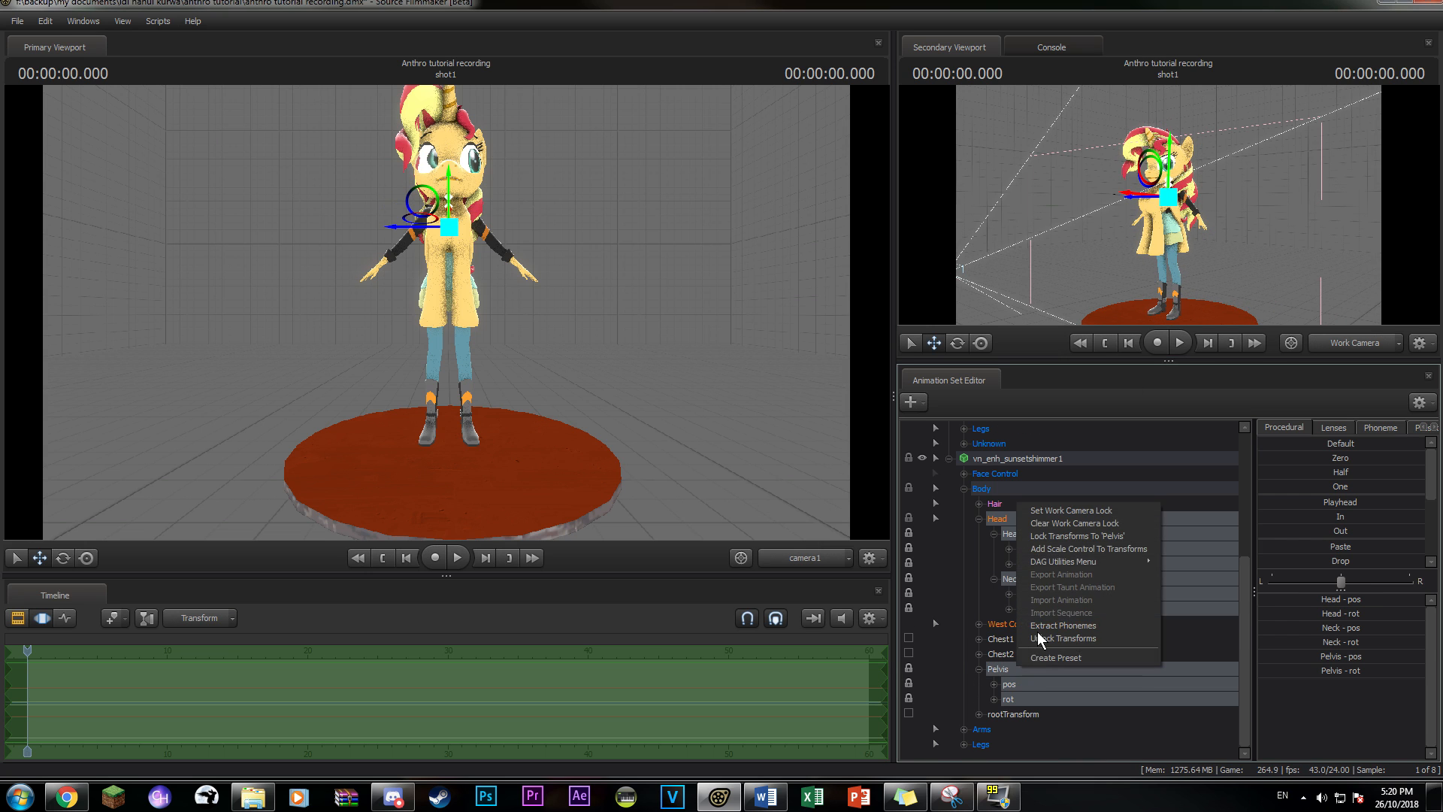
{"action": "left_click", "coordinate": [1061, 549]}
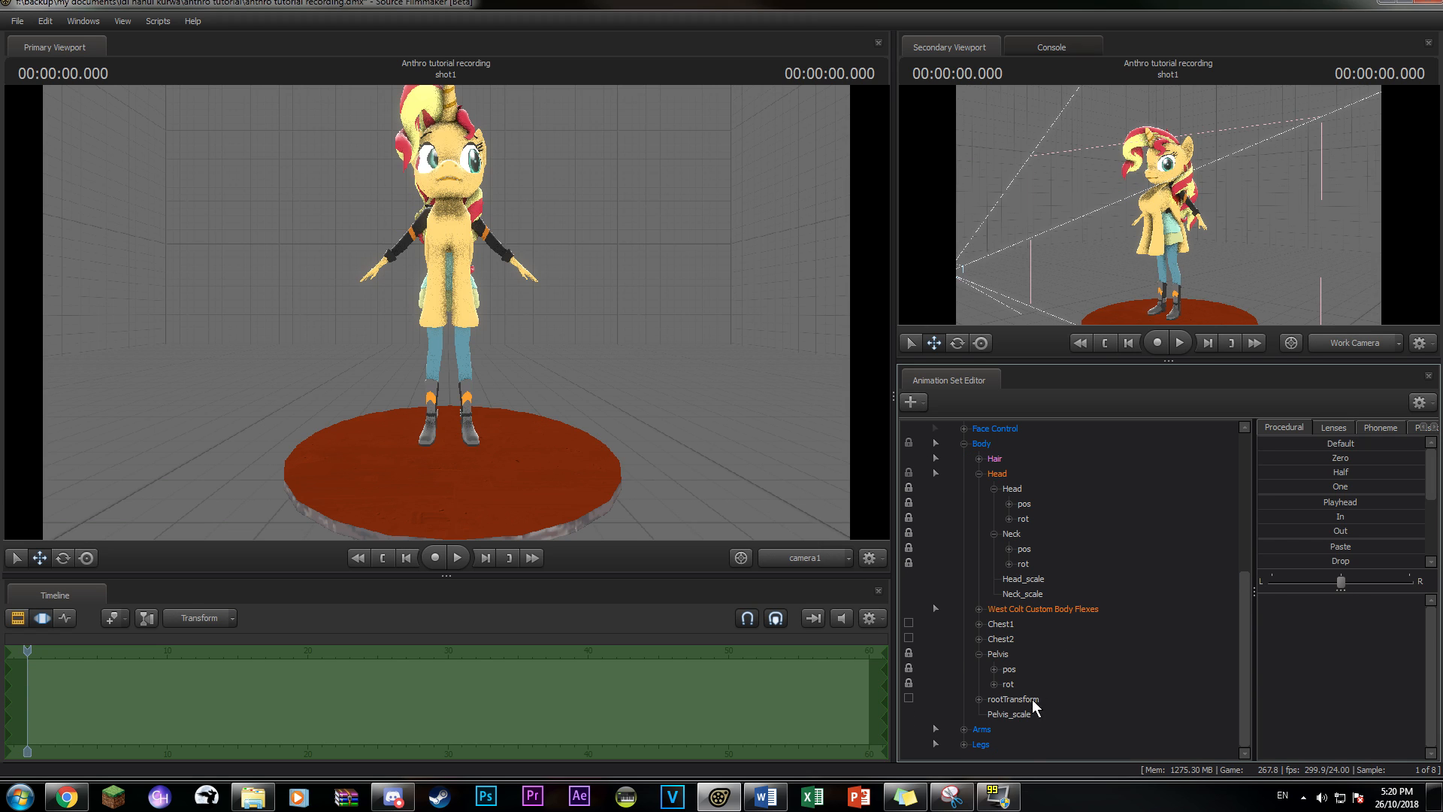
- Select the Pelvis_scale, Head_scale and Neck_scale controls together and set Pelvis_scale to 0
{"action": "left_click", "coordinate": [1032, 713]}
{"action": "left_click", "coordinate": [1024, 579], "text": "ctrl"}
{"action": "left_click", "coordinate": [1033, 594], "text": "ctrl"}
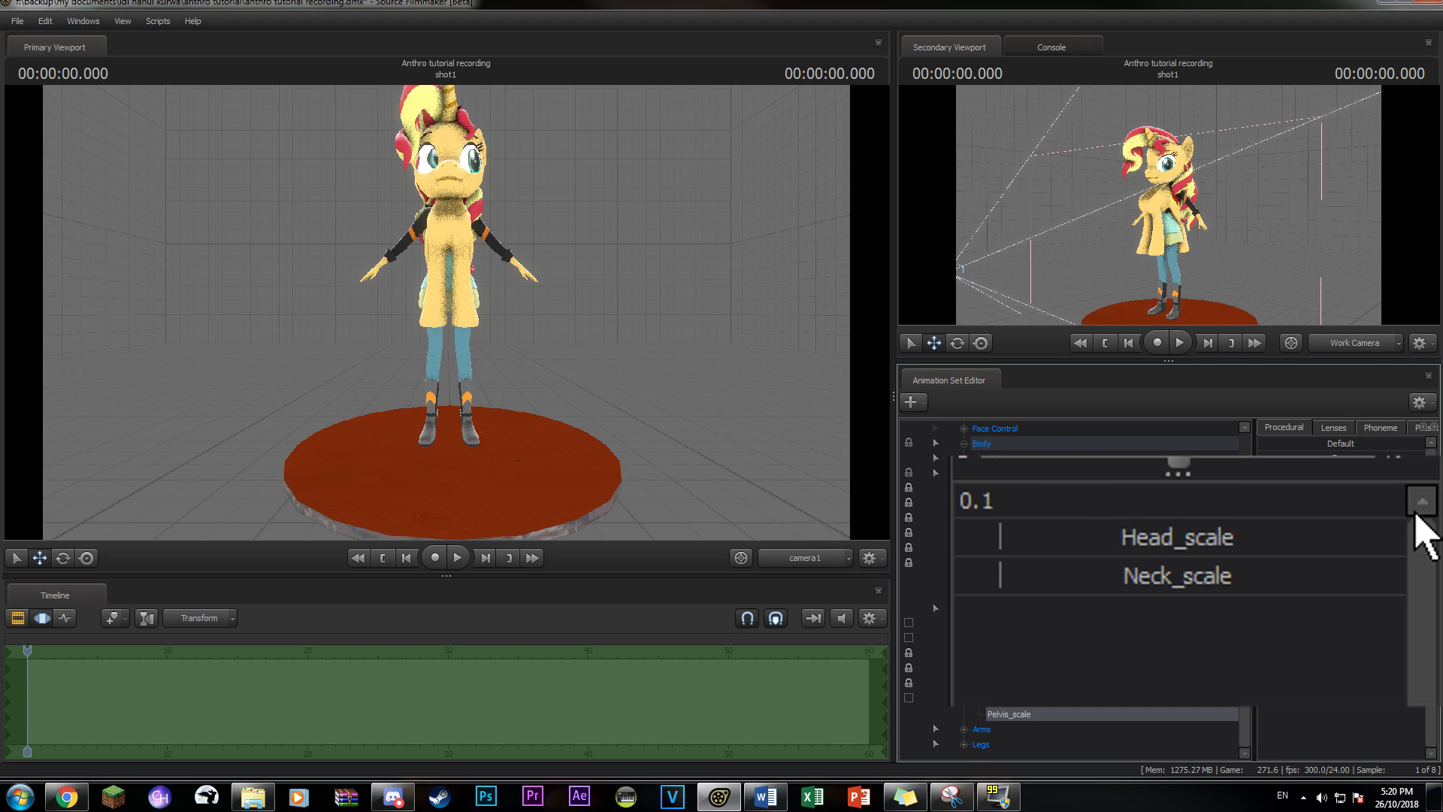
{"action": "key", "text": "BackSpace"}
{"action": "key", "text": "BackSpace"}
{"action": "key", "text": "Return"}
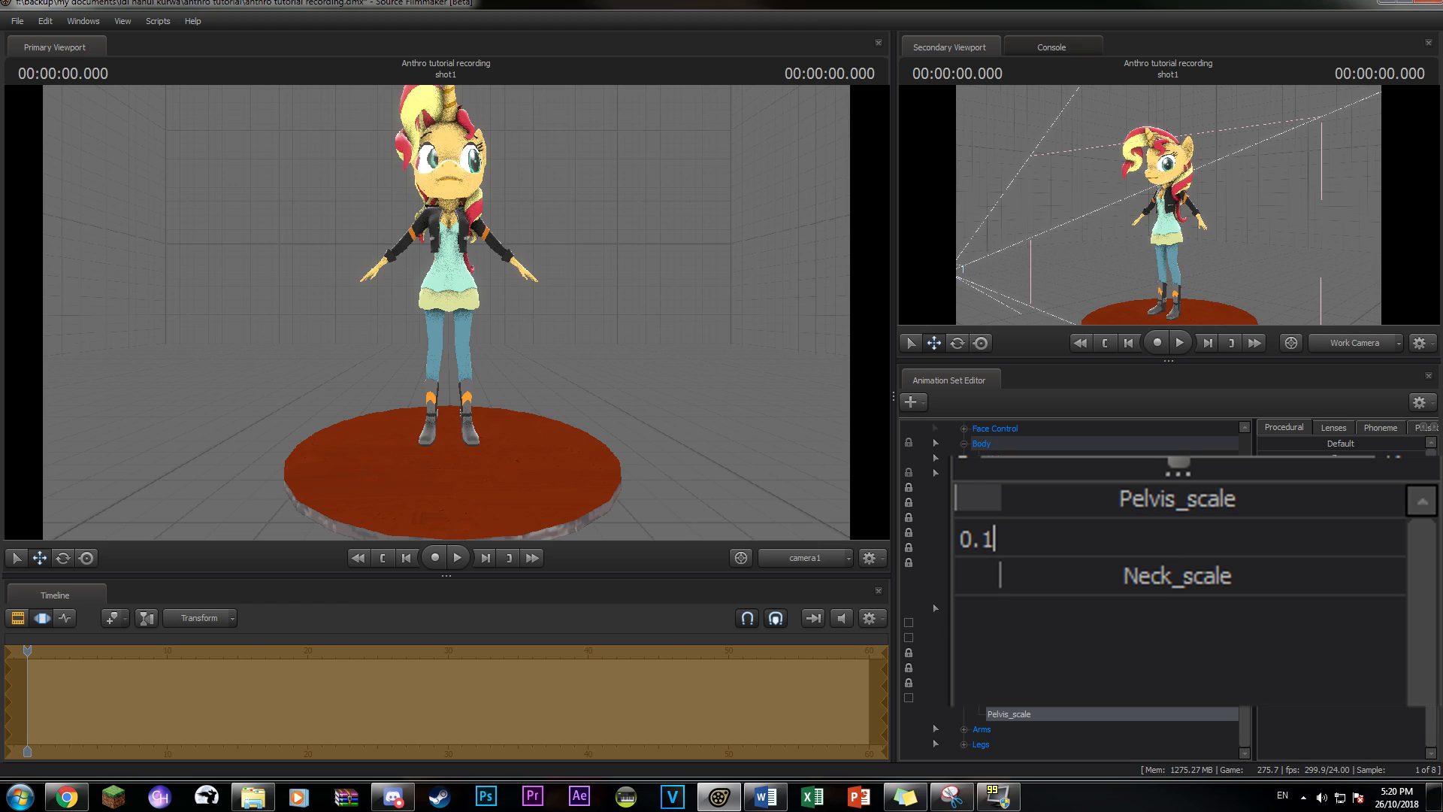
- Set Head_scale to 0.06 and Neck_scale to 0.05
{"action": "key", "text": "BackSpace"}
{"action": "type", "text": "06"}
{"action": "key", "text": "Return"}
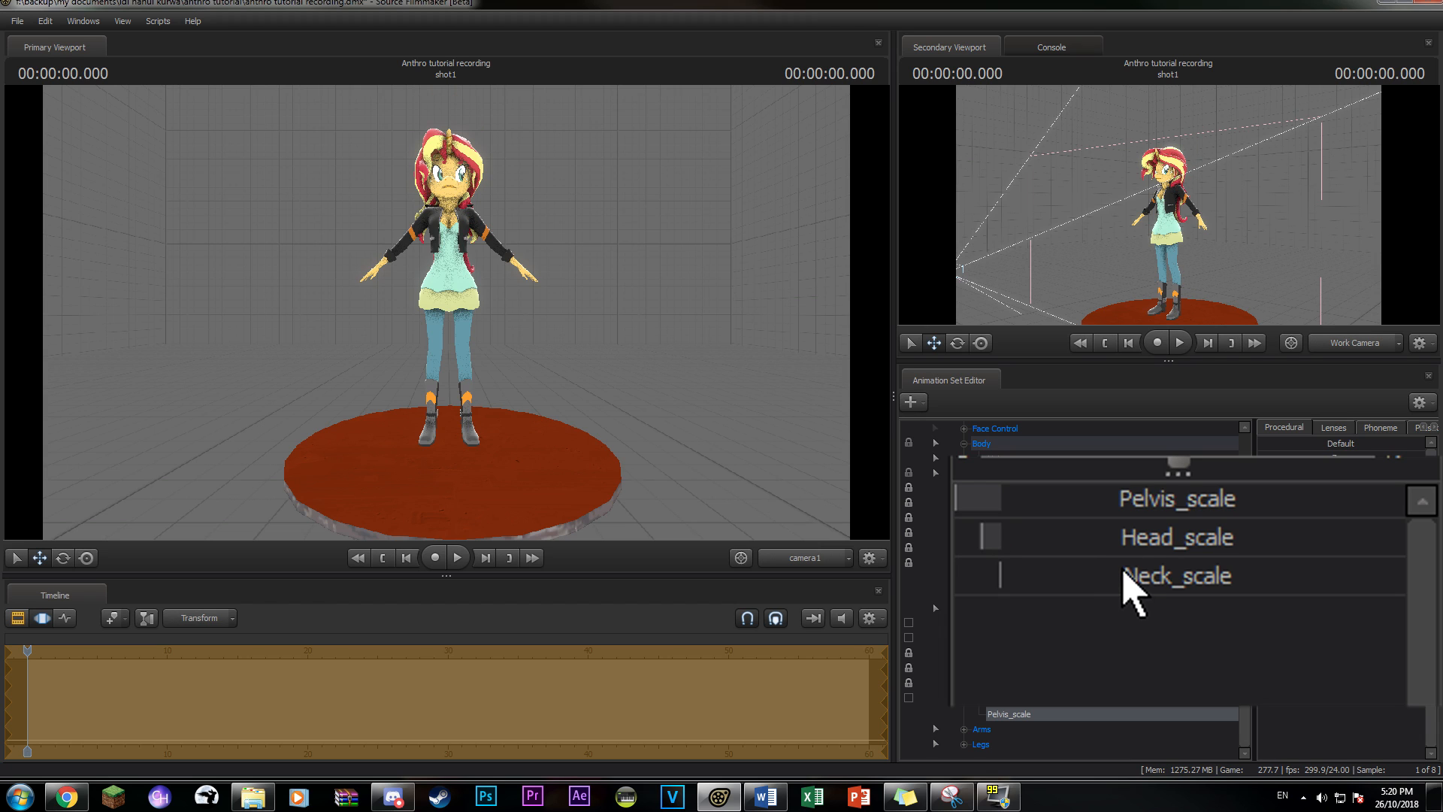
{"action": "left_click", "coordinate": [1128, 585]}
{"action": "key", "text": "BackSpace"}
{"action": "type", "text": "05"}
{"action": "key", "text": "Return"}
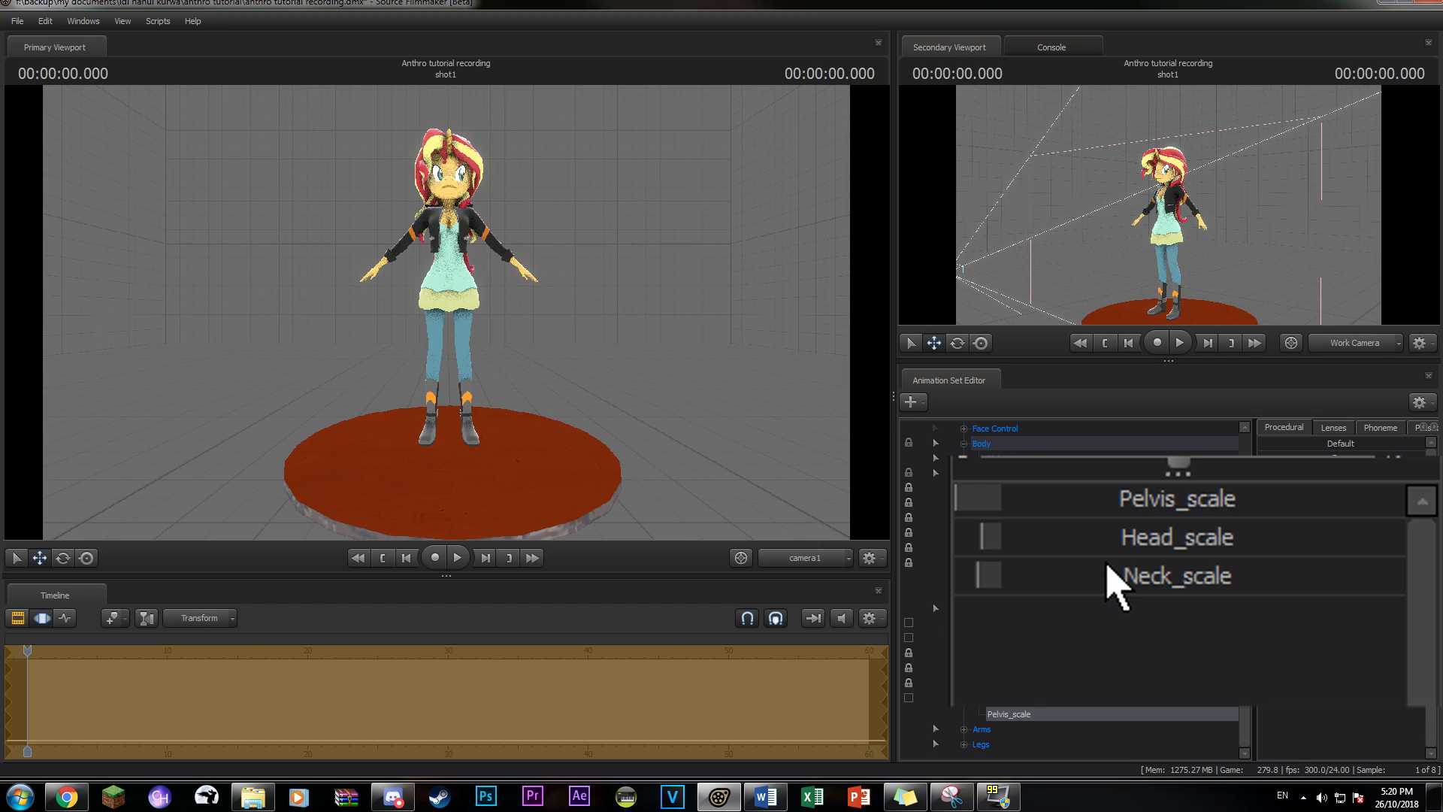
- Bake the procedural bones of the vn_enh_sunsetshimmer1 animation set
{"action": "scroll", "coordinate": [1135, 483], "scroll_direction": "up", "scroll_amount": 4}
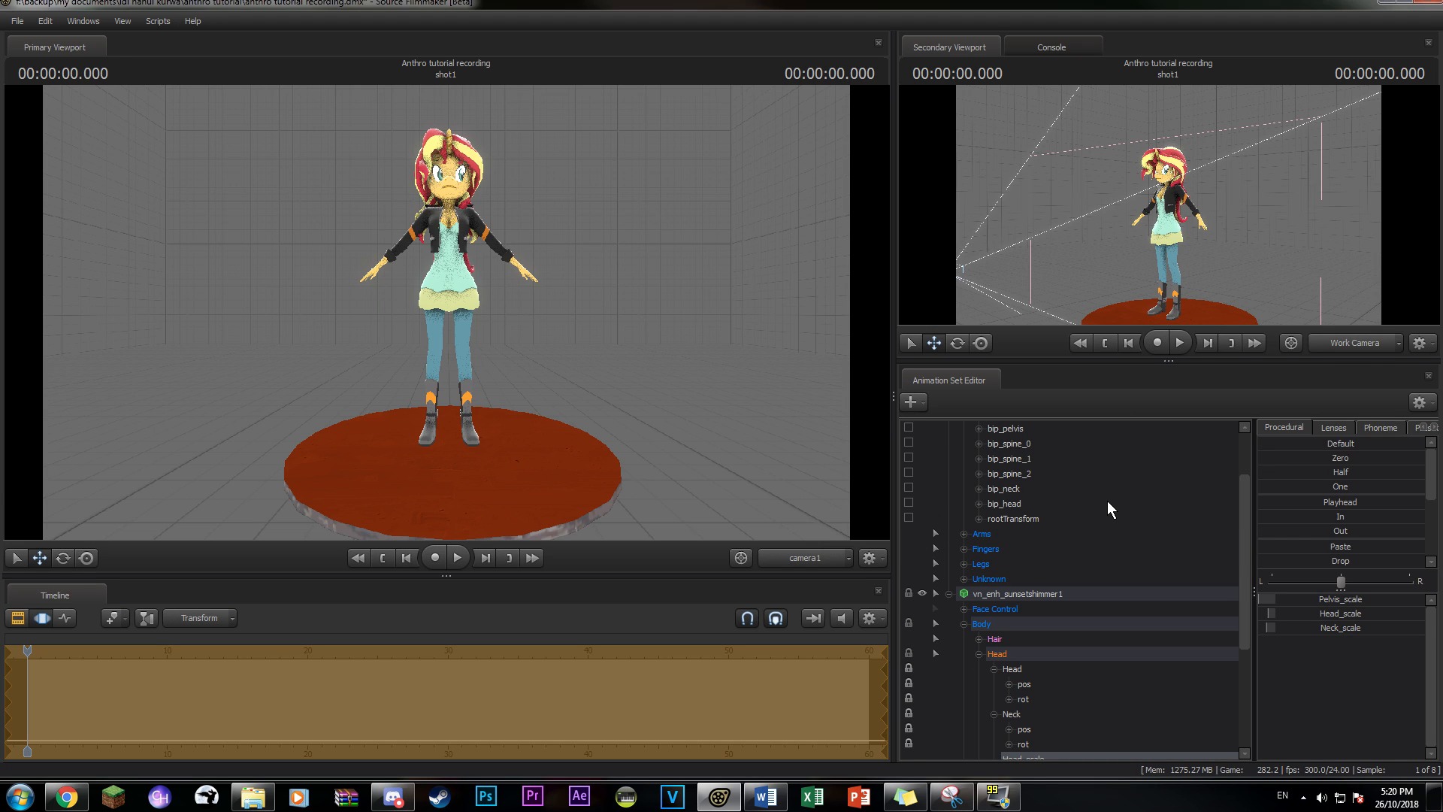
{"action": "left_click", "coordinate": [1109, 503]}
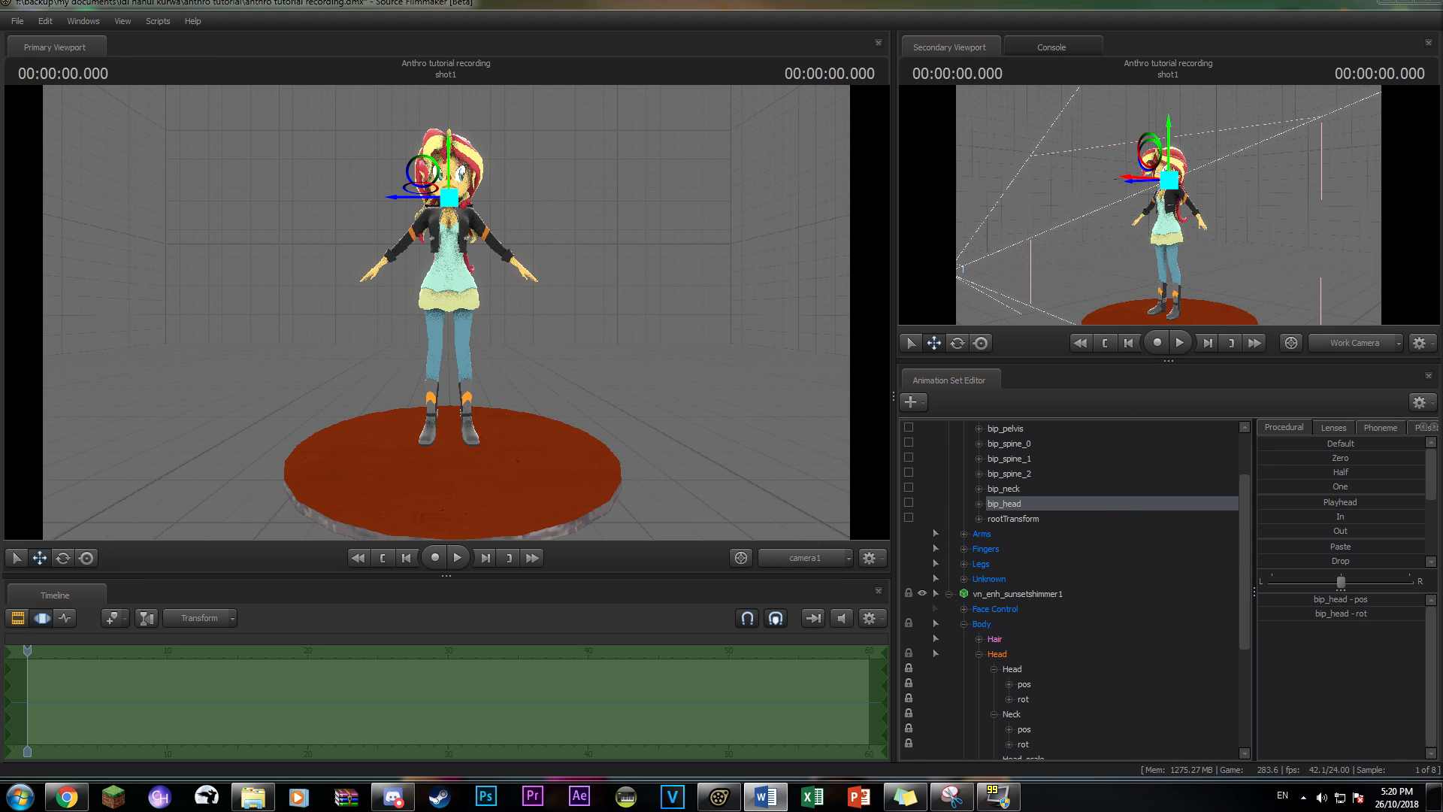
{"action": "right_click", "coordinate": [1058, 583]}
{"action": "mouse_move", "coordinate": [1139, 476]}
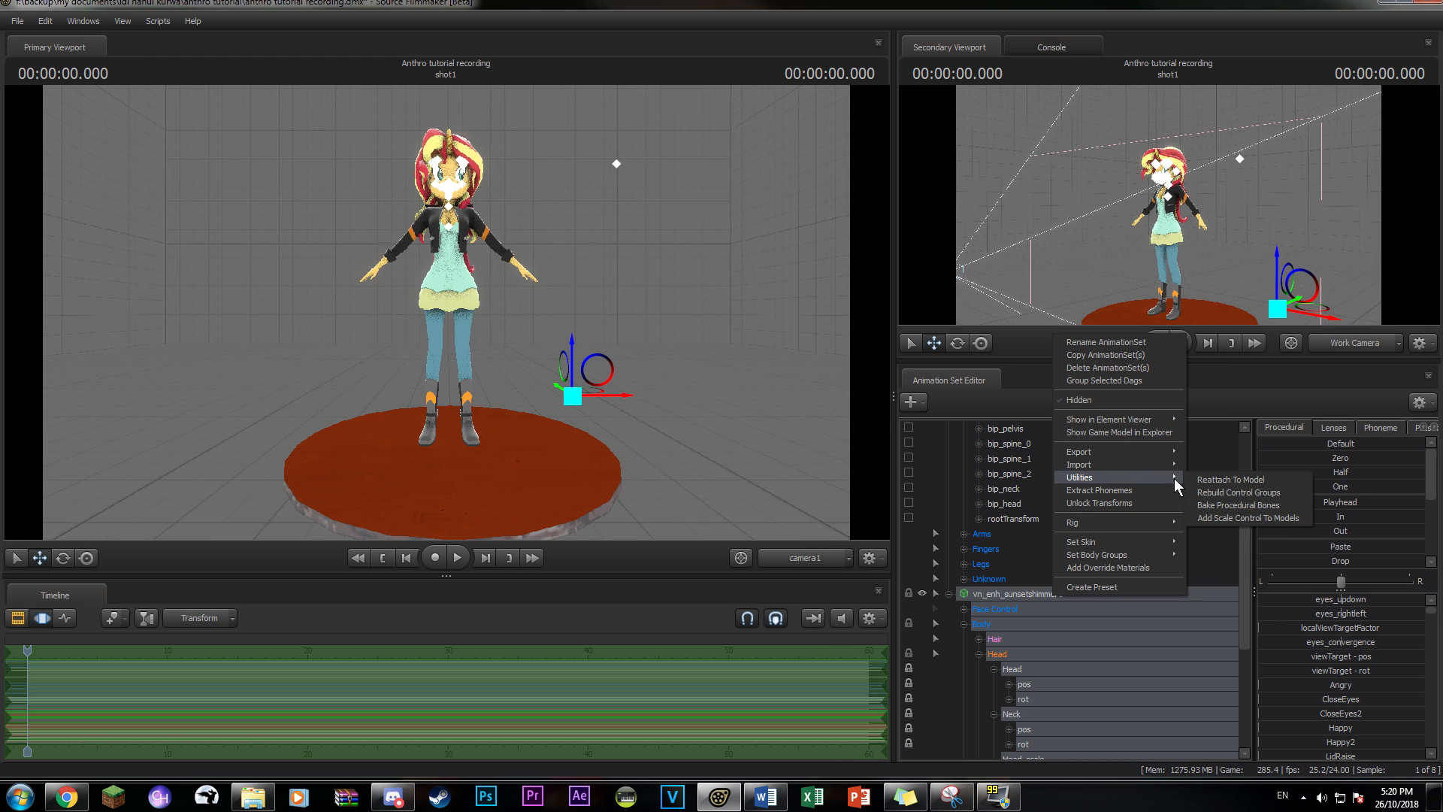
{"action": "left_click", "coordinate": [1233, 505]}
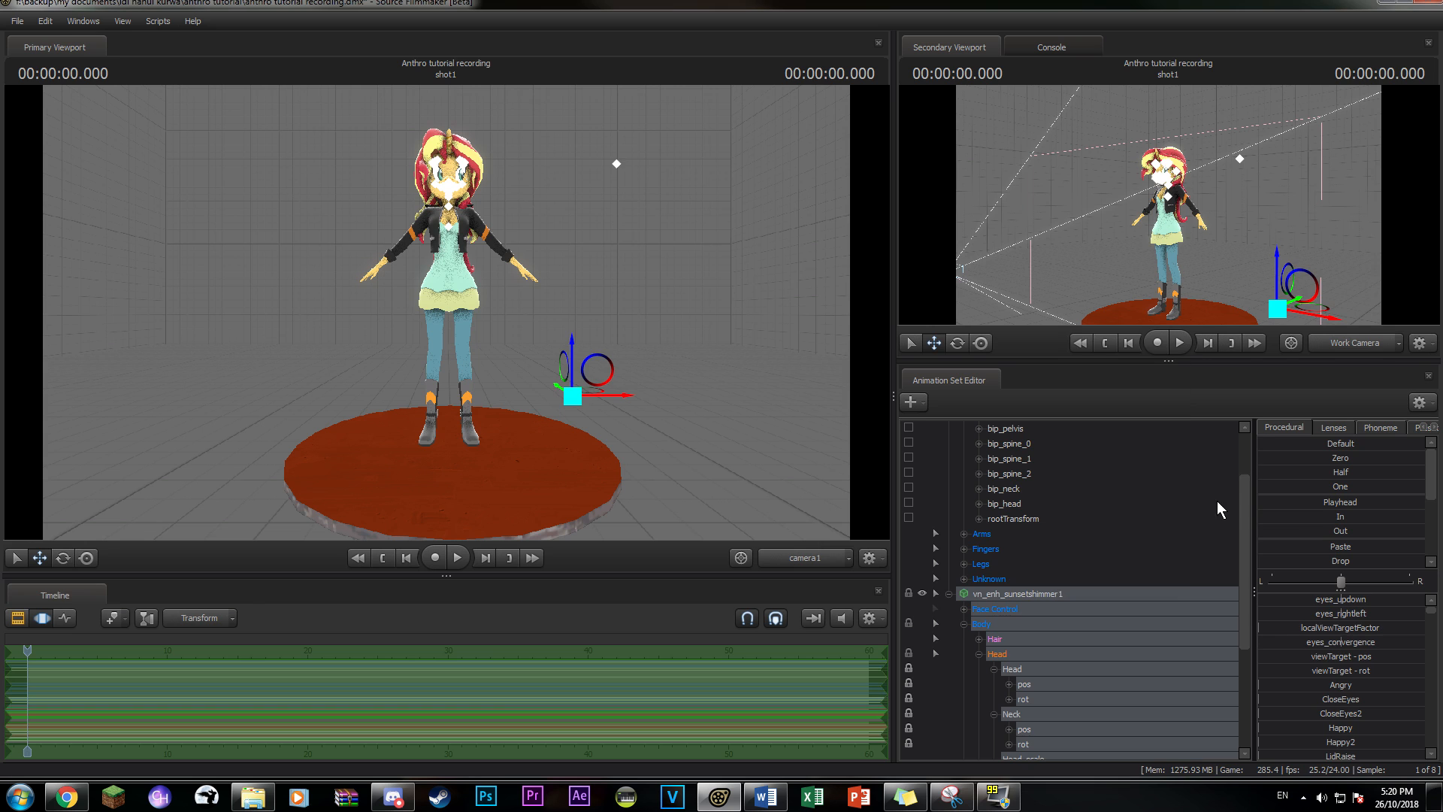
{"action": "left_click_drag", "start_coordinate": [1324, 283], "coordinate": [1325, 283]}
{"action": "key", "text": "w"}
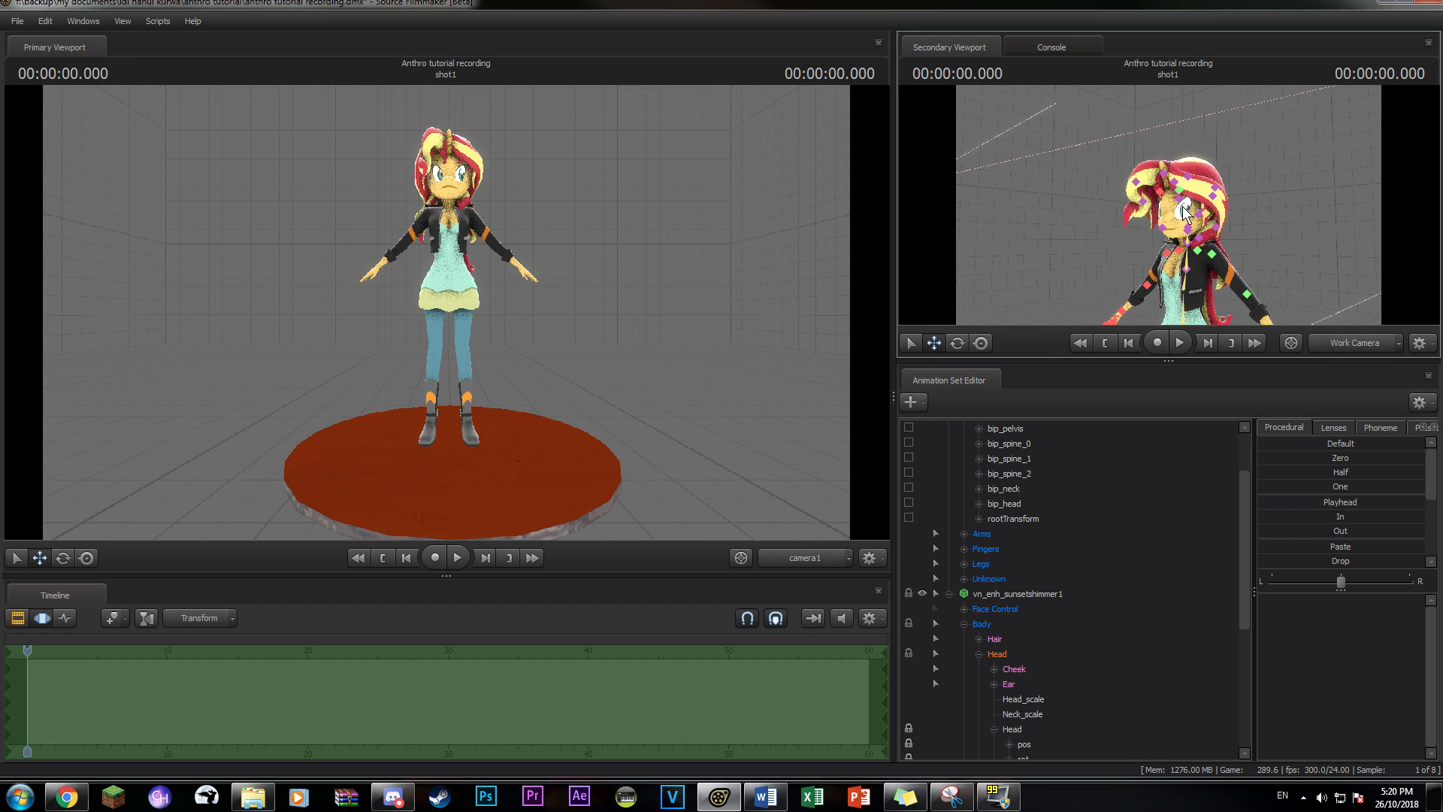
{"action": "key", "text": "ctrl+z"}
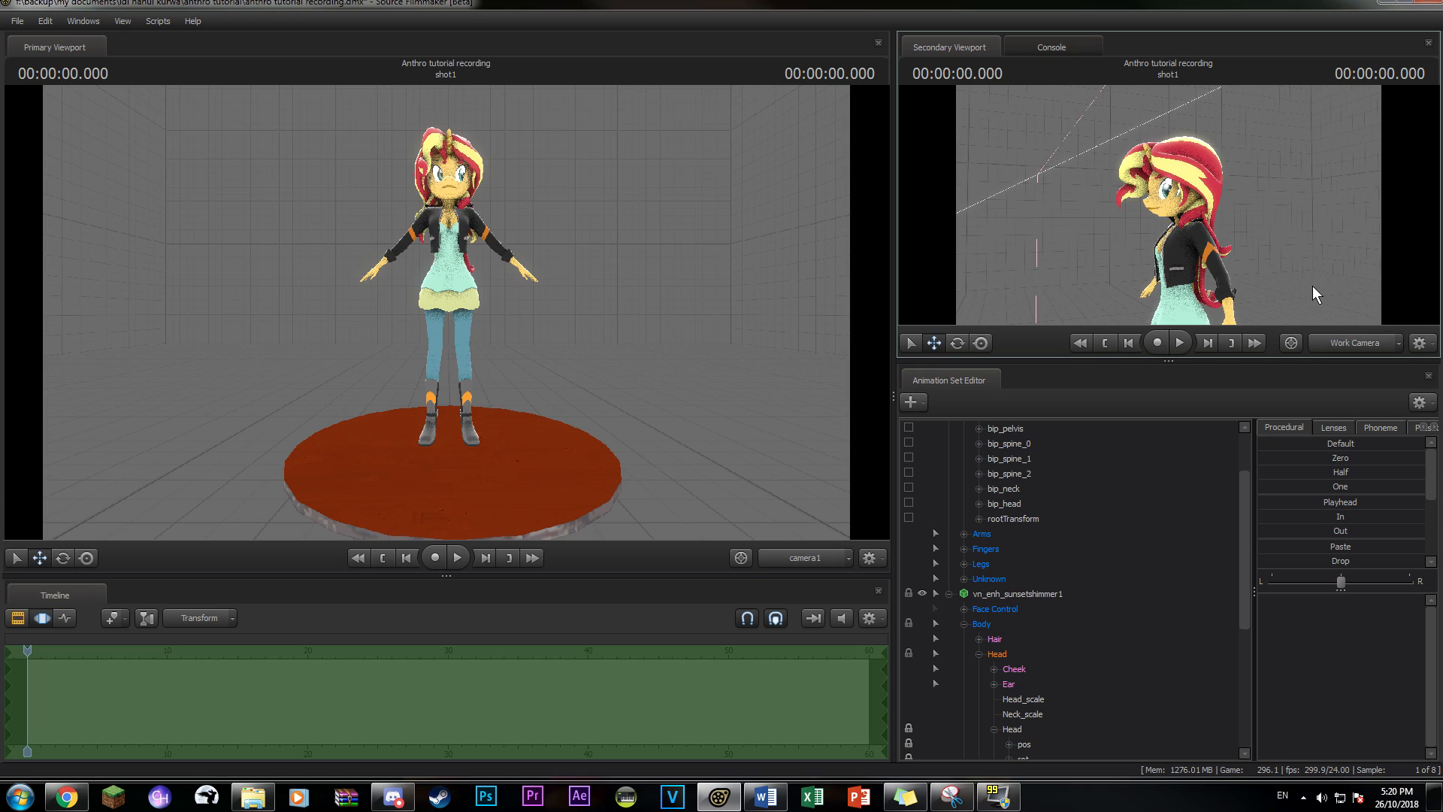
- Add a scale control to the bip_head transform of sunsetshimmer1
{"action": "scroll", "coordinate": [1113, 590], "scroll_direction": "up", "scroll_amount": 2}
{"action": "left_click", "coordinate": [1013, 444]}
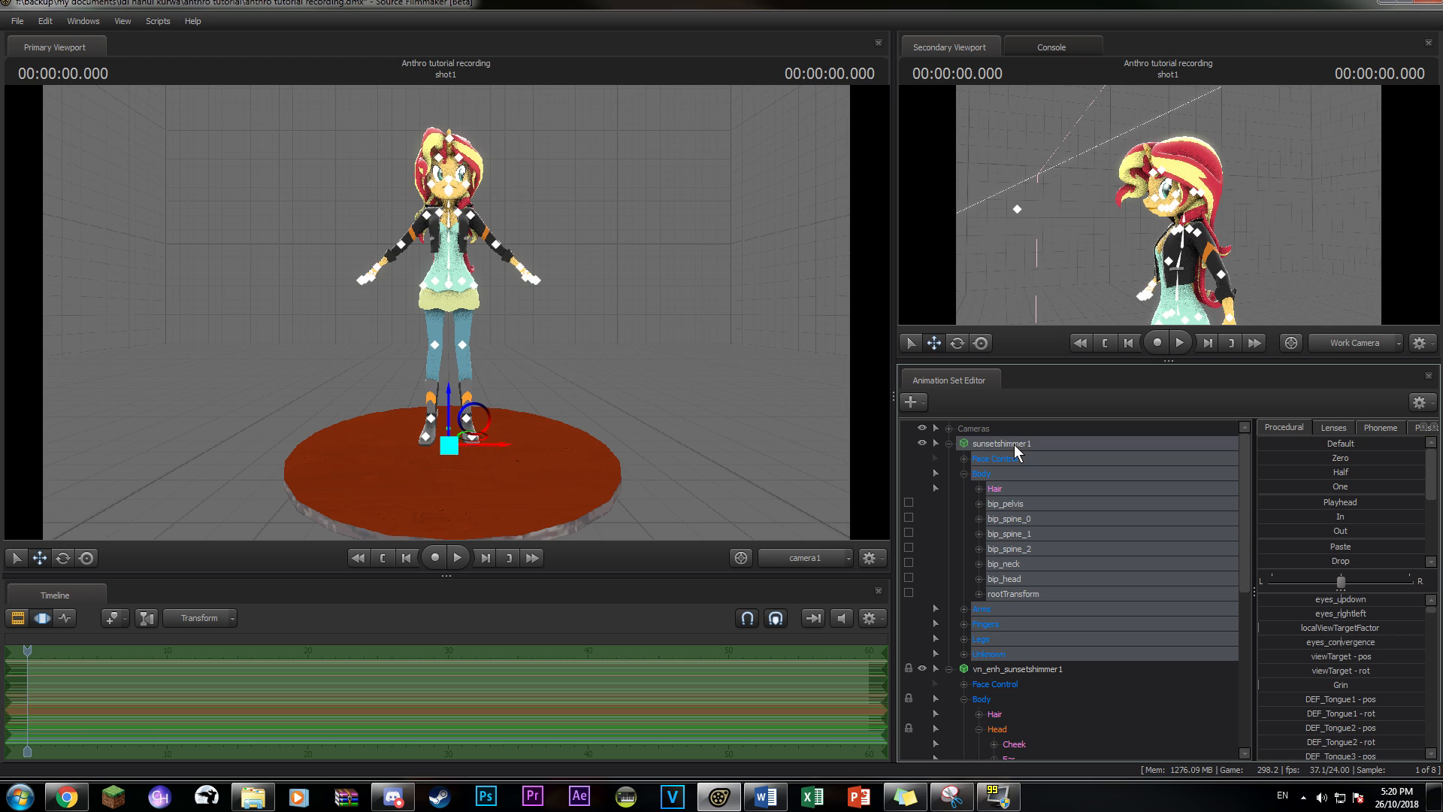
{"action": "left_click", "coordinate": [1016, 579]}
{"action": "right_click", "coordinate": [1000, 576]}
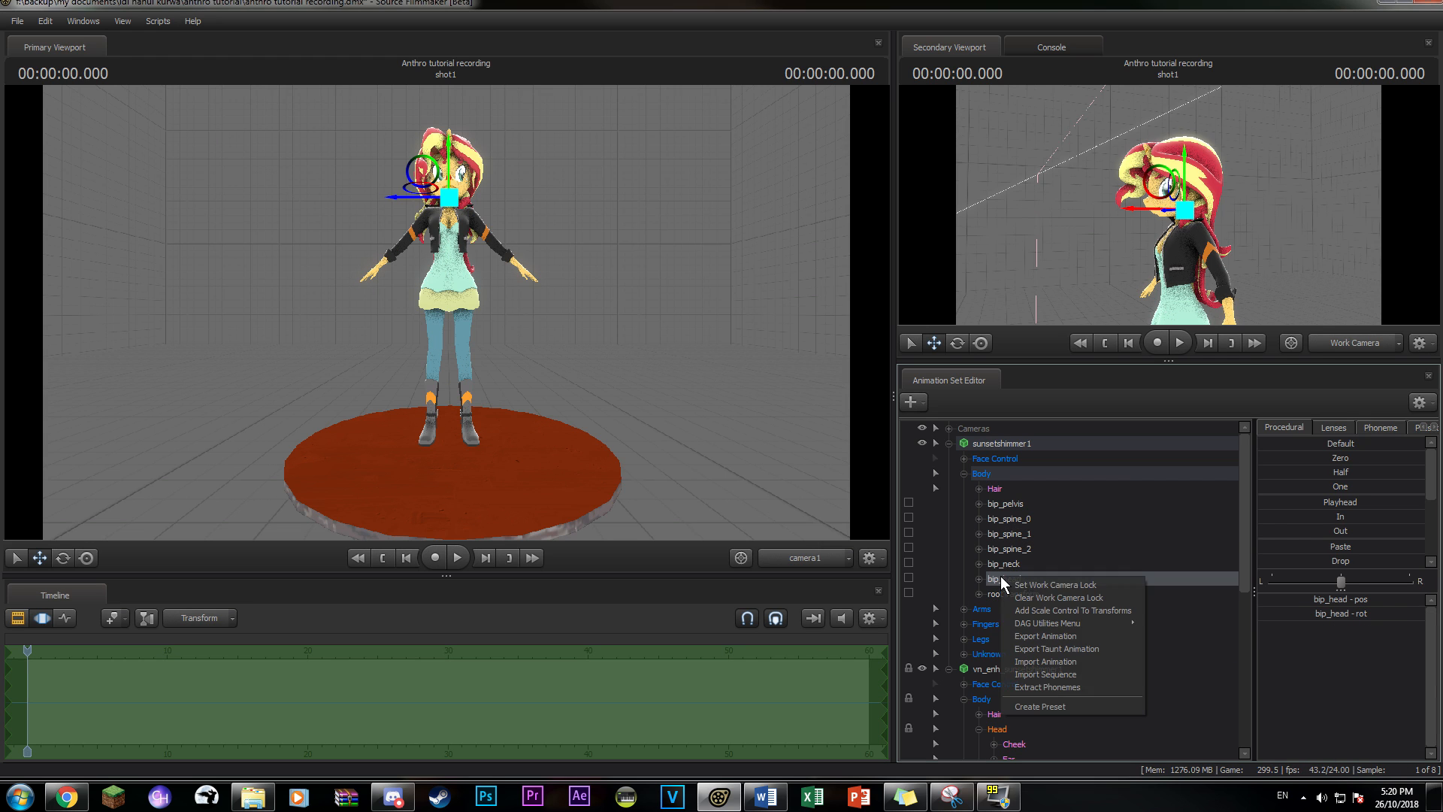
{"action": "left_click", "coordinate": [1030, 611]}
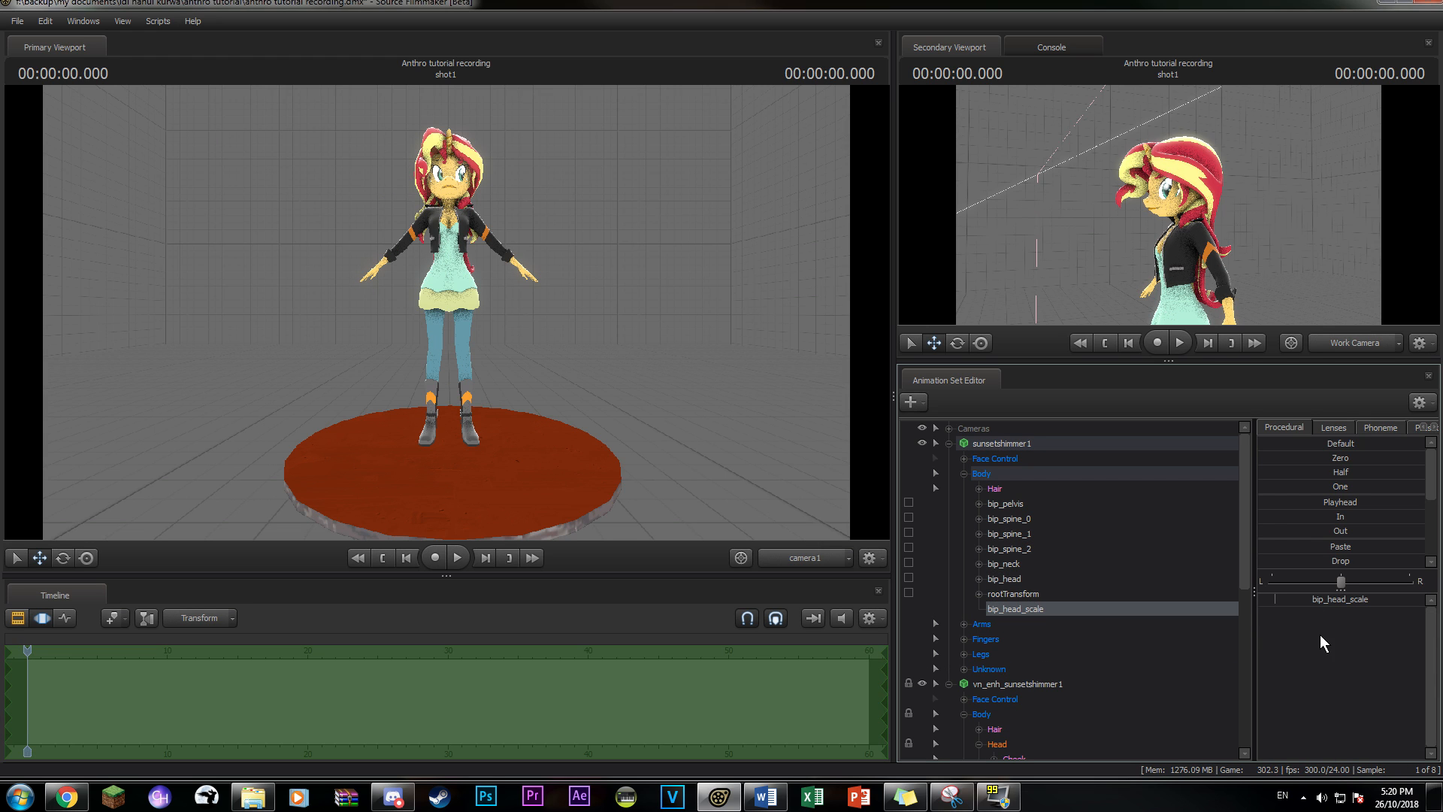
- Set bip_head_scale to 0 to hide the EQG model's own head
{"action": "left_click", "coordinate": [1311, 599]}
{"action": "type", "text": "0.1"}
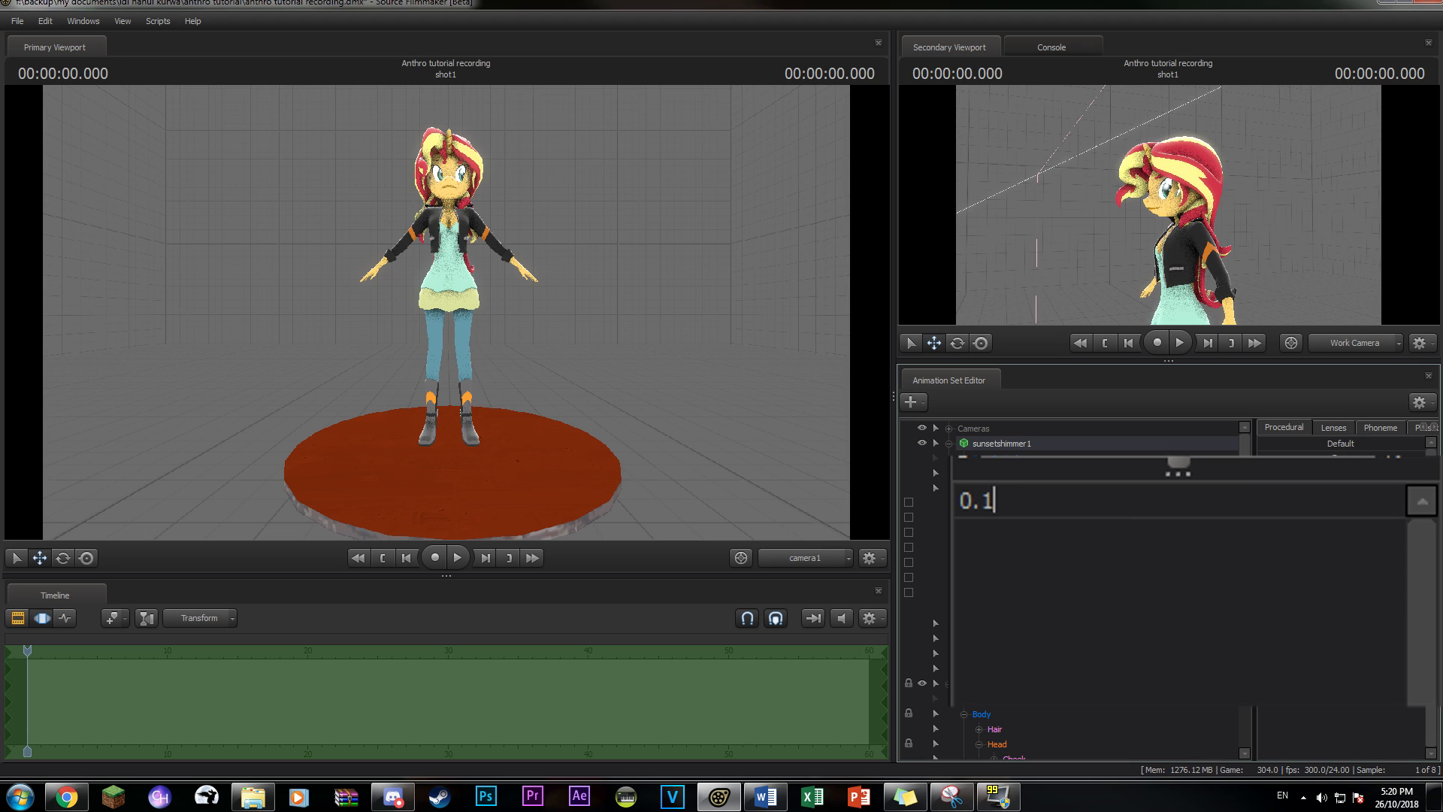
{"action": "key", "text": "BackSpace"}
{"action": "key", "text": "BackSpace"}
{"action": "key", "text": "Return"}
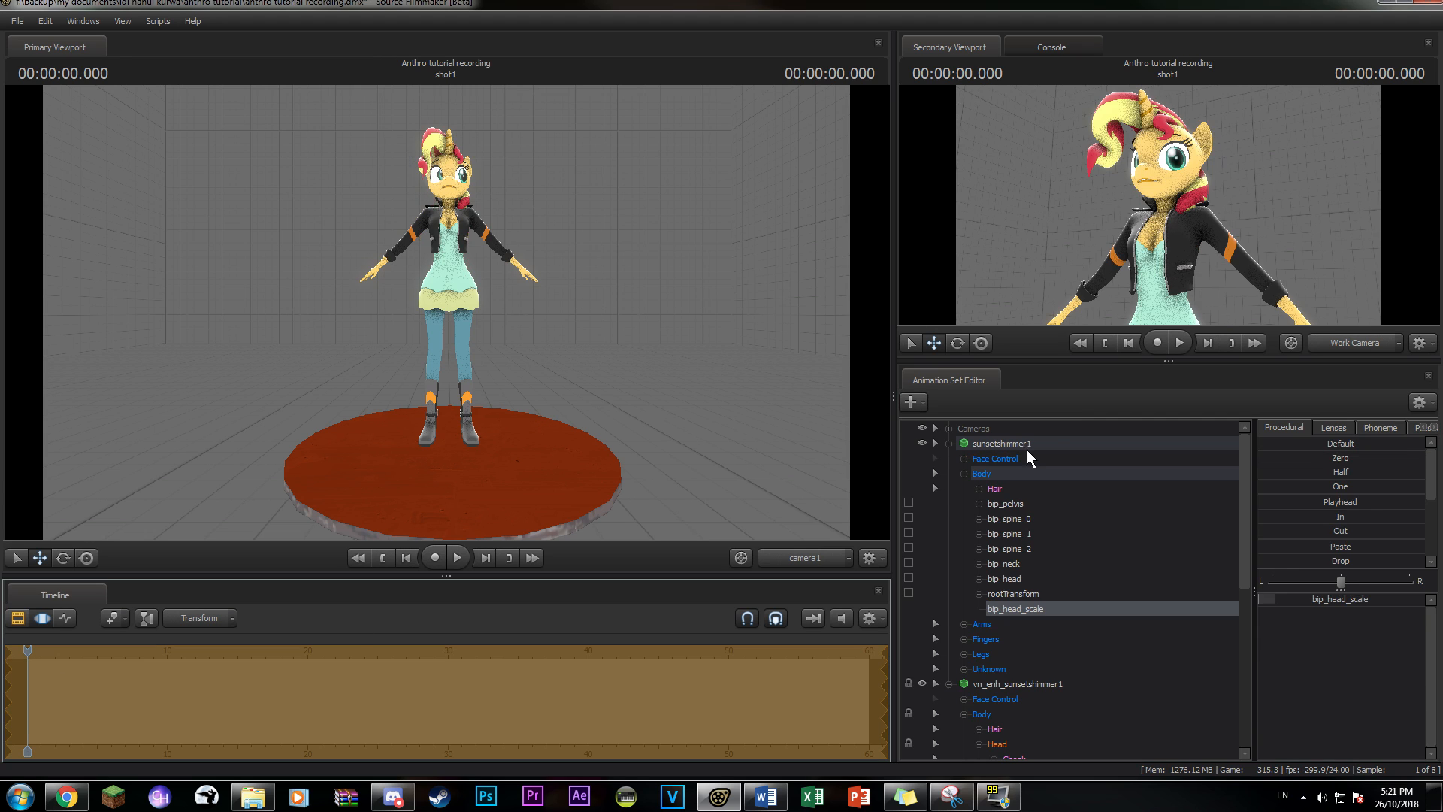
- Set sunsetshimmer1's bip_head_scale to 0.001
{"action": "left_click_drag", "start_coordinate": [1168, 205], "coordinate": [1170, 251]}
{"action": "type", "text": "0"}
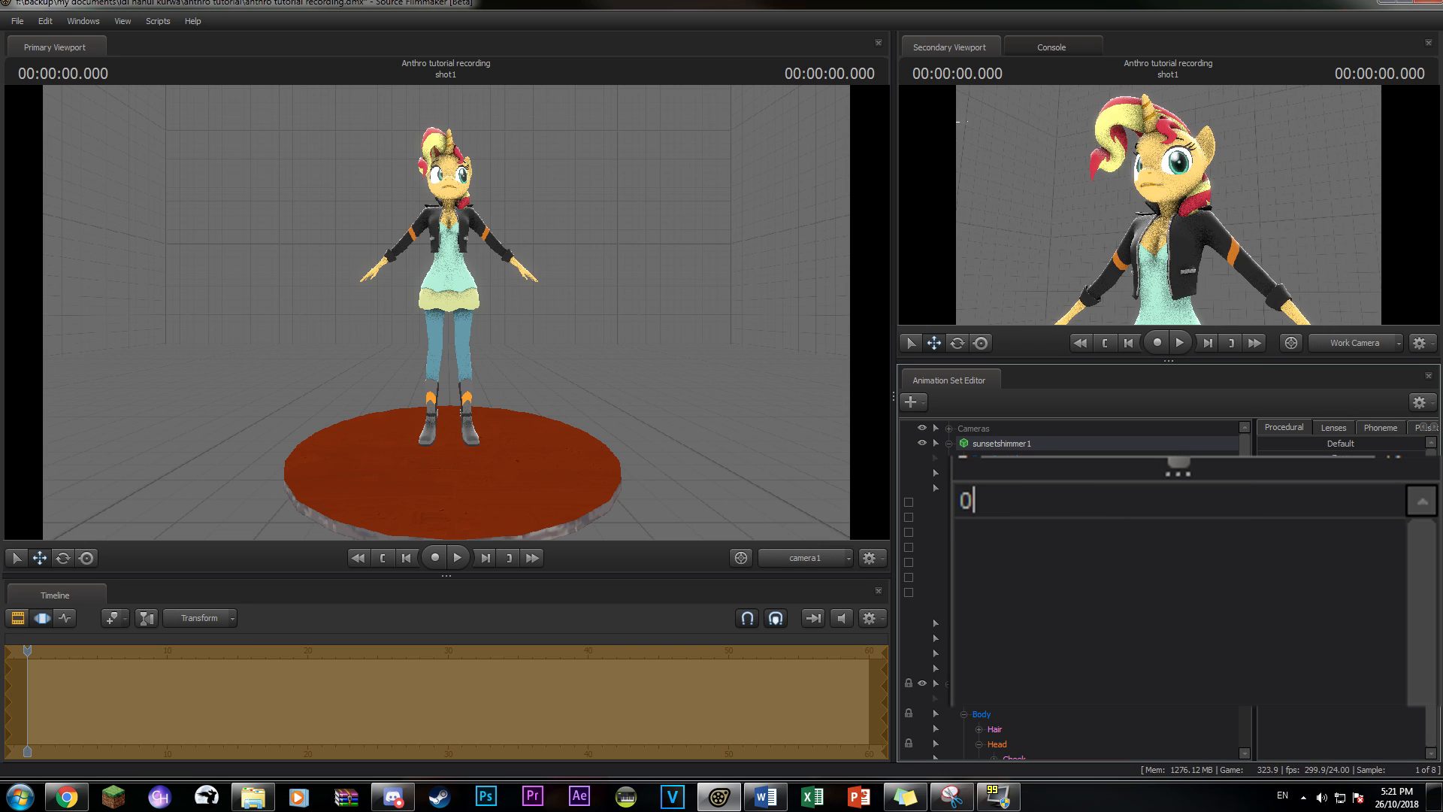
{"action": "type", "text": ".001"}
{"action": "key", "text": "Return"}
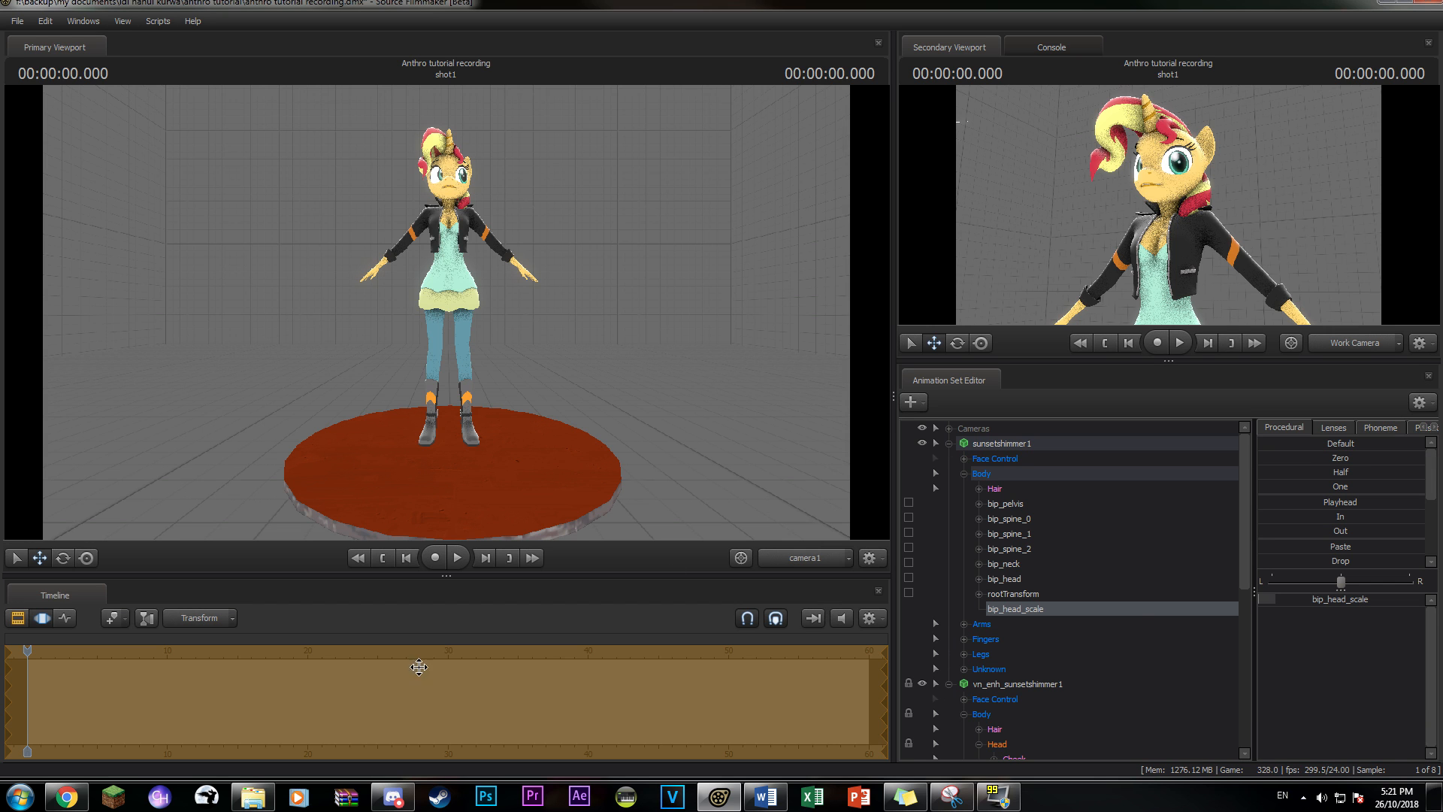
- Bake the procedural bones of the sunsetshimmer1 animation set
{"action": "mouse_move", "coordinate": [1169, 204]}
{"action": "left_mouse_down"}
{"action": "mouse_move", "coordinate": [1171, 155]}
{"action": "mouse_move", "coordinate": [1170, 188]}
{"action": "left_mouse_up"}
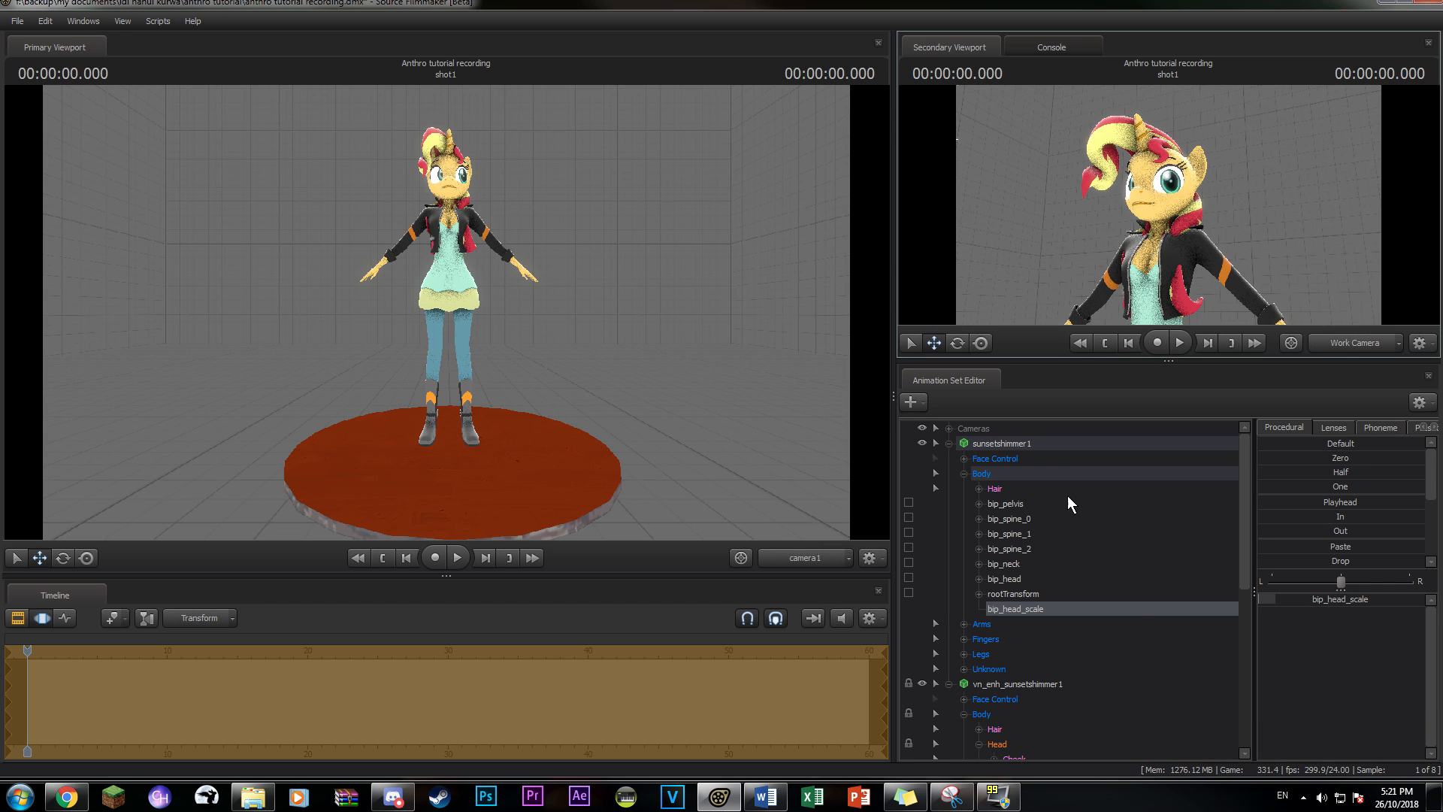
{"action": "right_click", "coordinate": [1055, 441]}
{"action": "mouse_move", "coordinate": [1082, 582]}
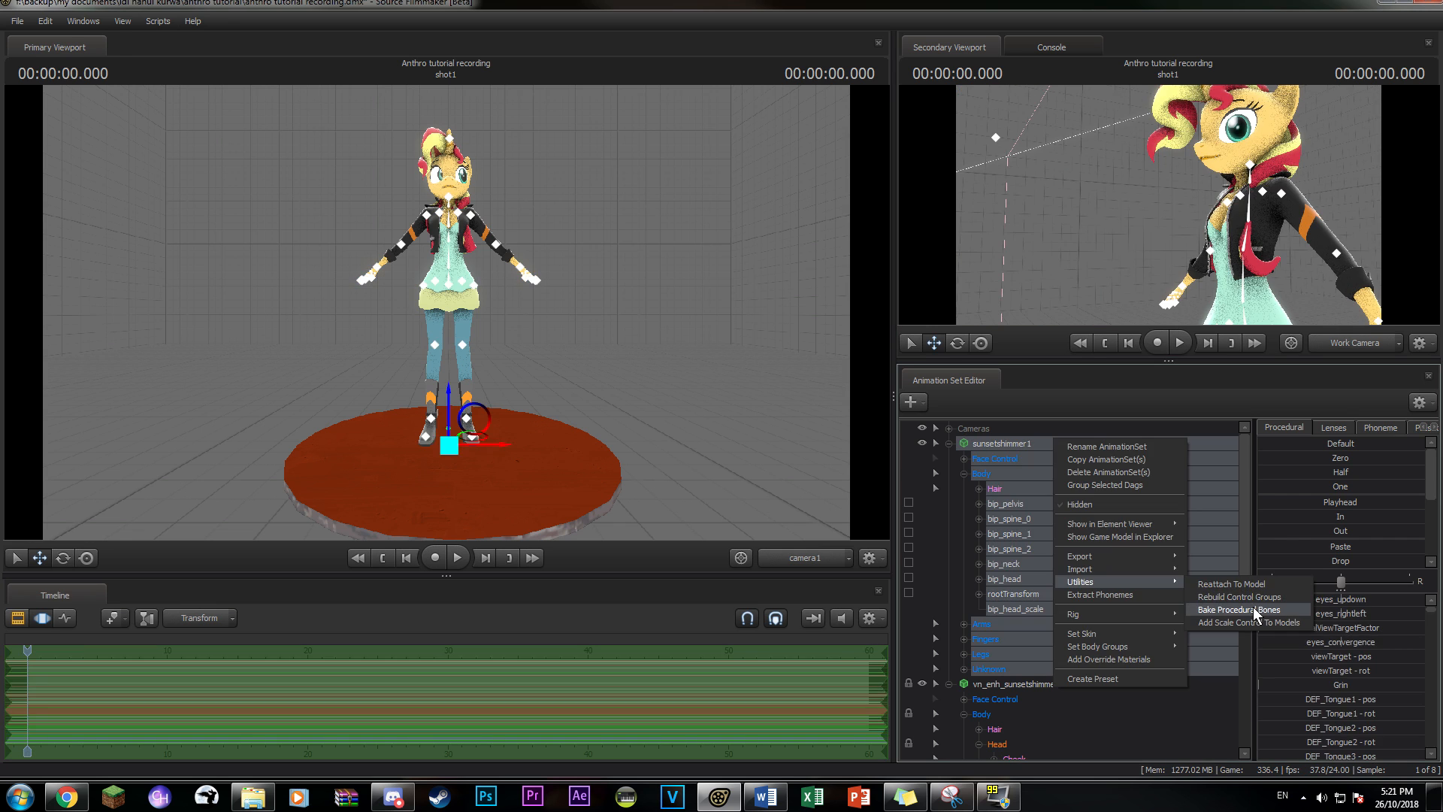
{"action": "left_click", "coordinate": [1254, 611]}
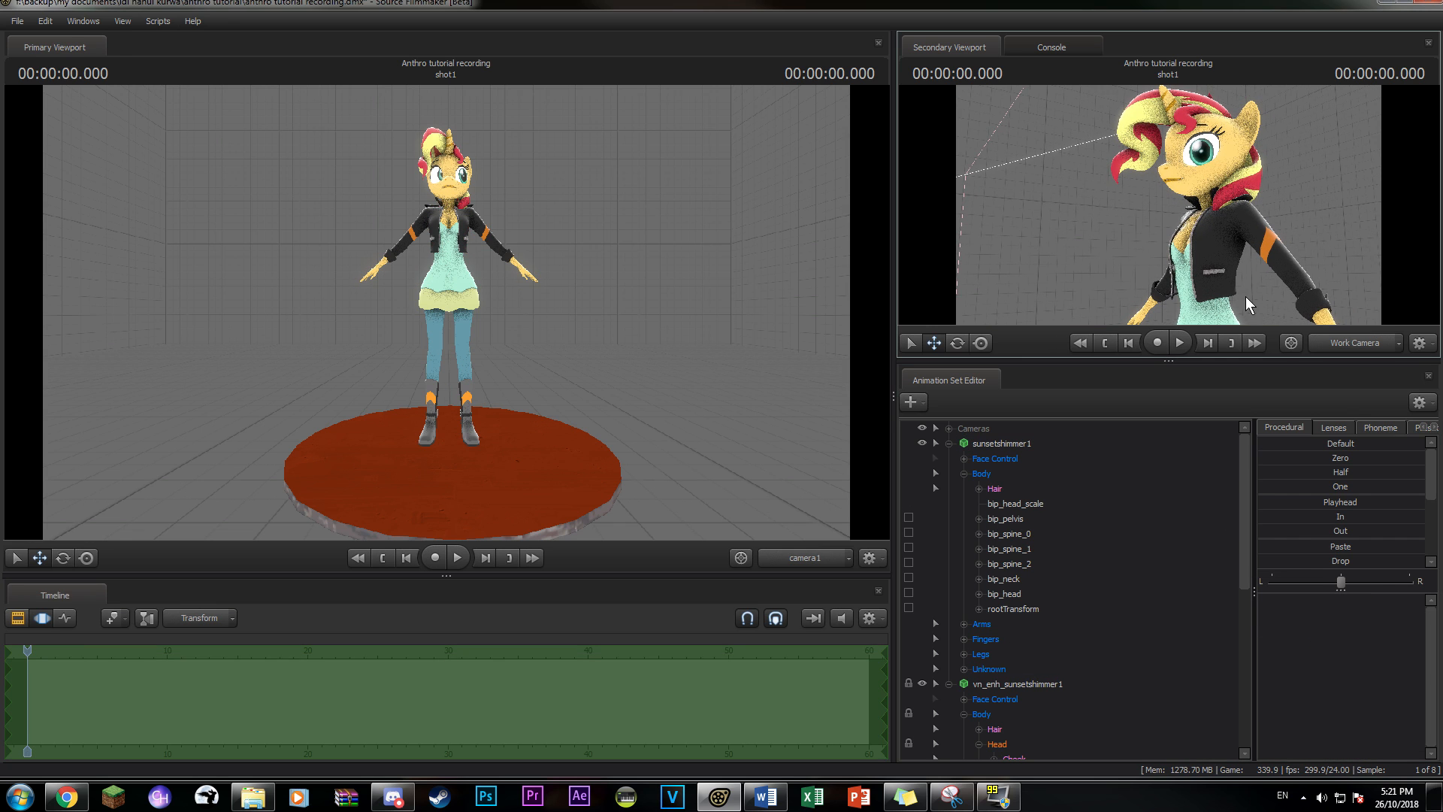
- Move the Neck bone of vn_enh_sunsetshimmer1 slightly down into the jacket collar
{"action": "left_click_drag", "start_coordinate": [1246, 296], "coordinate": [1148, 426]}
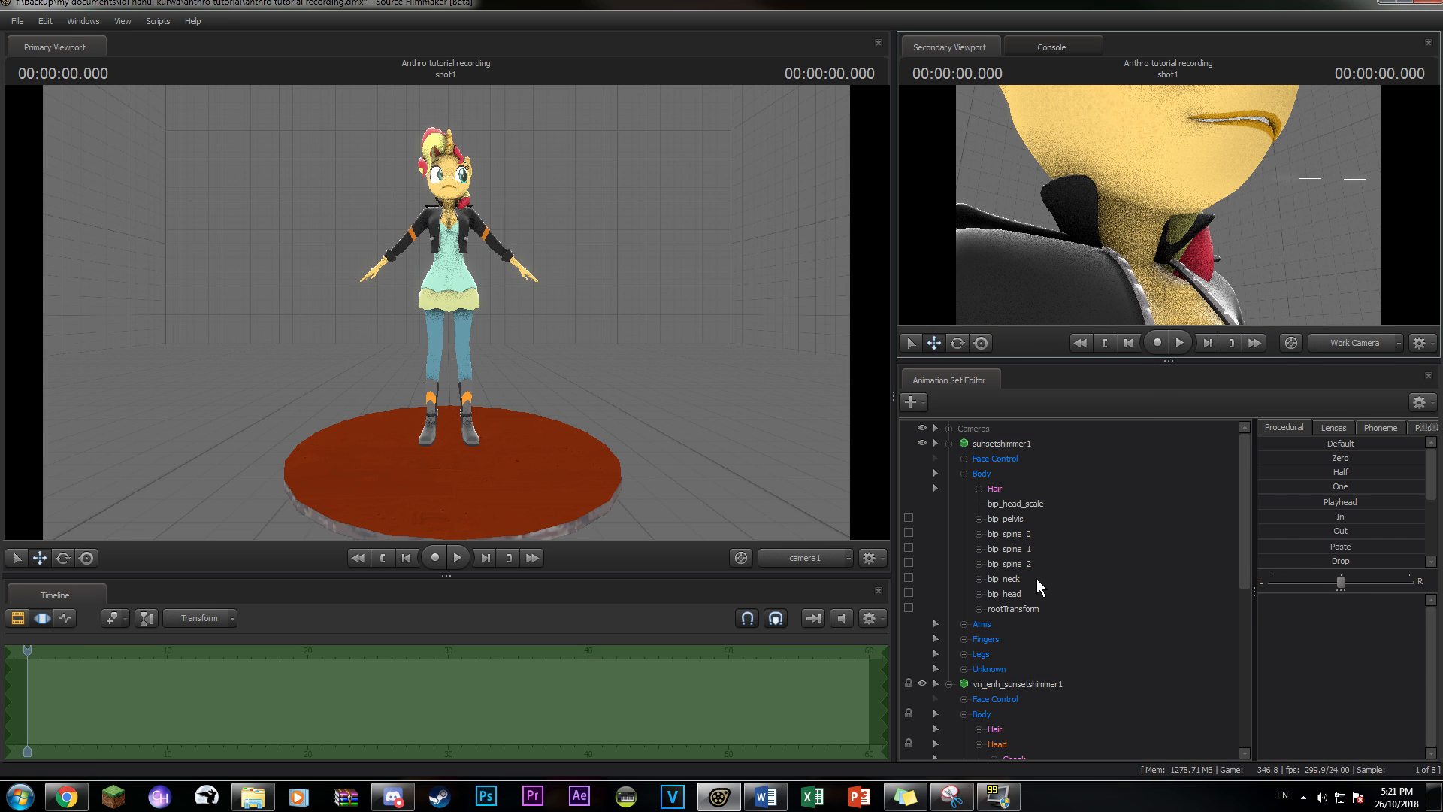
{"action": "scroll", "coordinate": [1022, 647], "scroll_direction": "down", "scroll_amount": 5}
{"action": "left_click", "coordinate": [1035, 638]}
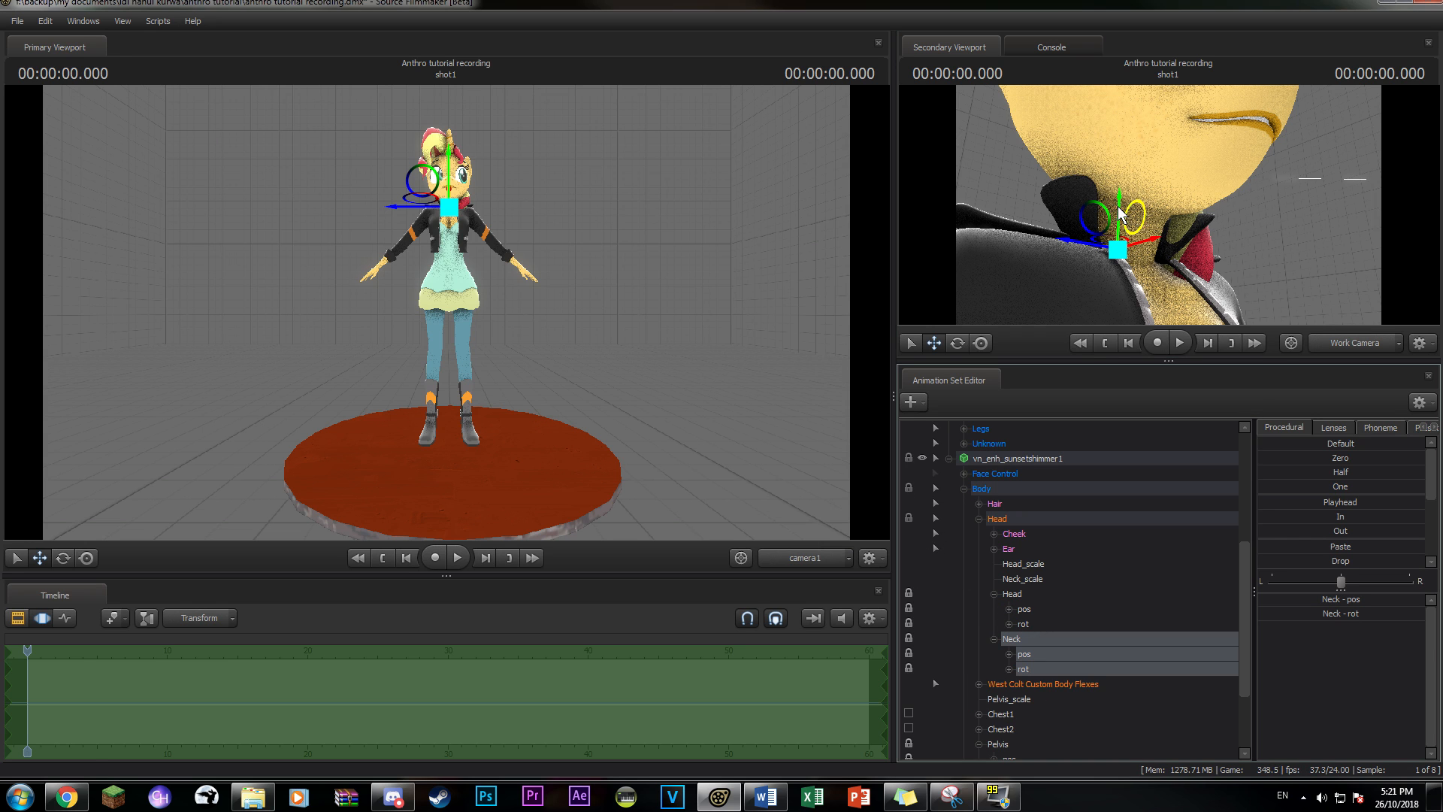
{"action": "left_click_drag", "start_coordinate": [1119, 213], "coordinate": [1118, 246]}
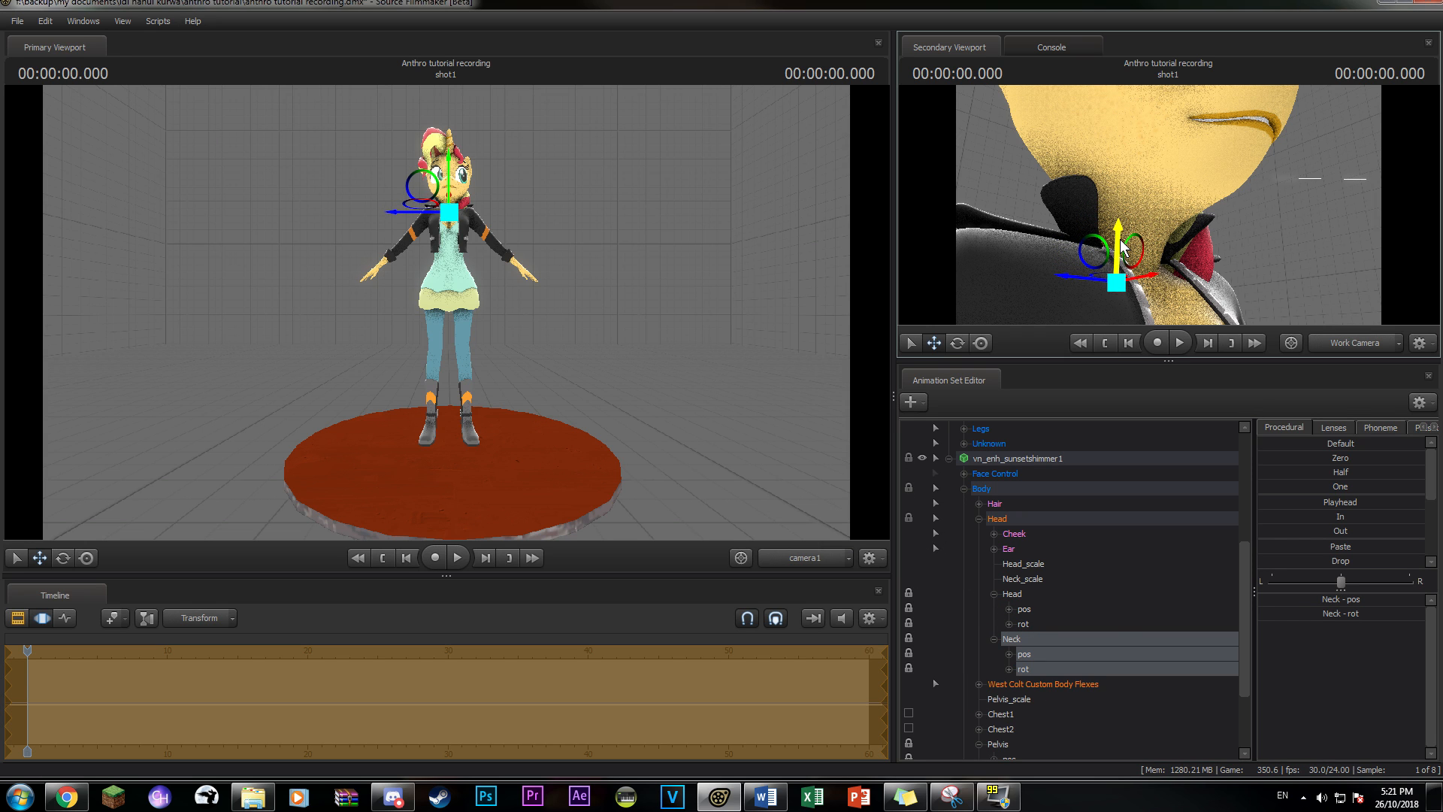
{"action": "key", "text": "f"}
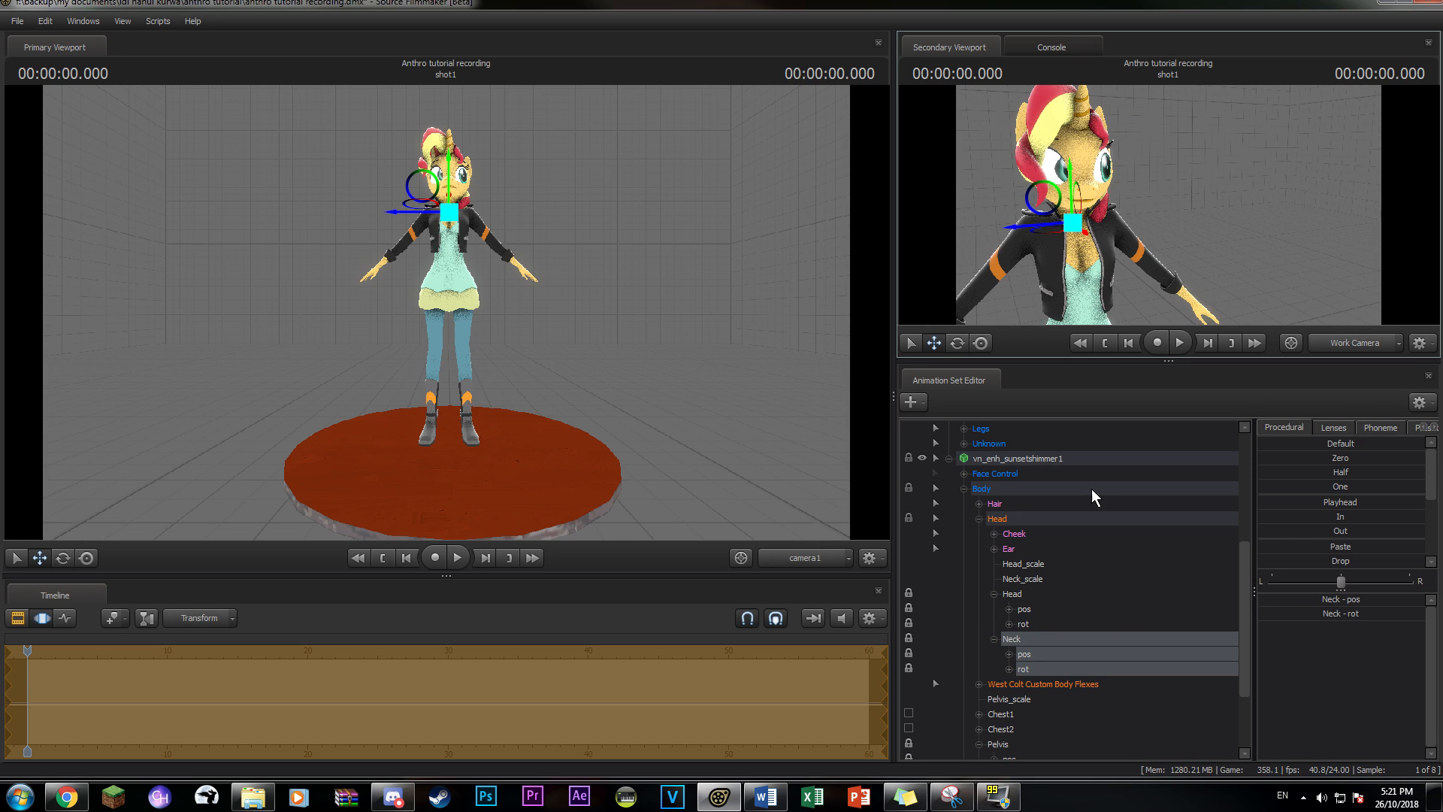
- Select viewTarget in the Eyes controls of vn_enh_sunsetshimmer1 and expand the Face Control group of sunsetshimmer1
{"action": "left_click", "coordinate": [967, 488]}
{"action": "left_click", "coordinate": [963, 700]}
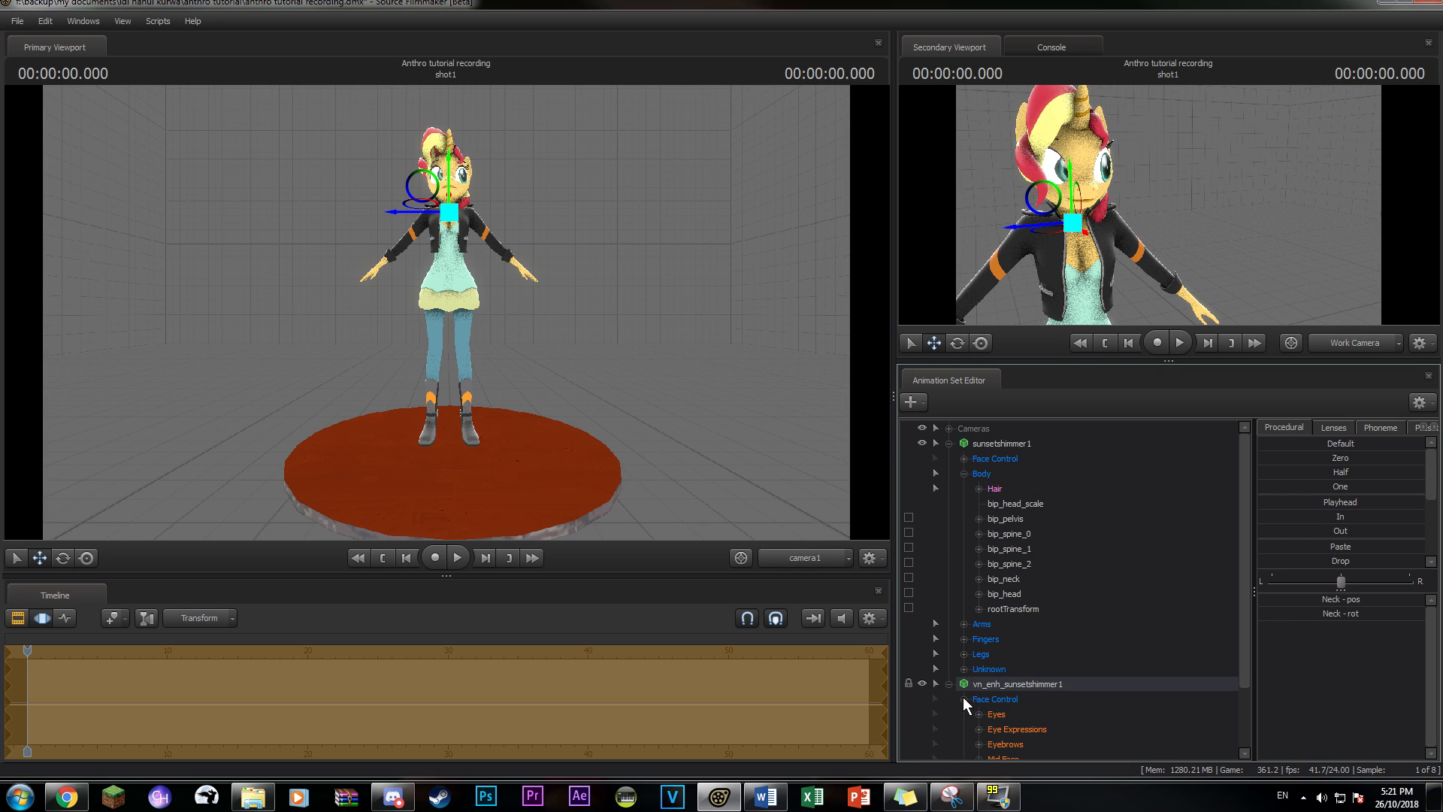
{"action": "left_click", "coordinate": [980, 712]}
{"action": "left_click", "coordinate": [1022, 655]}
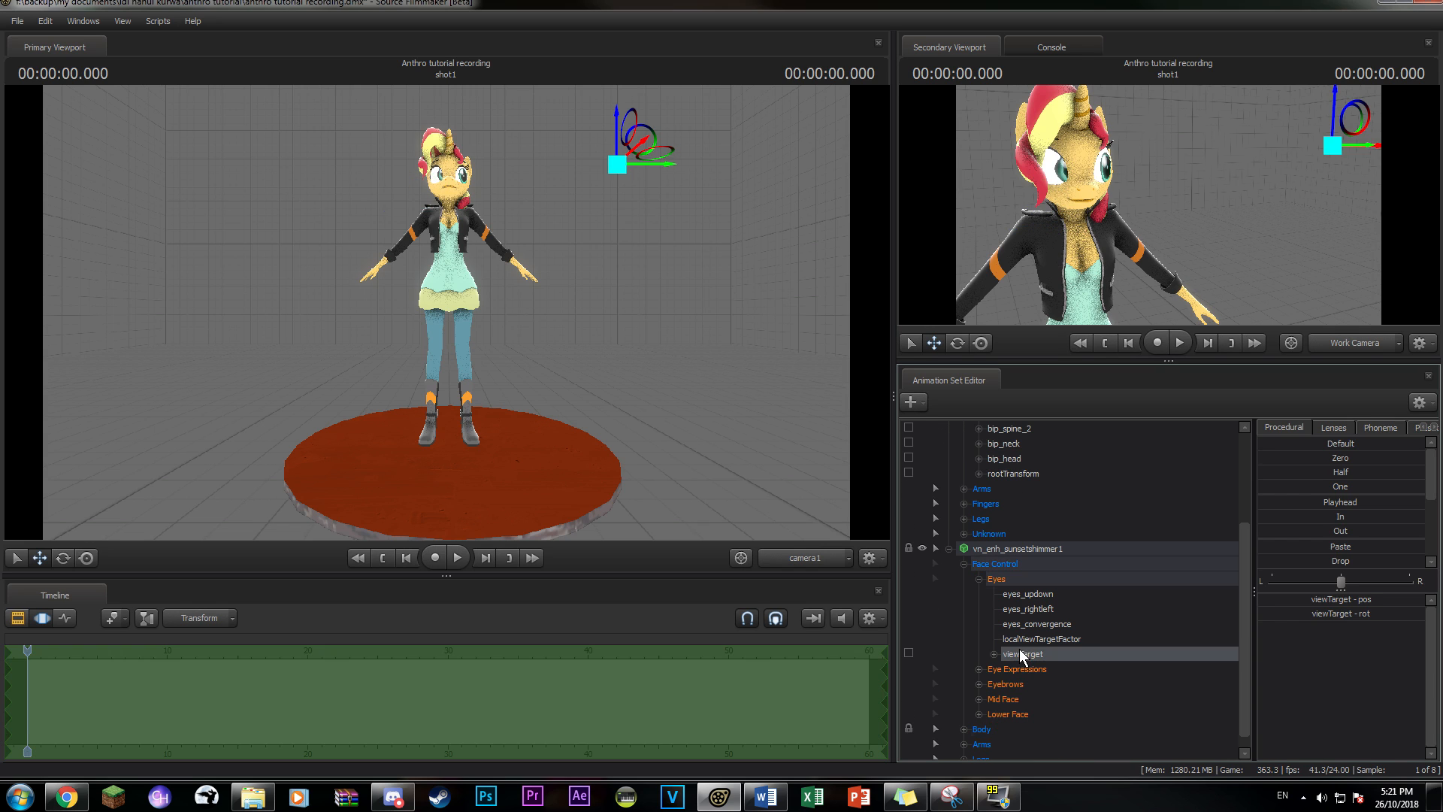
{"action": "scroll", "coordinate": [1014, 601], "scroll_direction": "up", "scroll_amount": 3}
{"action": "left_click", "coordinate": [965, 457]}
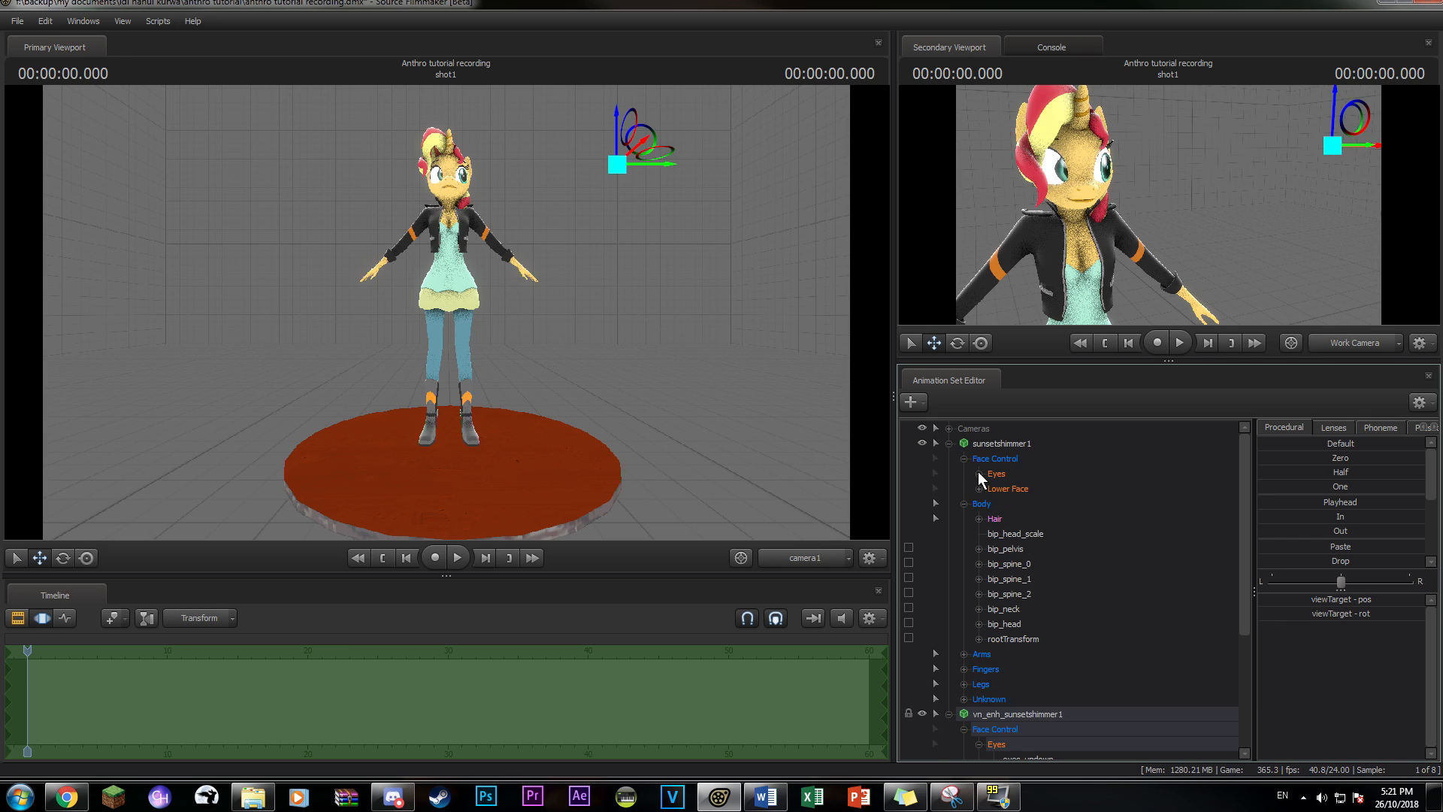
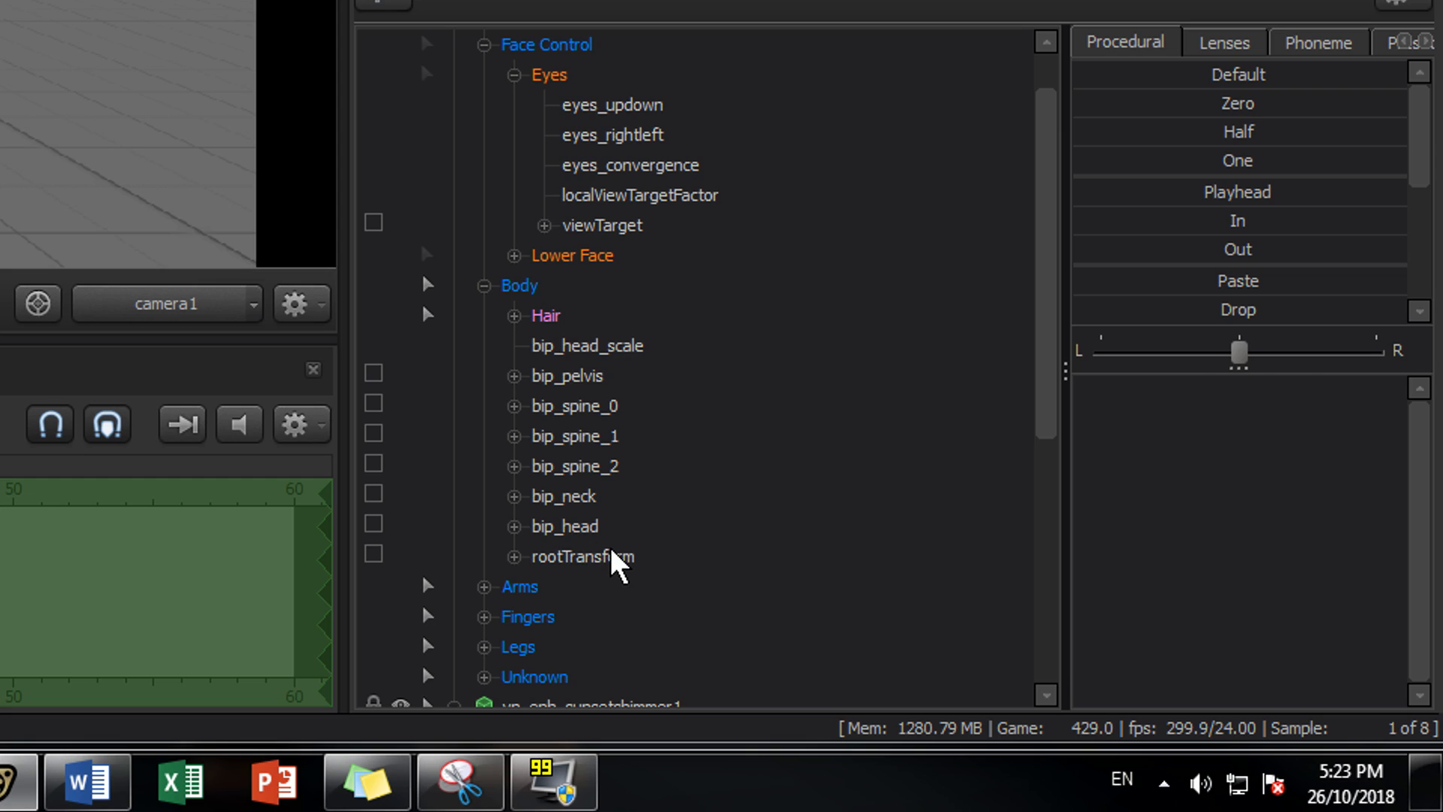
- Add a scale control to sunsetshimmer1's rootTransform and set rootTransform_scale to 0.166667
{"action": "right_click", "coordinate": [611, 555]}
{"action": "left_click", "coordinate": [709, 340]}
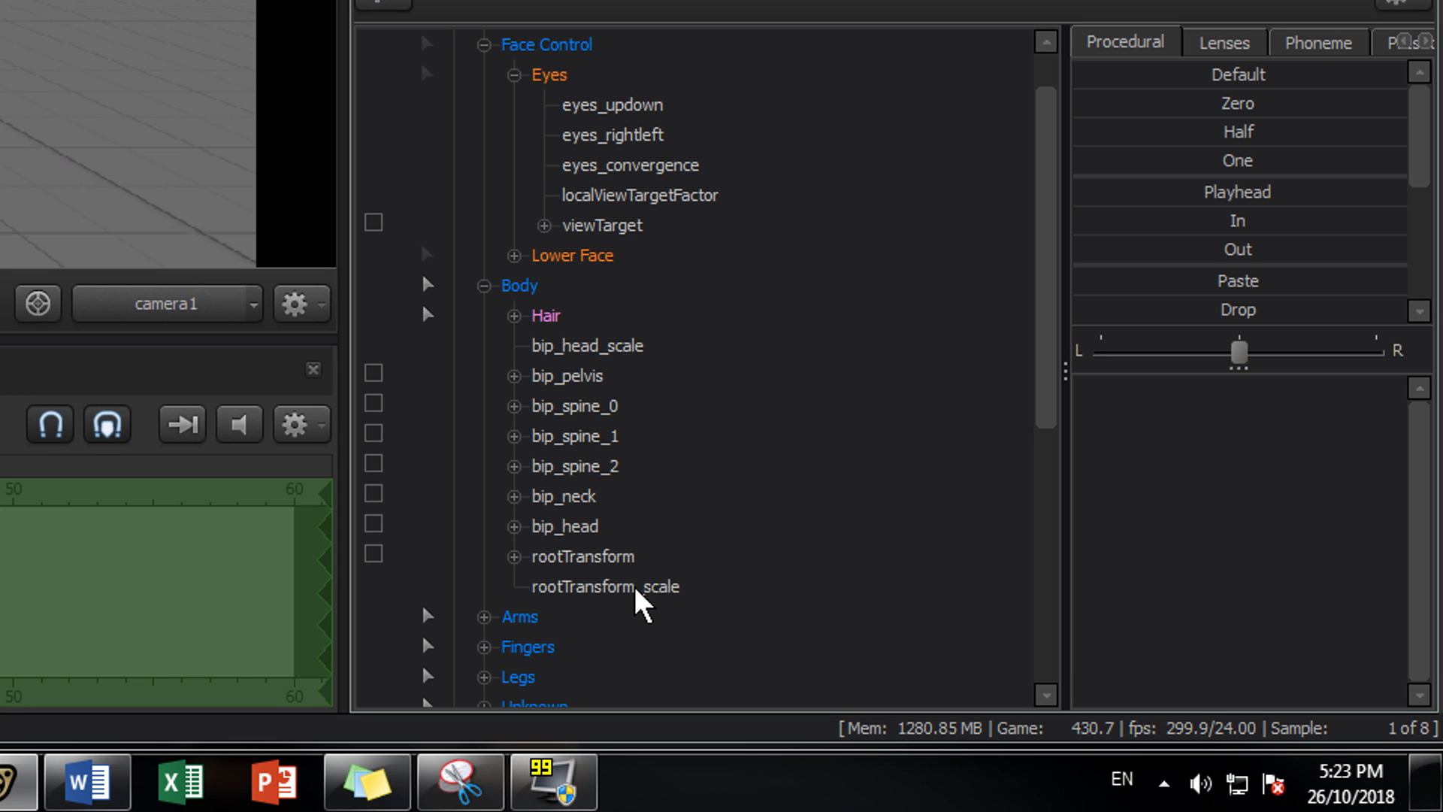
{"action": "left_click", "coordinate": [677, 587]}
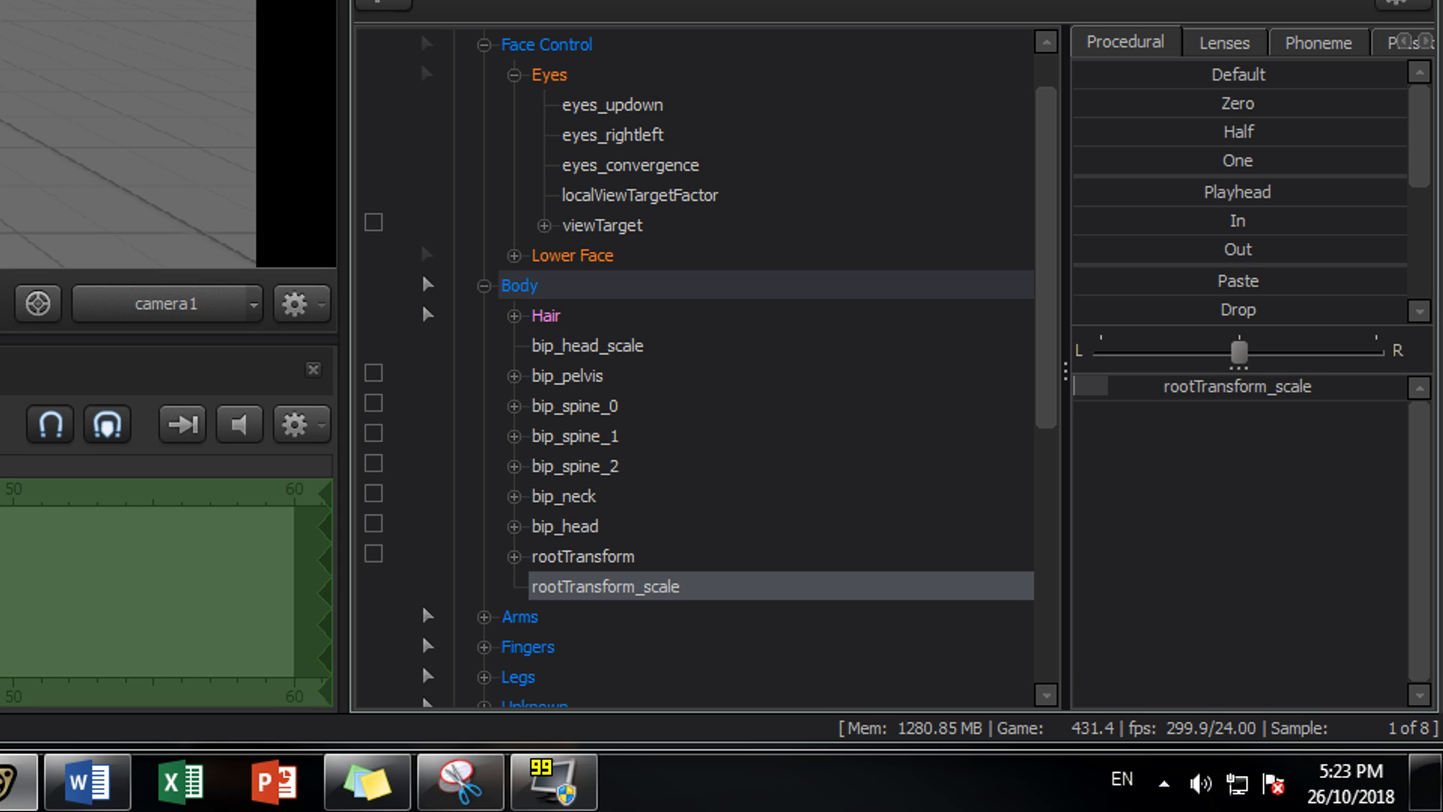
{"action": "left_click", "coordinate": [1210, 389]}
{"action": "type", "text": "0.166"}
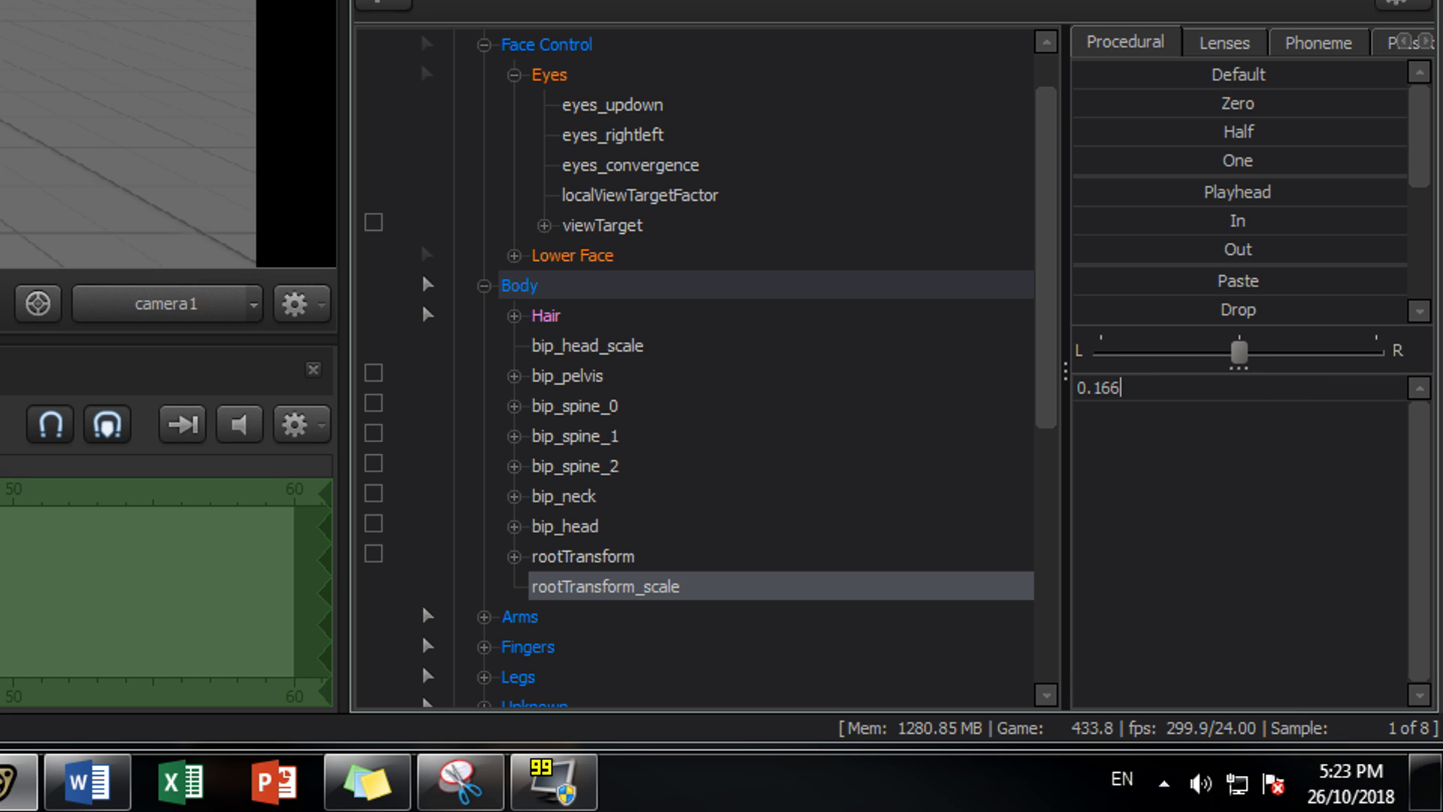
{"action": "type", "text": "667"}
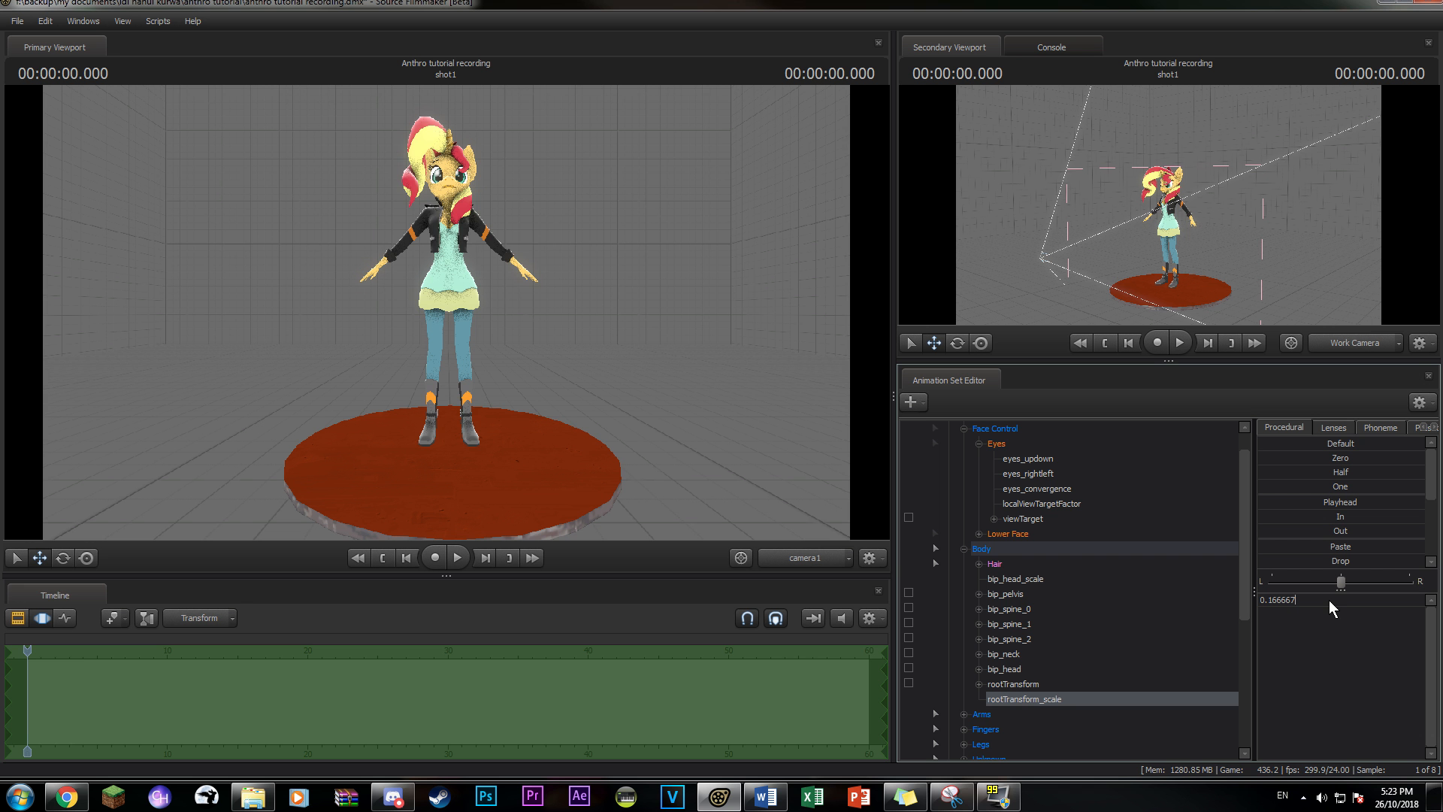
{"action": "key", "text": "Return"}
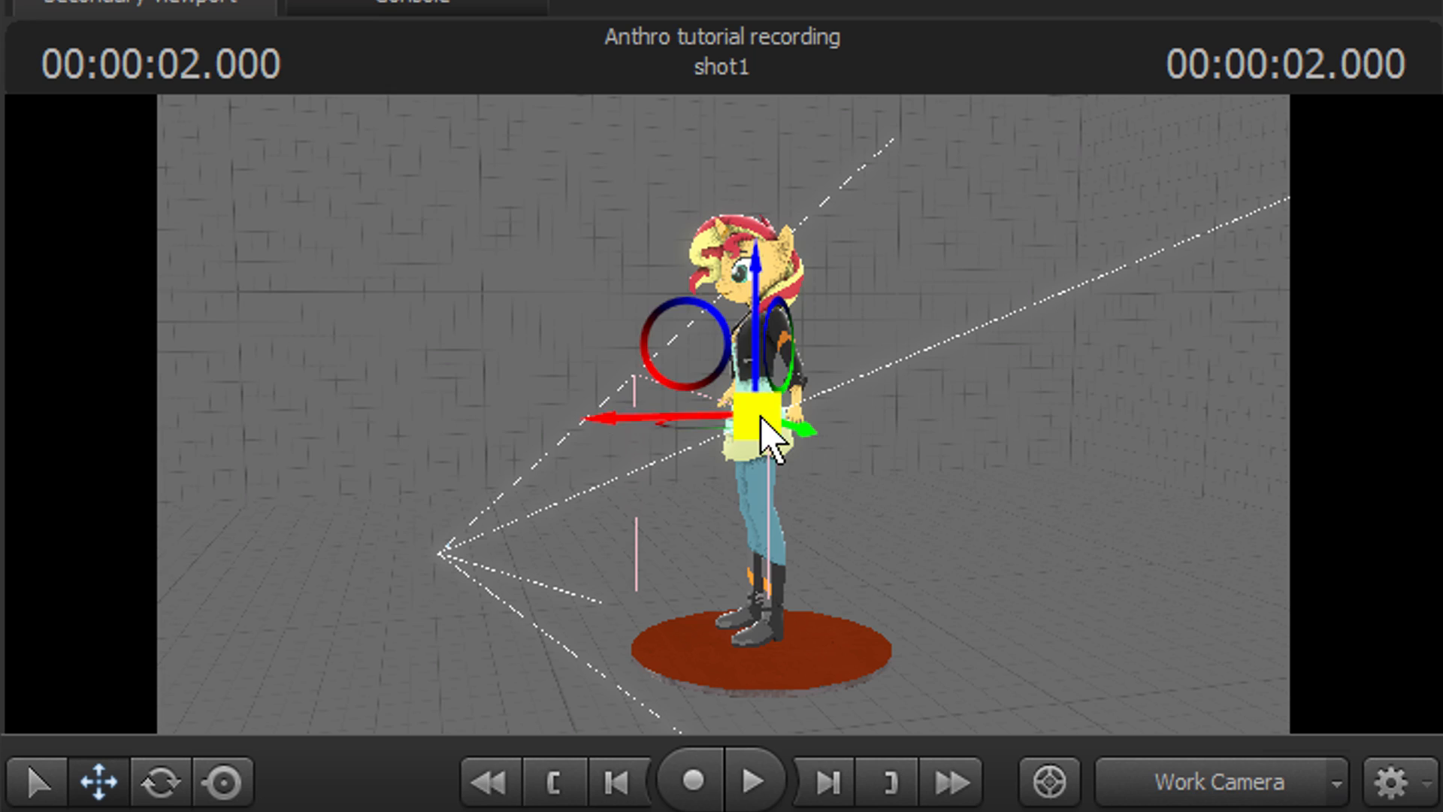
{"action": "key", "text": "space"}
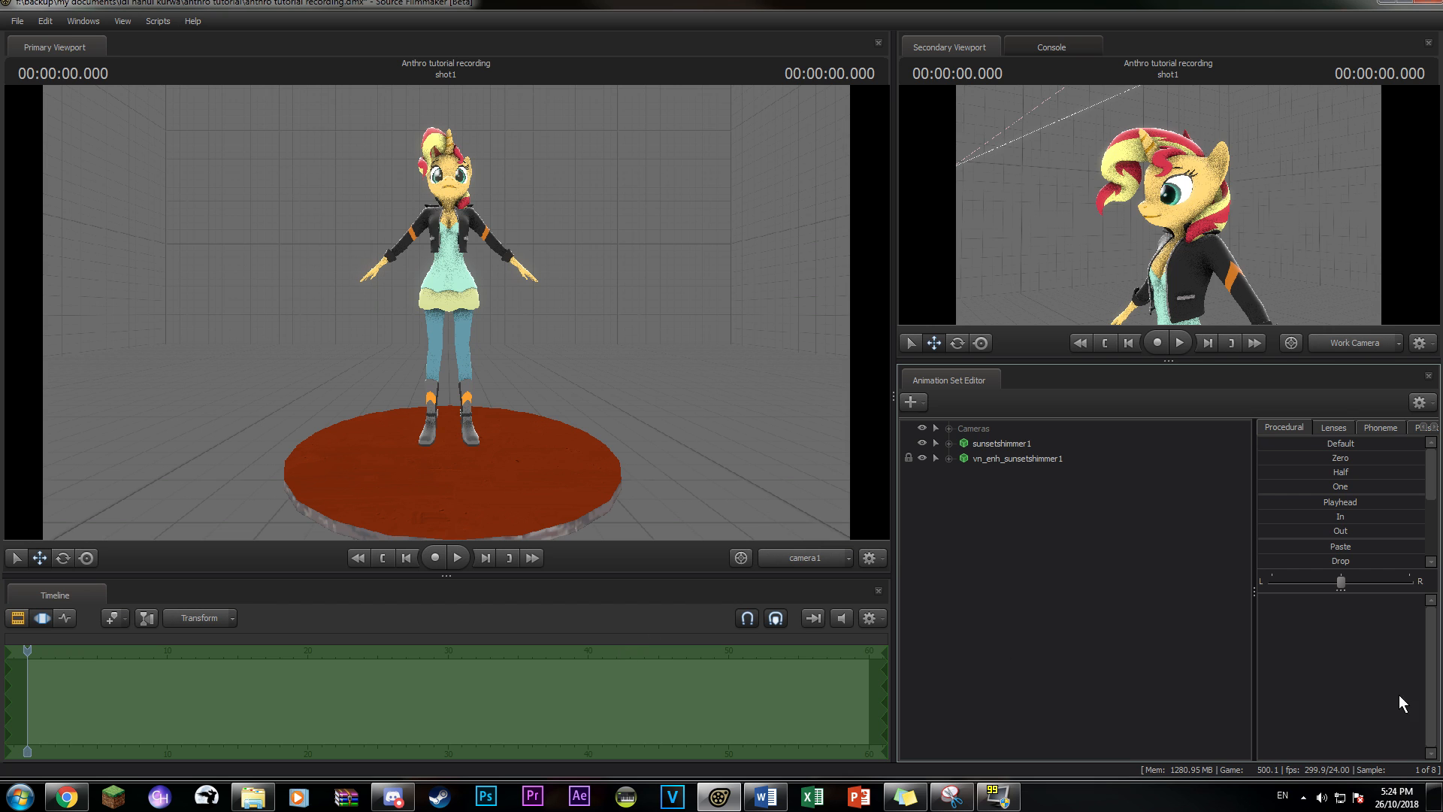
- Create an animation set for a new model using eqg\sunsetshimmer_shorts.mdl
{"action": "left_click", "coordinate": [912, 405]}
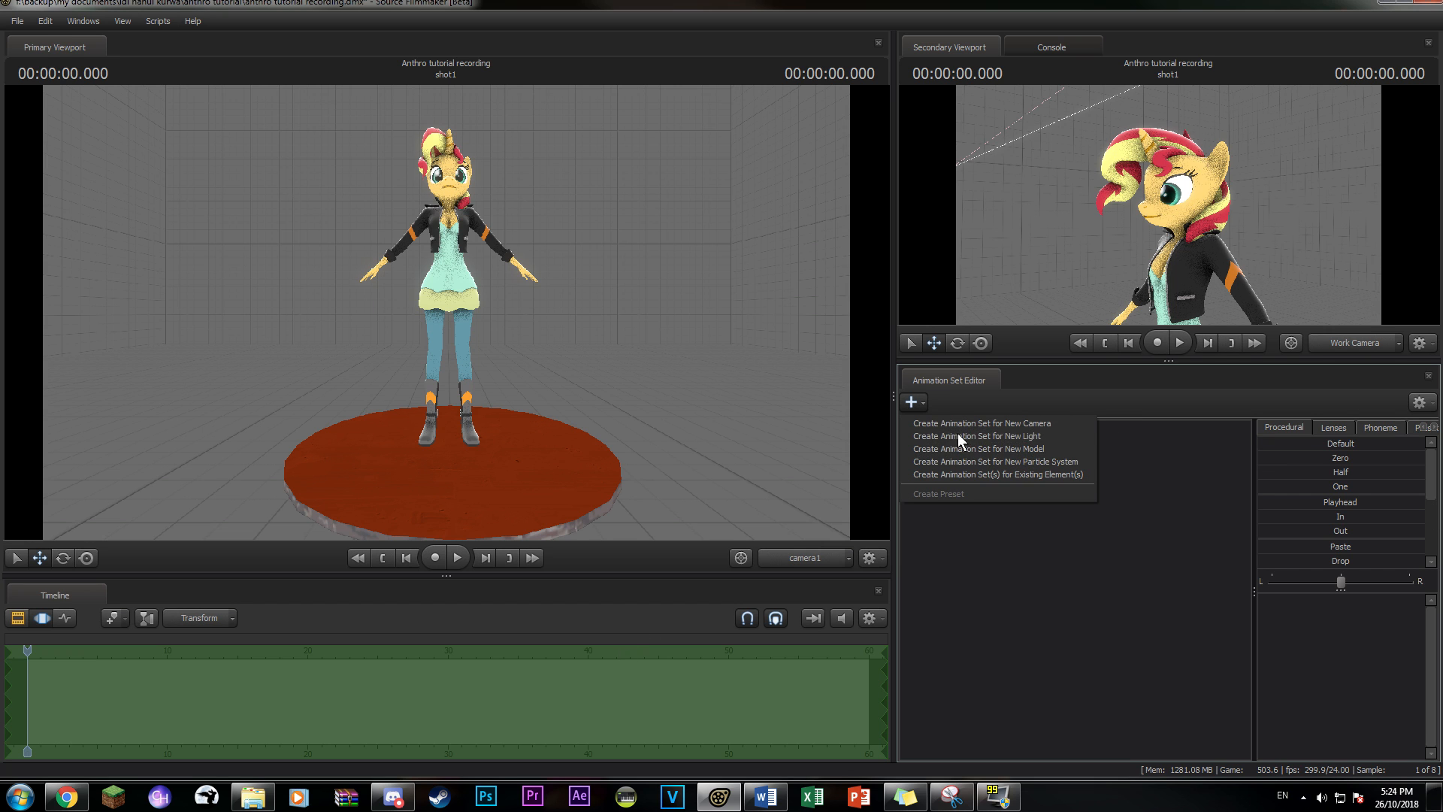
{"action": "left_click", "coordinate": [967, 445]}
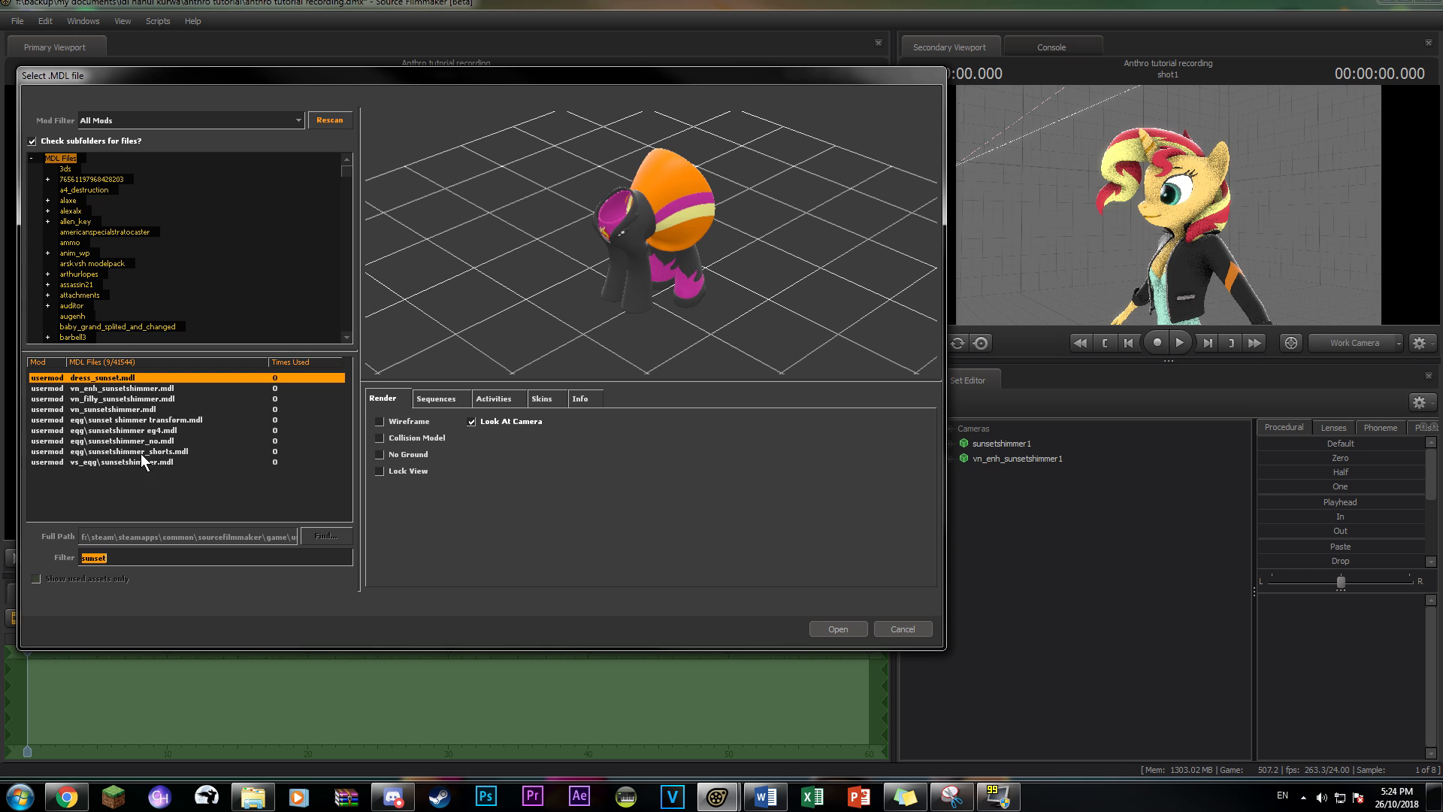
{"action": "left_click", "coordinate": [141, 451]}
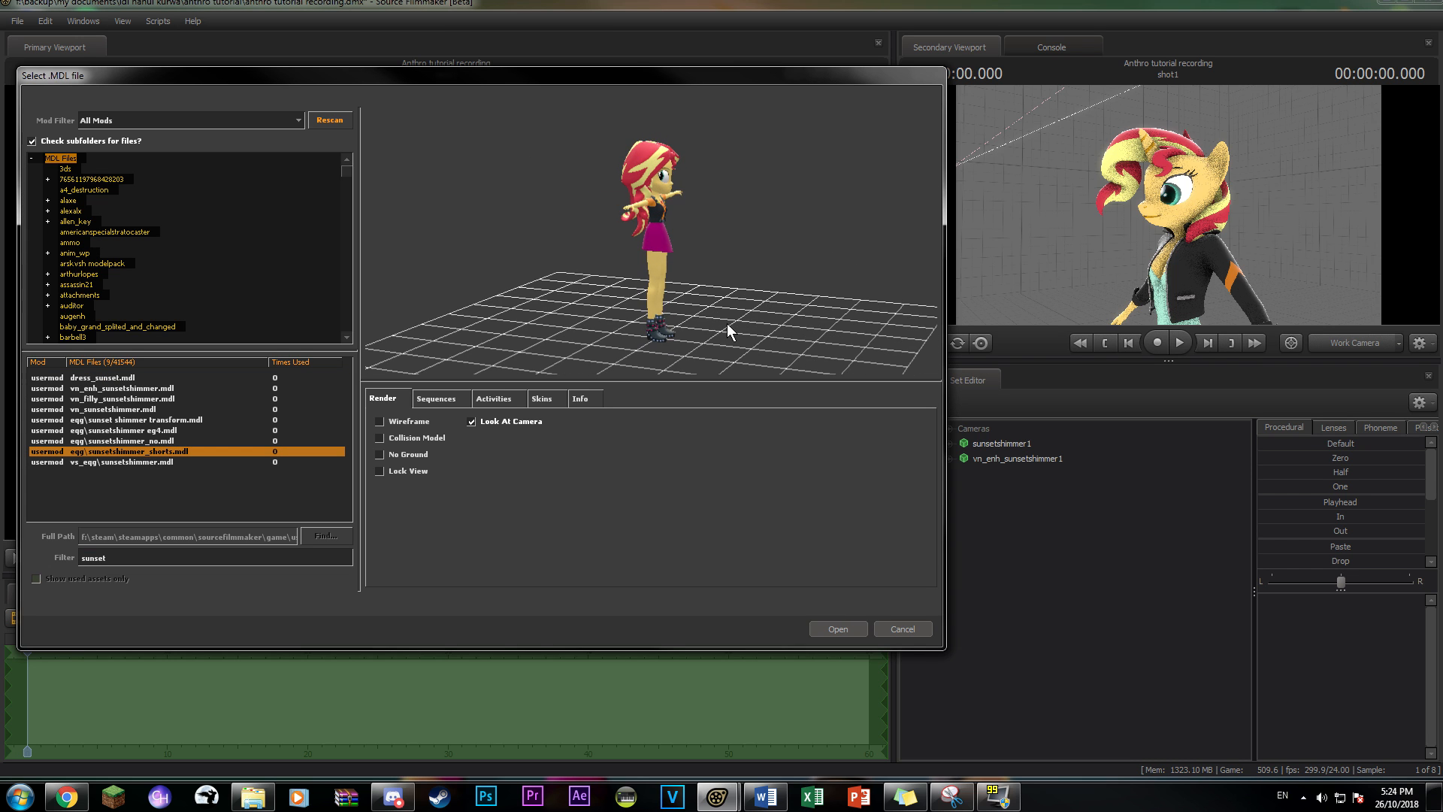
{"action": "left_click_drag", "start_coordinate": [737, 268], "coordinate": [744, 301]}
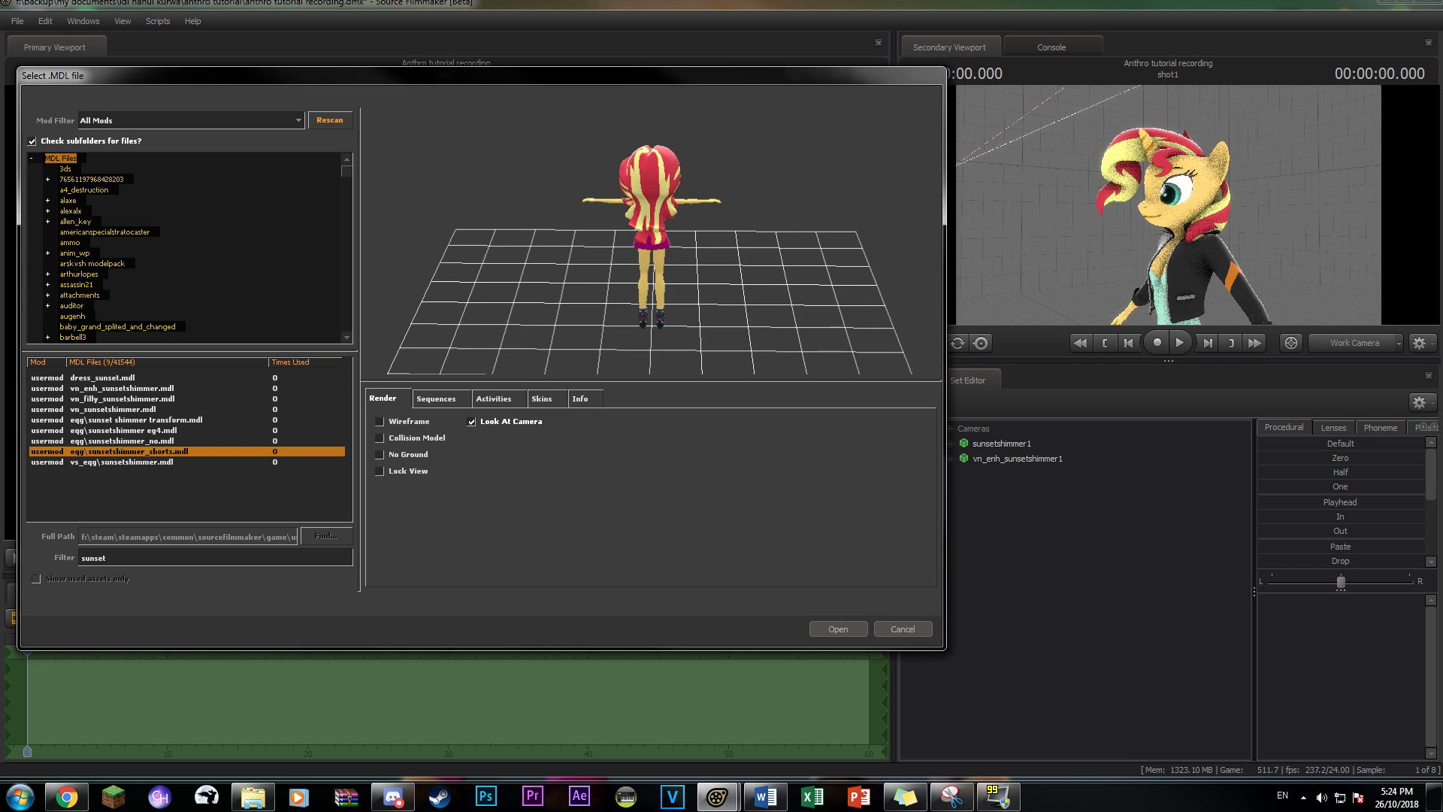
{"action": "scroll", "coordinate": [737, 268], "scroll_direction": "up", "scroll_amount": 4}
{"action": "scroll", "coordinate": [657, 286], "scroll_direction": "down", "scroll_amount": 5}
{"action": "left_click", "coordinate": [853, 629]}
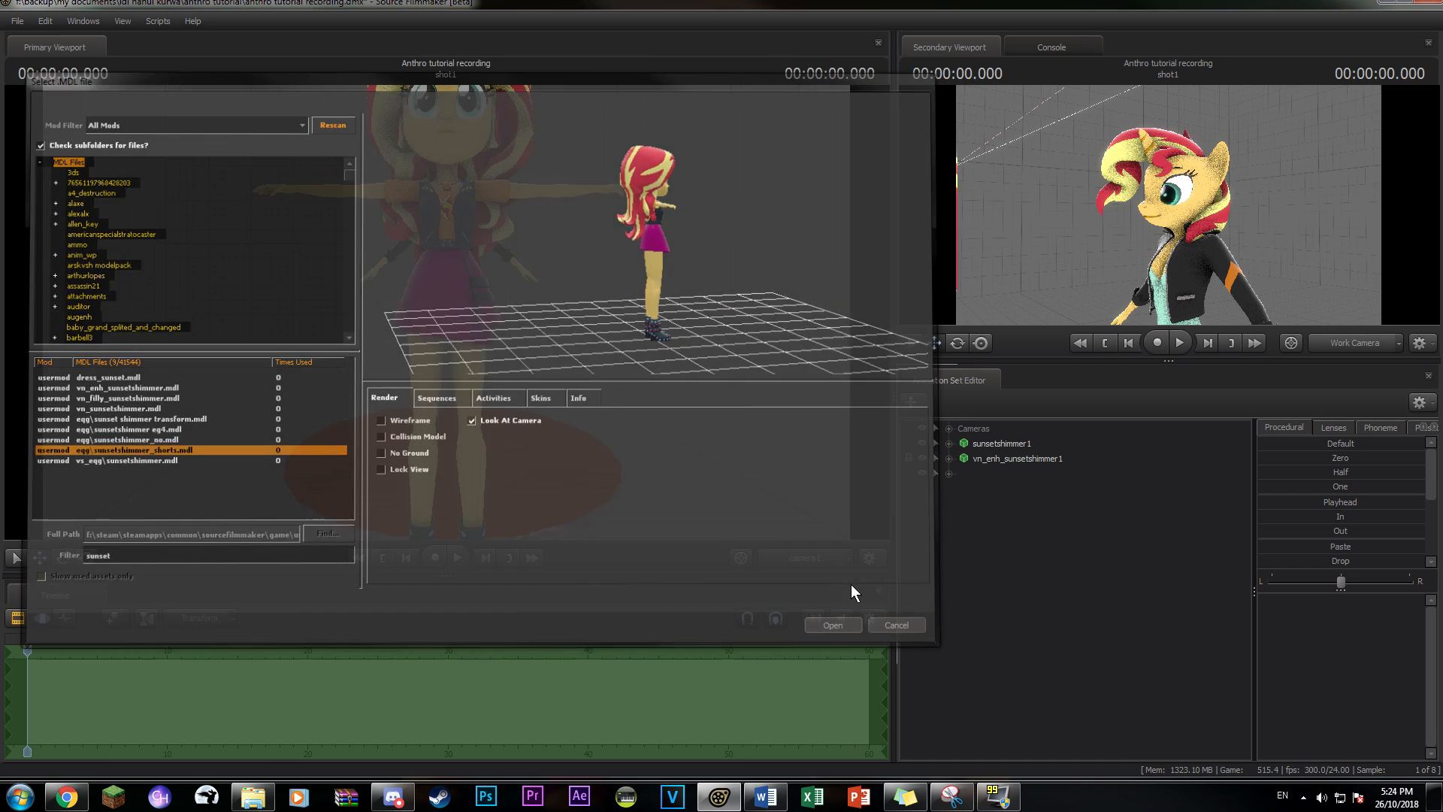
- Move the sunsetshimmer_shorts1 model beside the anthro character on the platform and collapse the vn_enh_sunsetshimmer1 groups
{"action": "left_click", "coordinate": [1016, 475]}
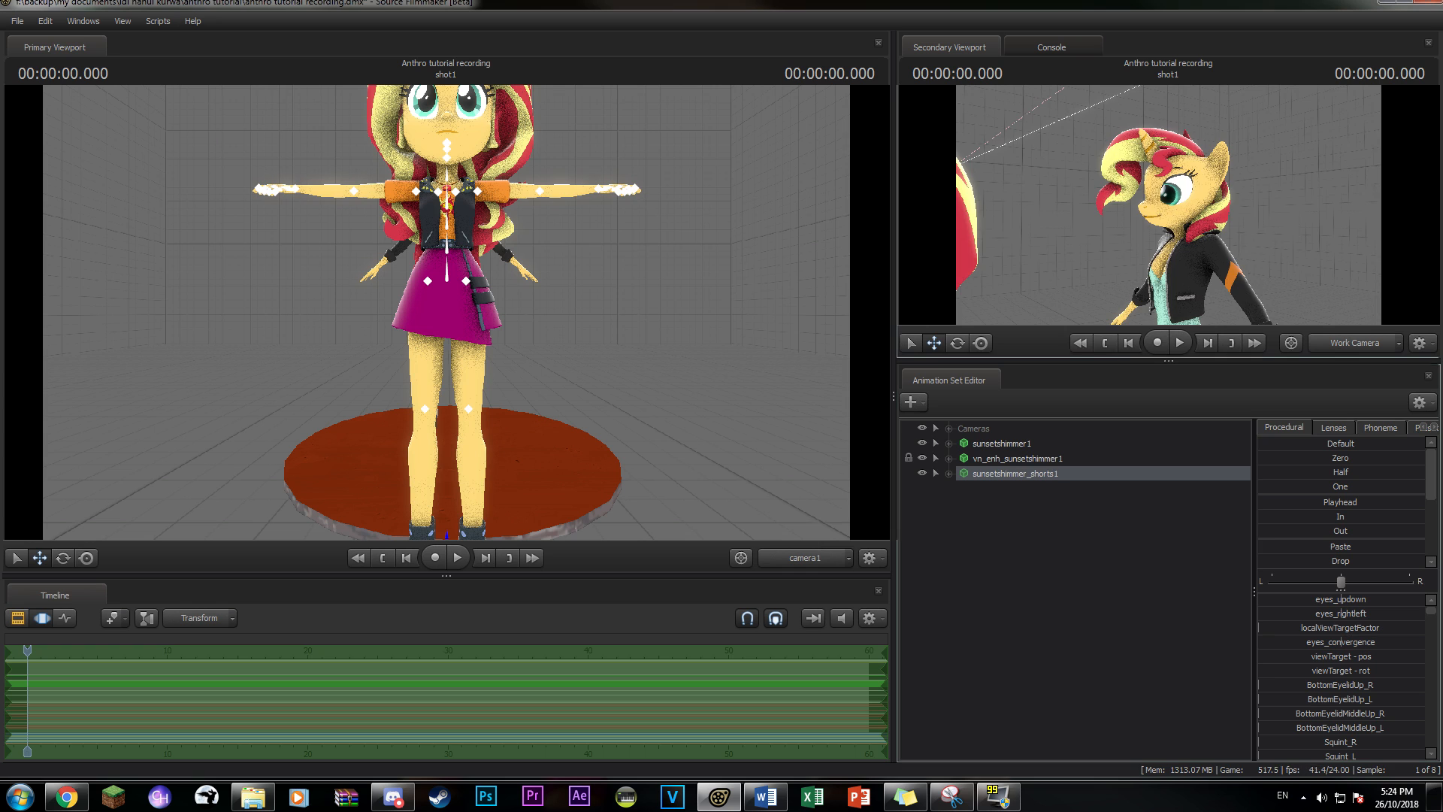
{"action": "left_click_drag", "start_coordinate": [1068, 278], "coordinate": [1118, 253]}
{"action": "left_click_drag", "start_coordinate": [1002, 308], "coordinate": [1119, 273]}
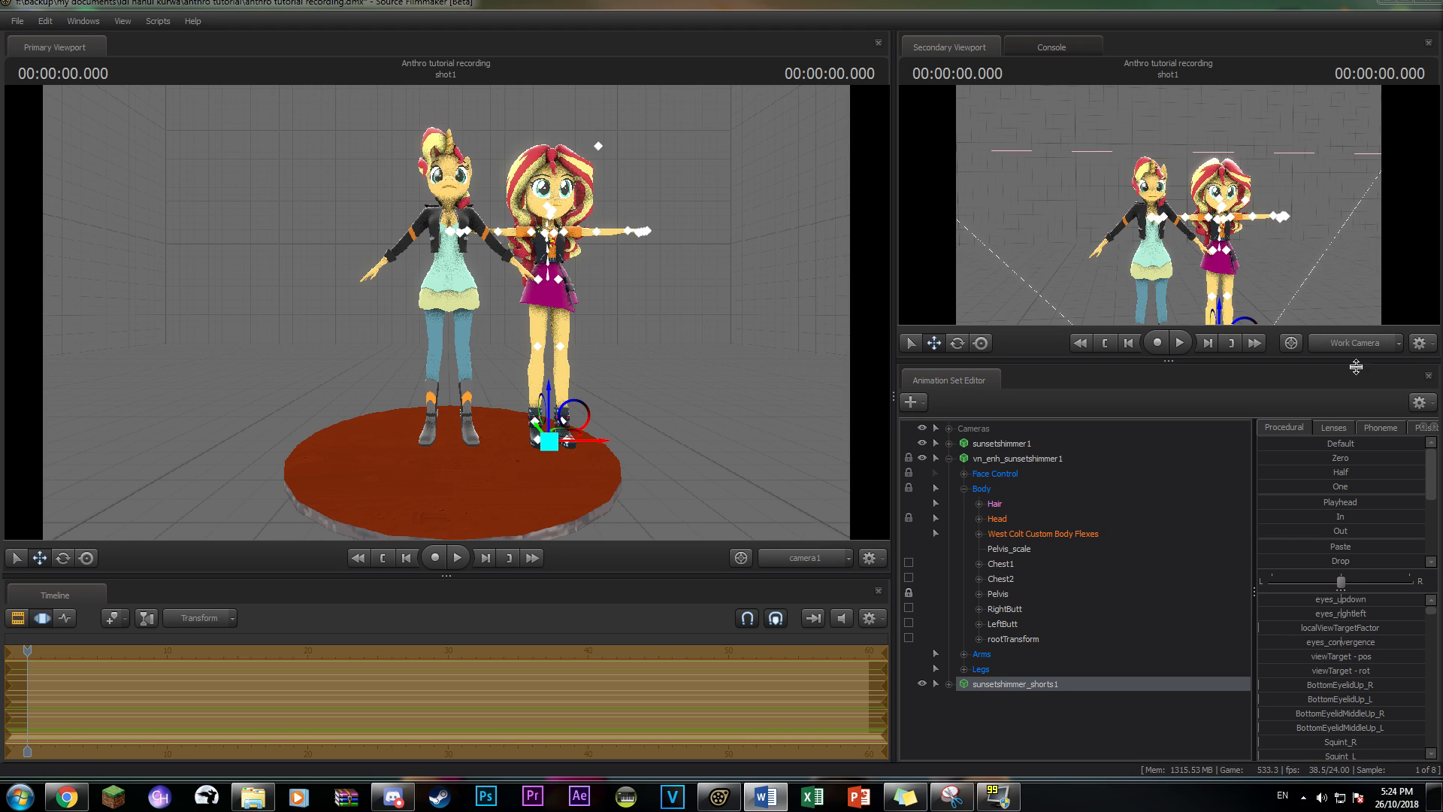
{"action": "left_click", "coordinate": [964, 488]}
{"action": "left_click", "coordinate": [949, 459]}
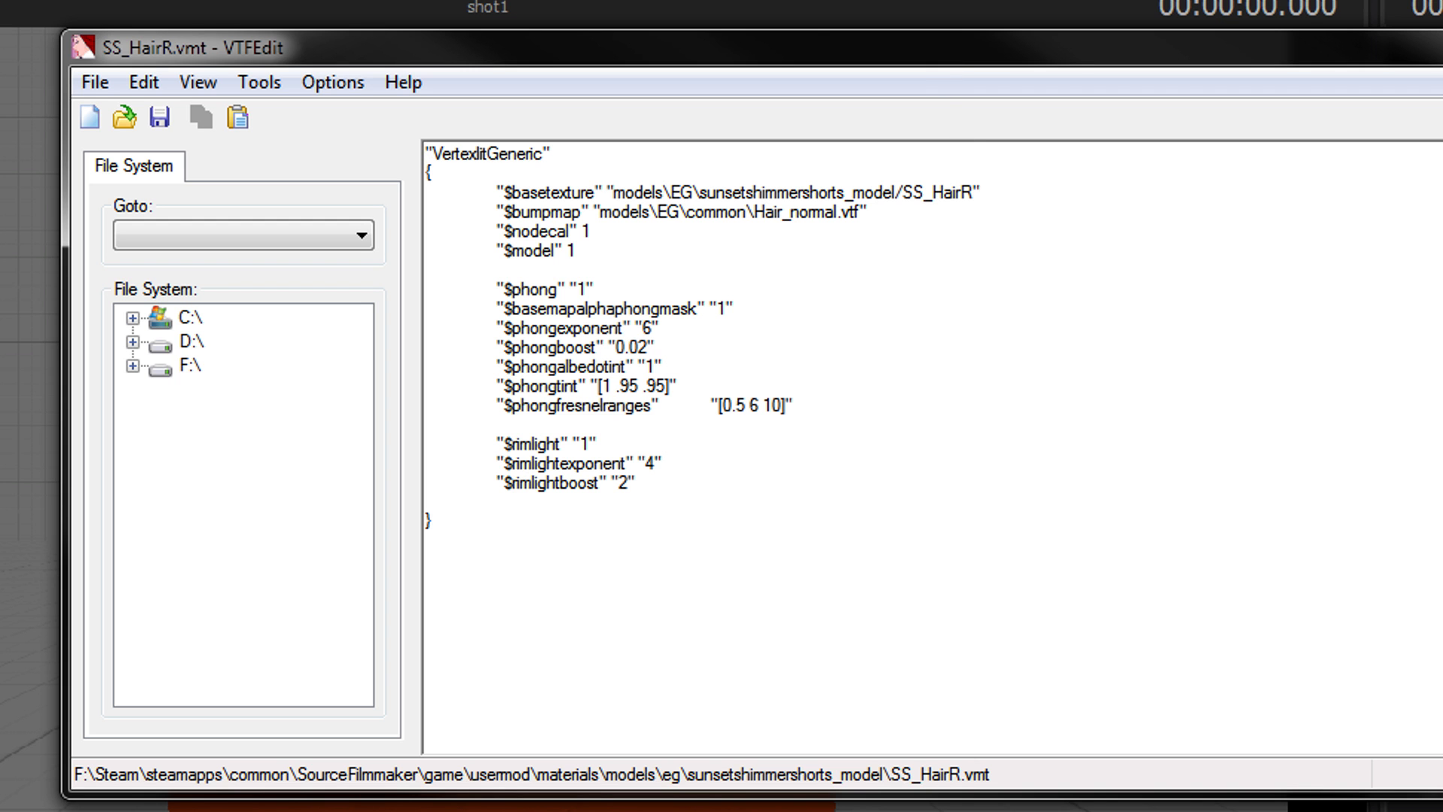
- In VTFEdit, comment out the $bumpmap line of SS_HairR.vmt with //, and delete that line
{"action": "left_click_drag", "start_coordinate": [866, 212], "coordinate": [498, 212]}
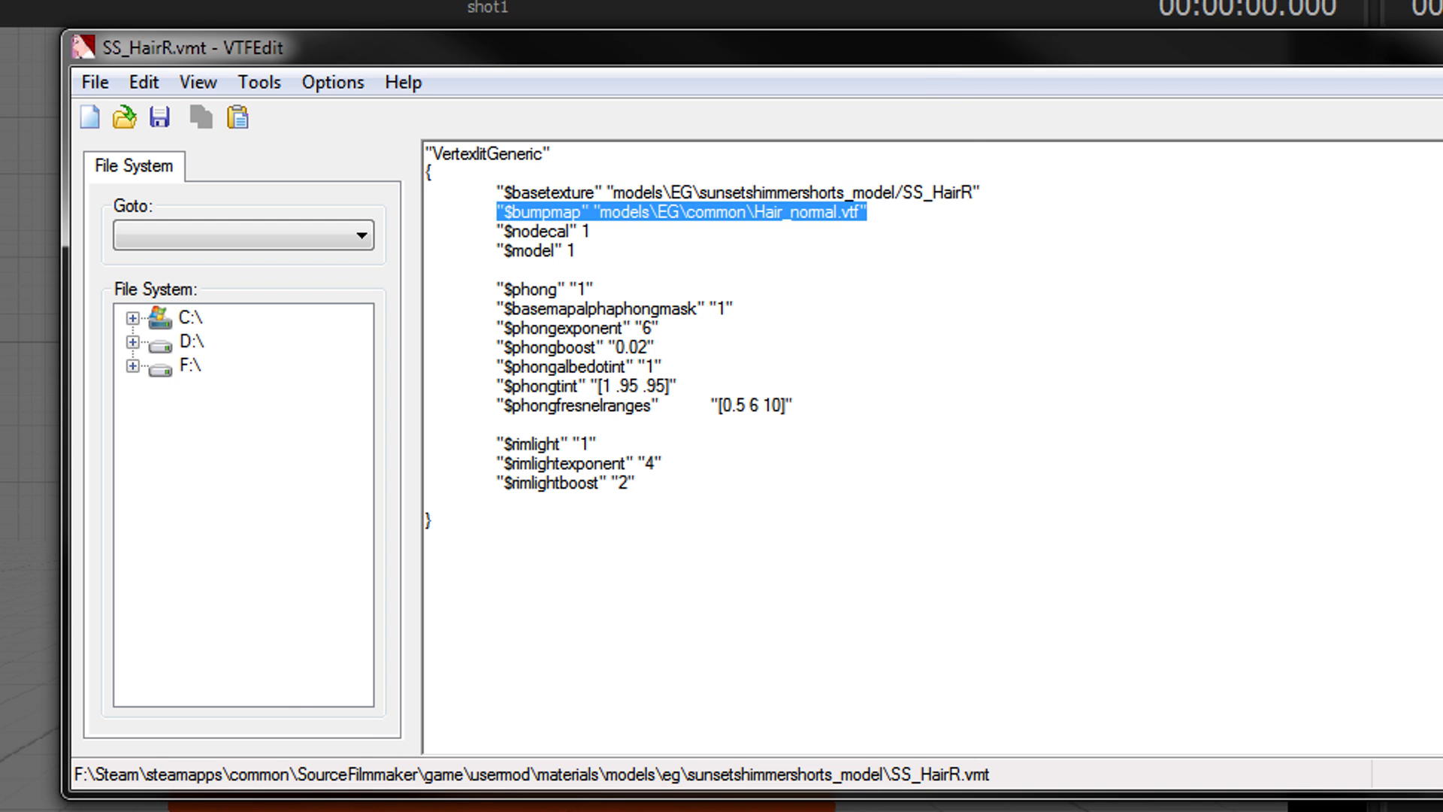
{"action": "left_click", "coordinate": [427, 211]}
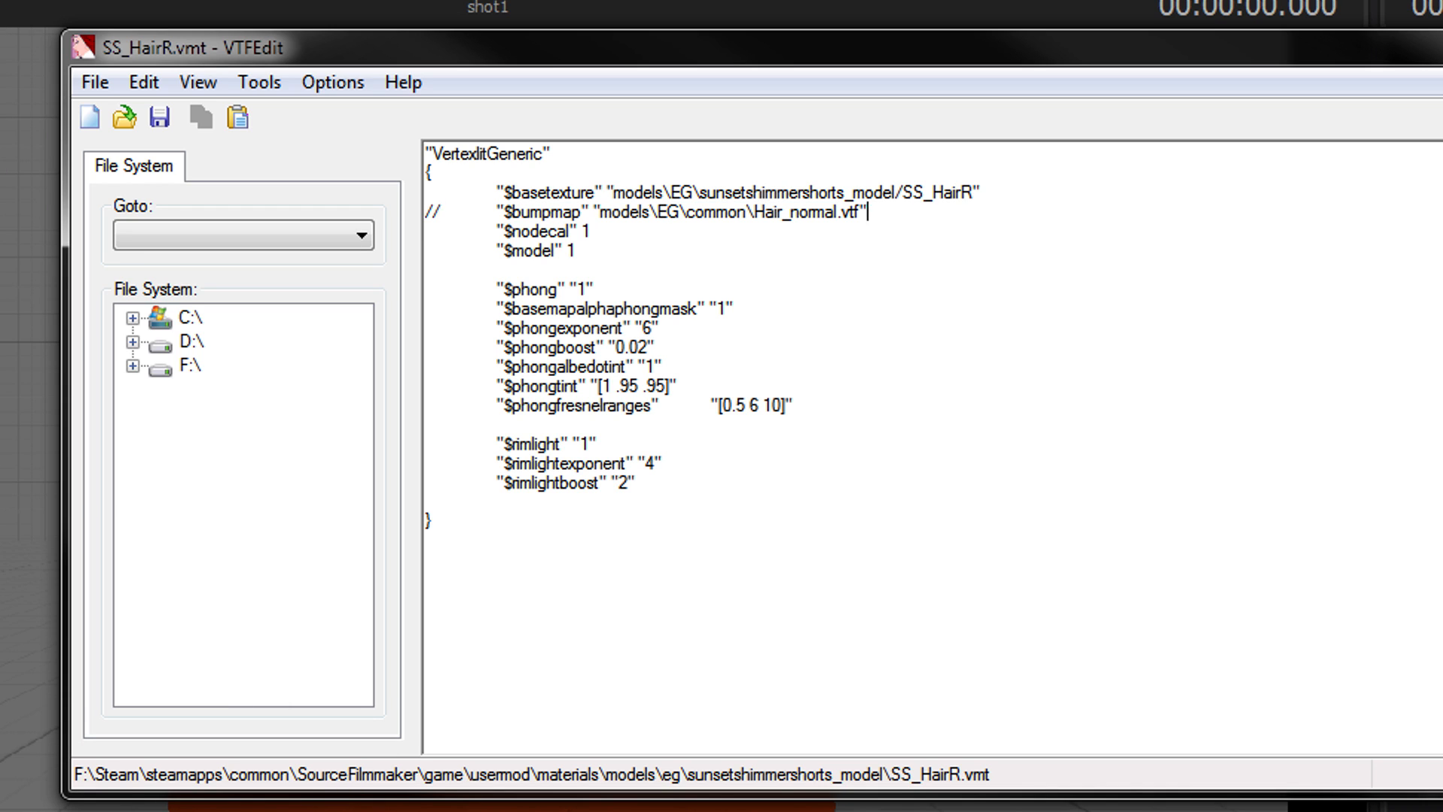
{"action": "left_click_drag", "start_coordinate": [868, 212], "coordinate": [426, 212]}
{"action": "key", "text": "BackSpace"}
{"action": "key", "text": "BackSpace"}
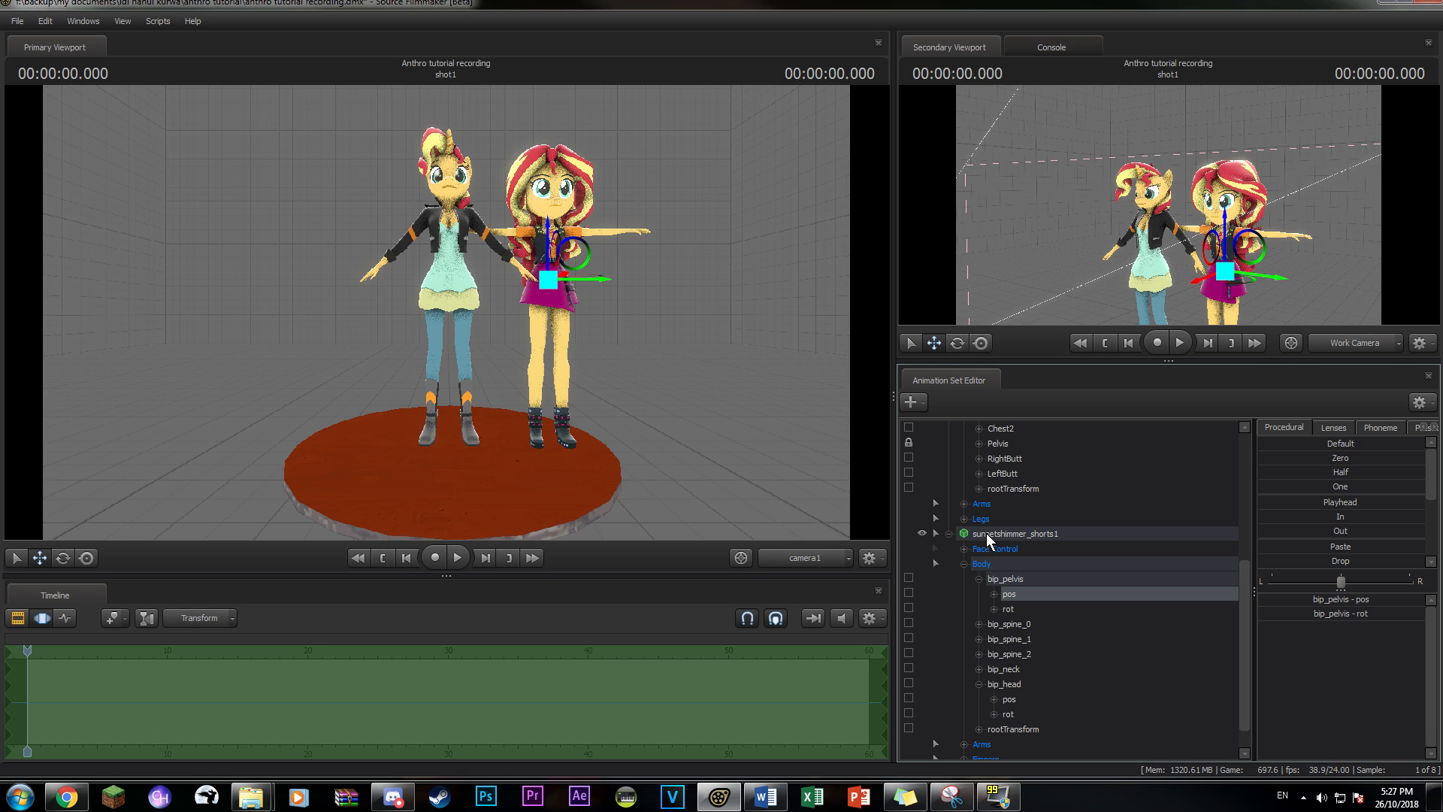
- In Source Filmmaker, lock sunsetshimmer_shorts1's bip_head to the Head bone of vn_enh_sunsetshimmer1 and zero its position
{"action": "scroll", "coordinate": [989, 496], "scroll_direction": "up", "scroll_amount": 1}
{"action": "scroll", "coordinate": [1014, 501], "scroll_direction": "up", "scroll_amount": 2}
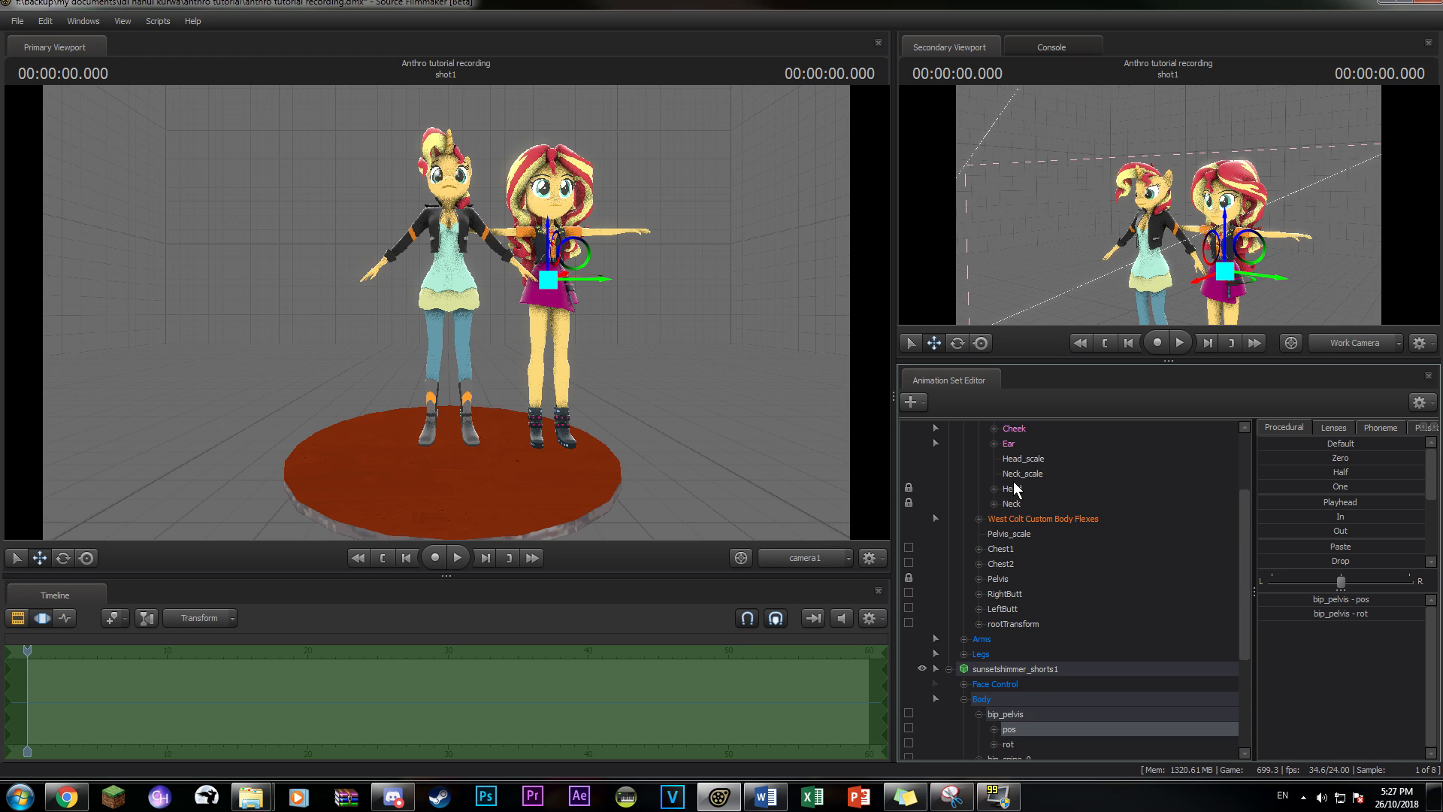
{"action": "left_click_drag", "start_coordinate": [1016, 488], "coordinate": [1036, 670]}
{"action": "left_click", "coordinate": [1030, 679]}
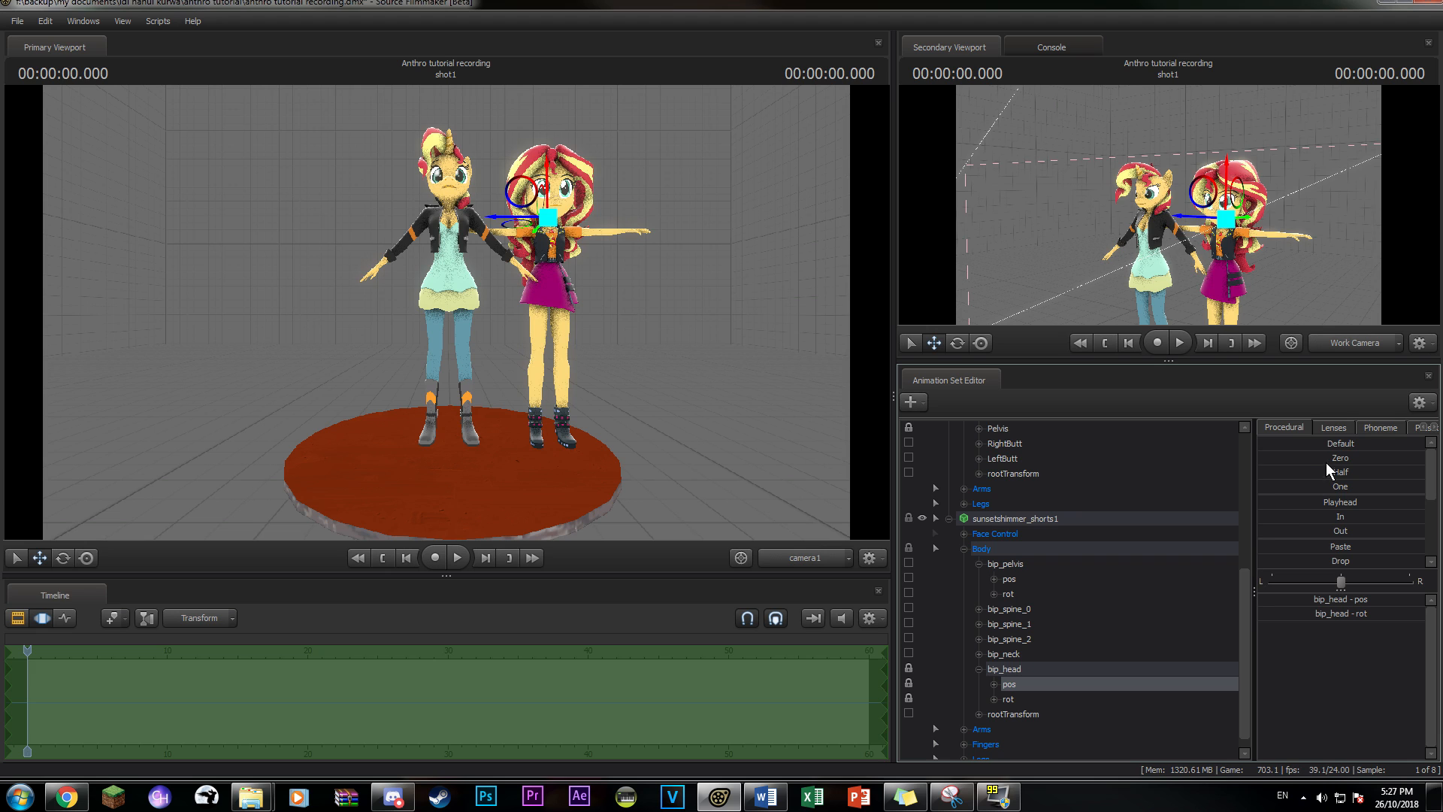
{"action": "left_click_drag", "start_coordinate": [1327, 458], "coordinate": [1398, 481]}
- Lock sunsetshimmer_shorts1's bip_pelvis to the Head bone of vn_enh_sunsetshimmer1 and zero its position
{"action": "scroll", "coordinate": [1077, 531], "scroll_direction": "up", "scroll_amount": 2}
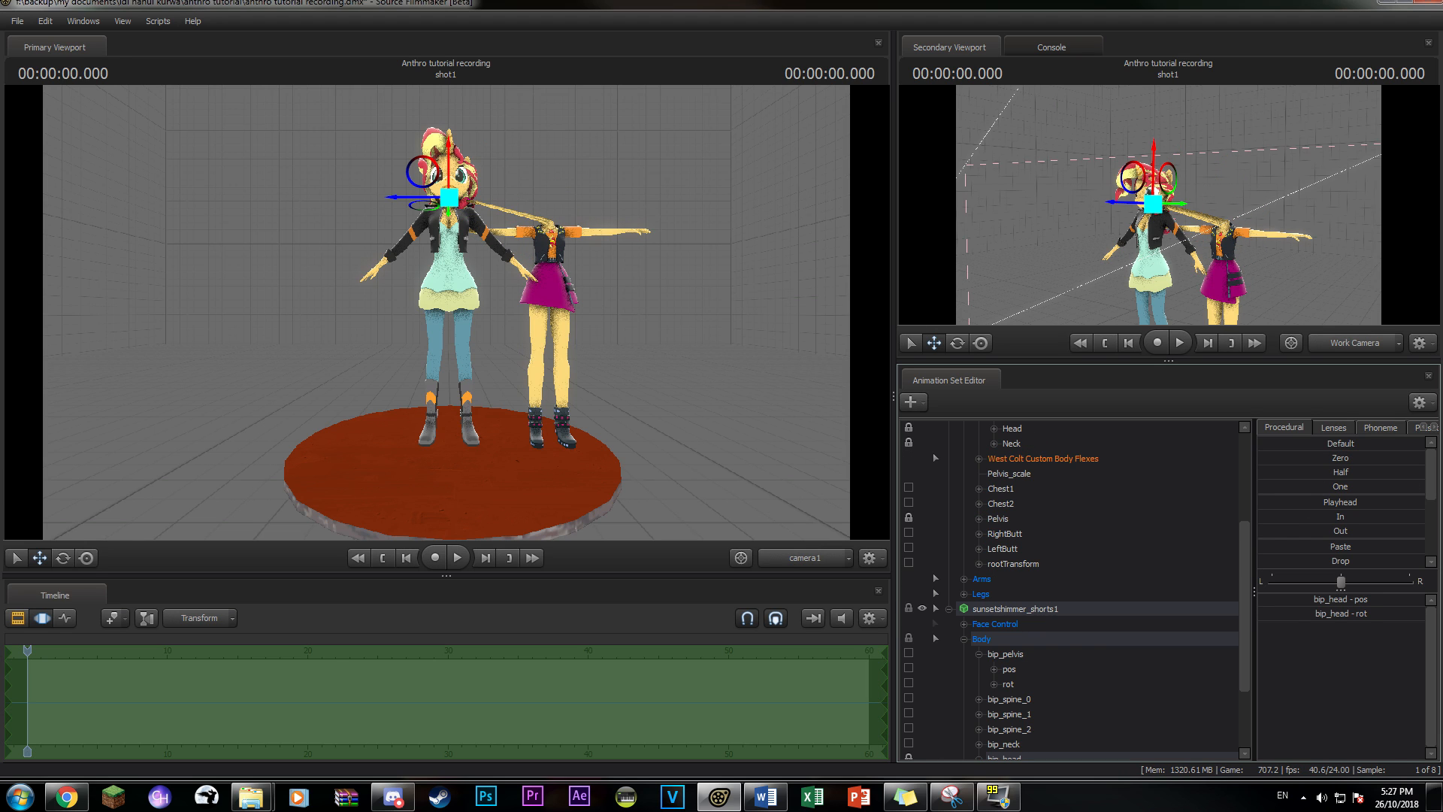
{"action": "left_click_drag", "start_coordinate": [1011, 428], "coordinate": [1040, 657]}
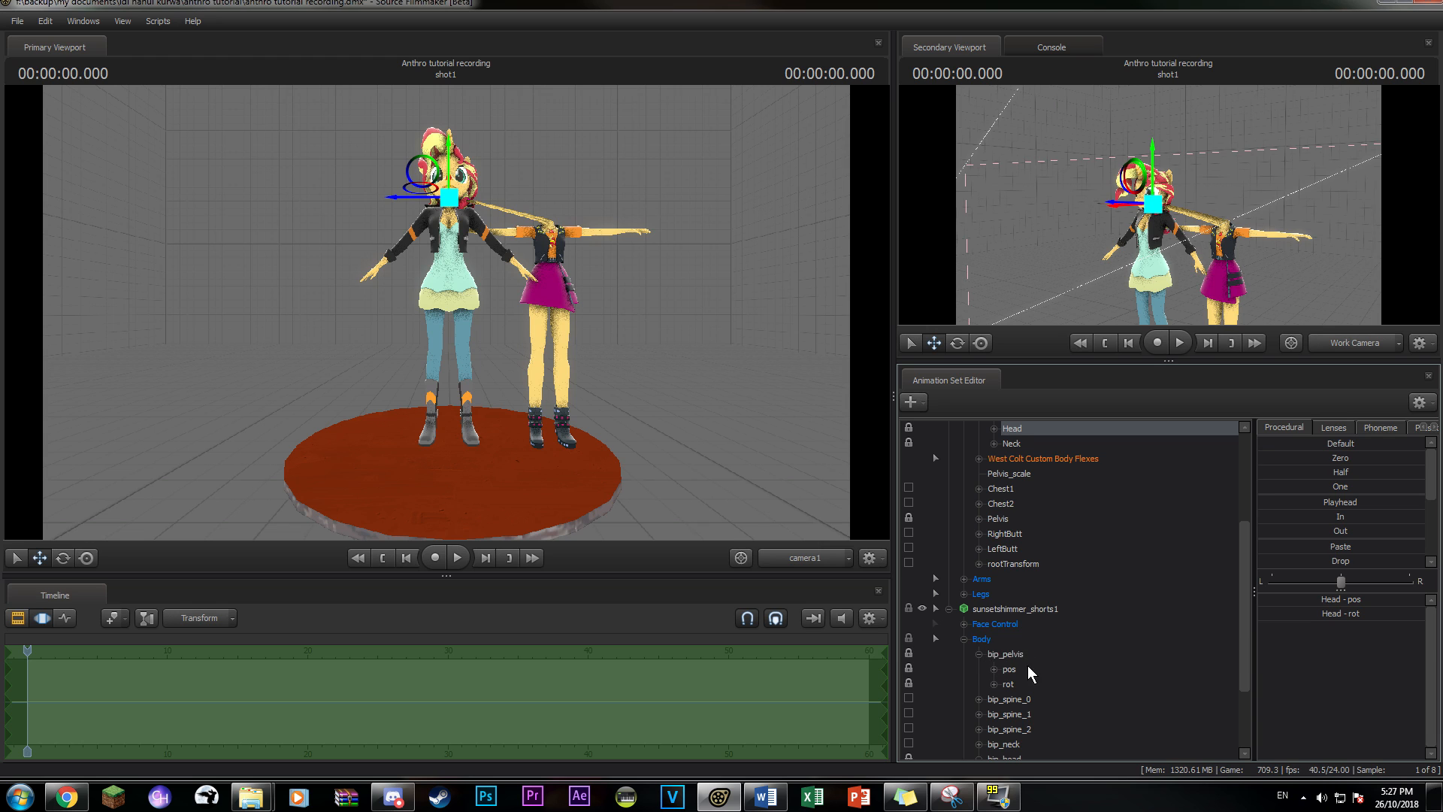
{"action": "left_click", "coordinate": [1026, 669]}
{"action": "left_click_drag", "start_coordinate": [1317, 458], "coordinate": [1111, 599]}
- Rebuild the control groups of sunsetshimmer_shorts1 so its Body controls include a Hair group
{"action": "right_click", "coordinate": [1040, 651]}
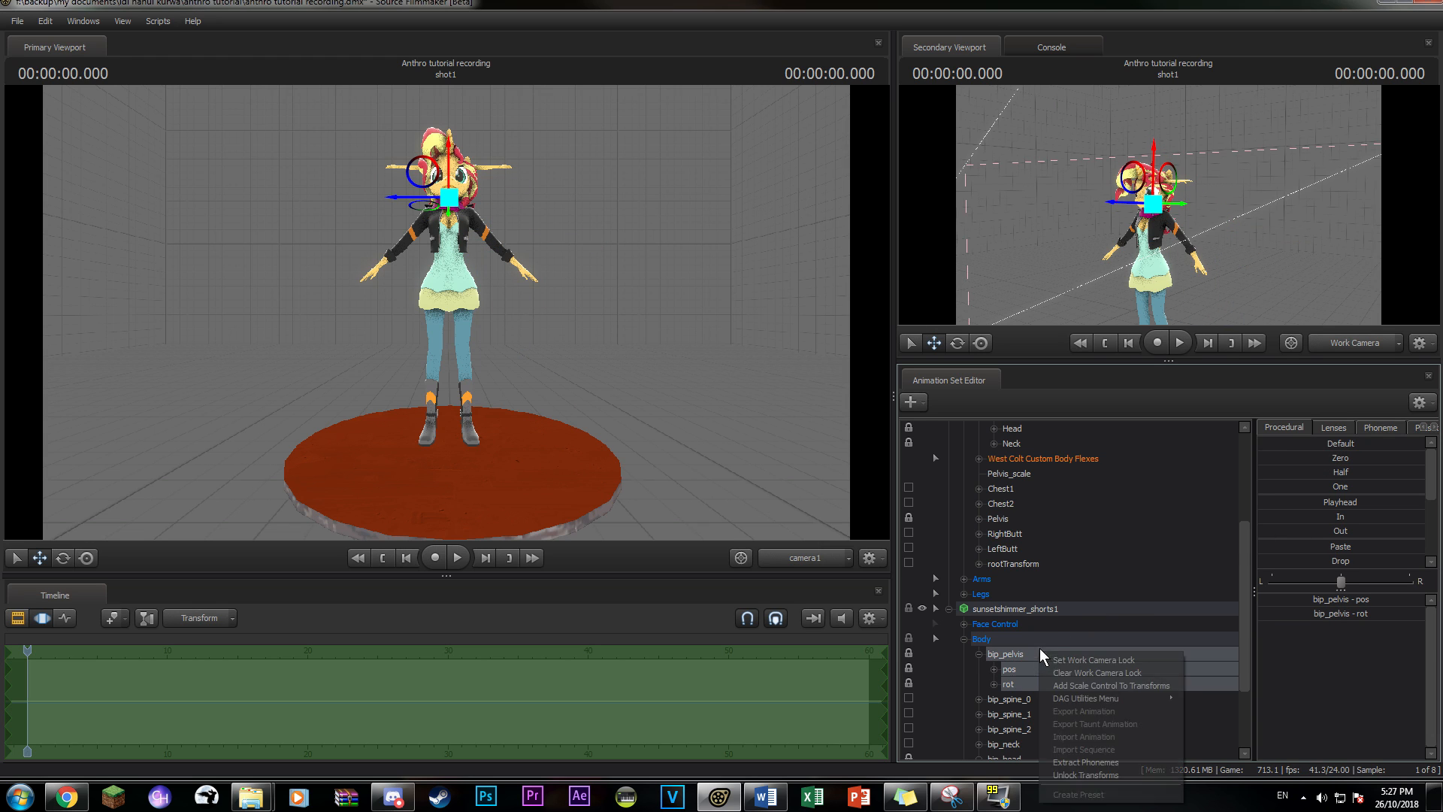
{"action": "left_click", "coordinate": [1053, 612]}
{"action": "right_click", "coordinate": [1051, 611]}
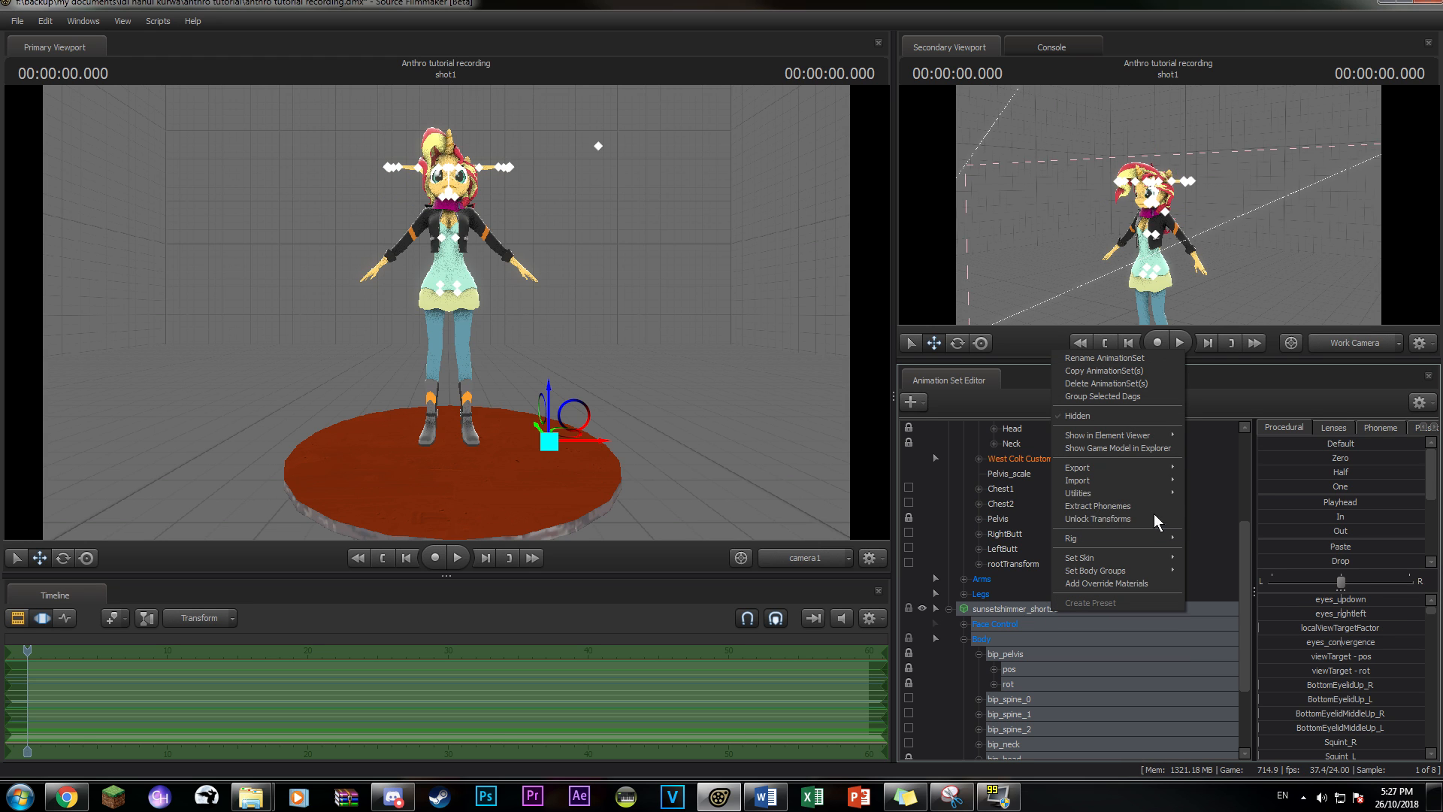
{"action": "mouse_move", "coordinate": [1154, 496]}
{"action": "left_click", "coordinate": [1229, 495]}
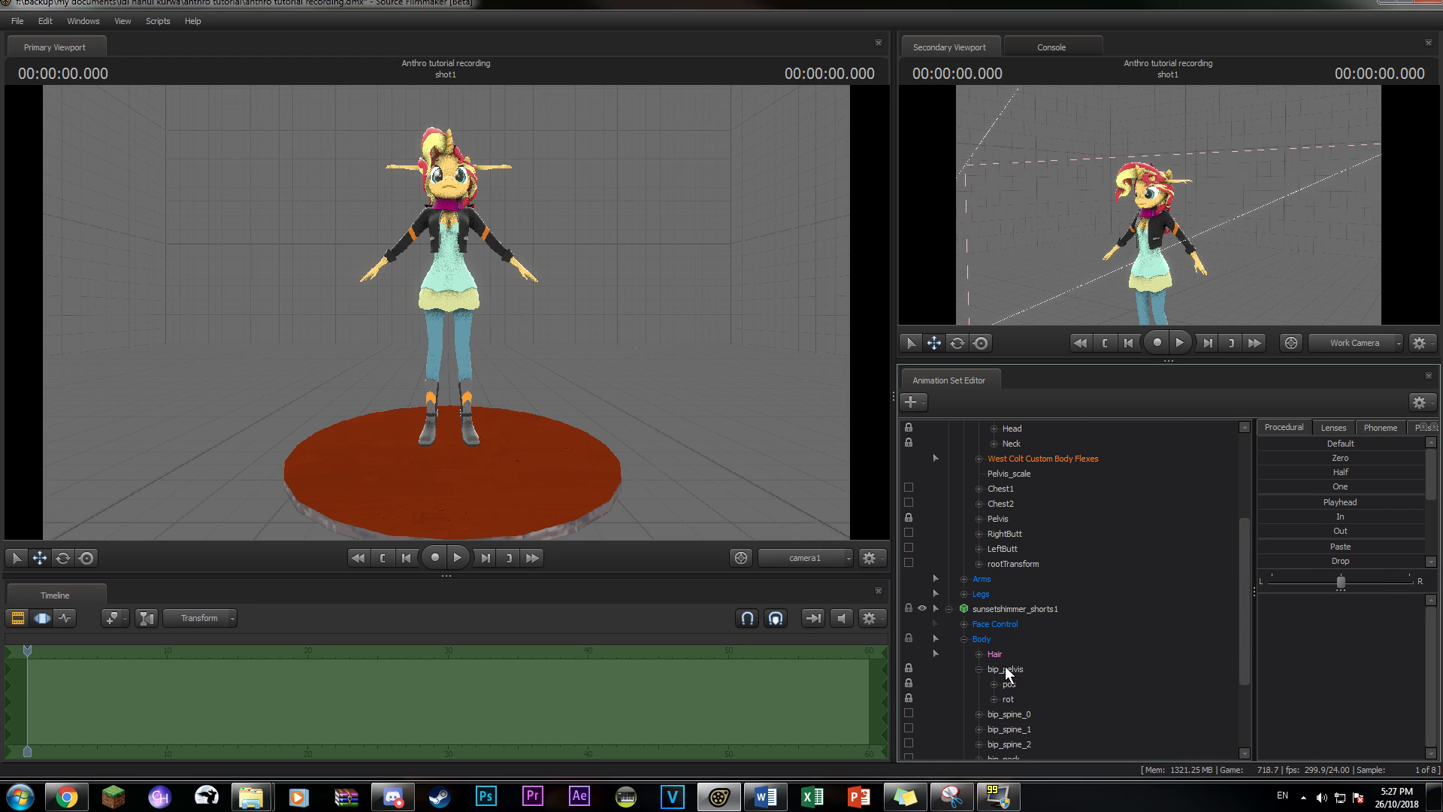
- Add scale controls to bip_pelvis and bip_head of sunsetshimmer_shorts1
{"action": "left_click", "coordinate": [1008, 684], "text": "ctrl"}
{"action": "right_click", "coordinate": [1013, 688]}
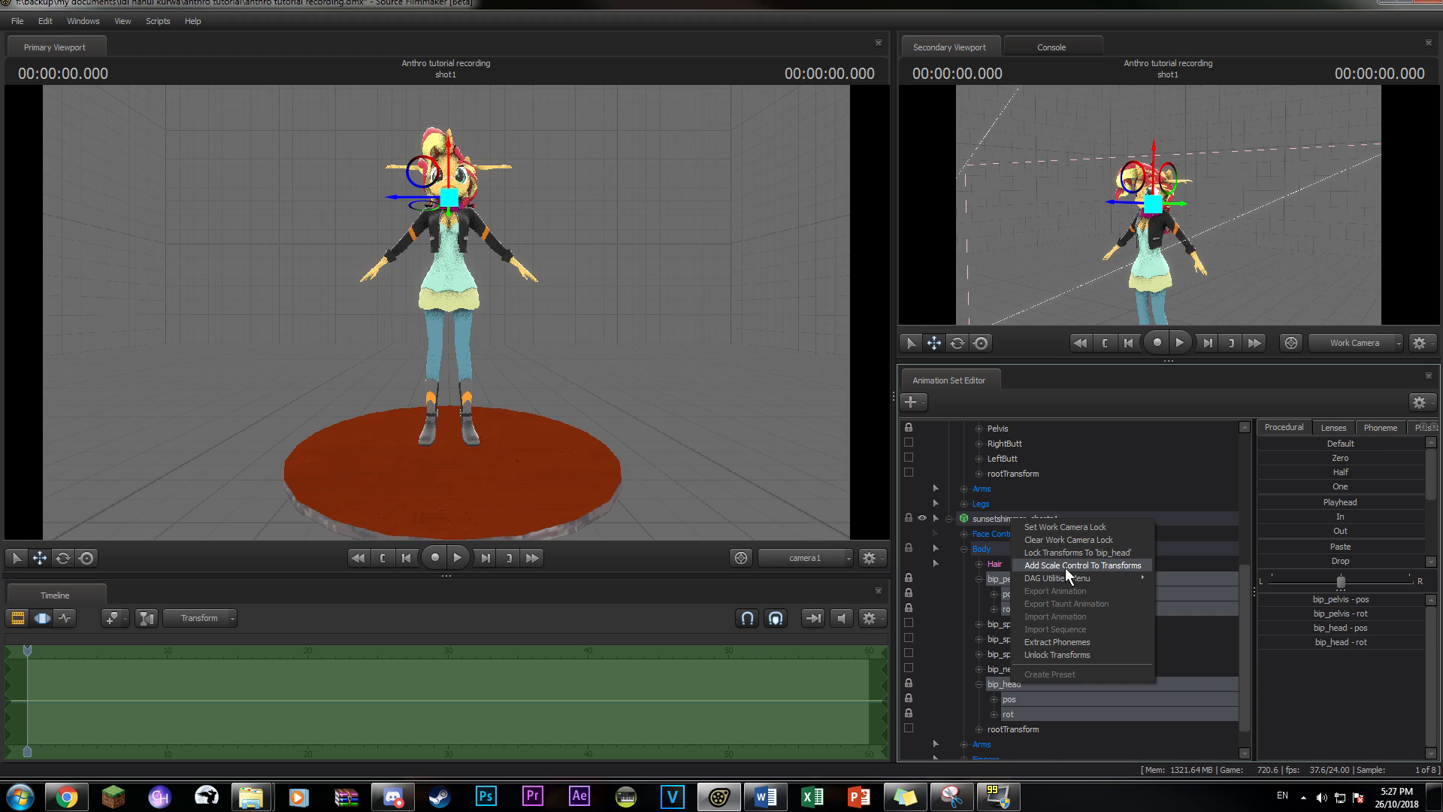
{"action": "left_click", "coordinate": [1066, 567]}
- Reduce sunsetshimmer_shorts1's bip_pelvis_scale to zero and set its bip_head_scale to 0.125
{"action": "left_click_drag", "start_coordinate": [1190, 499], "coordinate": [1135, 499]}
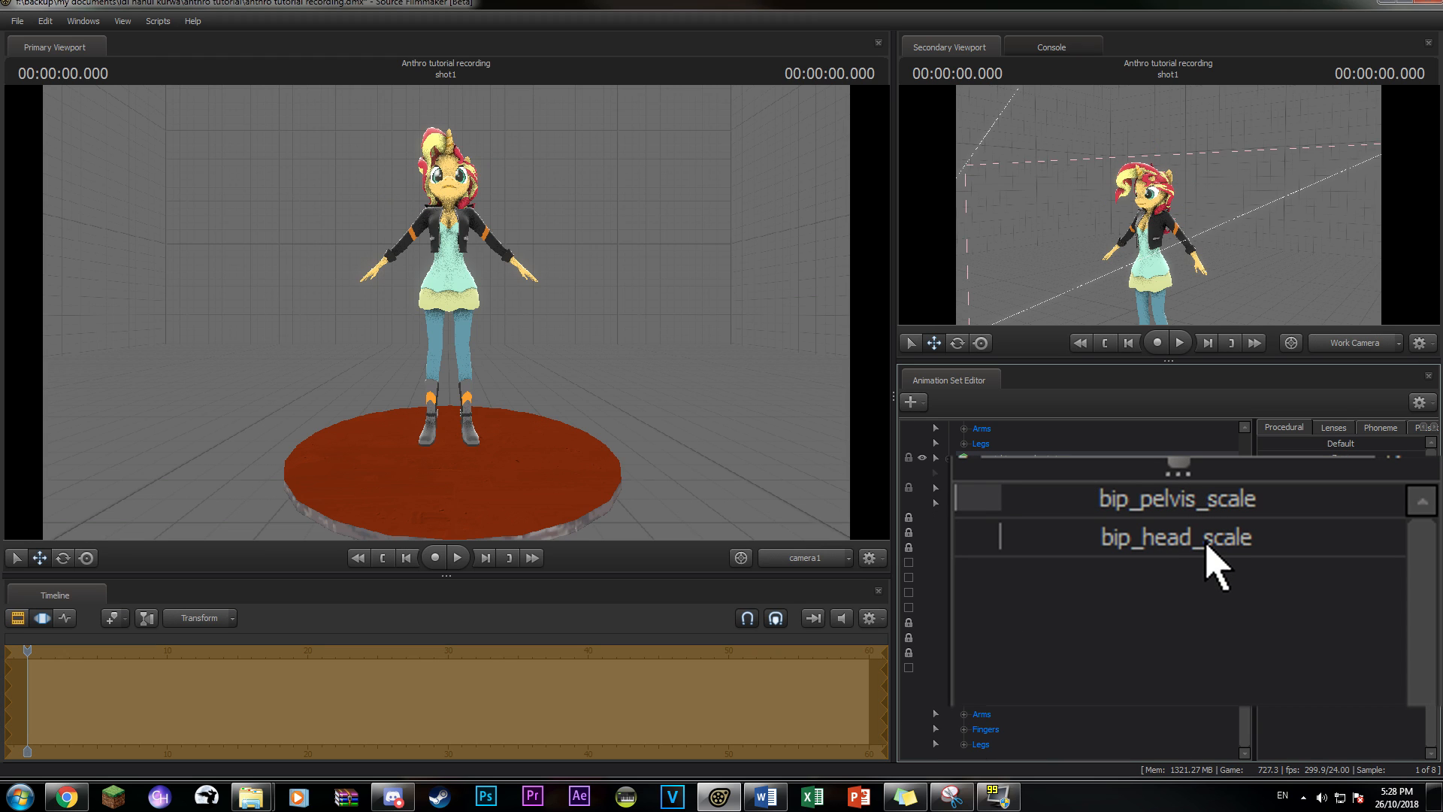
{"action": "left_click", "coordinate": [1206, 542]}
{"action": "type", "text": "0.1"}
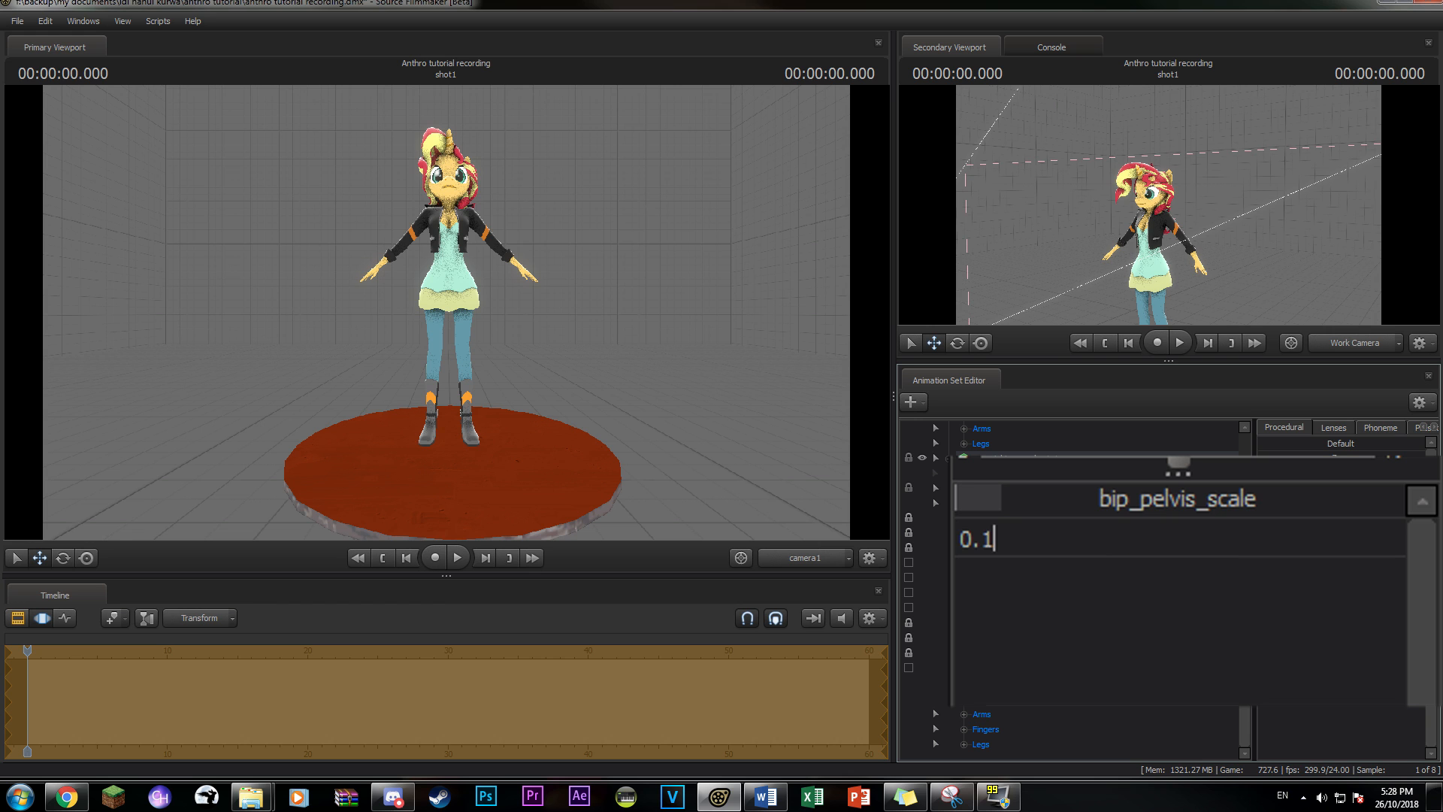
{"action": "type", "text": "25"}
{"action": "key", "text": "Return"}
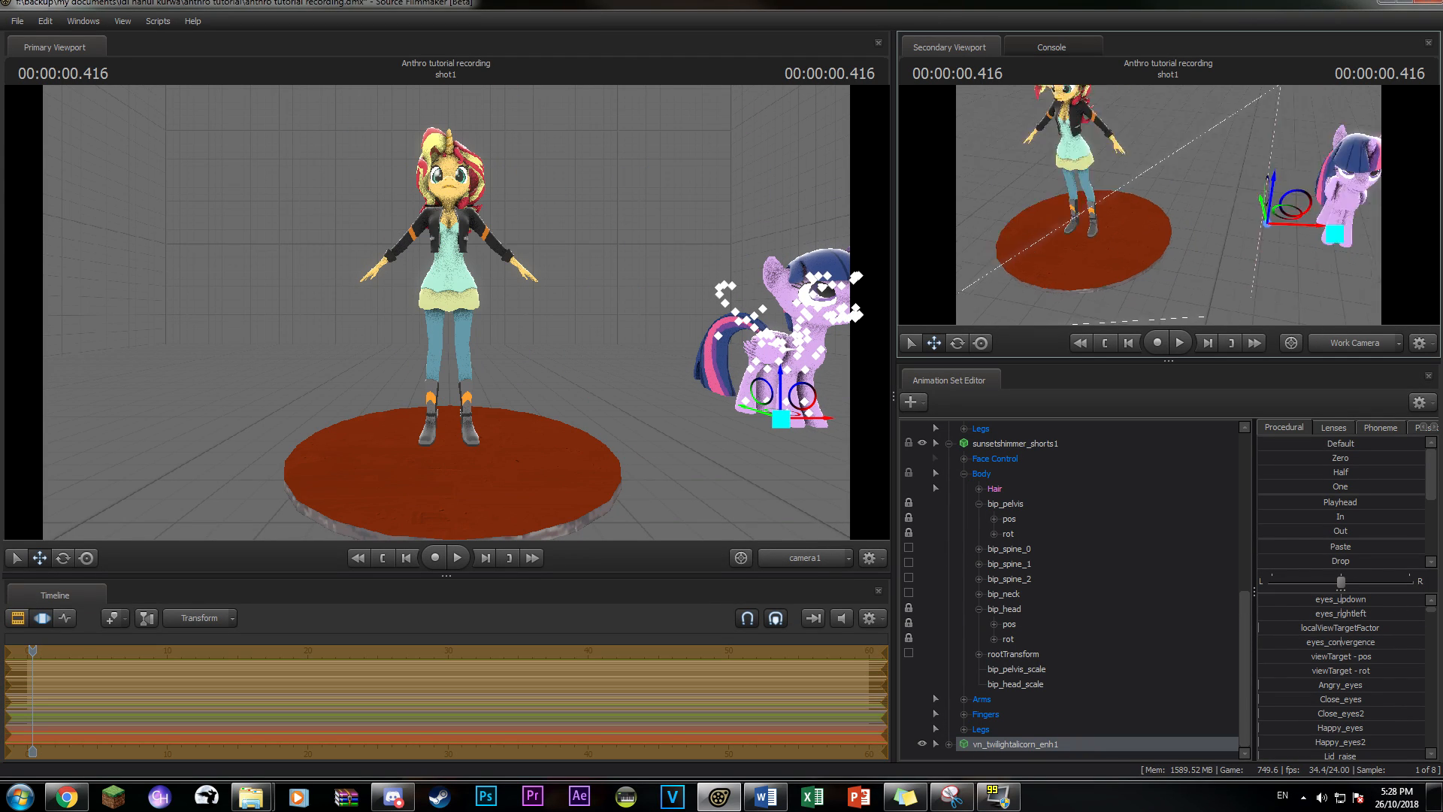
- Set the mane body group of vn_twilightalicorn_enh1 to <none>
{"action": "mouse_move", "coordinate": [1169, 204]}
{"action": "left_mouse_down"}
{"action": "mouse_move", "coordinate": [1244, 184]}
{"action": "mouse_move", "coordinate": [1172, 219]}
{"action": "left_mouse_up"}
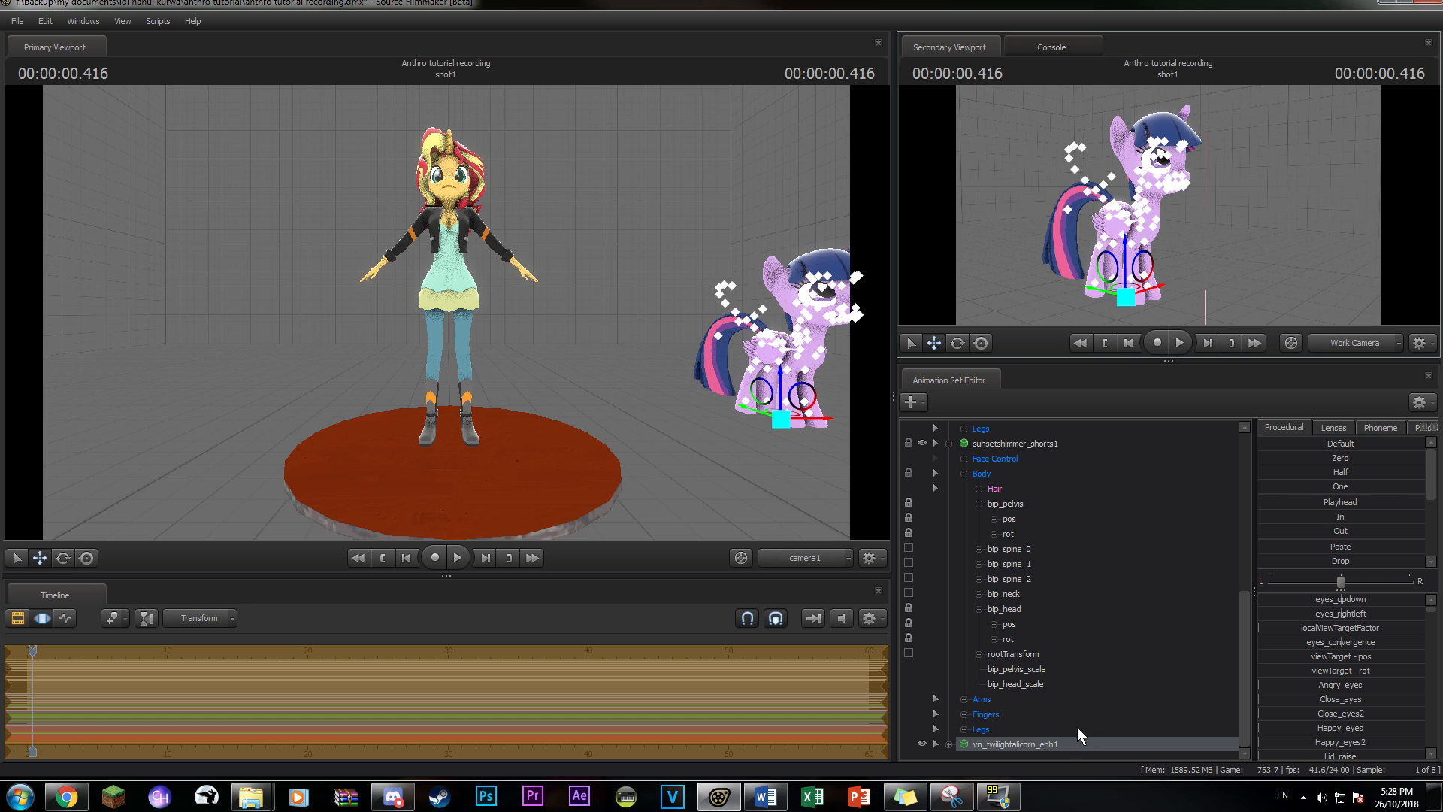
{"action": "right_click", "coordinate": [1064, 743]}
{"action": "mouse_move", "coordinate": [1171, 702]}
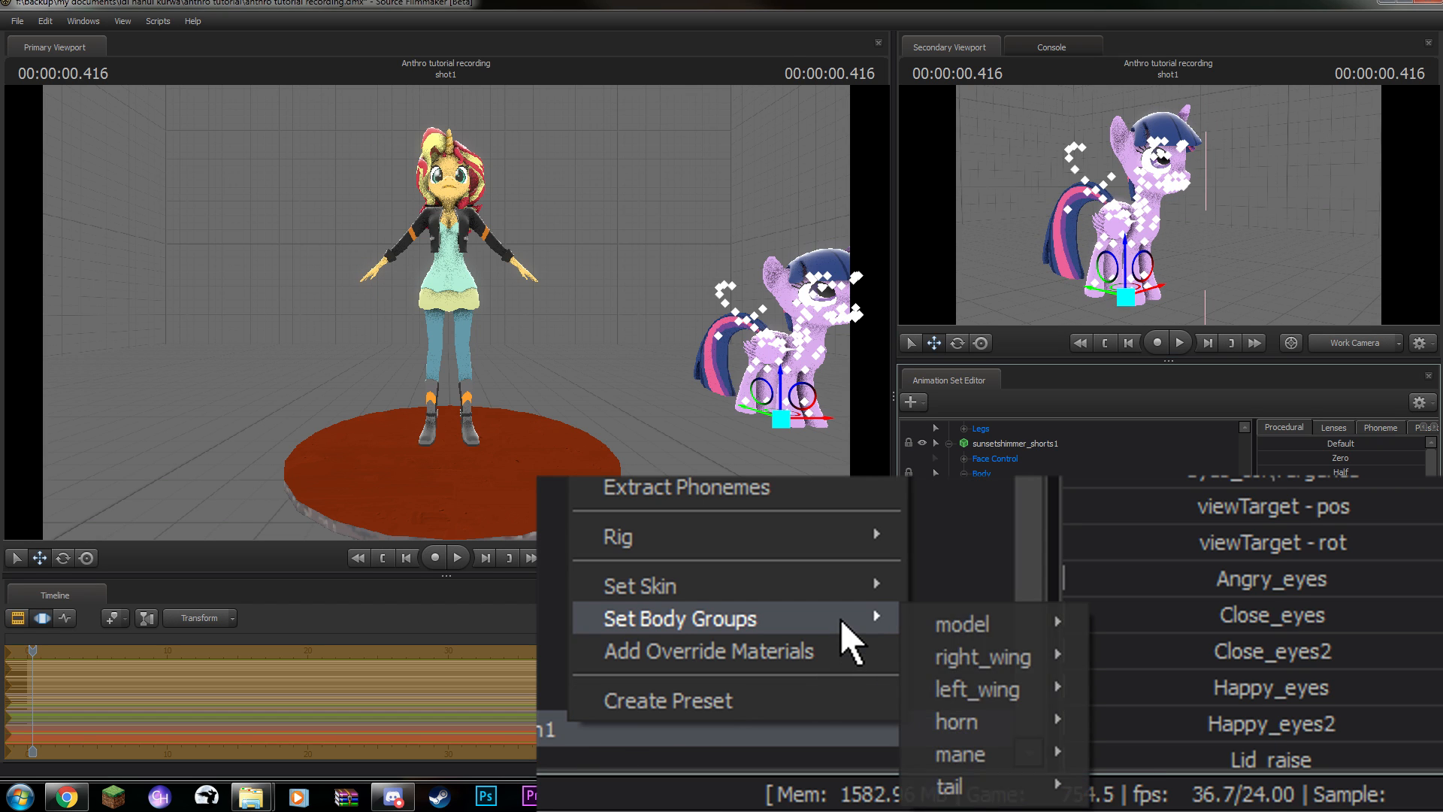
{"action": "mouse_move", "coordinate": [1052, 760]}
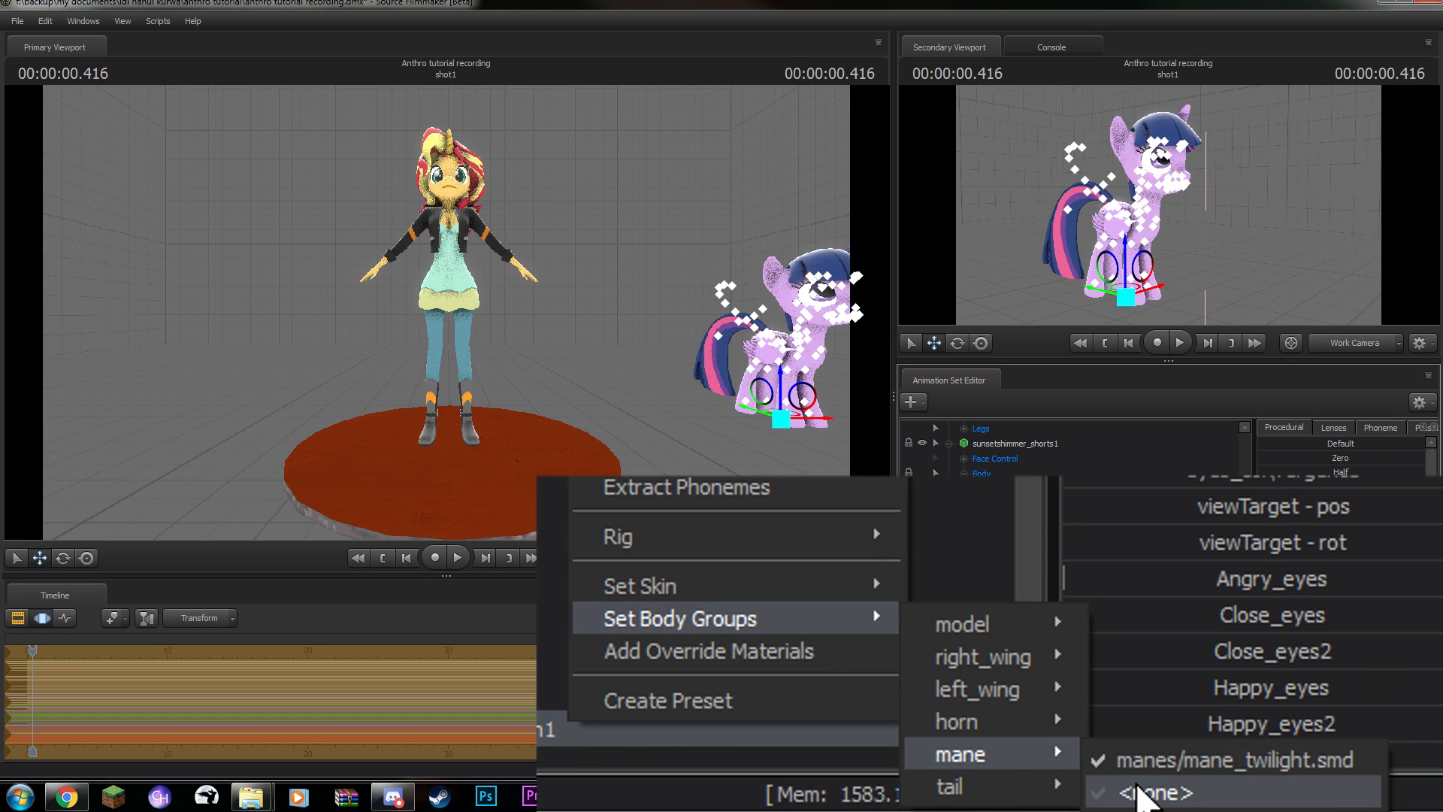
{"action": "left_click", "coordinate": [1137, 788]}
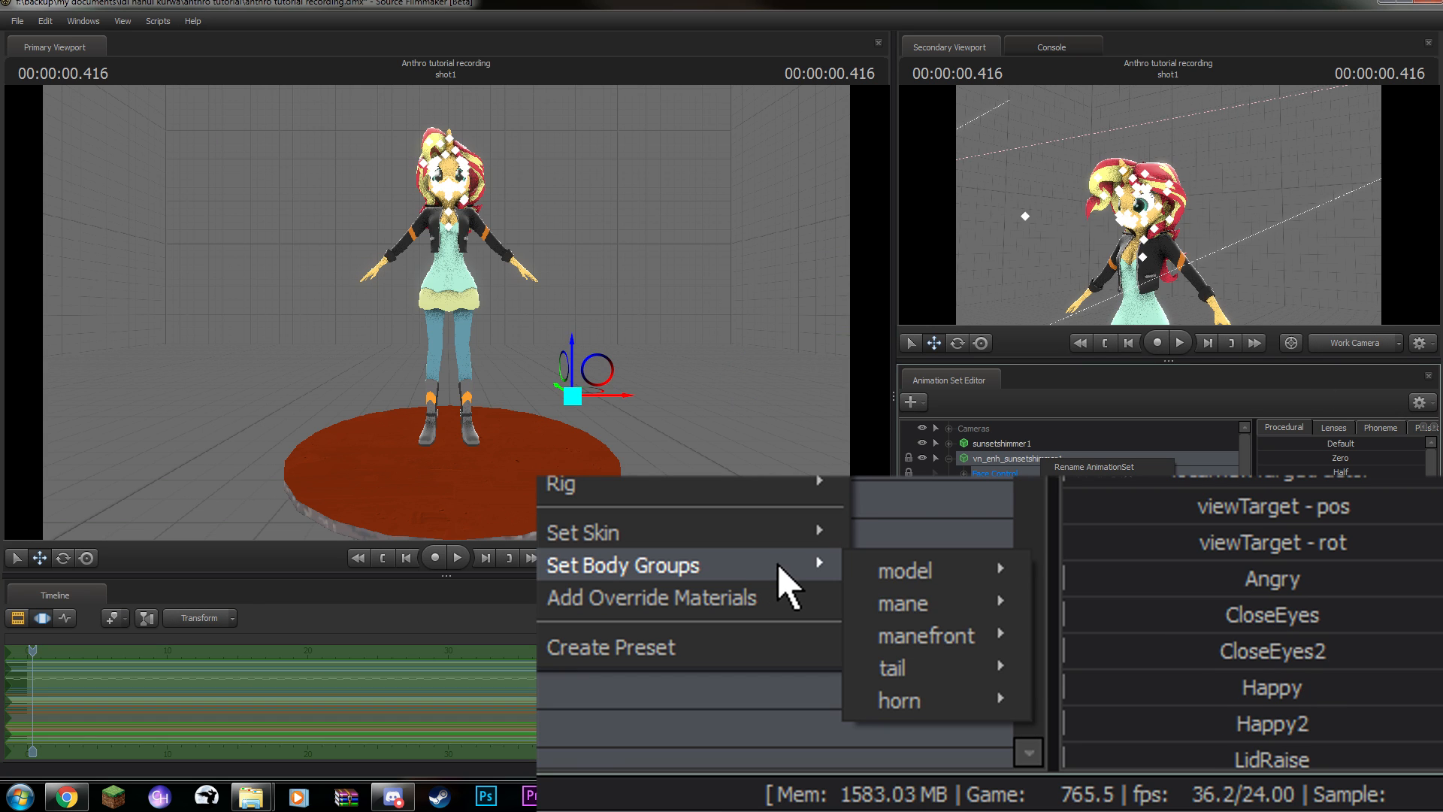
- Set the manefront body group of vn_enh_sunsetshimmer1 to manes/manefront2_shimmer.dmx
{"action": "mouse_move", "coordinate": [1000, 638]}
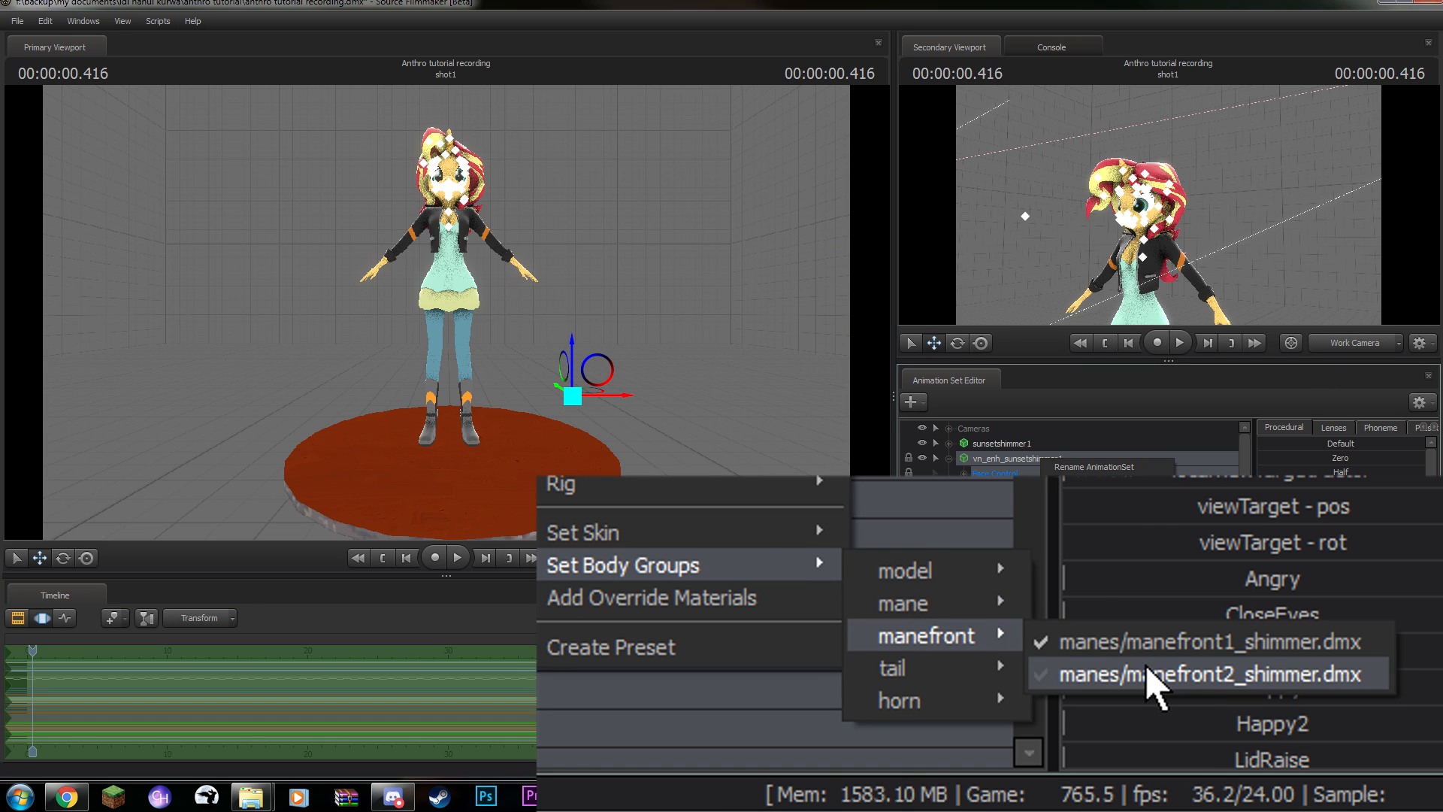
{"action": "left_click", "coordinate": [1147, 674]}
- Switch to the Clip Editor and add override materials to vn_enh_sunsetshimmer1
{"action": "key", "text": "F2"}
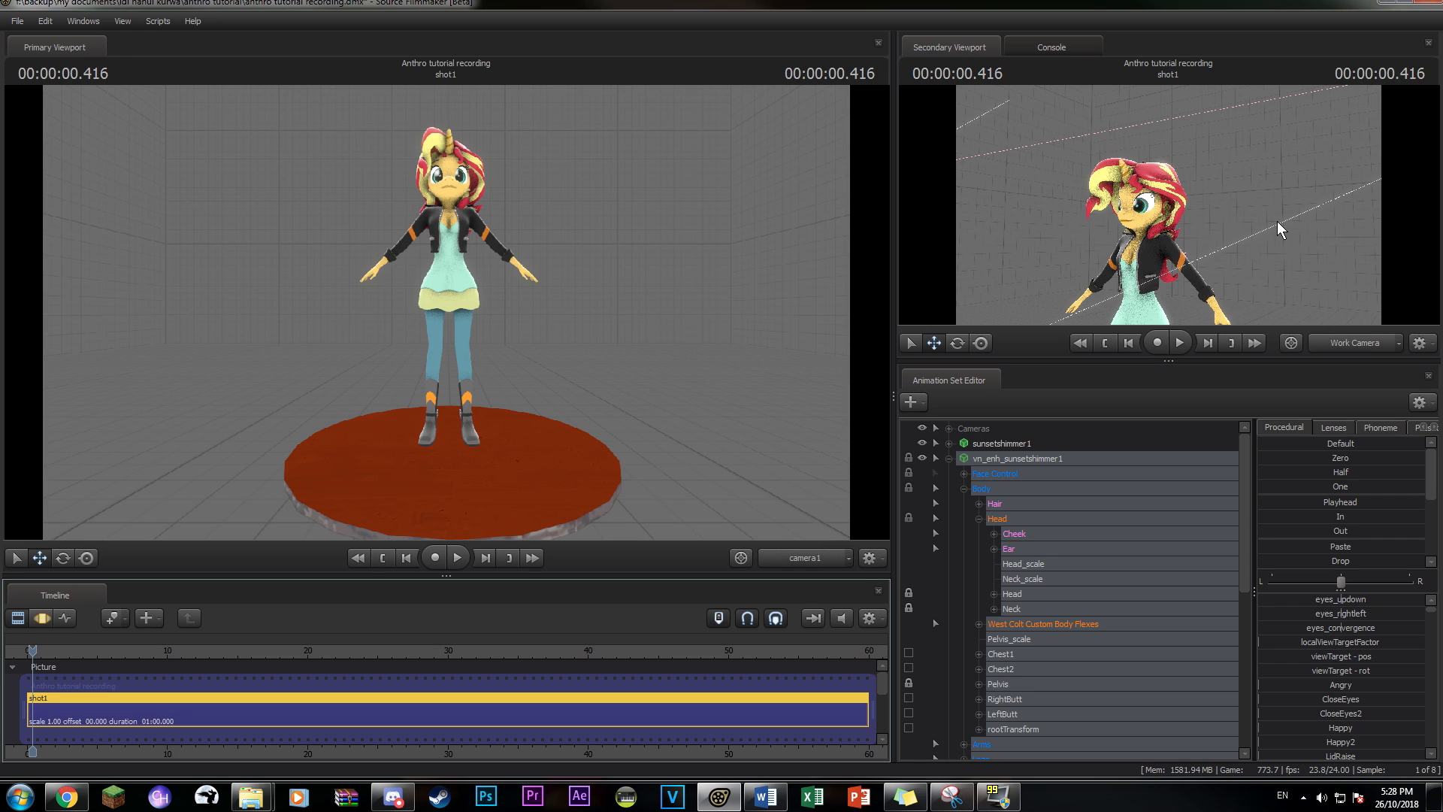
{"action": "right_click", "coordinate": [1008, 455]}
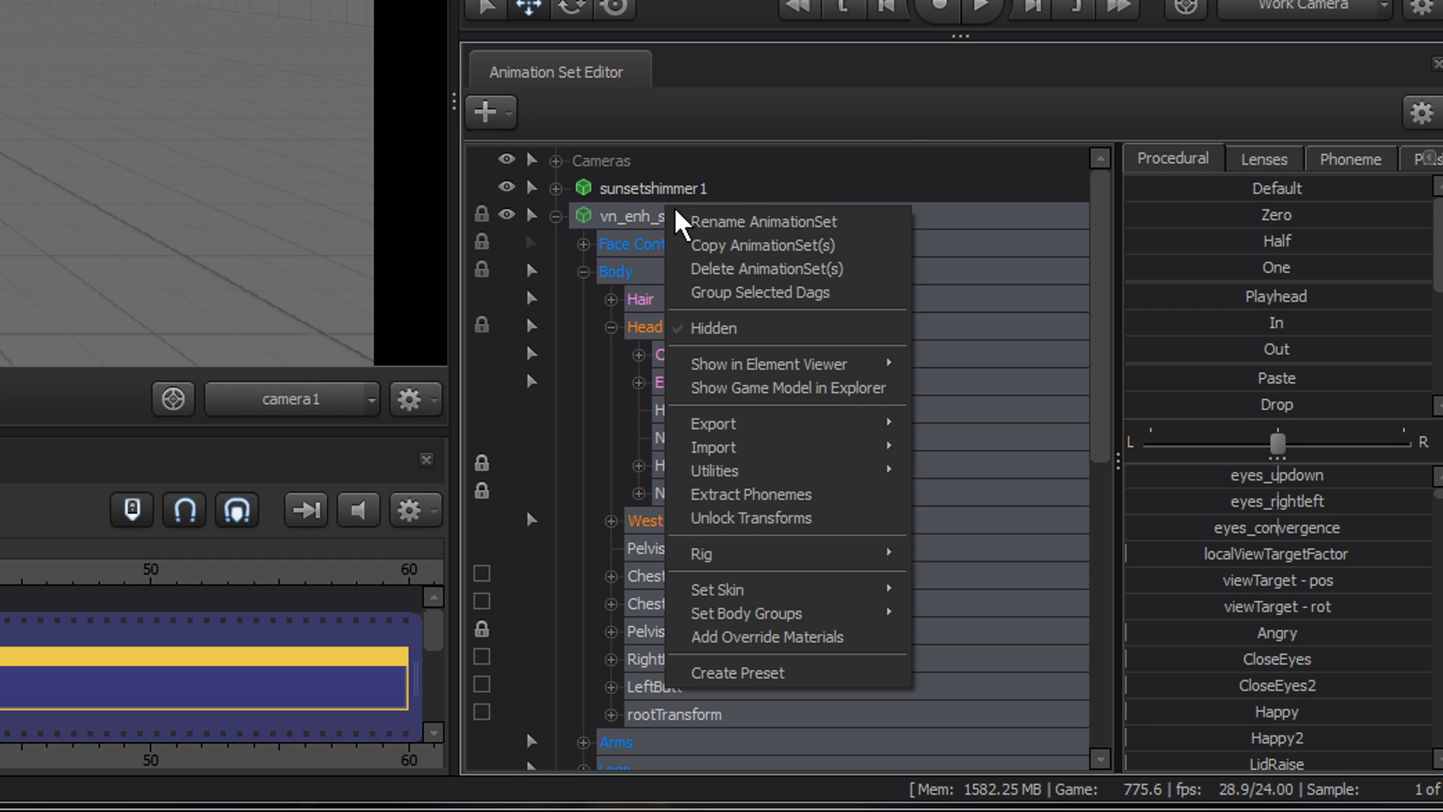
{"action": "left_click", "coordinate": [827, 637]}
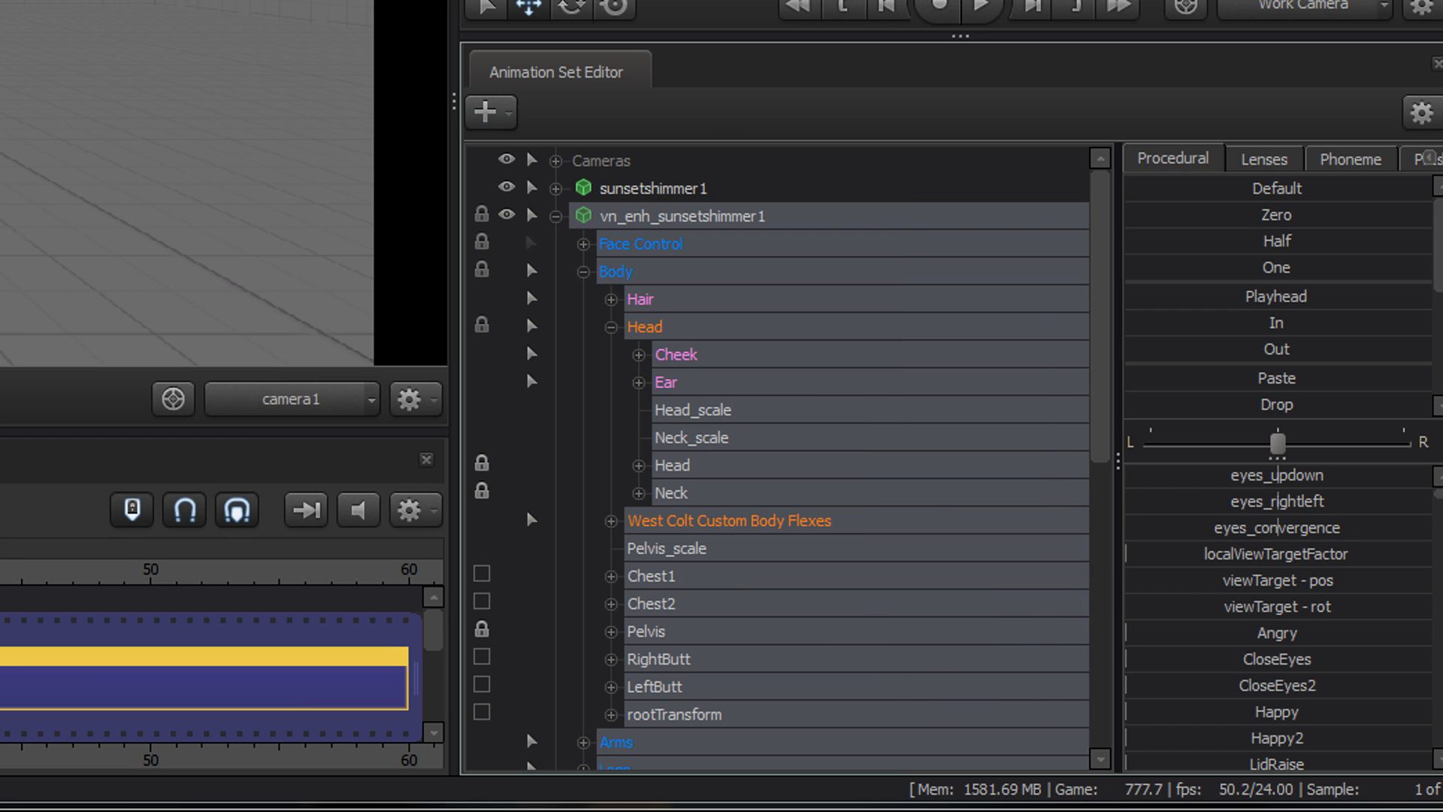
- Show the model of vn_enh_sunsetshimmer1 in the Element Viewer and expand its materials list
{"action": "right_click", "coordinate": [791, 220]}
{"action": "mouse_move", "coordinate": [977, 389]}
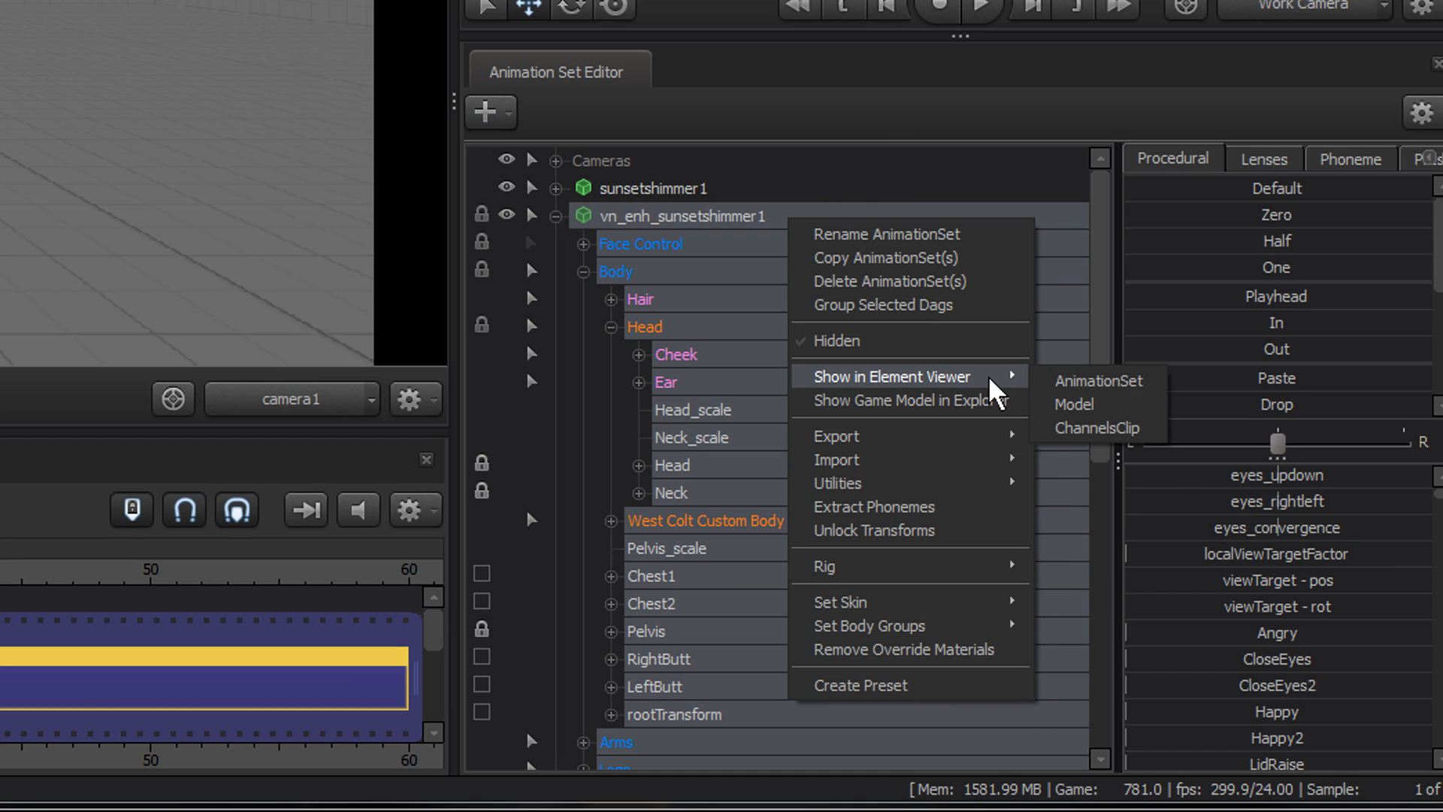
{"action": "left_click", "coordinate": [1074, 405]}
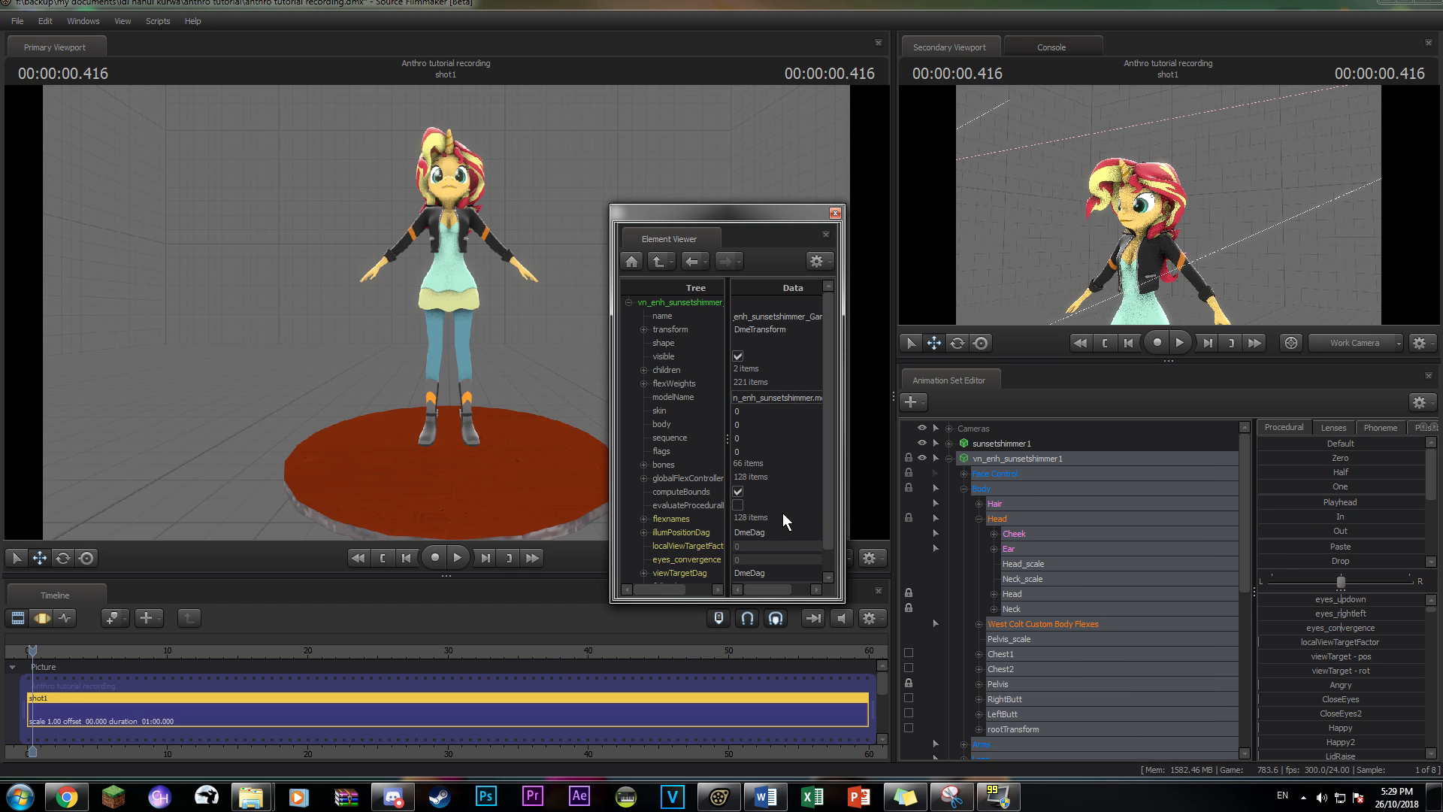
{"action": "scroll", "coordinate": [707, 504], "scroll_direction": "down", "scroll_amount": 1}
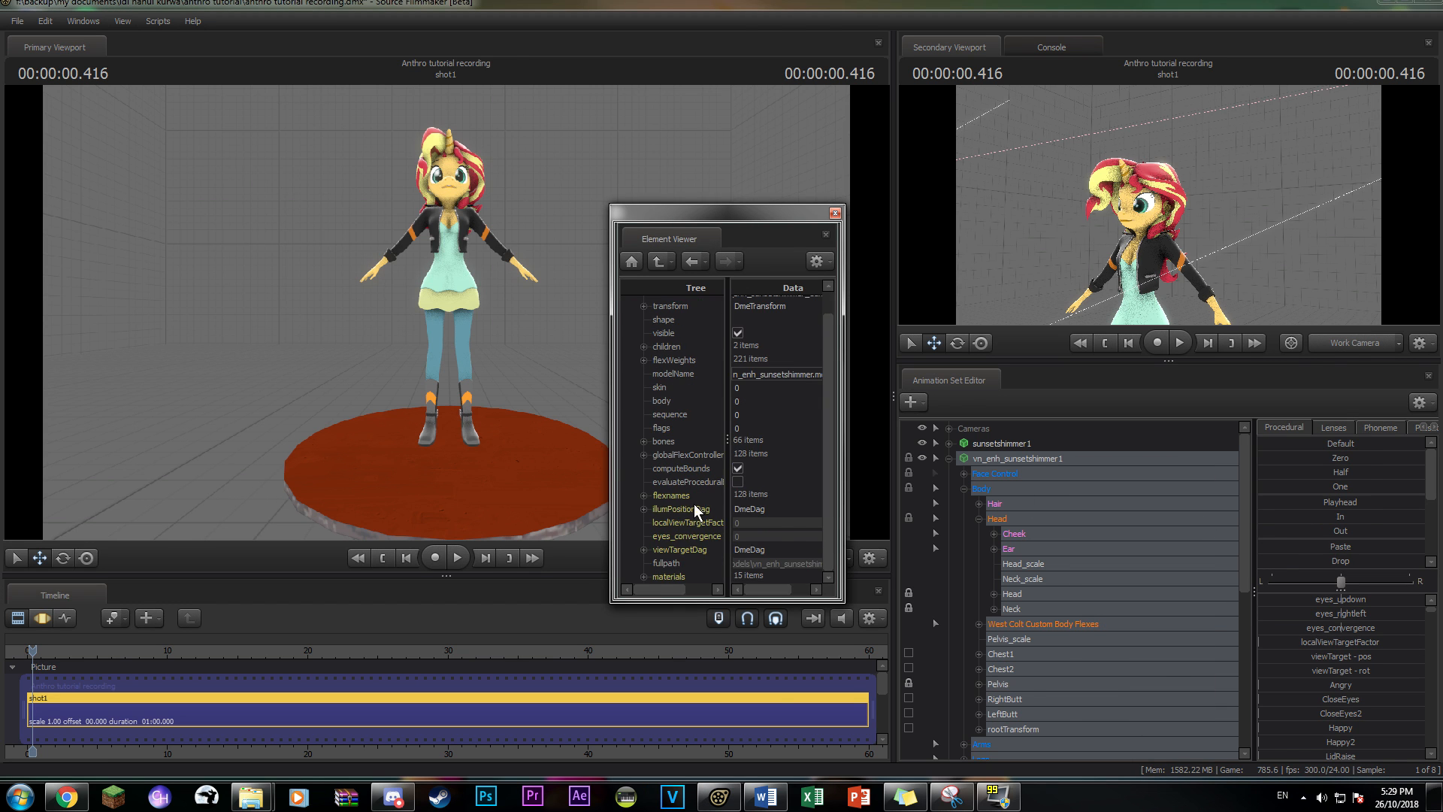
{"action": "left_click", "coordinate": [643, 578]}
{"action": "scroll", "coordinate": [647, 565], "scroll_direction": "down", "scroll_amount": 3}
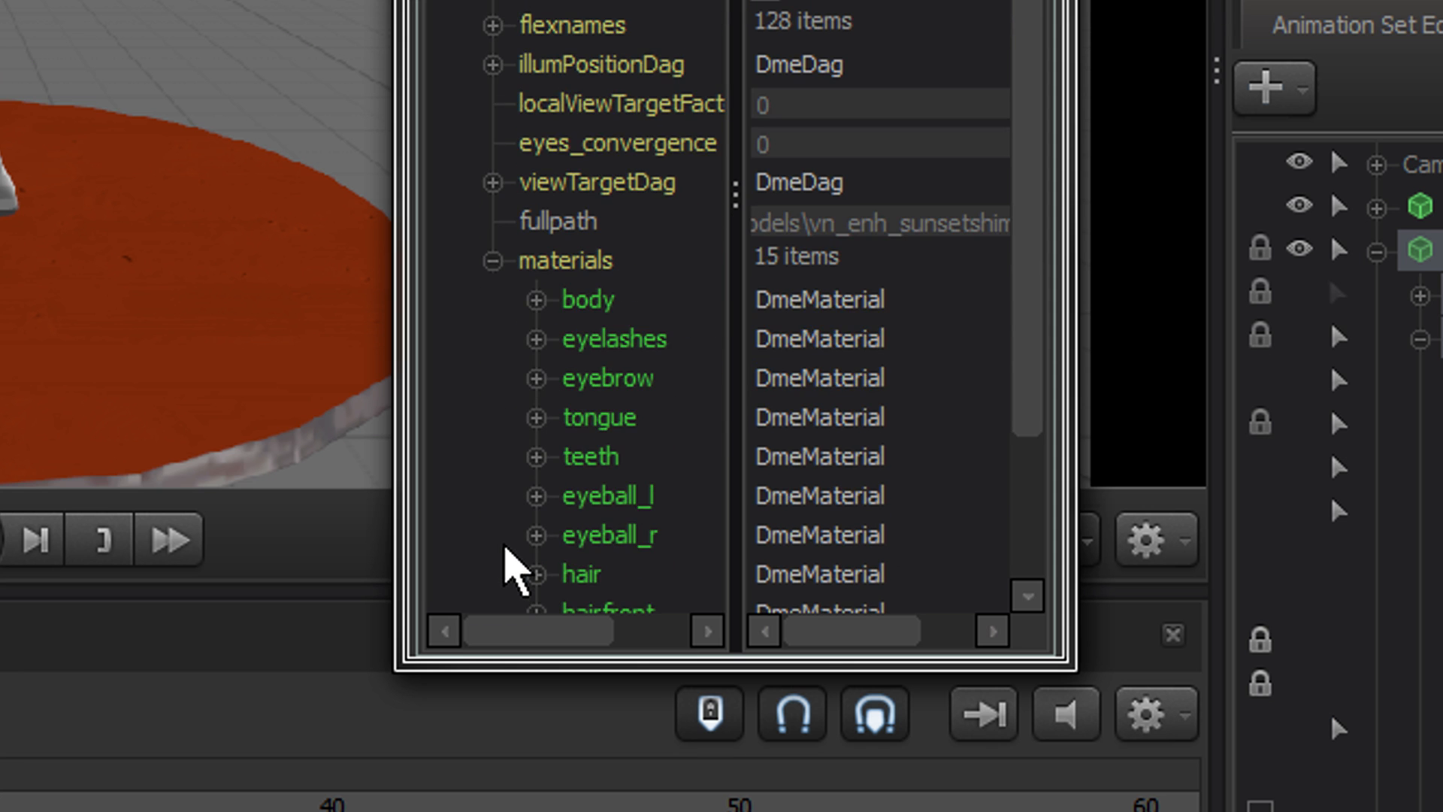
{"action": "scroll", "coordinate": [515, 572], "scroll_direction": "down", "scroll_amount": 3}
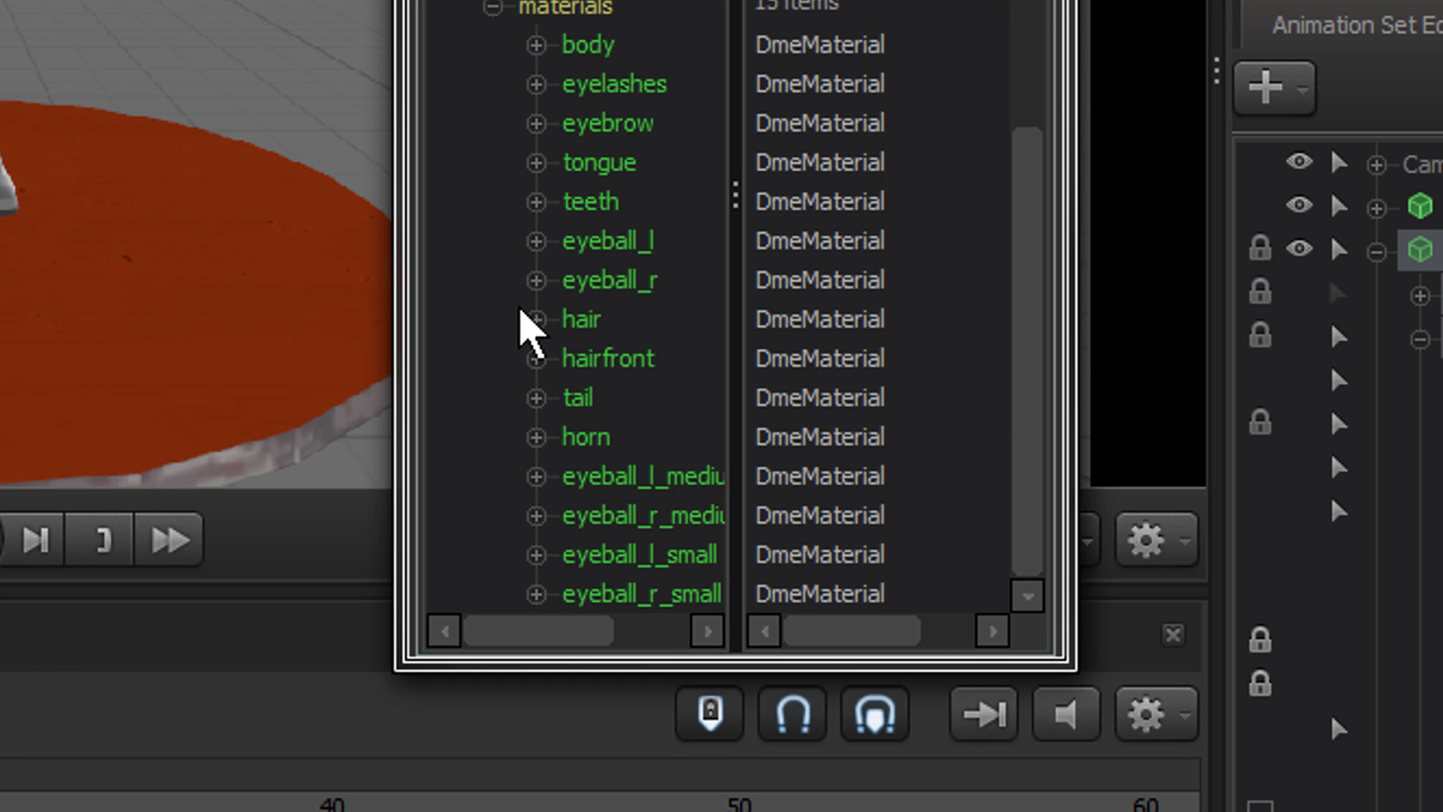
- Expand the hair material and add a float attribute named $alpha to it
{"action": "left_click", "coordinate": [536, 318]}
{"action": "scroll", "coordinate": [549, 304], "scroll_direction": "down", "scroll_amount": 1}
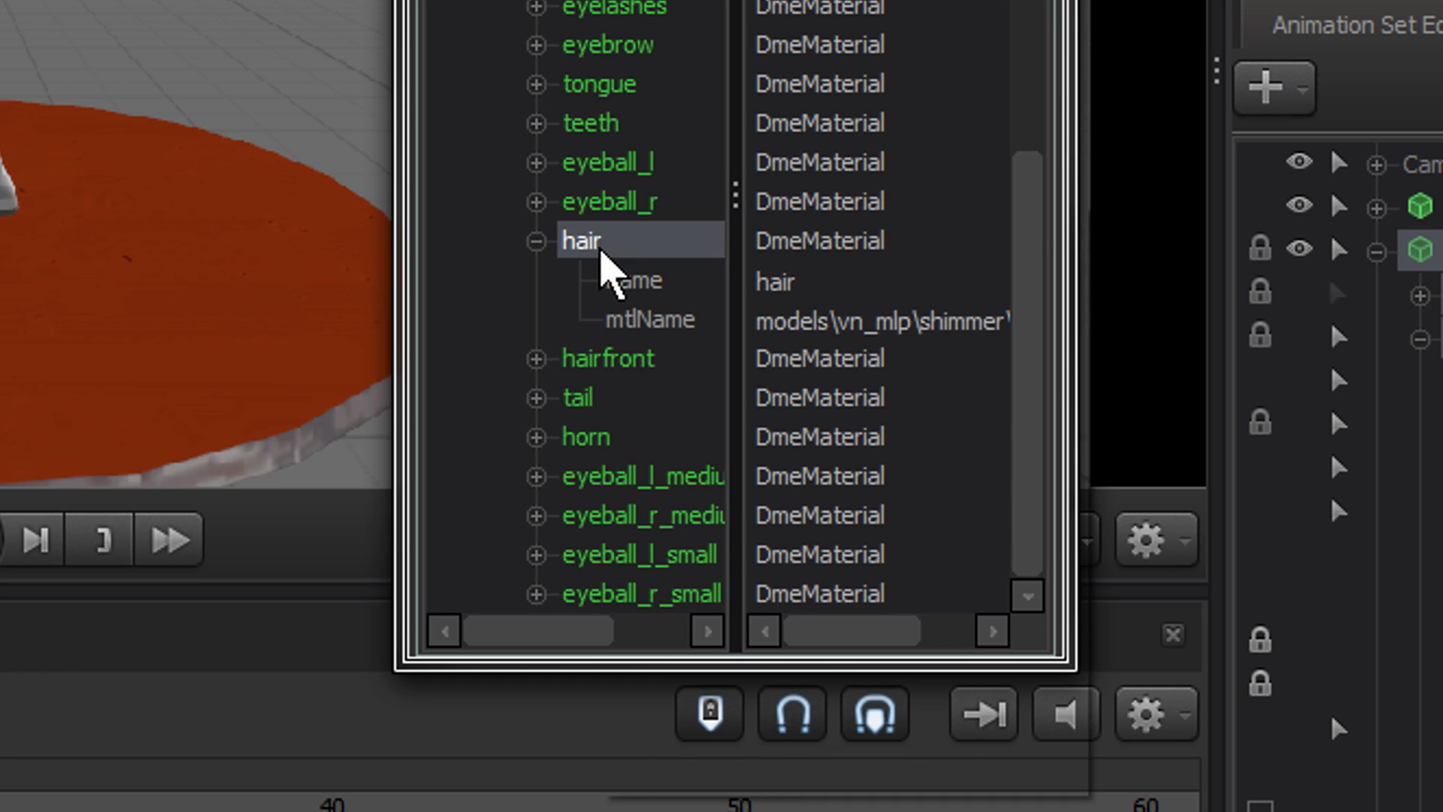
{"action": "right_click", "coordinate": [599, 255]}
{"action": "mouse_move", "coordinate": [944, 571]}
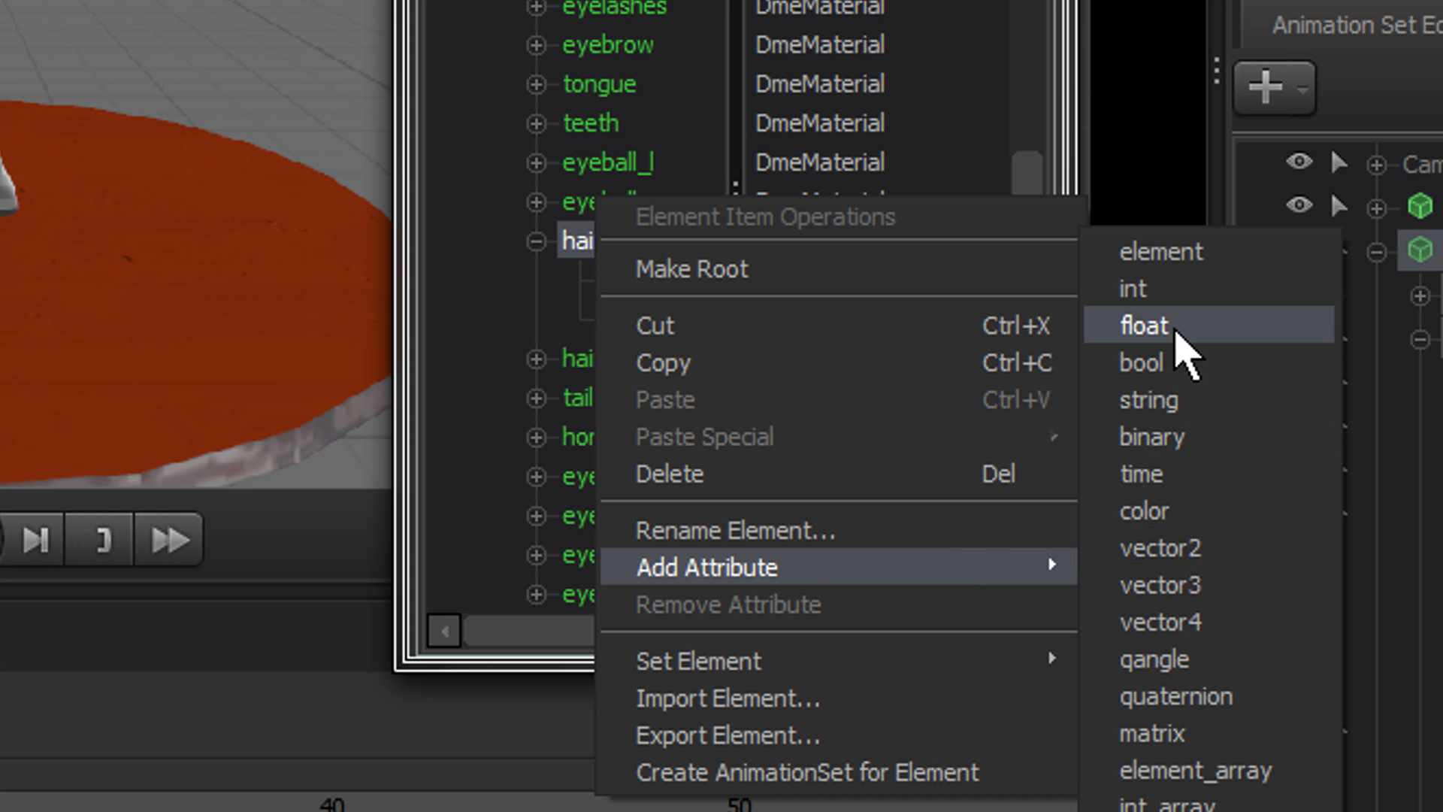
{"action": "left_click", "coordinate": [1177, 325]}
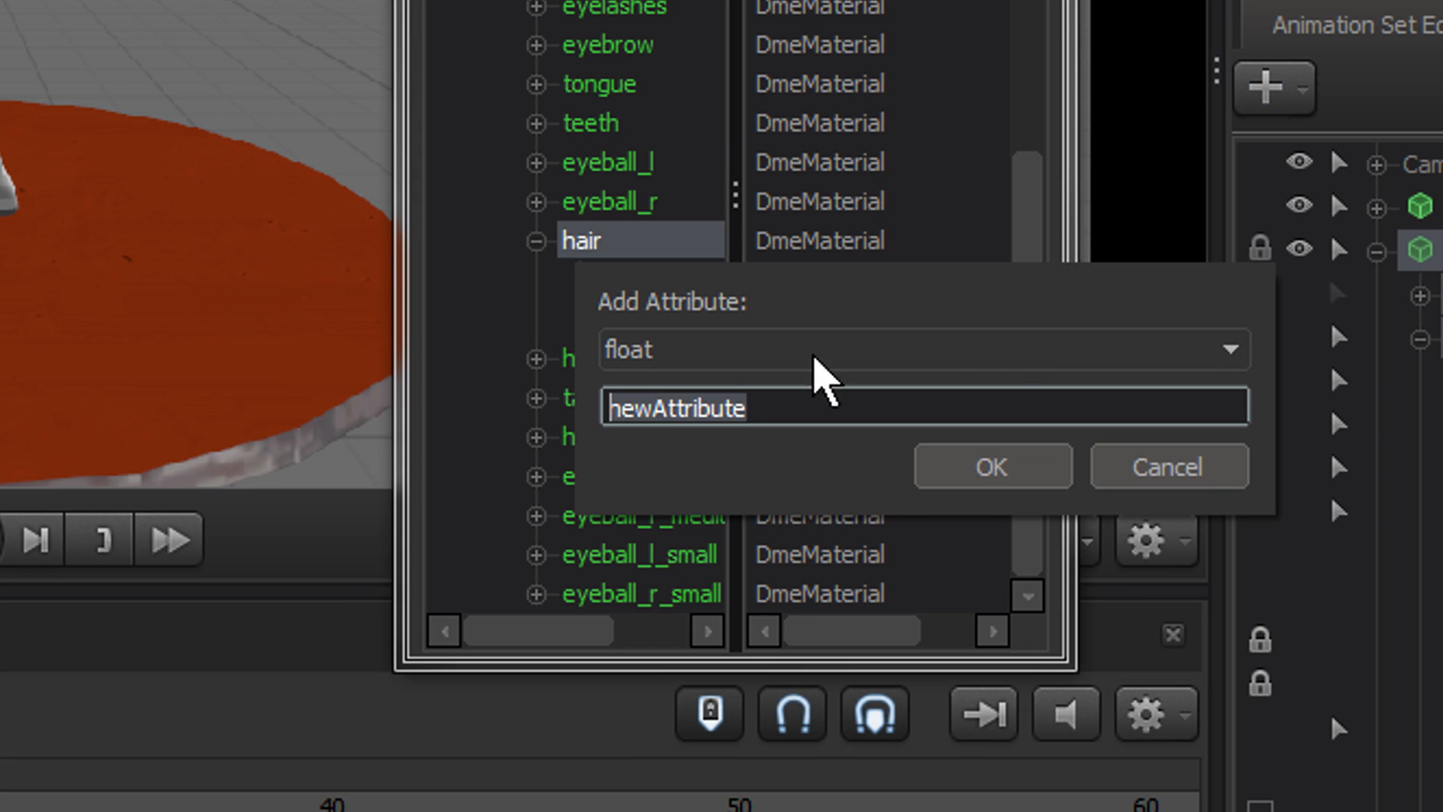
{"action": "type", "text": "$a"}
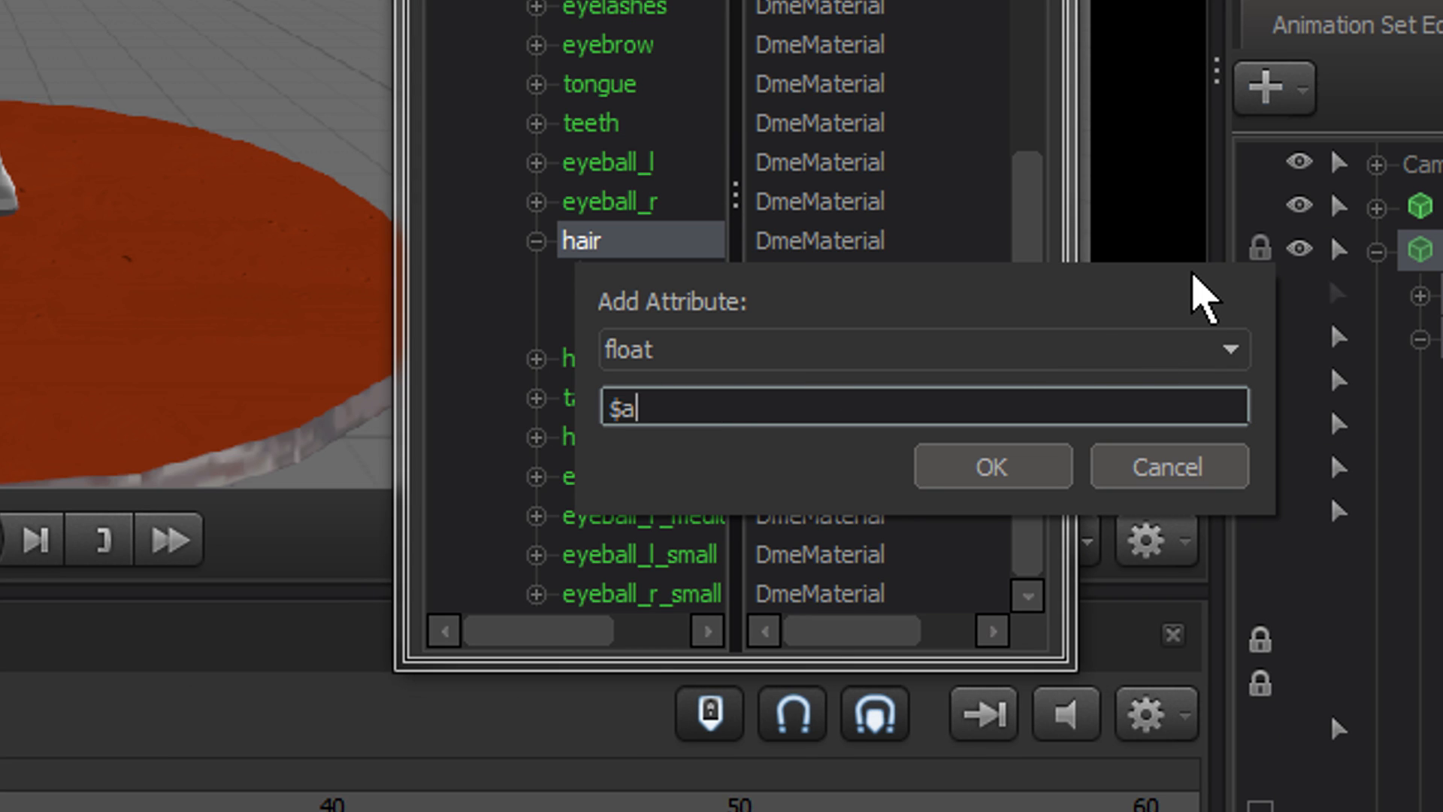
{"action": "type", "text": "lpha"}
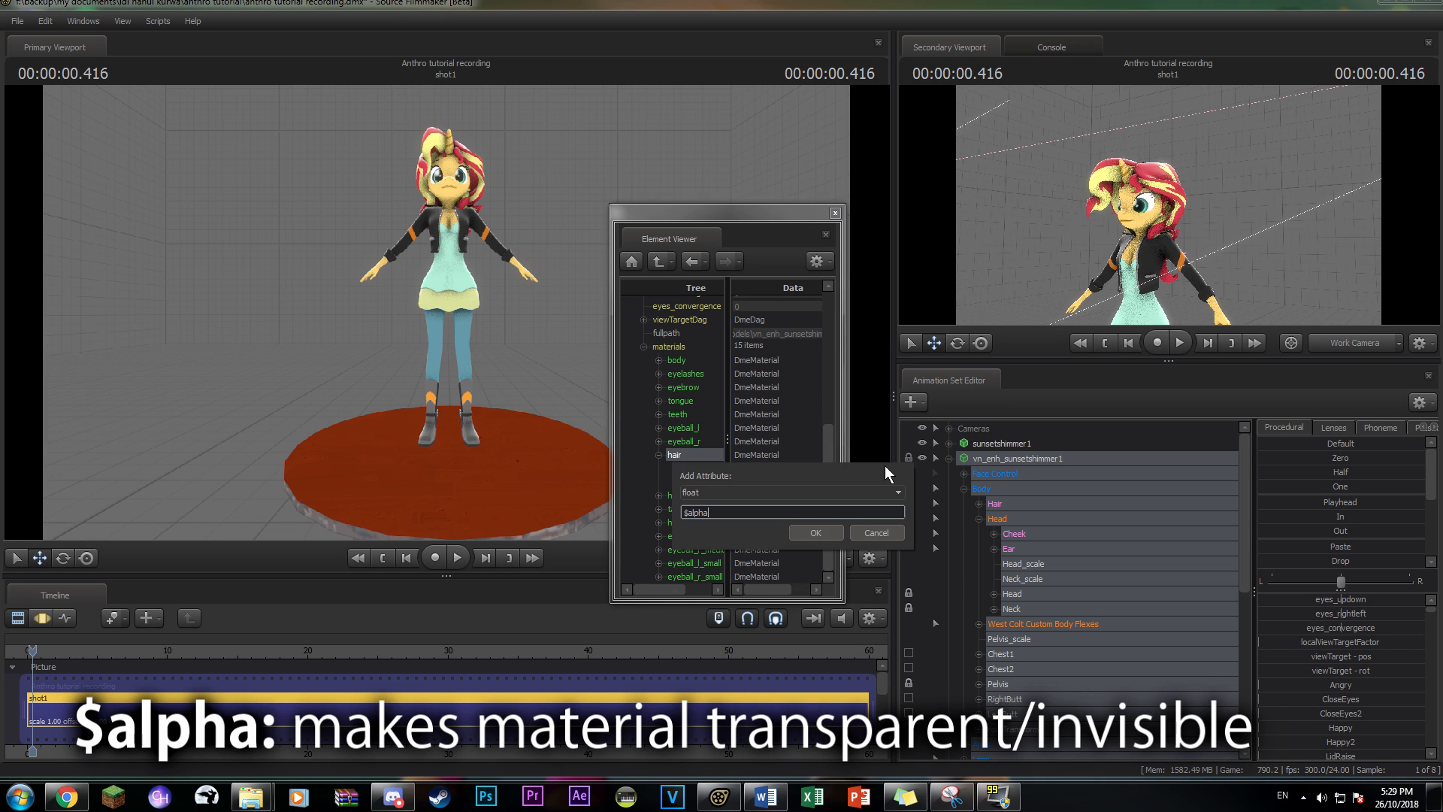
{"action": "key", "text": "Return"}
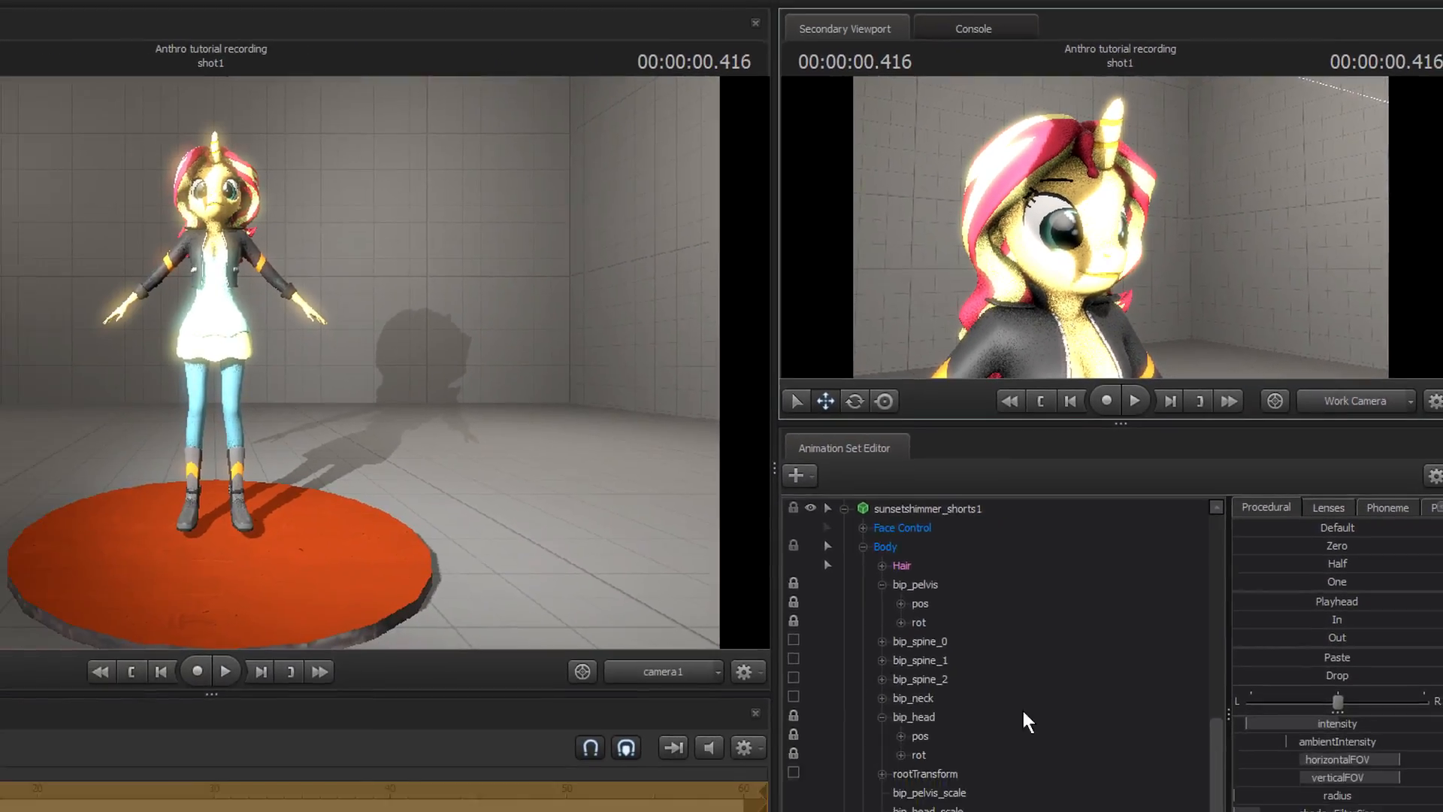
- Add scale controls to HairBack1, jiggle_hair1, jiggle_hair2 and jiggle_hair5 of vn_enh_sunsetshimmer1
{"action": "scroll", "coordinate": [992, 676], "scroll_direction": "up", "scroll_amount": 2}
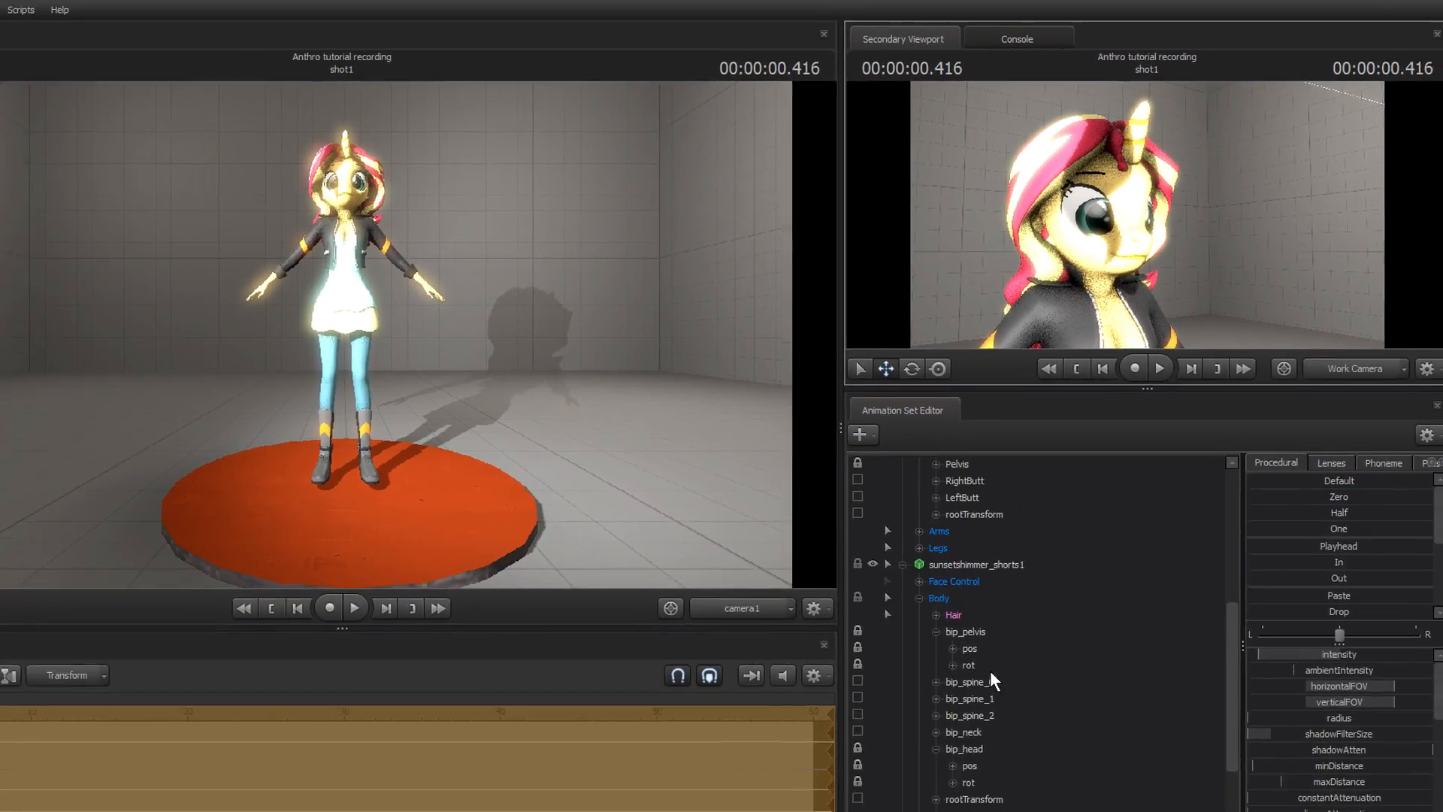
{"action": "scroll", "coordinate": [1093, 545], "scroll_direction": "up", "scroll_amount": 5}
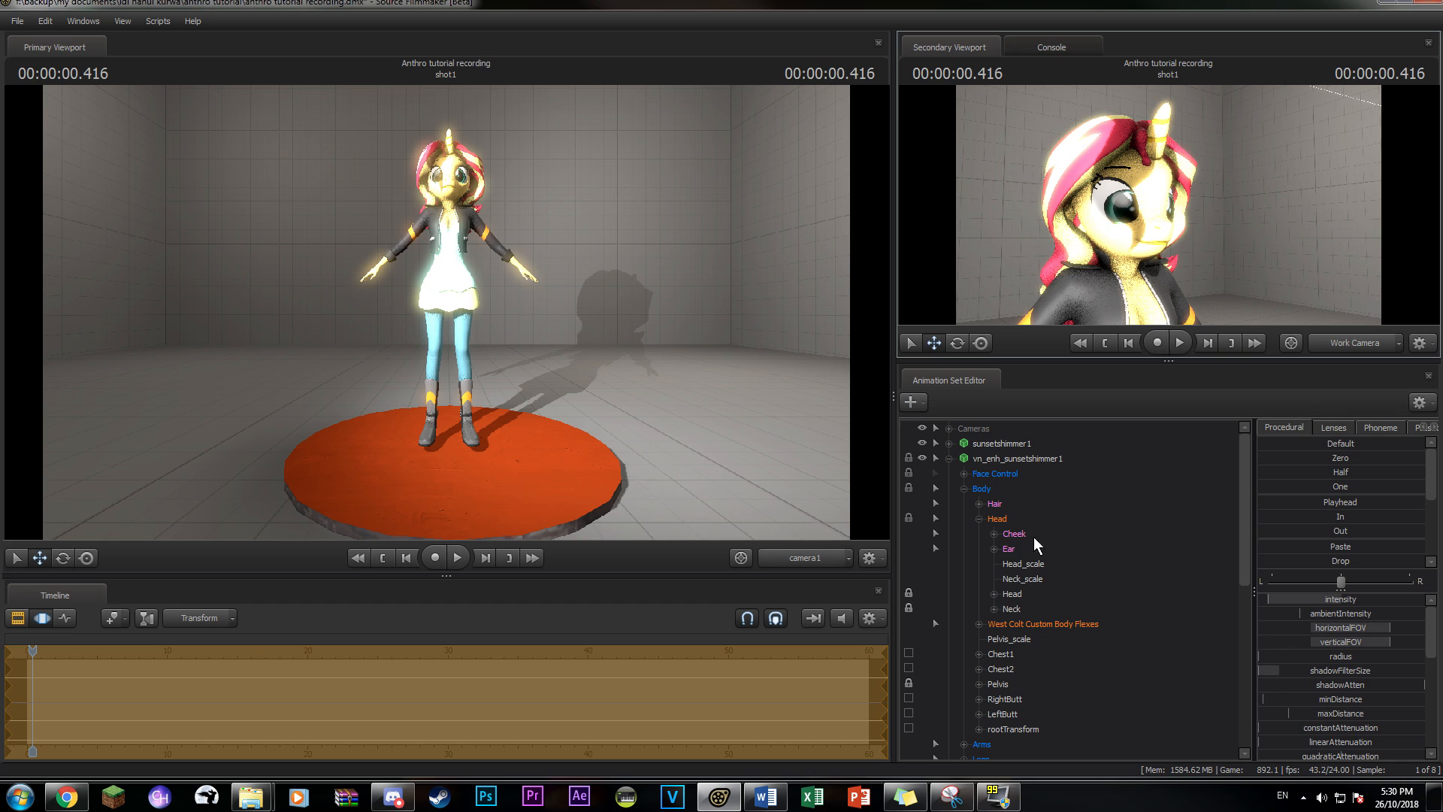
{"action": "left_click", "coordinate": [979, 503]}
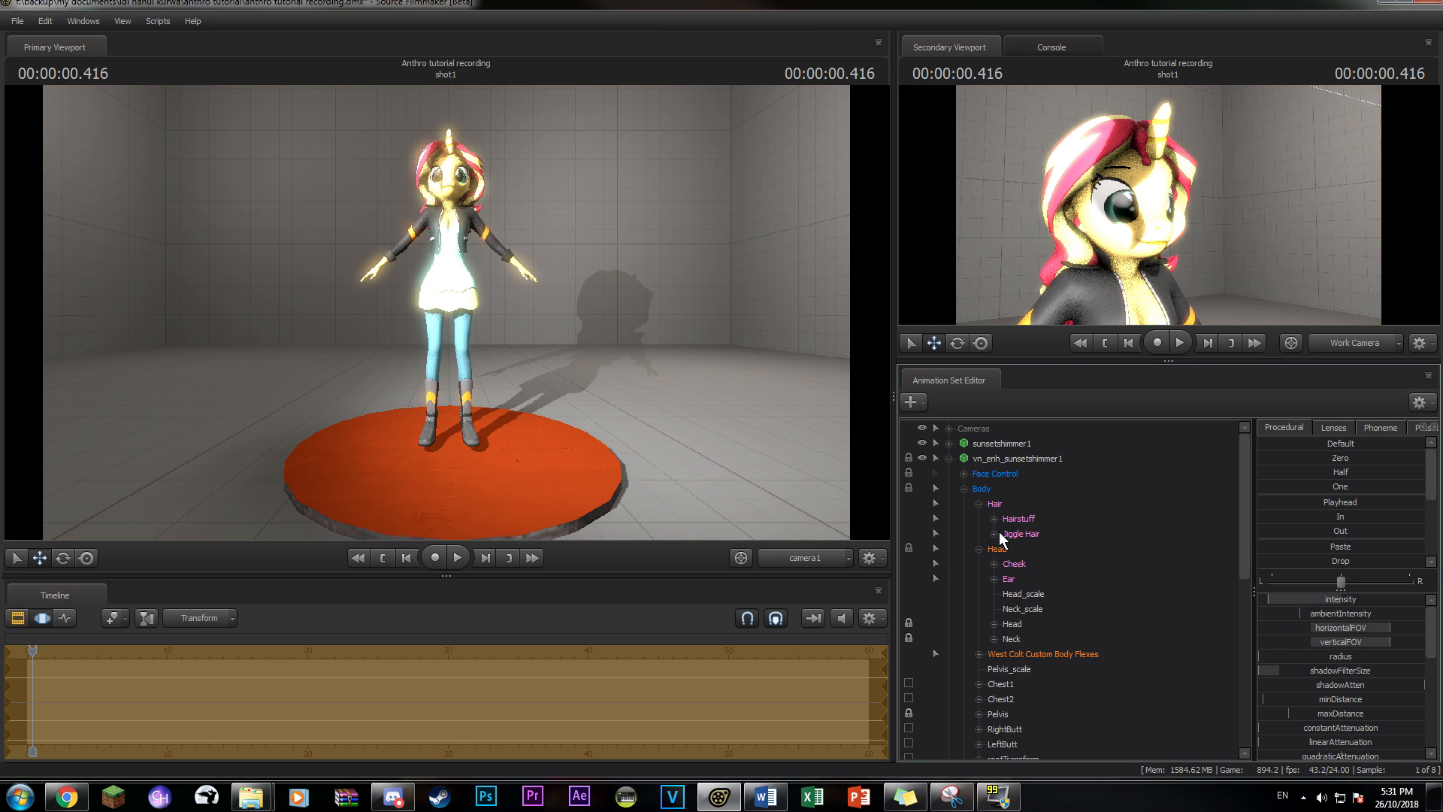
{"action": "left_click_drag", "start_coordinate": [1056, 610], "coordinate": [1063, 622]}
{"action": "left_click", "coordinate": [1070, 663], "text": "ctrl"}
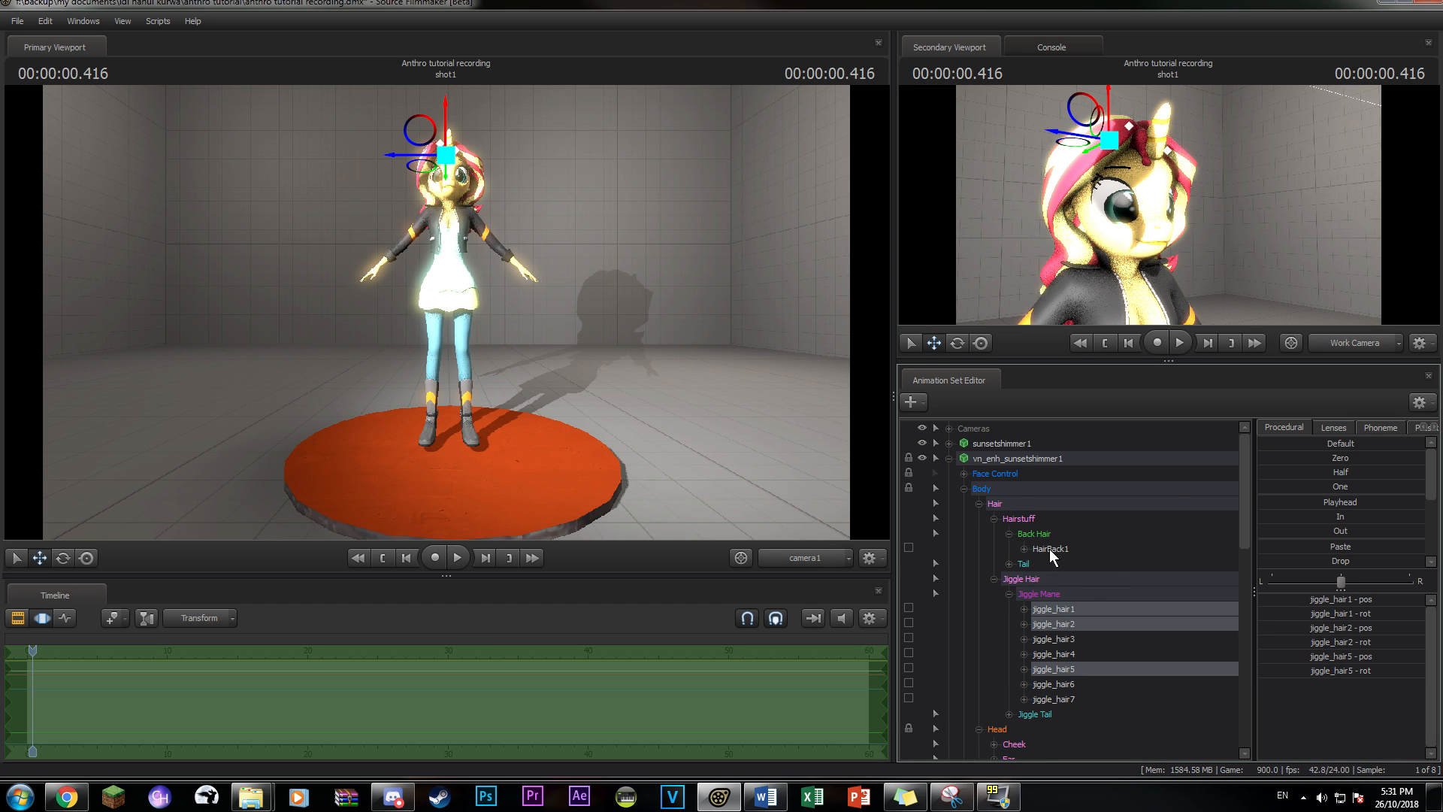
{"action": "left_click", "coordinate": [1049, 549], "text": "ctrl"}
{"action": "right_click", "coordinate": [1049, 549]}
{"action": "left_click", "coordinate": [1099, 594]}
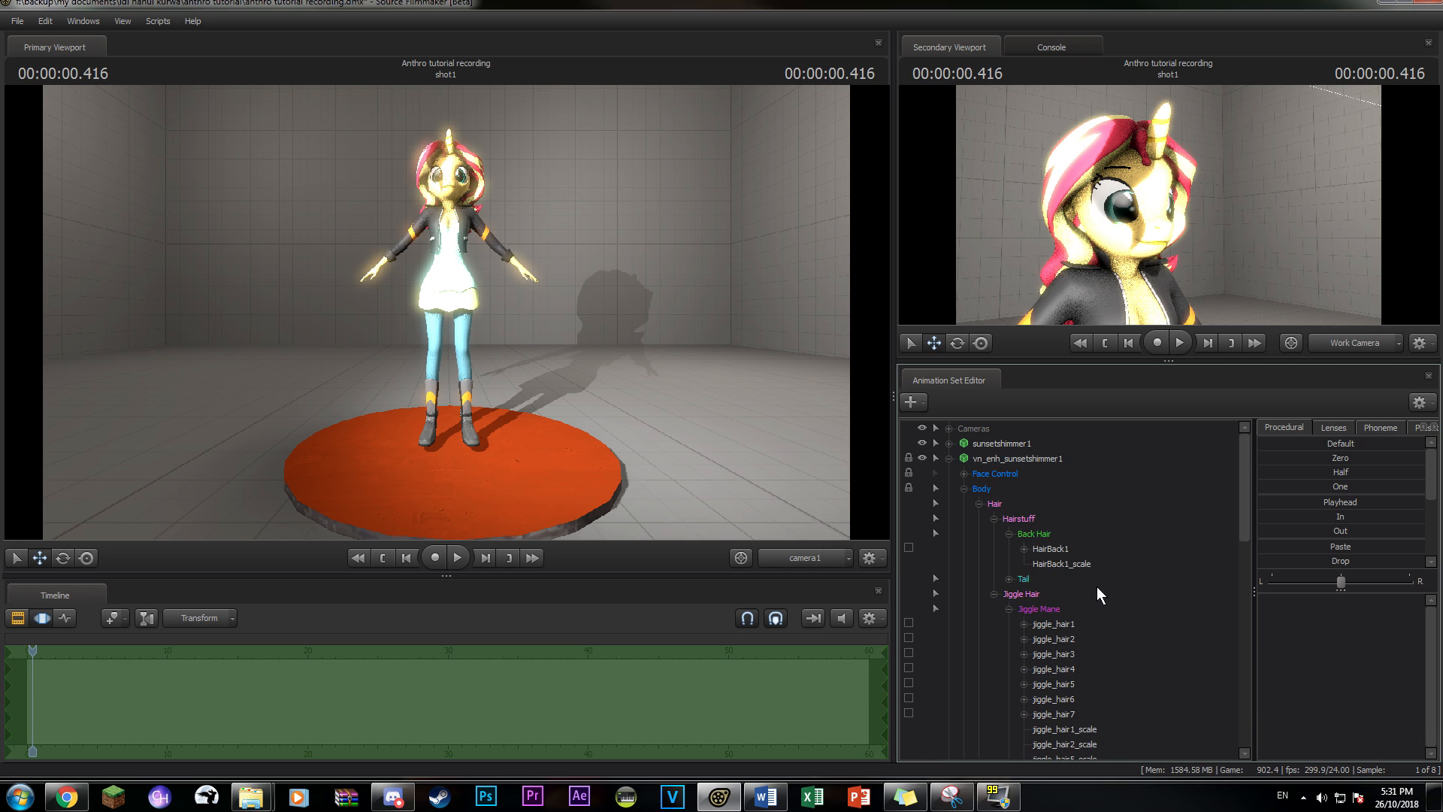
- Zero the scale controls of HairBack1, jiggle_hair1, jiggle_hair2 and jiggle_hair5, and view the head in the secondary viewport
{"action": "scroll", "coordinate": [1068, 560], "scroll_direction": "down", "scroll_amount": 3}
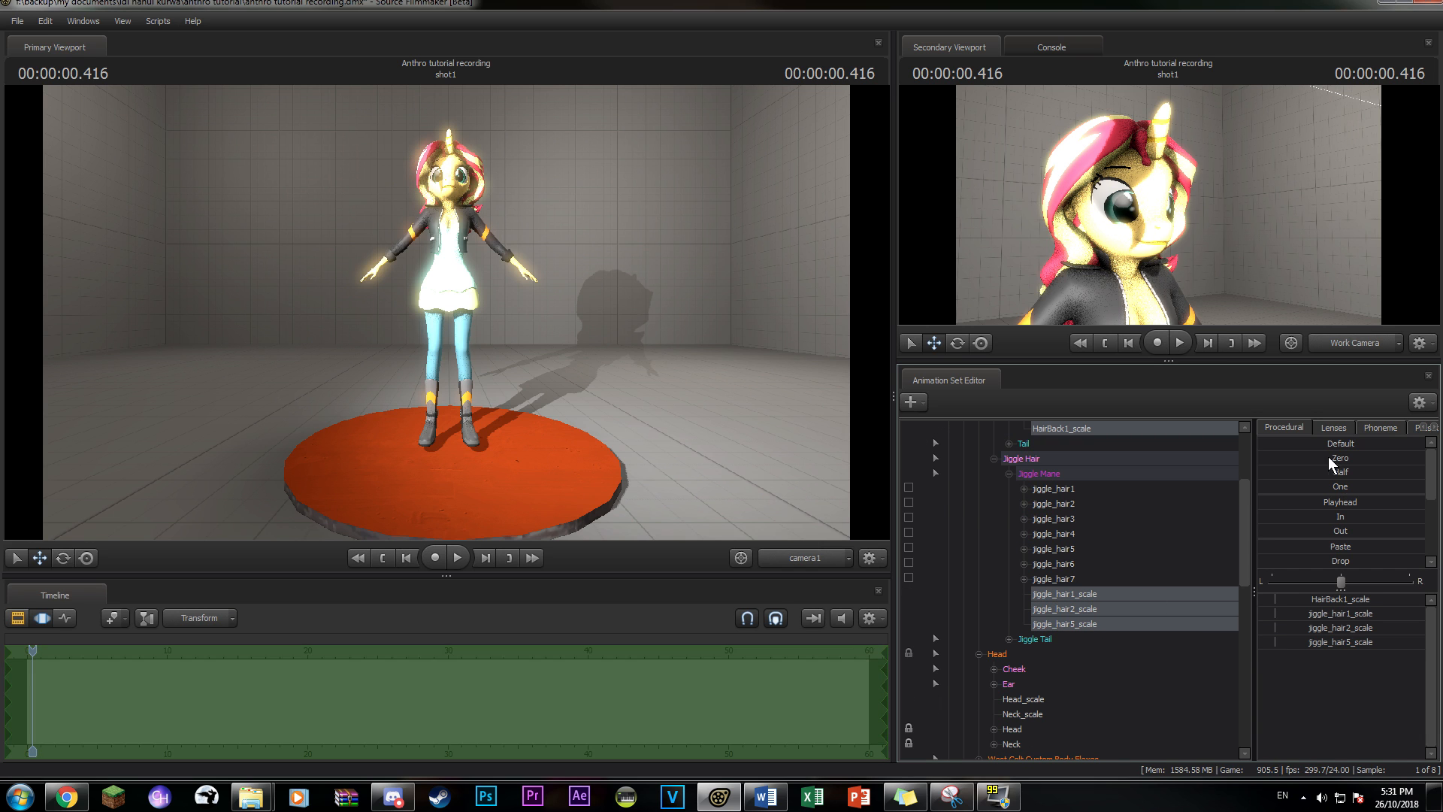
{"action": "left_click_drag", "start_coordinate": [1331, 458], "coordinate": [1420, 459]}
{"action": "left_click_drag", "start_coordinate": [1105, 180], "coordinate": [1098, 219]}
{"action": "left_click", "coordinate": [1061, 150], "text": "ctrl"}
{"action": "left_click_drag", "start_coordinate": [1063, 152], "coordinate": [1015, 231]}
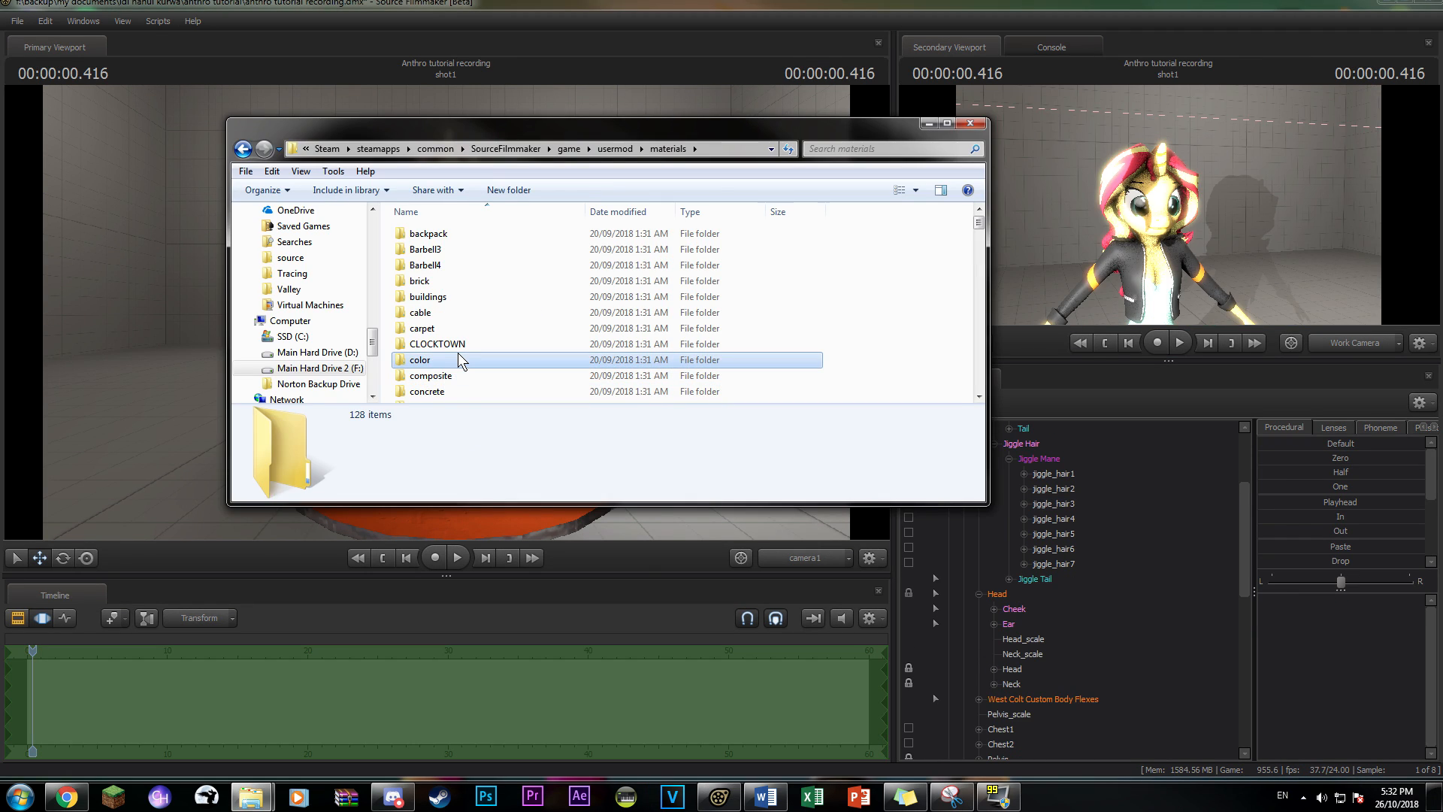
- In the materials folder, open the models\vn_mlp\shimmer subfolder
{"action": "left_click", "coordinate": [458, 358]}
{"action": "type", "text": "models"}
{"action": "key", "text": "Return"}
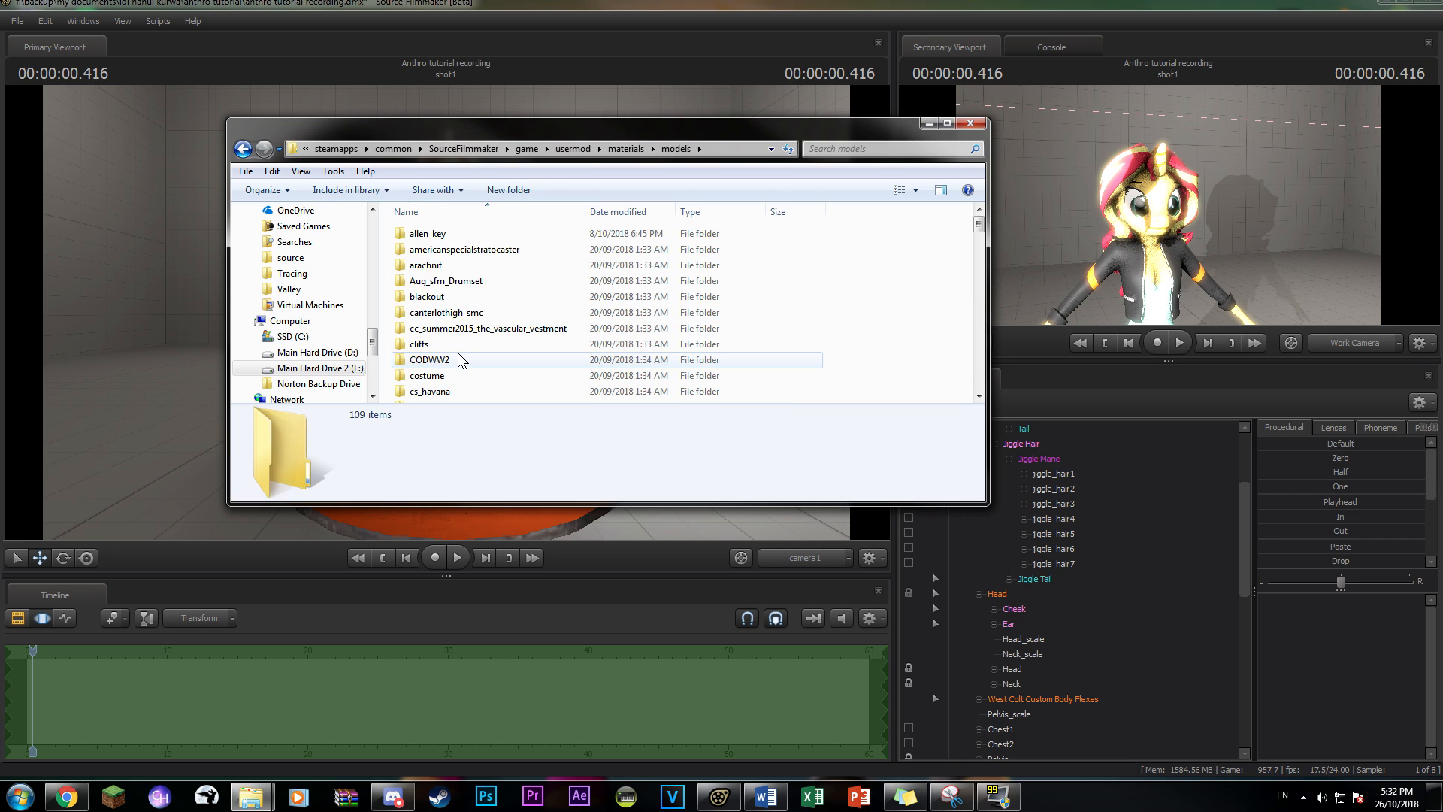
{"action": "type", "text": "vn_mlp"}
{"action": "key", "text": "Return"}
{"action": "type", "text": "sun"}
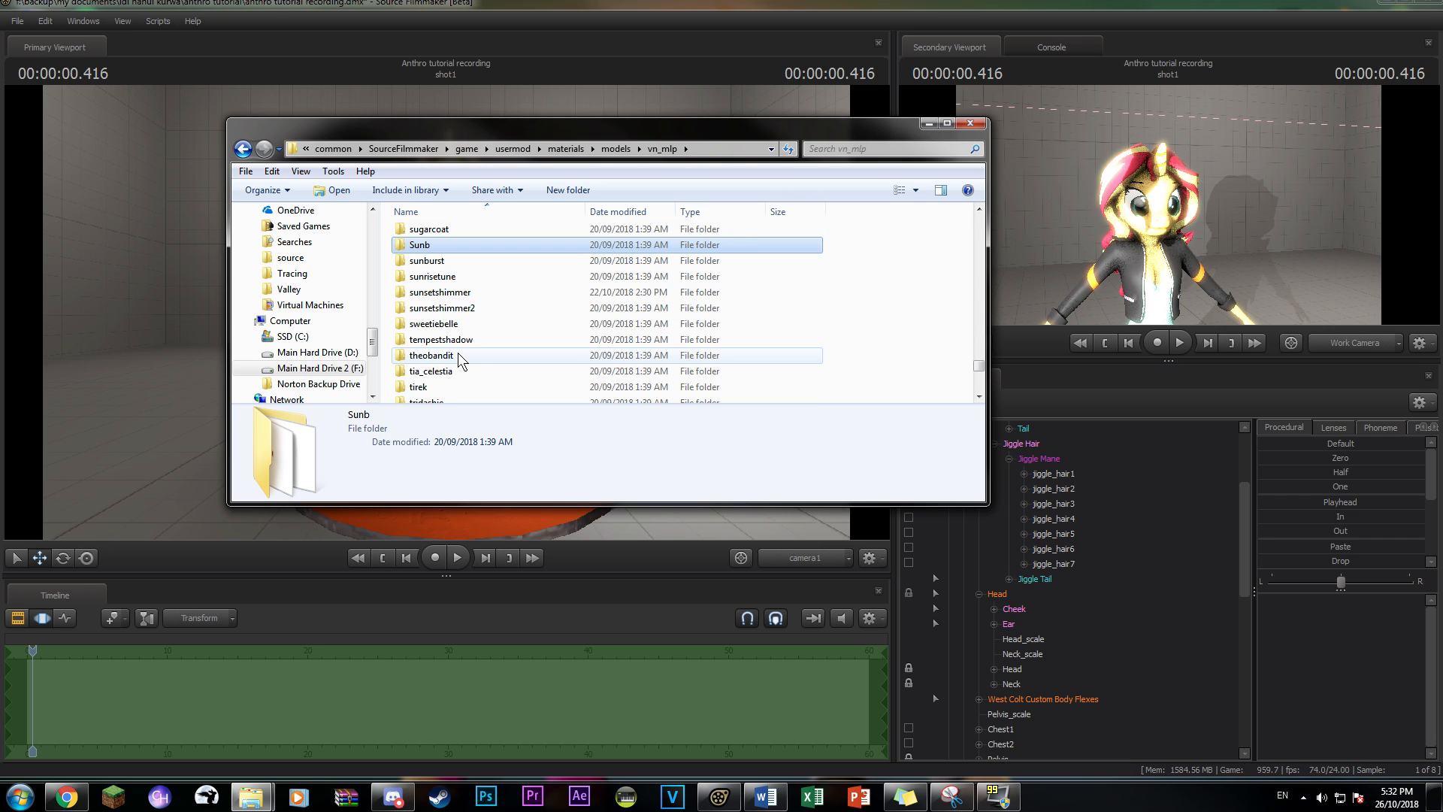
{"action": "type", "text": "shi"}
{"action": "key", "text": "Return"}
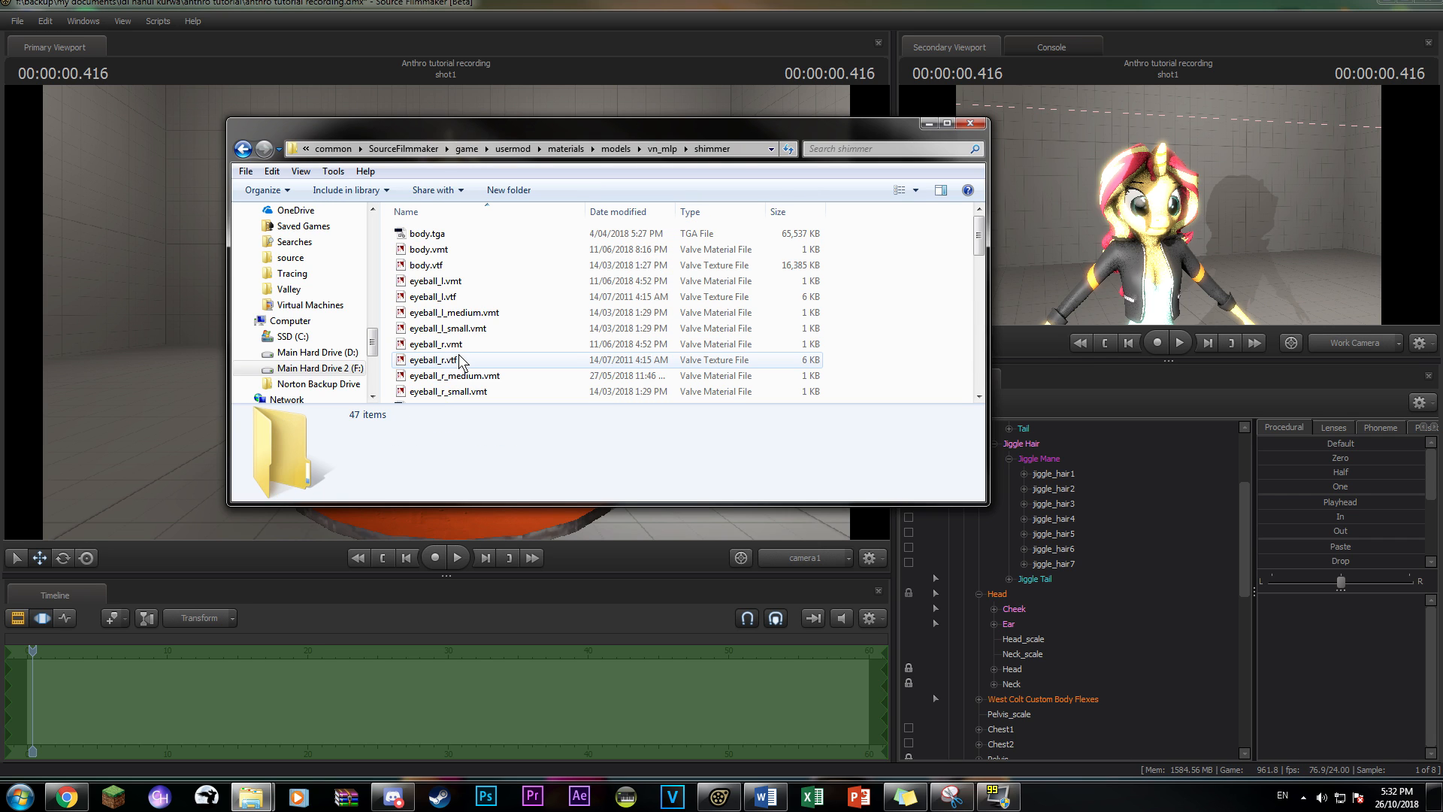
- Open hair.vmt in VTFEdit and add the line "$translucent" "1" above its $basetexture entry
{"action": "scroll", "coordinate": [421, 361], "scroll_direction": "down", "scroll_amount": 3}
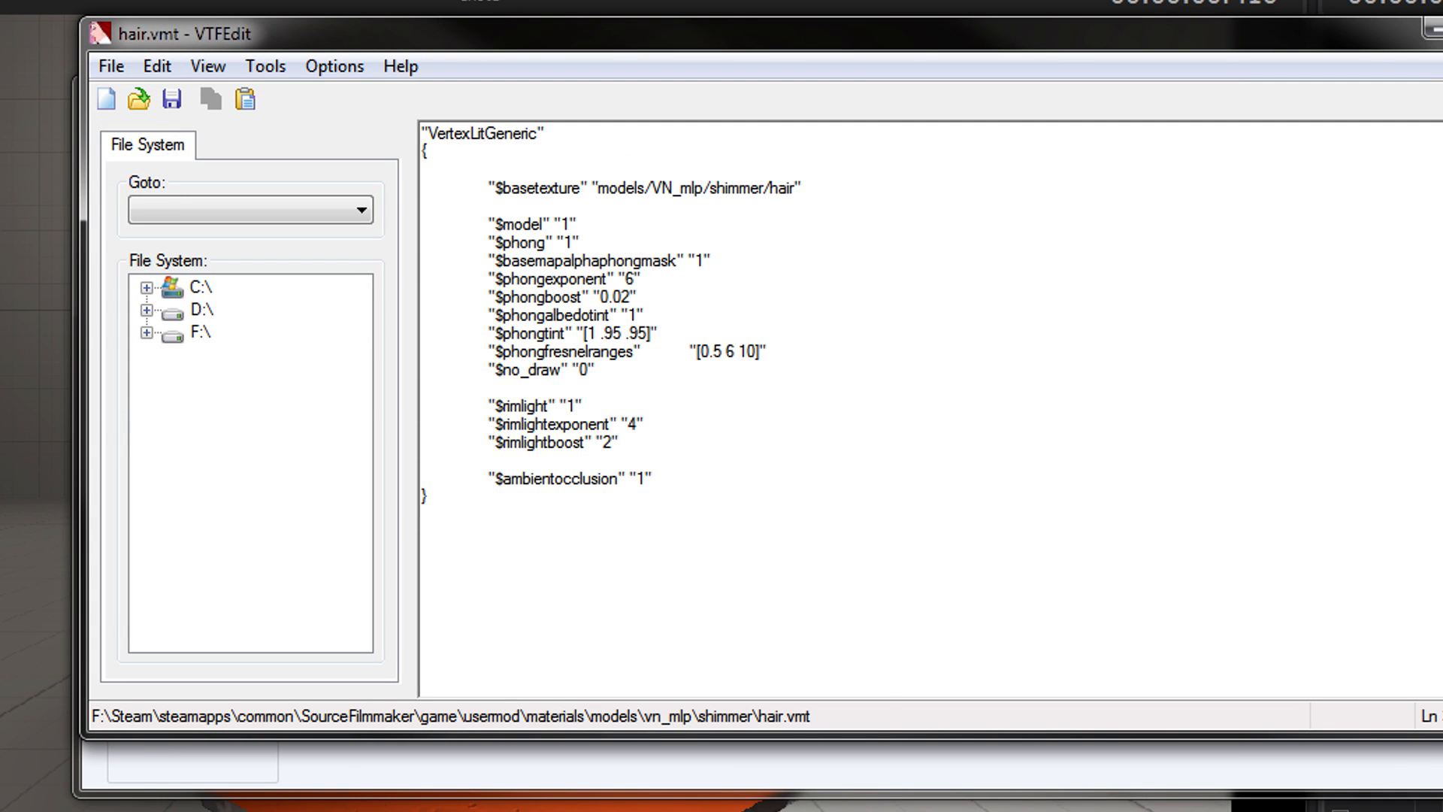
{"action": "type", "text": "\"$translucent\" \"1"}
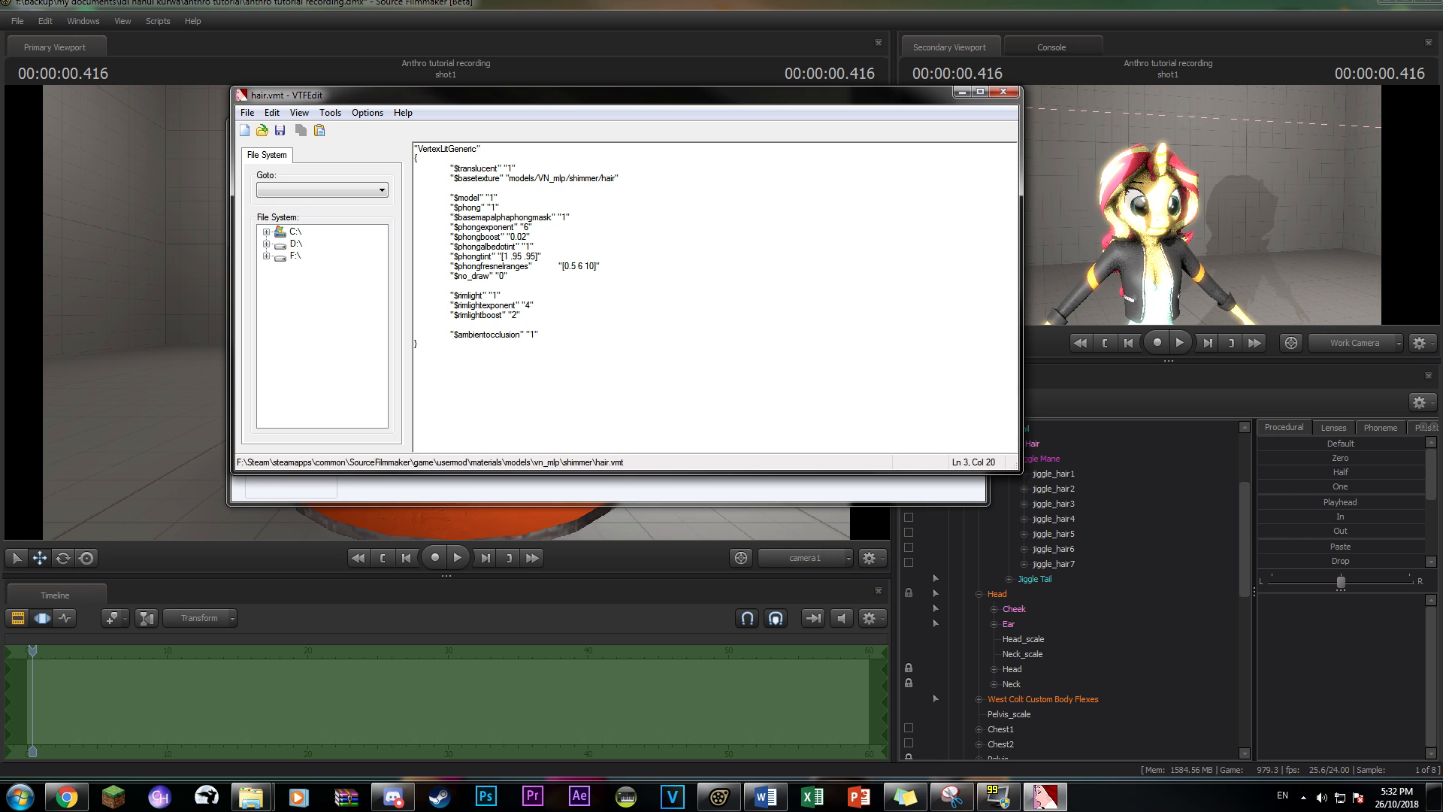
{"action": "left_click", "coordinate": [962, 92]}
- Run mat_reloadallmaterials in the Source Filmmaker console and view the head in the secondary viewport
{"action": "left_click", "coordinate": [1071, 44]}
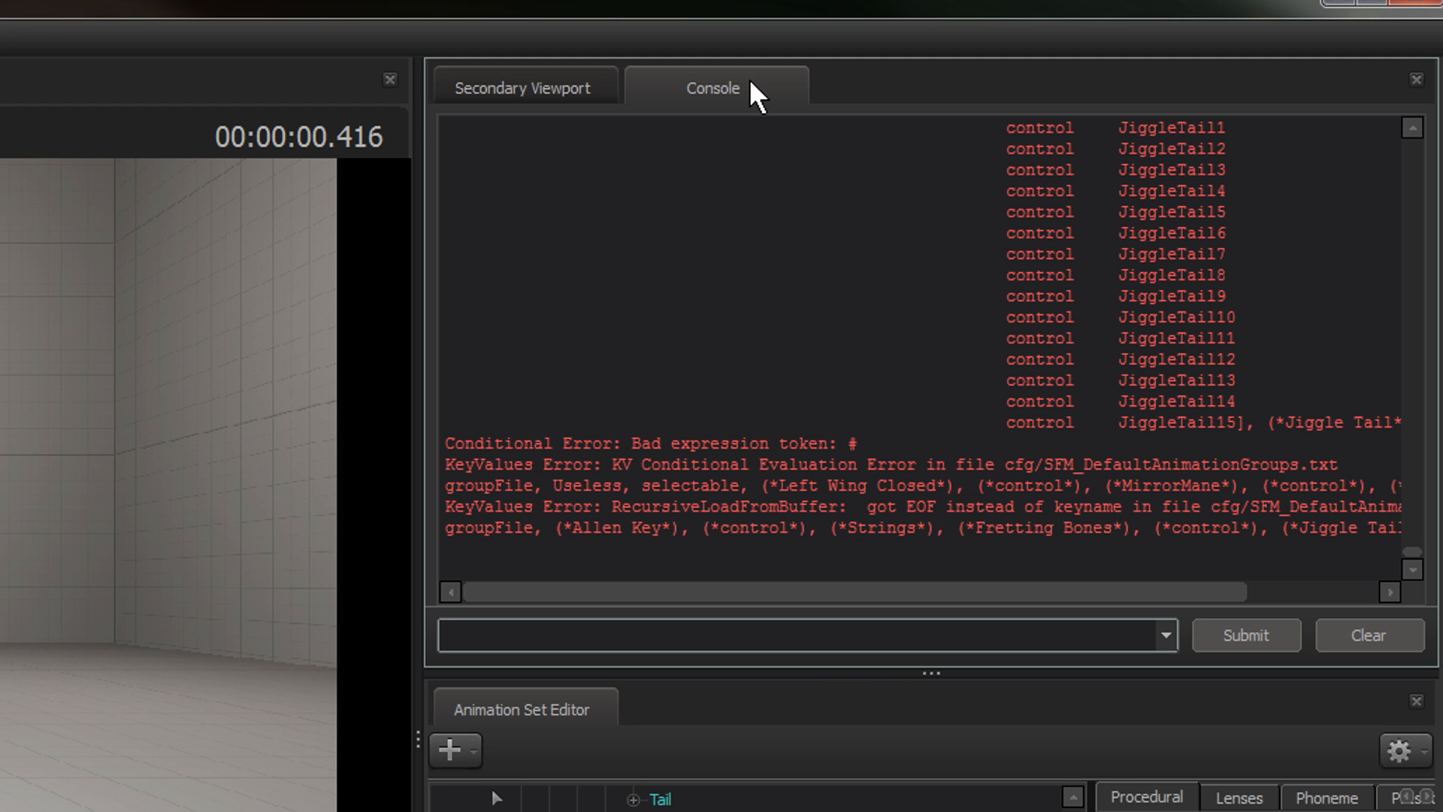
{"action": "type", "text": "mat_reload"}
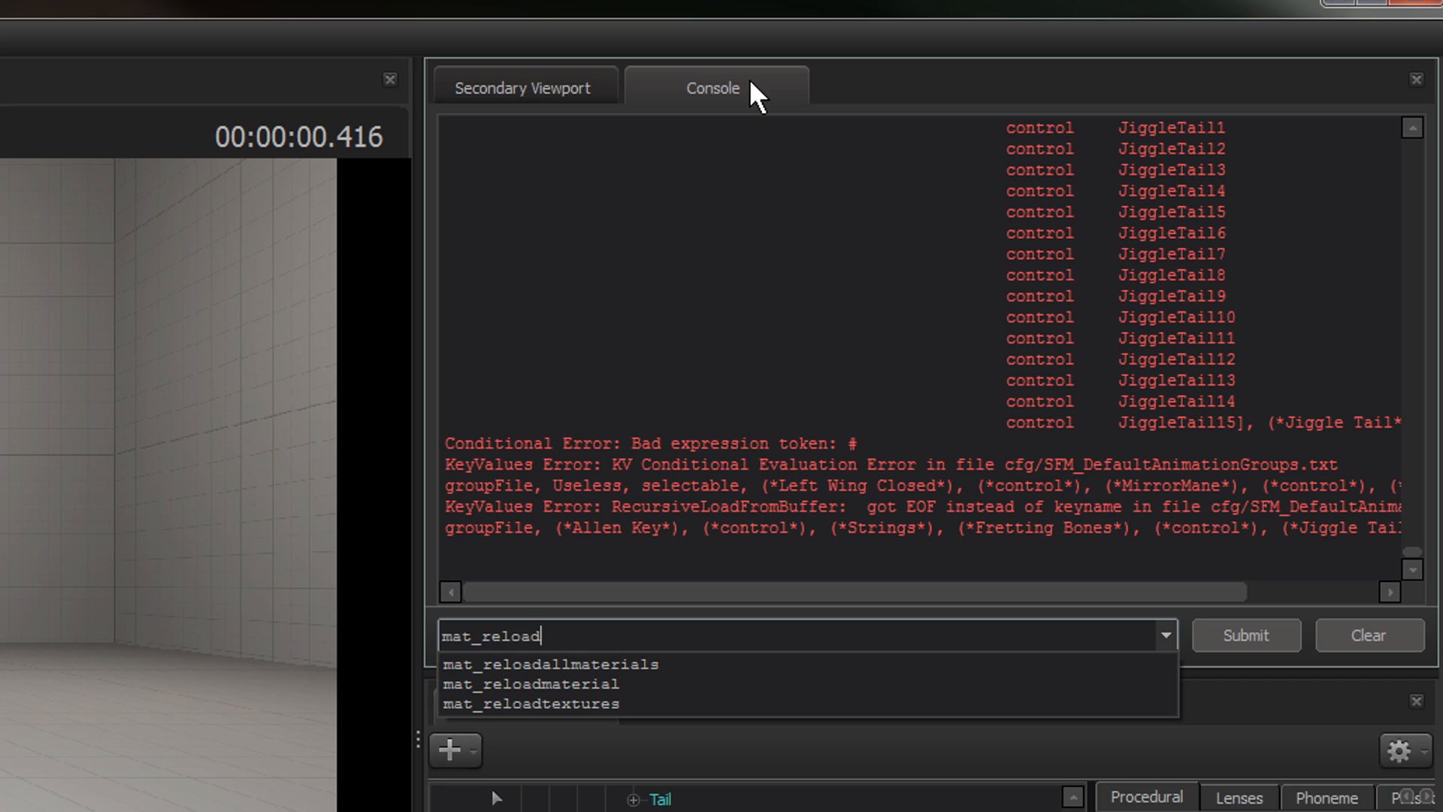
{"action": "key", "text": "Down"}
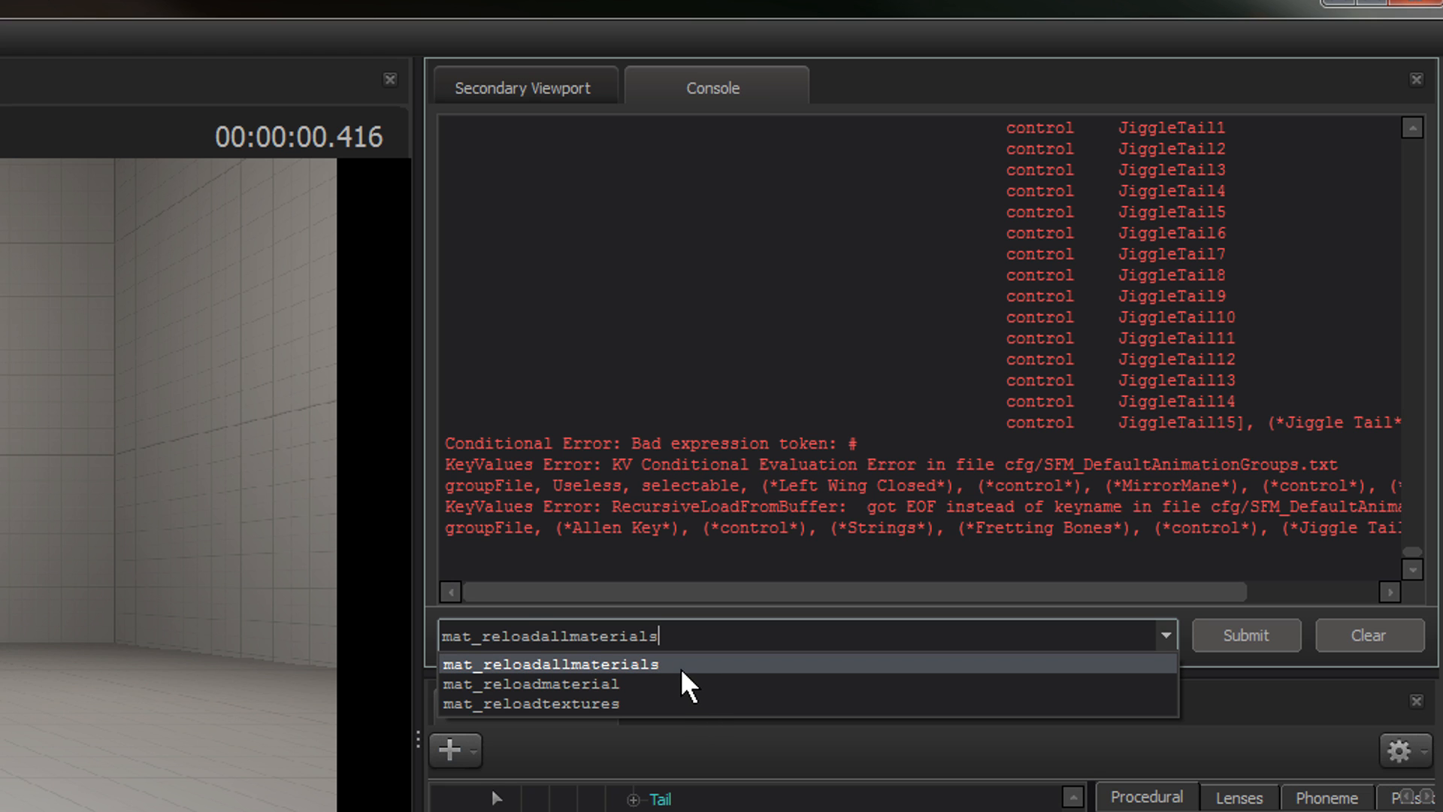
{"action": "key", "text": "Return"}
{"action": "key", "text": "Return"}
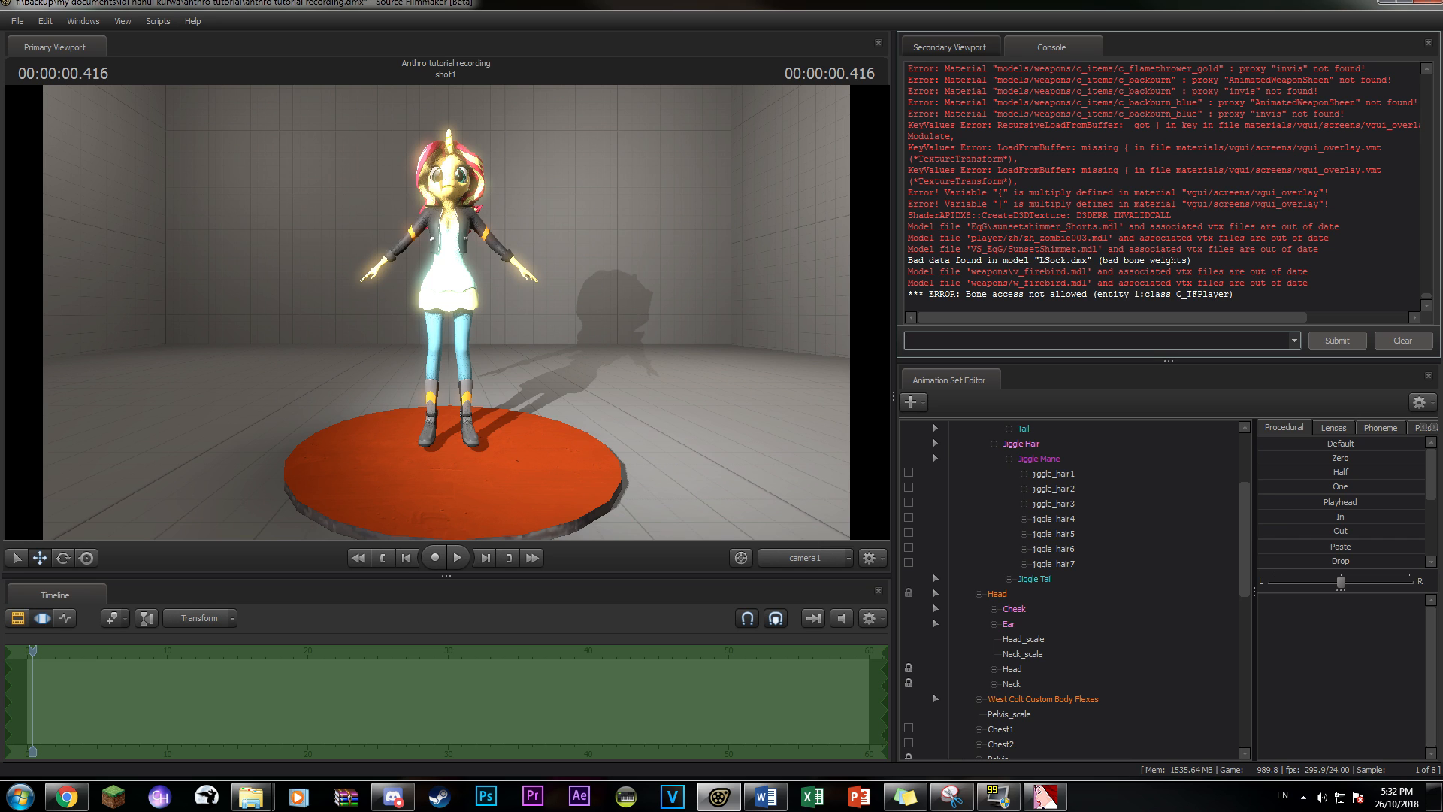
{"action": "left_click", "coordinate": [952, 48]}
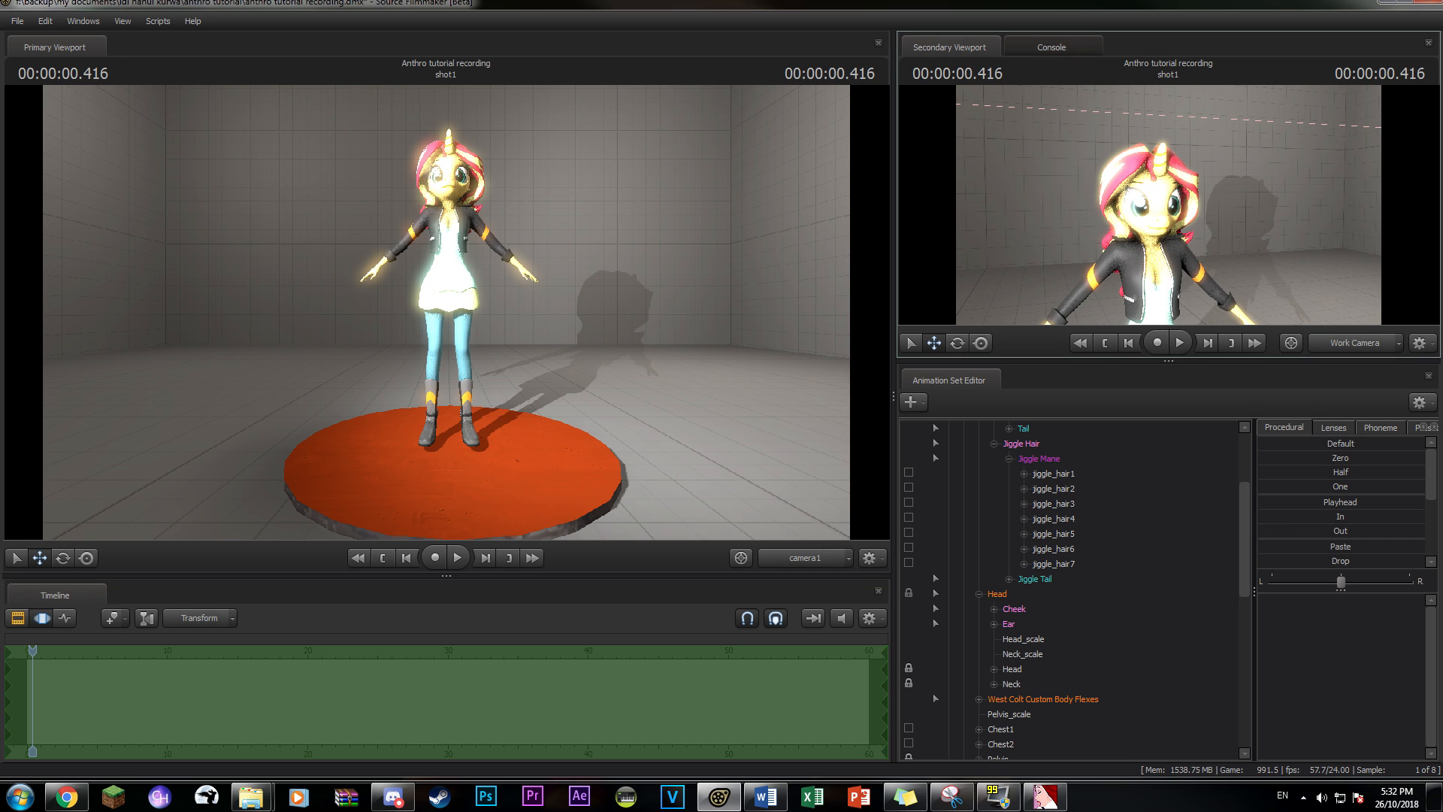
{"action": "left_click_drag", "start_coordinate": [1229, 218], "coordinate": [1147, 228]}
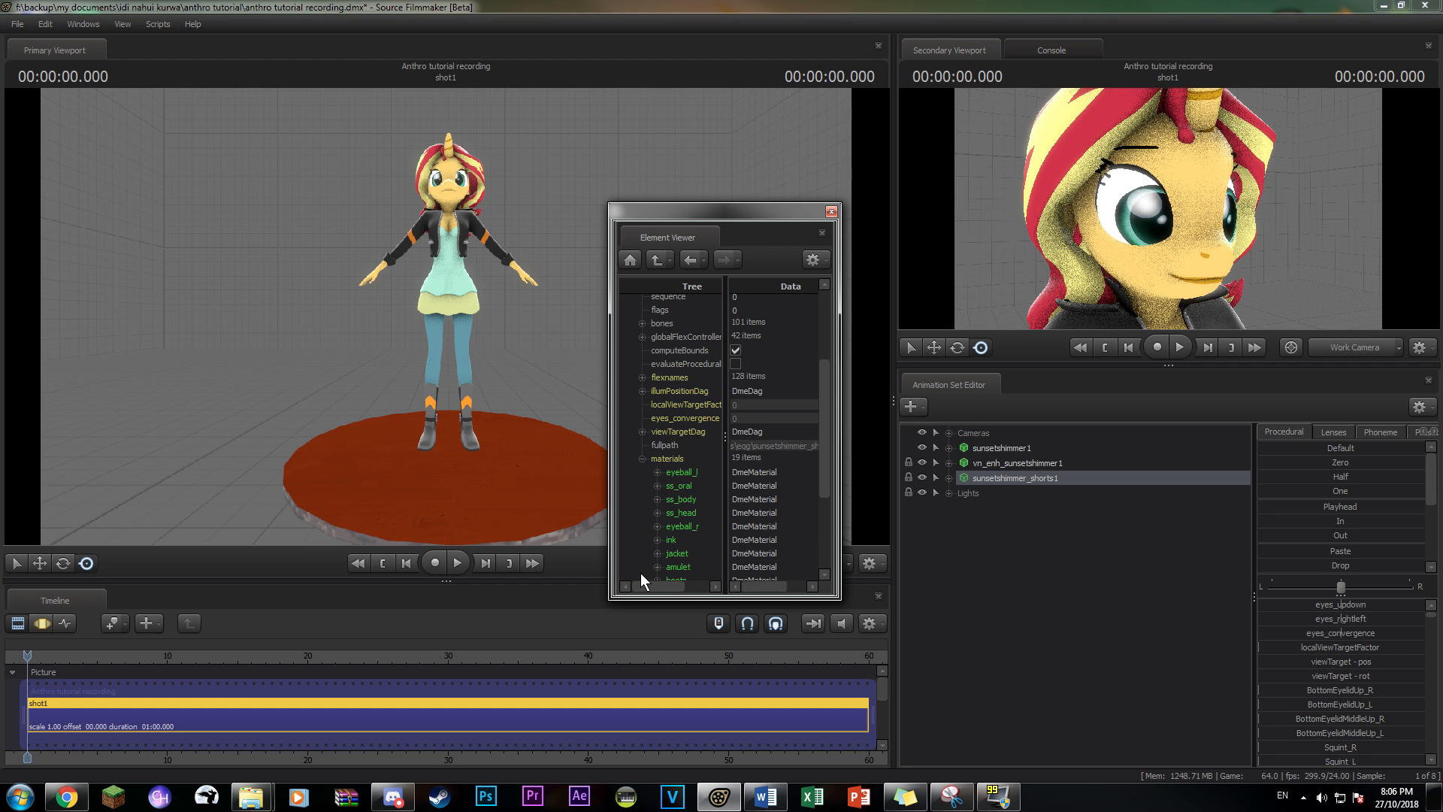
- Add an attribute named $alpha to the ss_oral material of sunsetshimmer_shorts1
{"action": "scroll", "coordinate": [640, 572], "scroll_direction": "down", "scroll_amount": 3}
{"action": "scroll", "coordinate": [639, 548], "scroll_direction": "down", "scroll_amount": 2}
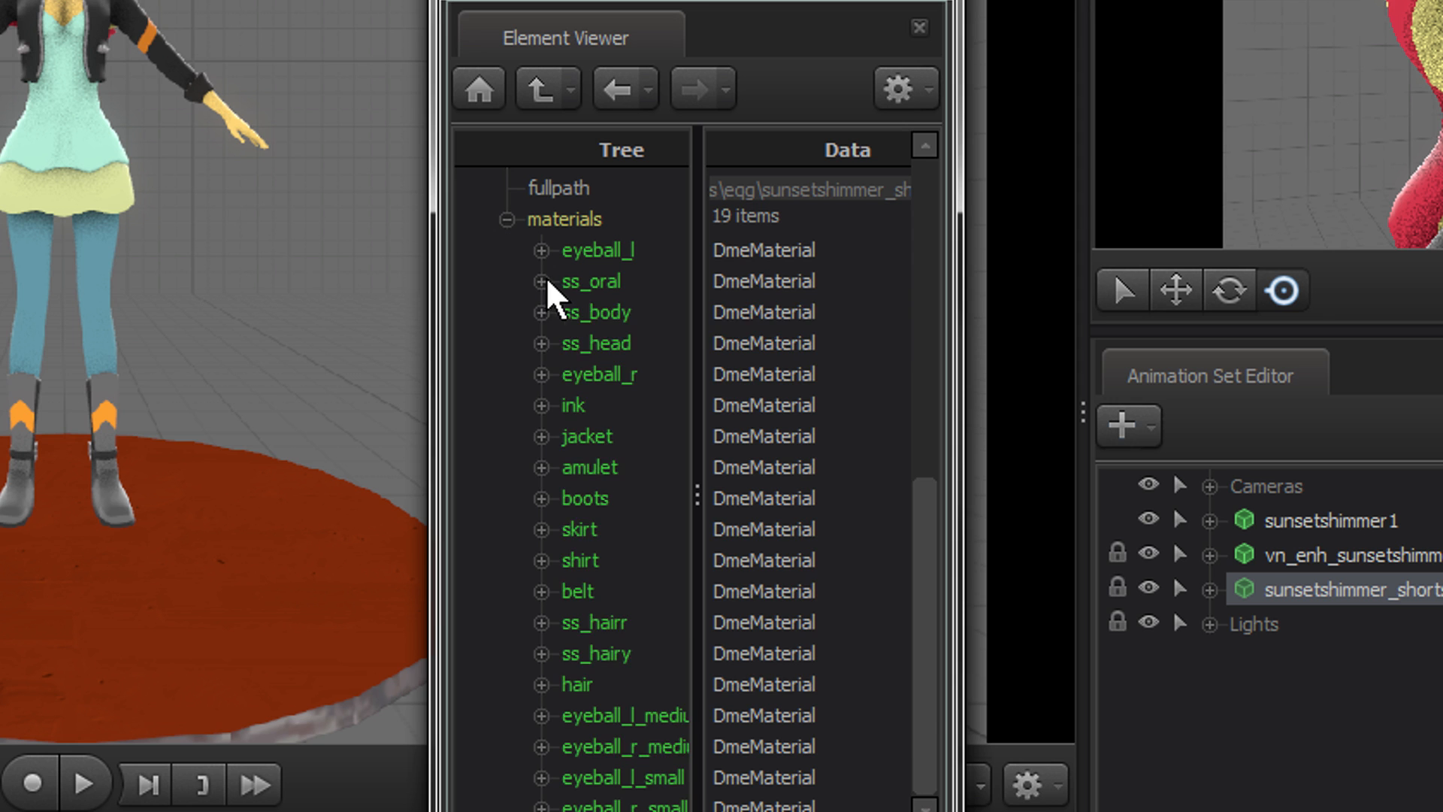
{"action": "right_click", "coordinate": [662, 344]}
{"action": "mouse_move", "coordinate": [740, 454]}
{"action": "left_click", "coordinate": [873, 480]}
{"action": "type", "text": "$alpha"}
{"action": "key", "text": "Return"}
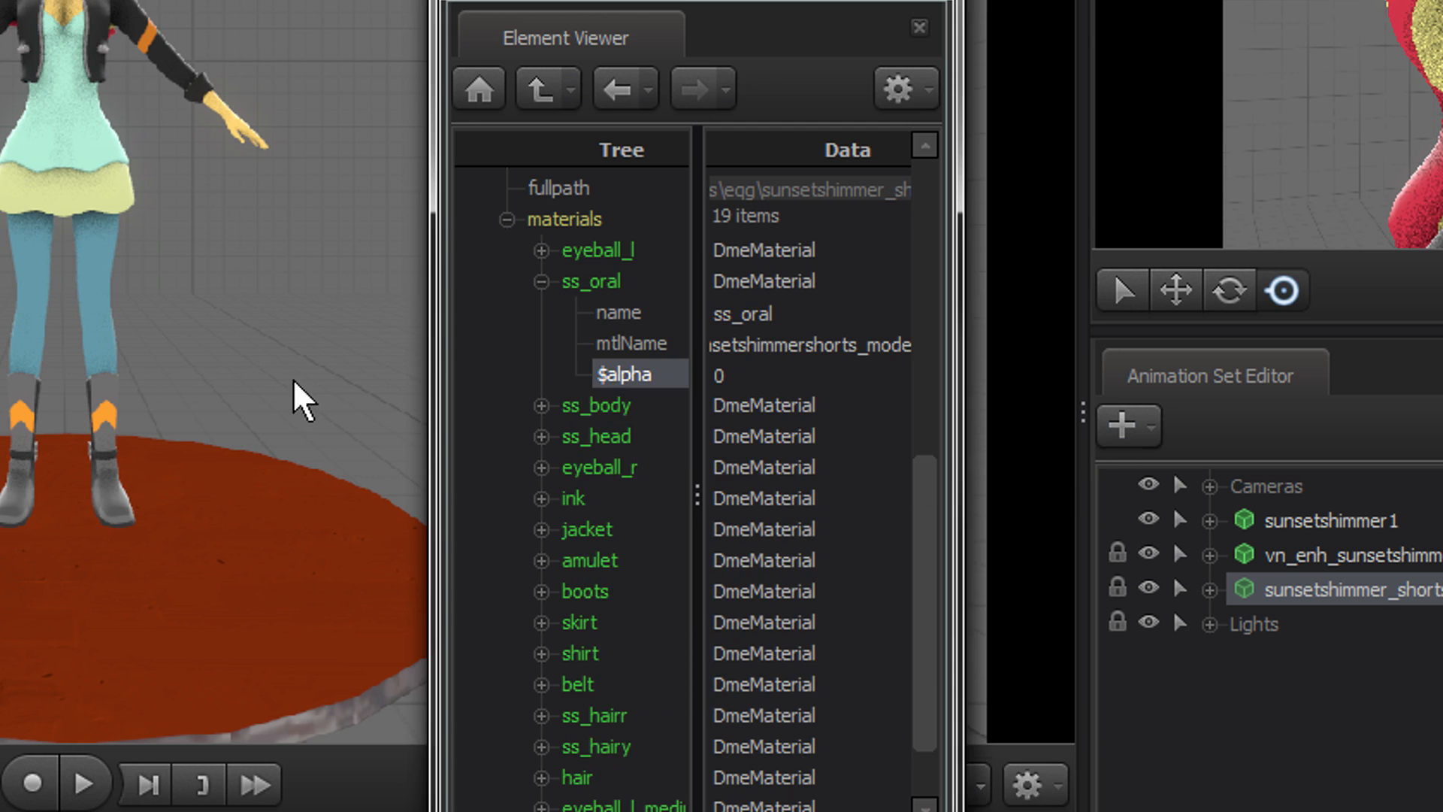
- Add an attribute named $alpha to the ss_body material of sunsetshimmer_shorts1
{"action": "right_click", "coordinate": [578, 412]}
{"action": "mouse_move", "coordinate": [932, 664]}
{"action": "left_click", "coordinate": [1011, 604]}
{"action": "type", "text": "$alpha"}
{"action": "key", "text": "Return"}
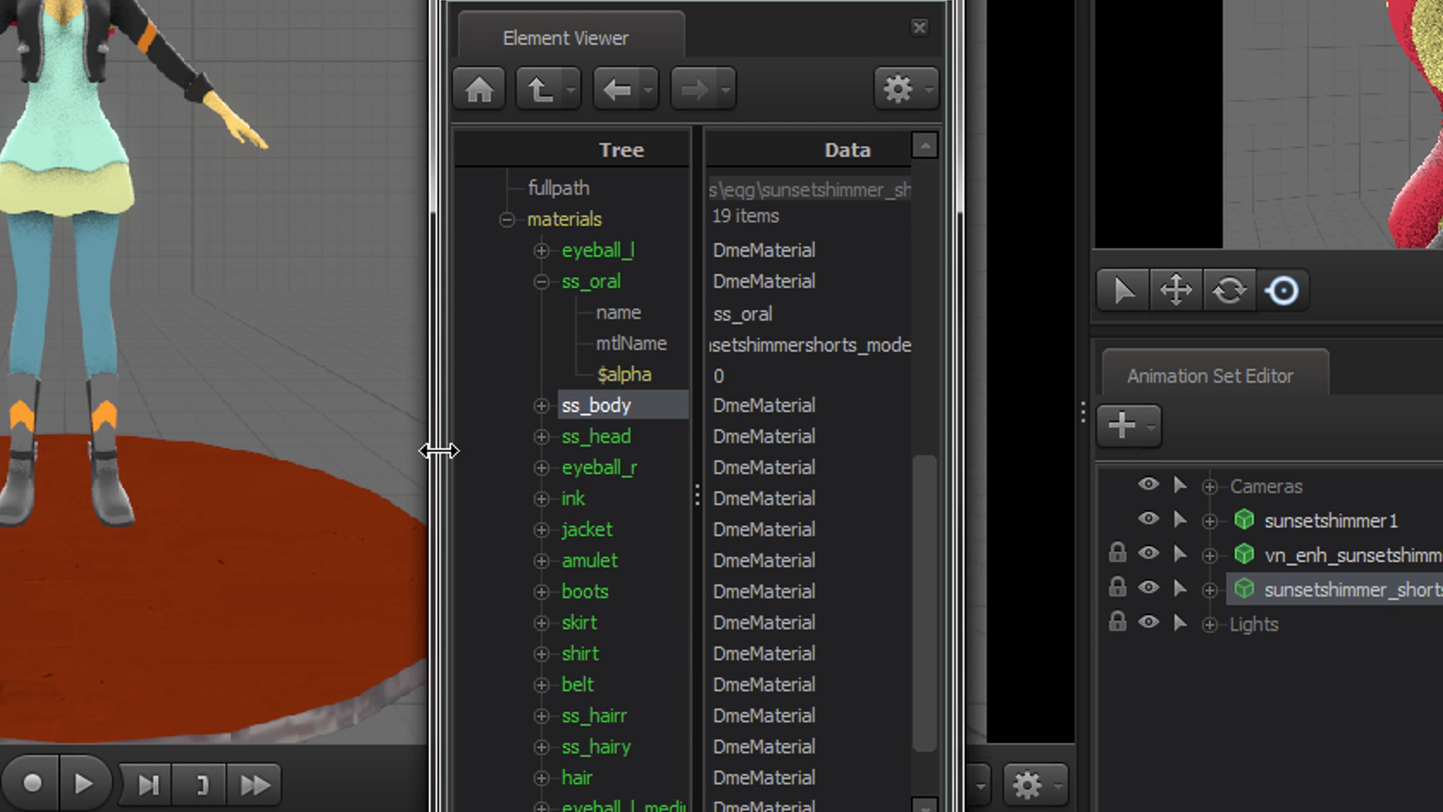
- Add an attribute named $alpha to the ss_head material of sunsetshimmer_shorts1
{"action": "right_click", "coordinate": [627, 436]}
{"action": "mouse_move", "coordinate": [860, 675]}
{"action": "left_click", "coordinate": [940, 615]}
{"action": "type", "text": "$alpha"}
{"action": "key", "text": "Return"}
- Add an attribute named $alpha to the ink material of sunsetshimmer_shorts1
{"action": "right_click", "coordinate": [647, 505]}
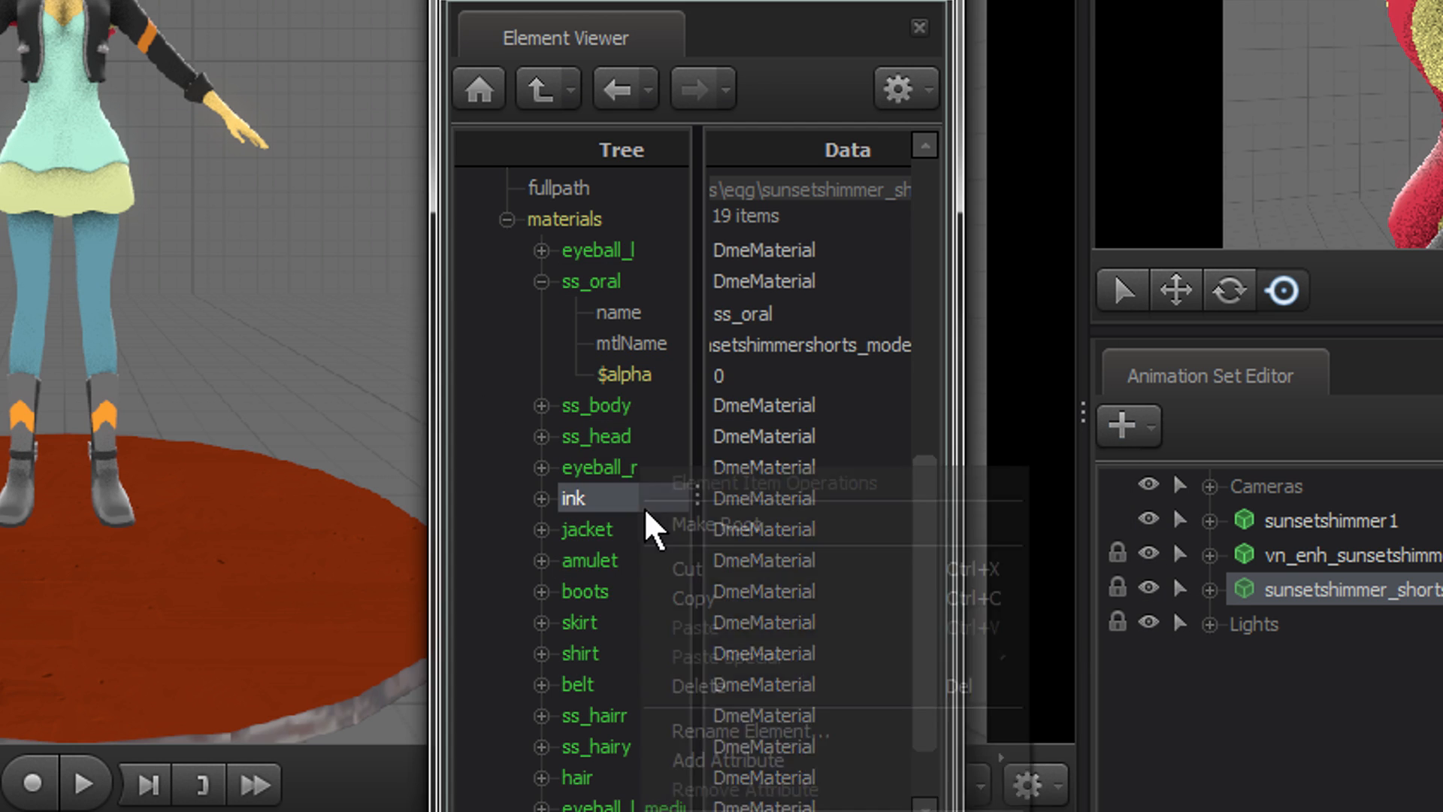
{"action": "mouse_move", "coordinate": [747, 760]}
{"action": "left_click", "coordinate": [1083, 600]}
{"action": "type", "text": "$alpha"}
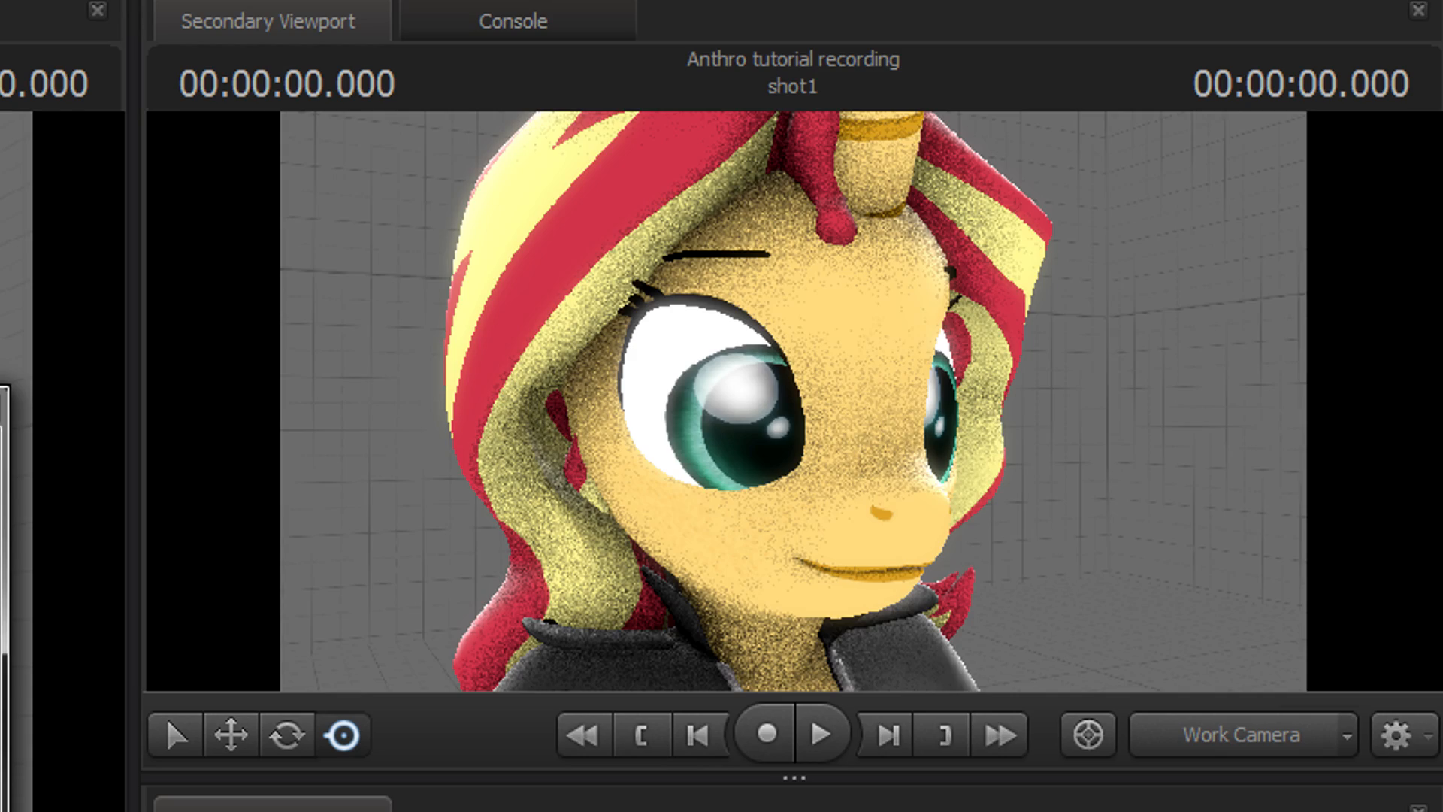
{"action": "mouse_move", "coordinate": [793, 401]}
{"action": "left_mouse_down"}
{"action": "mouse_move", "coordinate": [815, 401]}
{"action": "mouse_move", "coordinate": [778, 401]}
{"action": "left_mouse_up"}
{"action": "key", "text": "w"}
{"action": "key", "text": "s"}
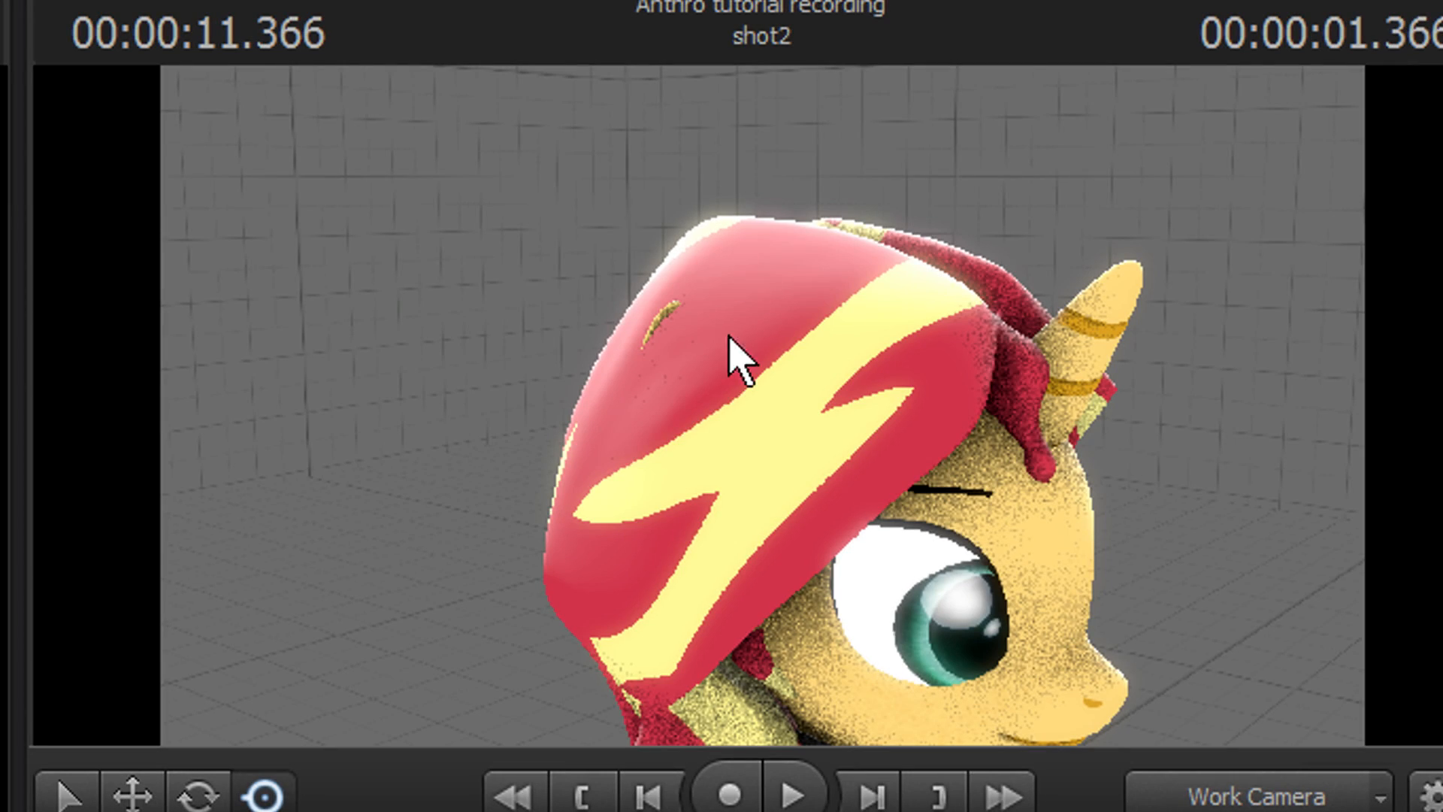
- Move the pony head's left ear outward so it pokes through the hair, and rotate it into place
{"action": "left_click", "coordinate": [683, 477], "text": "ctrl"}
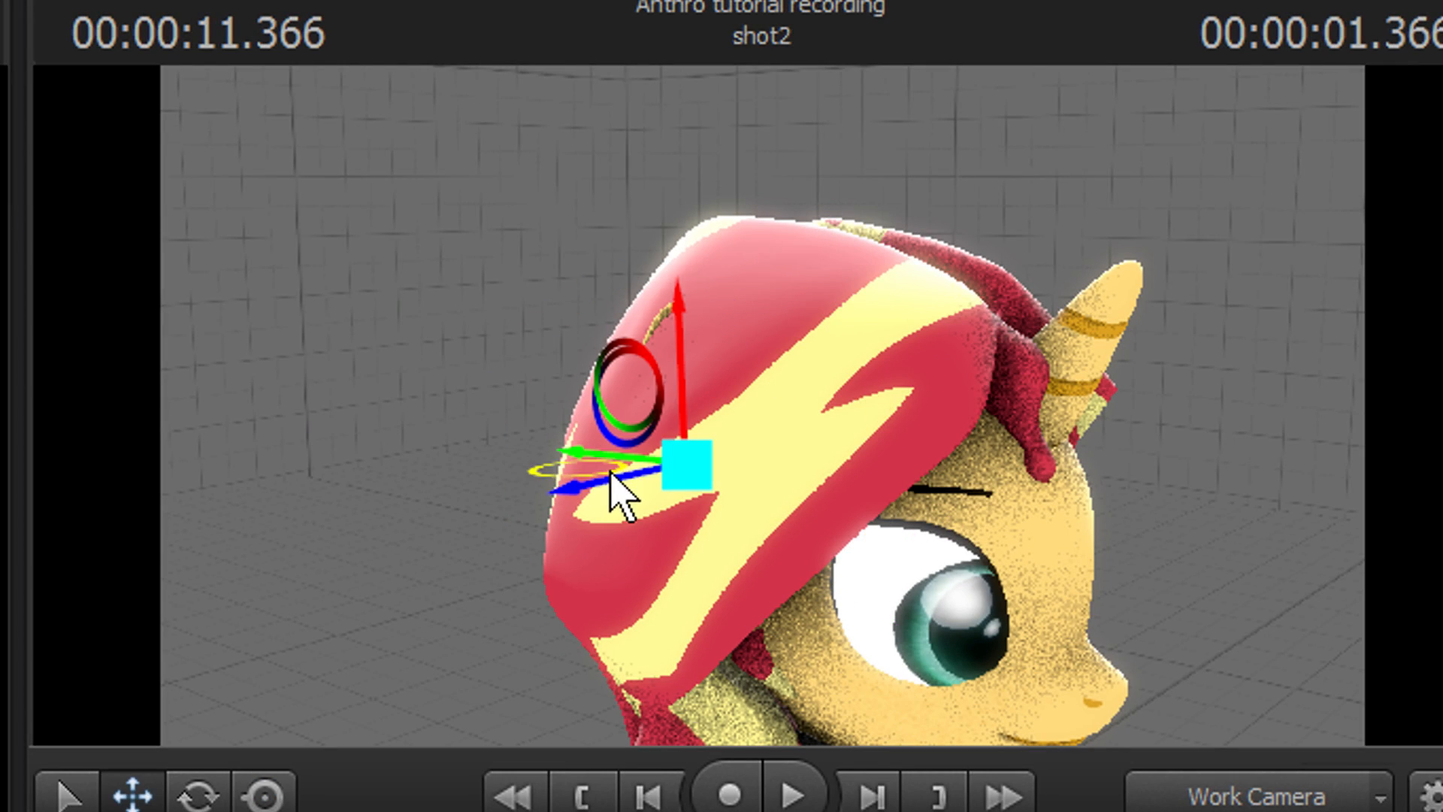
{"action": "left_click_drag", "start_coordinate": [628, 486], "coordinate": [588, 490]}
{"action": "left_click_drag", "start_coordinate": [947, 612], "coordinate": [906, 610], "text": "alt"}
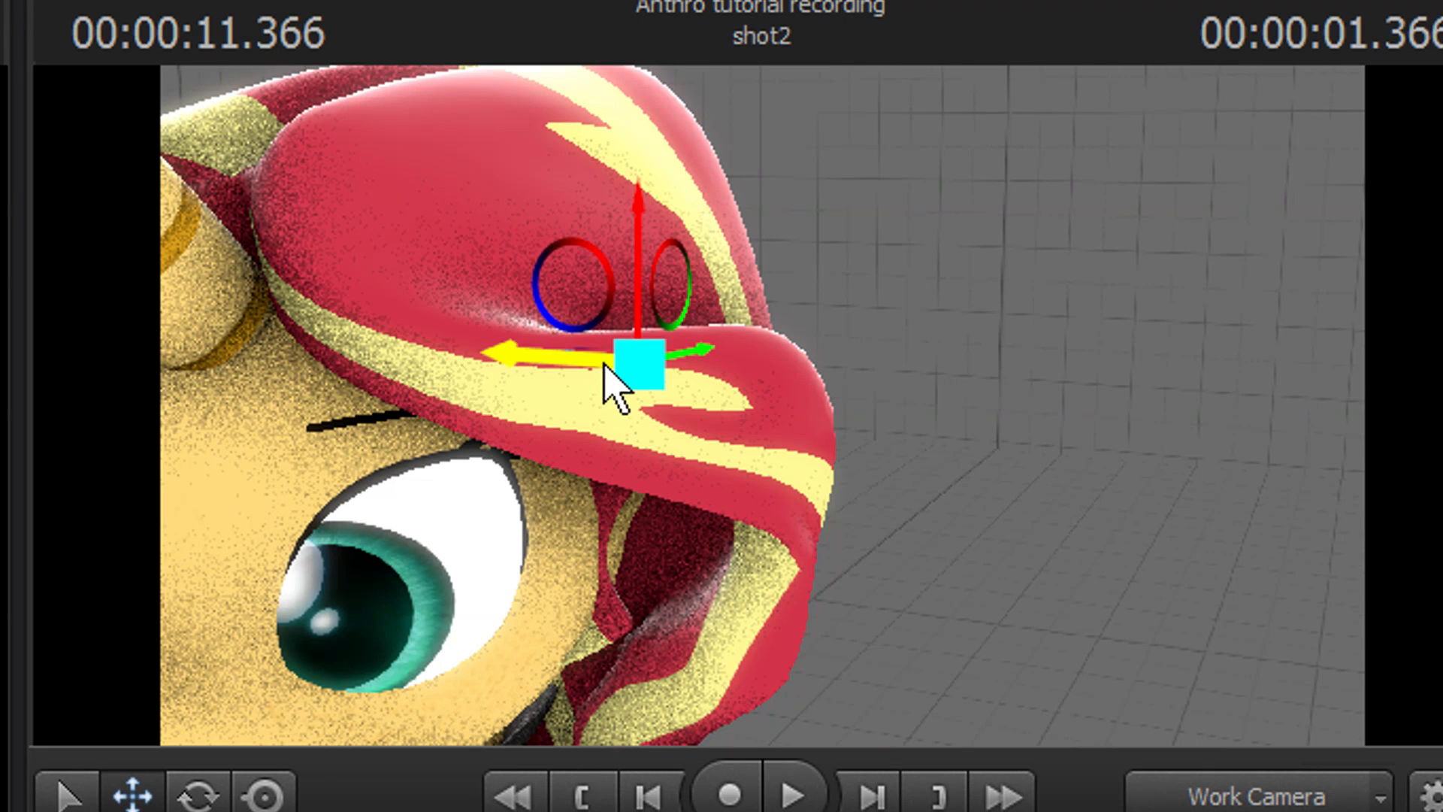
{"action": "left_click_drag", "start_coordinate": [602, 364], "coordinate": [677, 398]}
{"action": "key", "text": "e"}
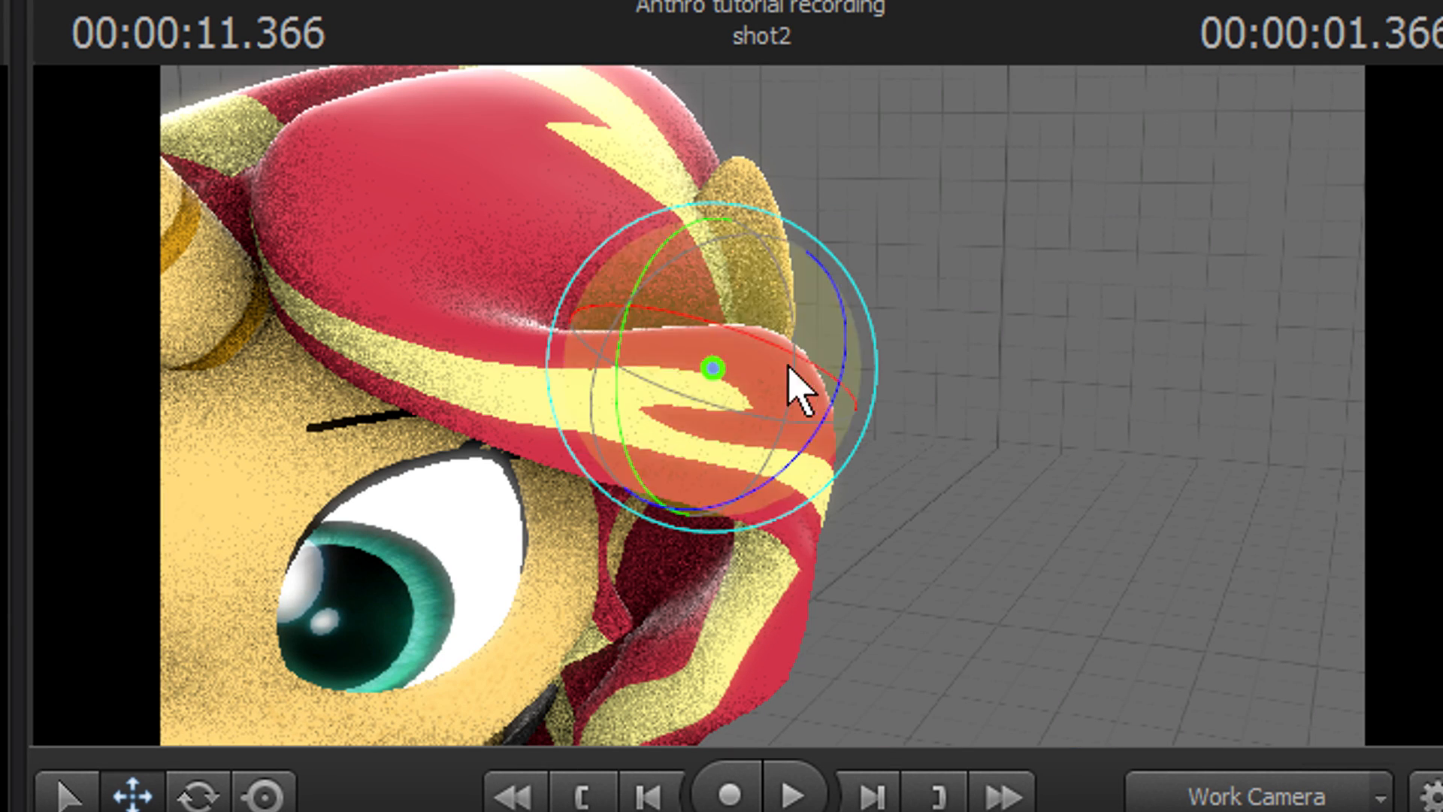
{"action": "left_click_drag", "start_coordinate": [800, 391], "coordinate": [838, 386]}
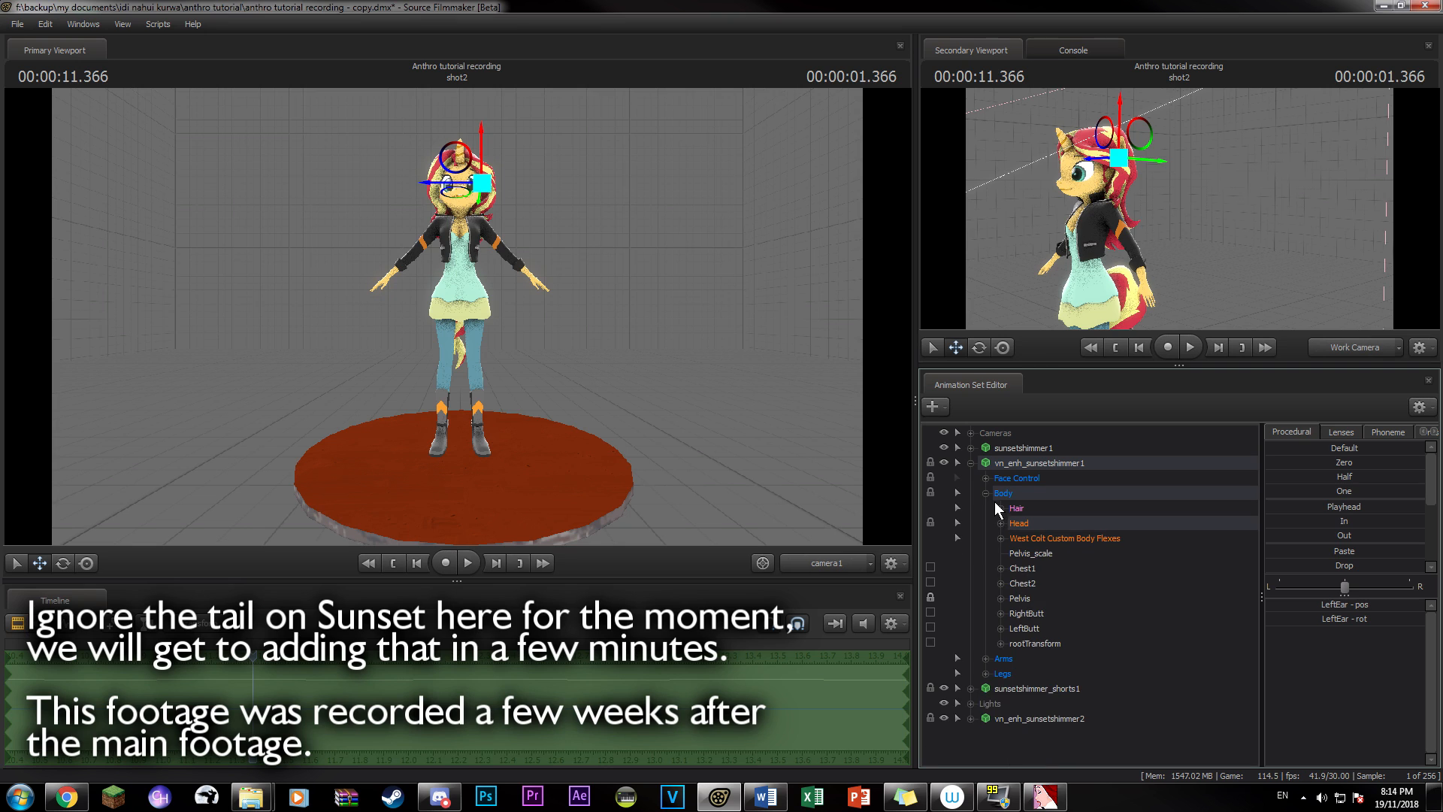
- Add a scale control to the rootTransform of sunsetshimmer1
{"action": "left_click", "coordinate": [970, 463]}
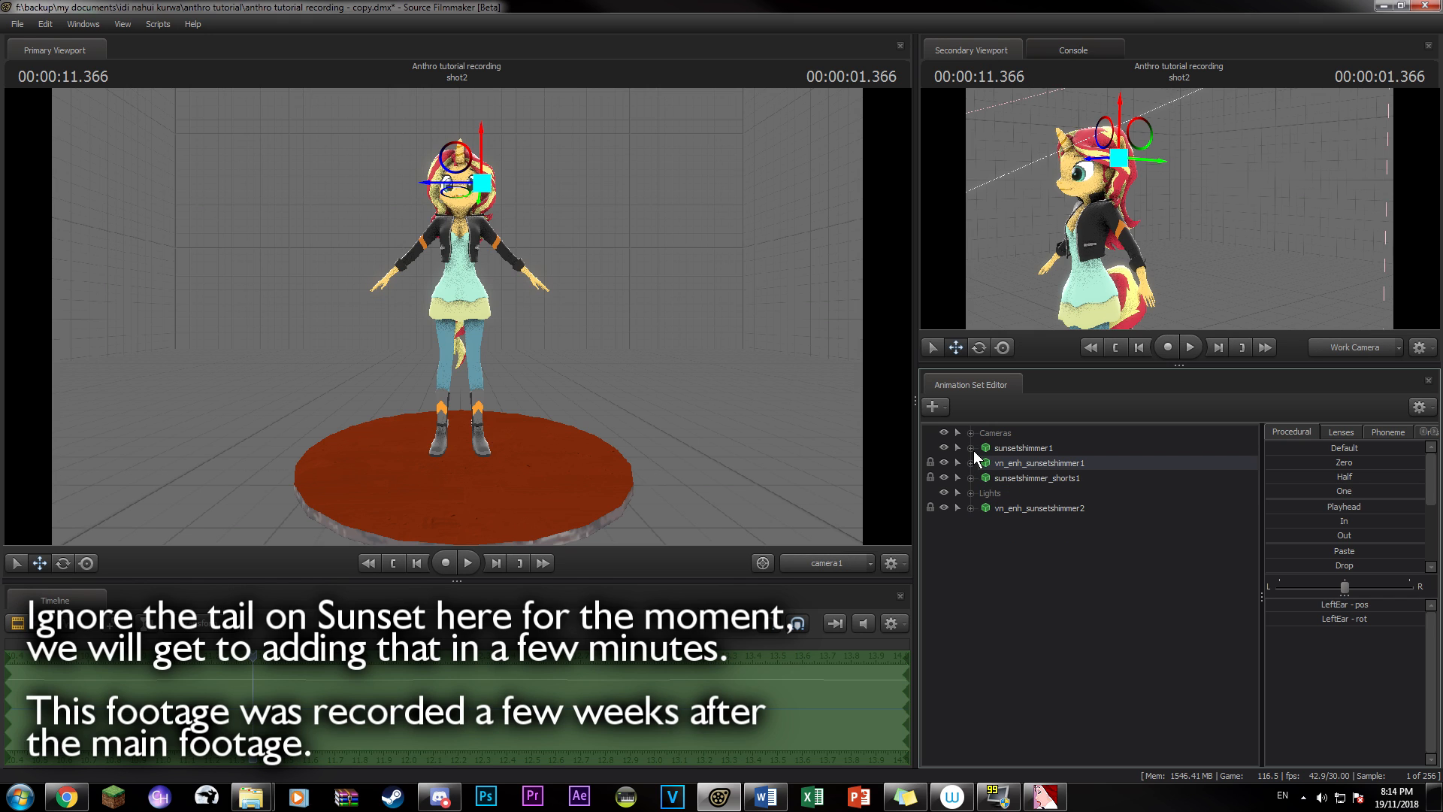
{"action": "left_click", "coordinate": [971, 449]}
{"action": "left_click", "coordinate": [985, 478]}
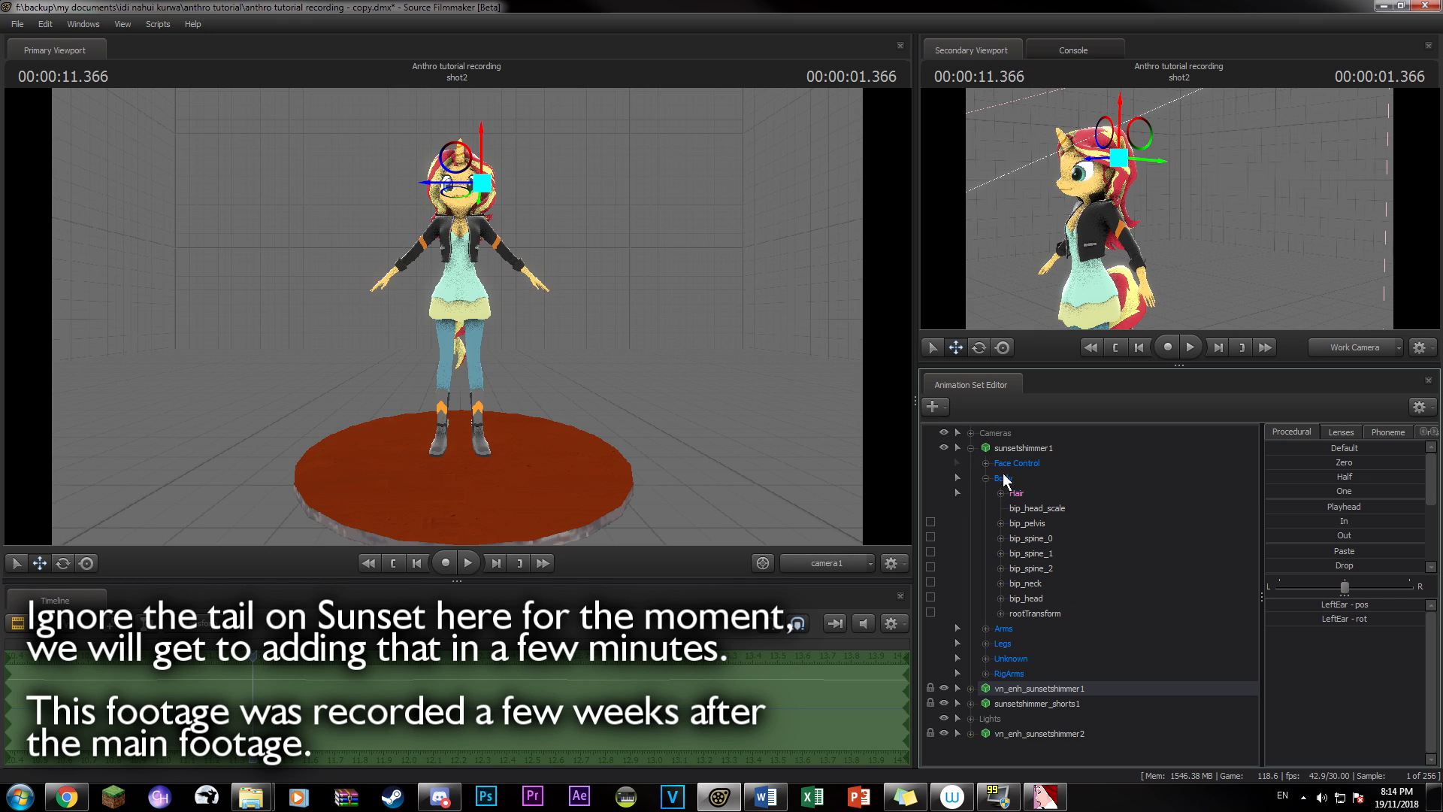
{"action": "right_click", "coordinate": [1042, 613]}
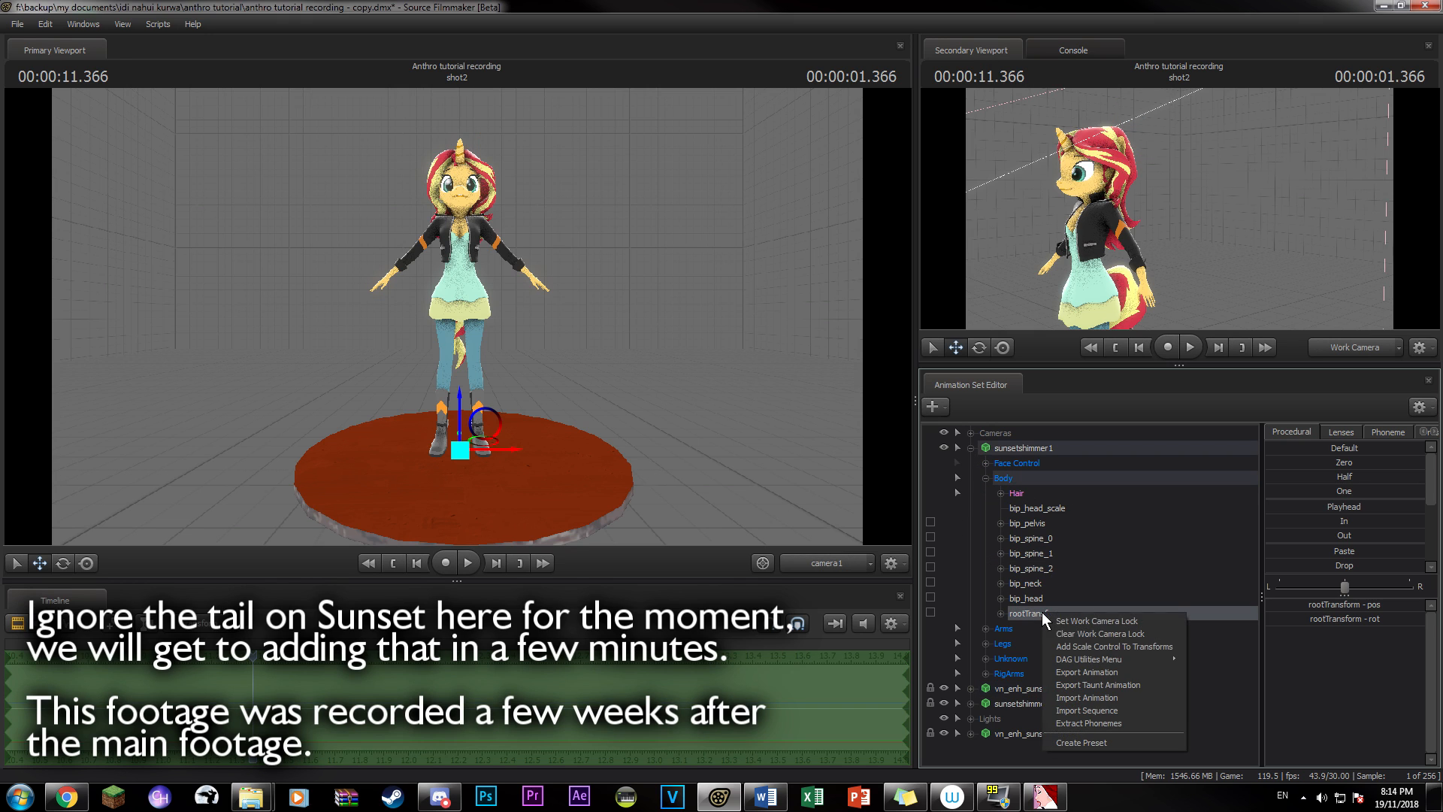
{"action": "left_click", "coordinate": [1093, 647]}
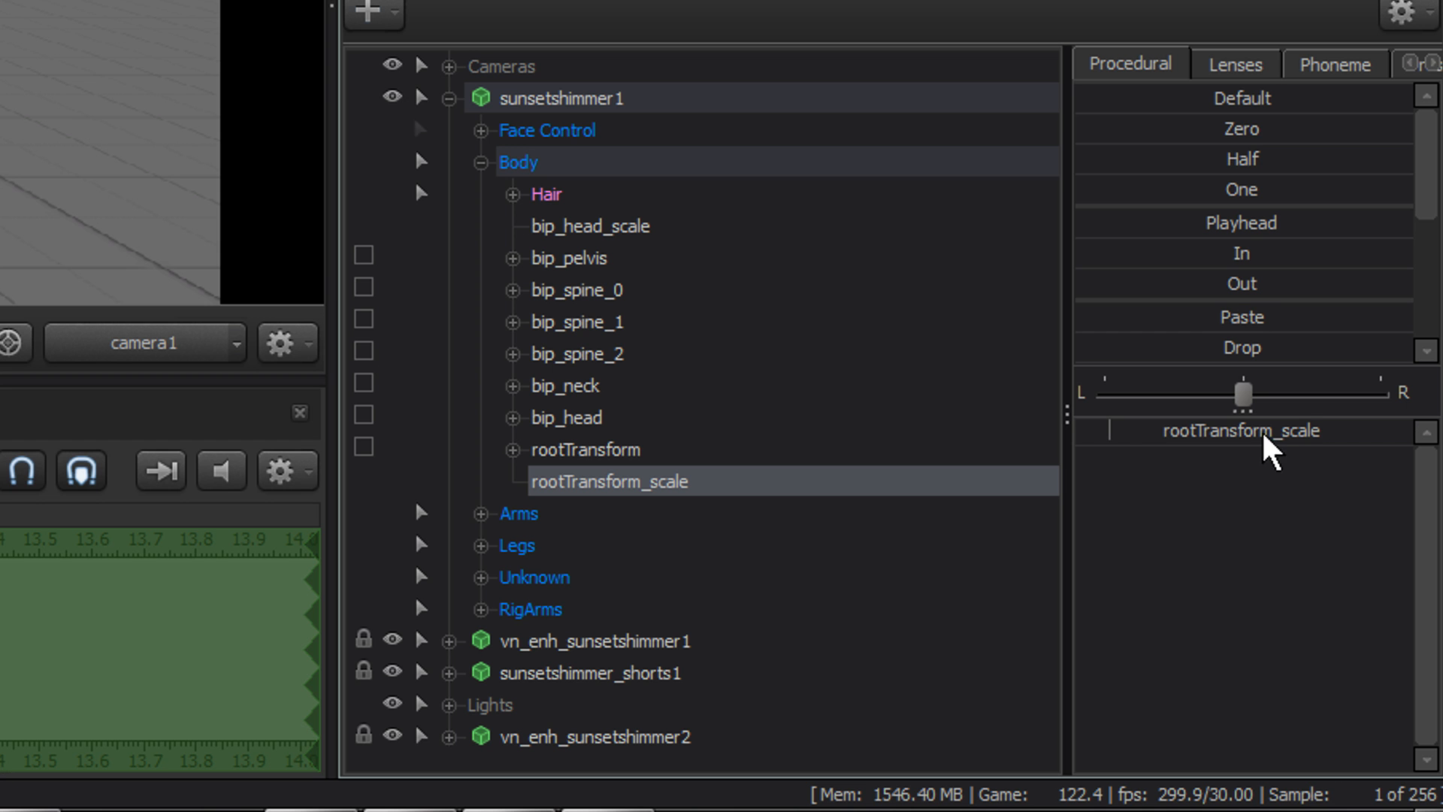
- Set sunsetshimmer1's rootTransform_scale to 0.1333333 and check the whole character in the secondary viewport
{"action": "left_click", "coordinate": [1344, 605]}
{"action": "type", "text": "0.1"}
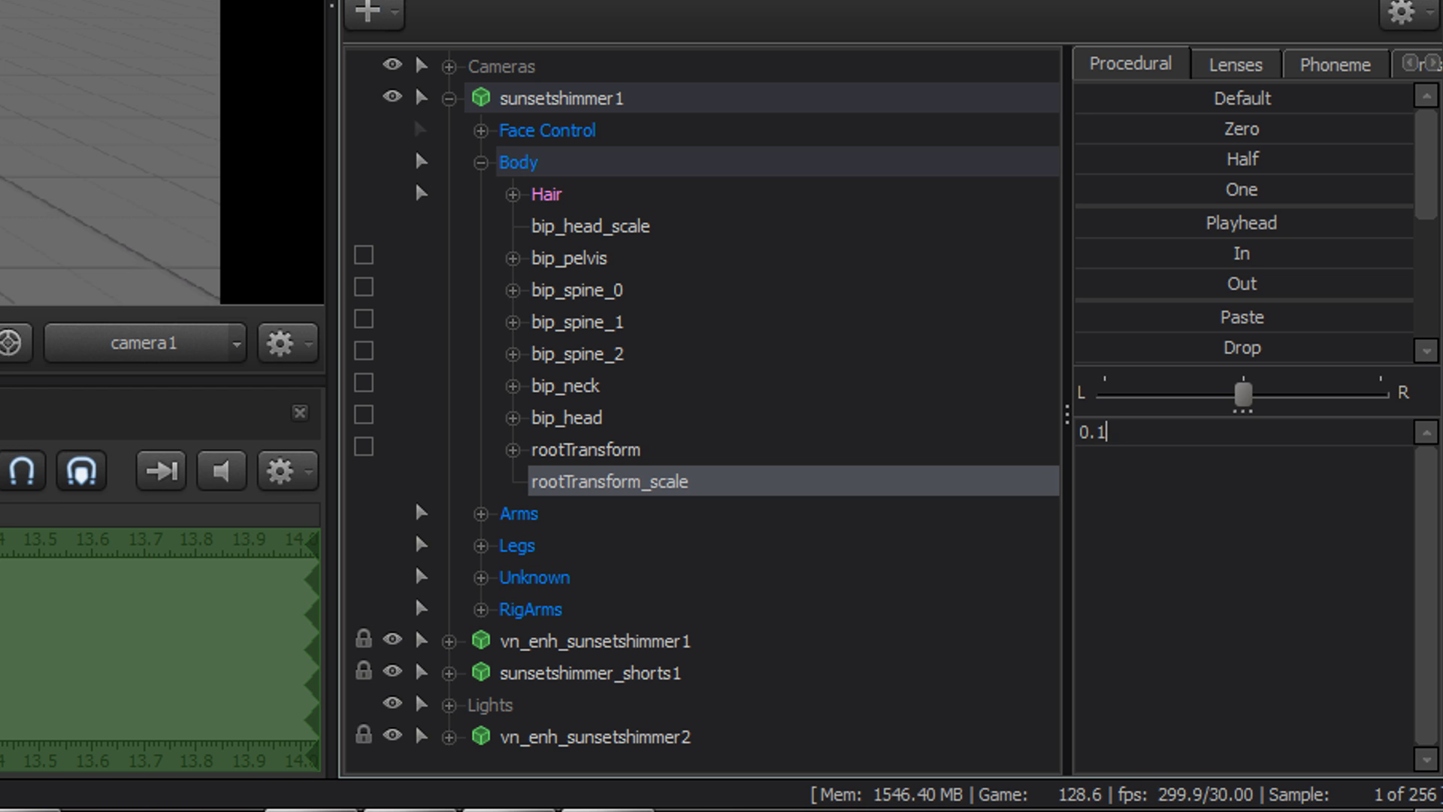
{"action": "type", "text": "333333"}
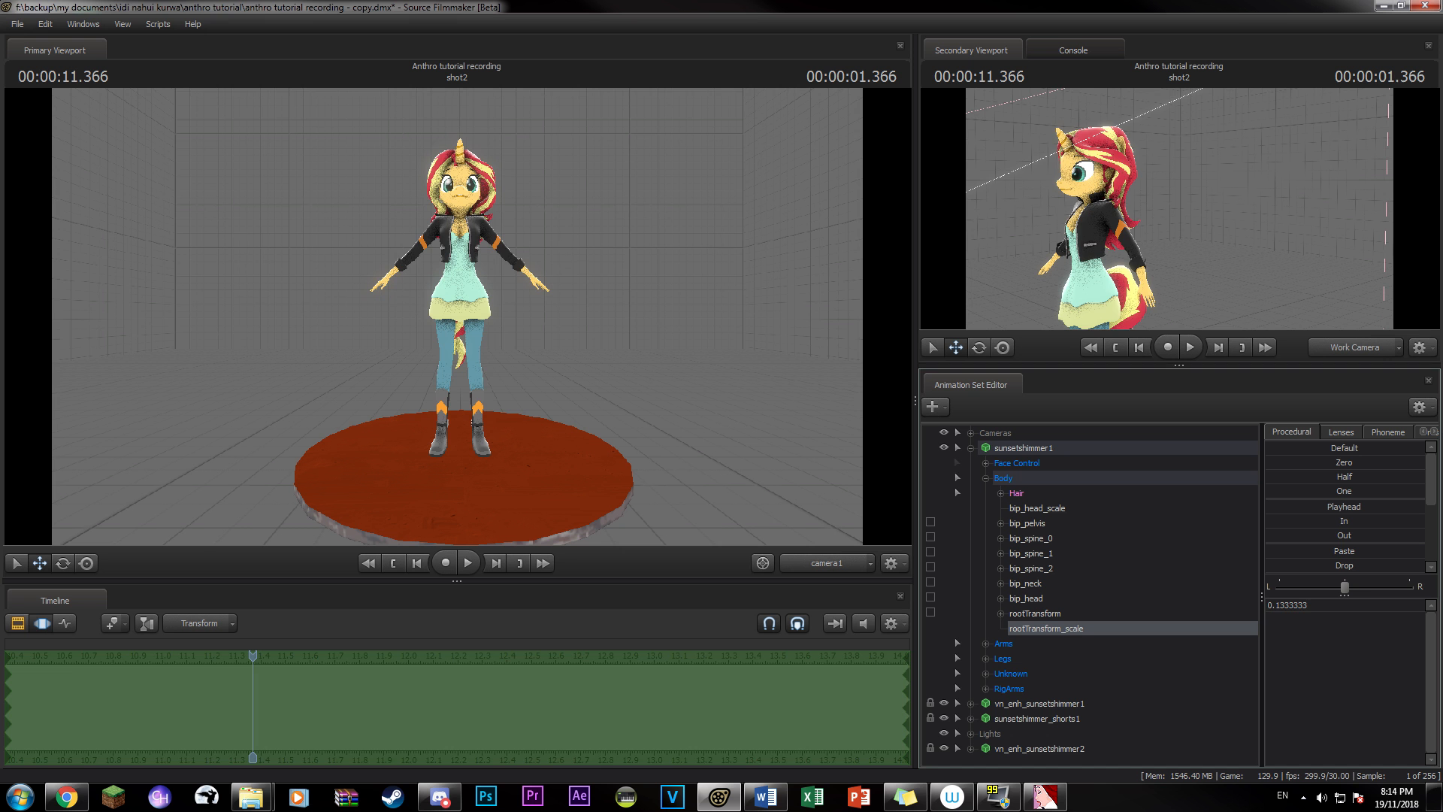
{"action": "key", "text": "Return"}
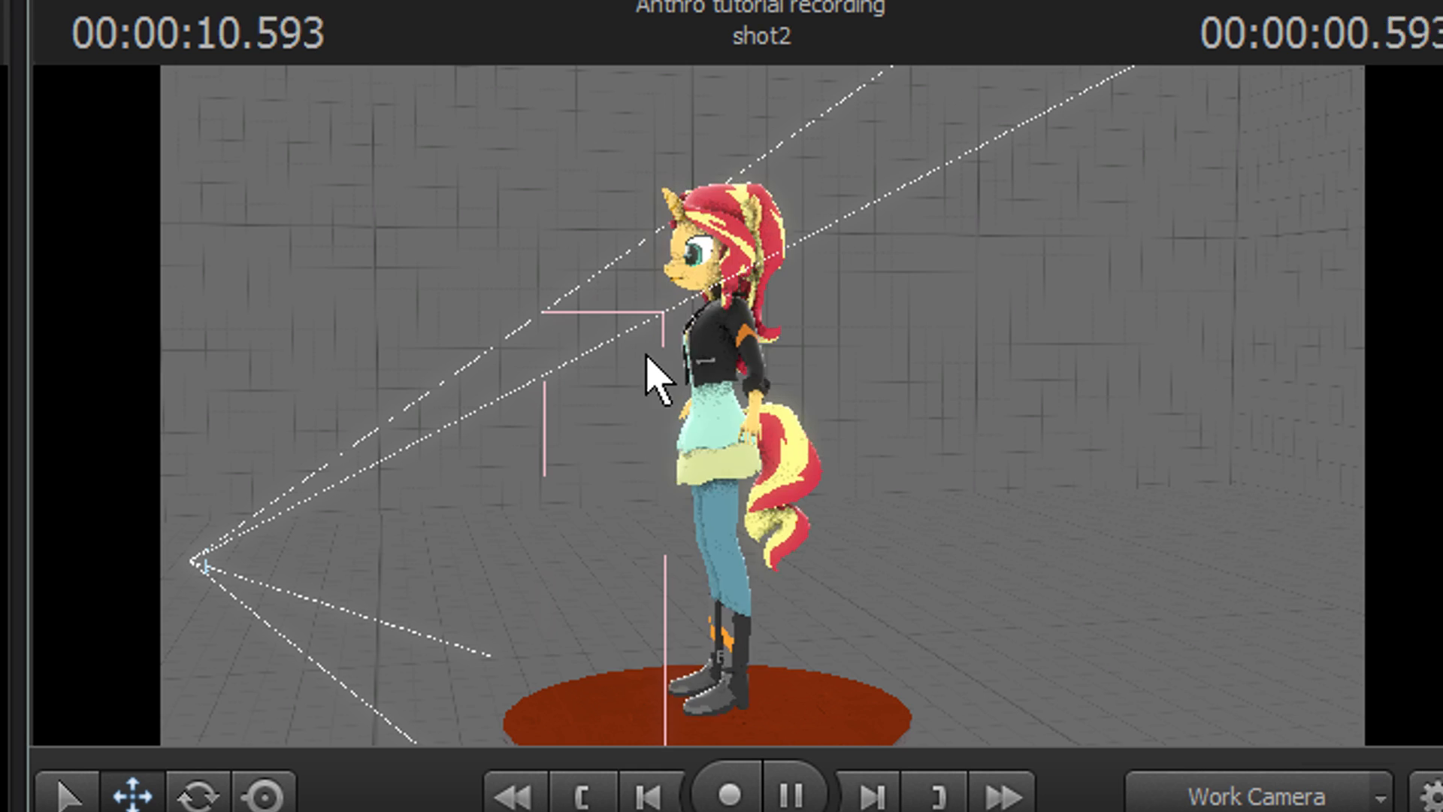
{"action": "mouse_move", "coordinate": [648, 351]}
{"action": "left_mouse_down"}
{"action": "mouse_move", "coordinate": [367, 361]}
{"action": "mouse_move", "coordinate": [722, 362]}
{"action": "mouse_move", "coordinate": [424, 411]}
{"action": "mouse_move", "coordinate": [634, 400]}
{"action": "left_mouse_up"}
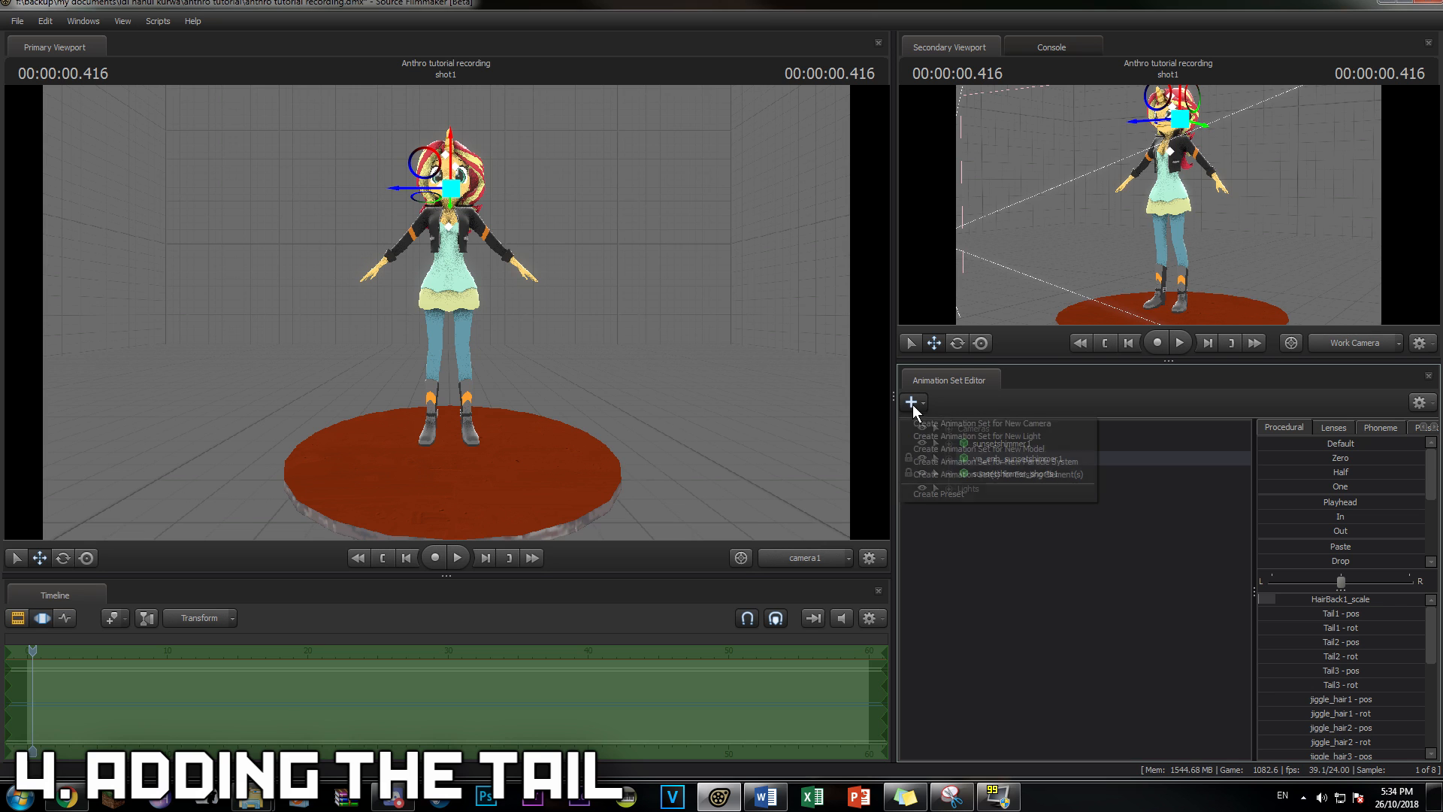
- Add another vn_enh_sunsetshimmer.mdl model and lock its Pelvis to the bip_pelvis of sunsetshimmer1
{"action": "left_click", "coordinate": [911, 402]}
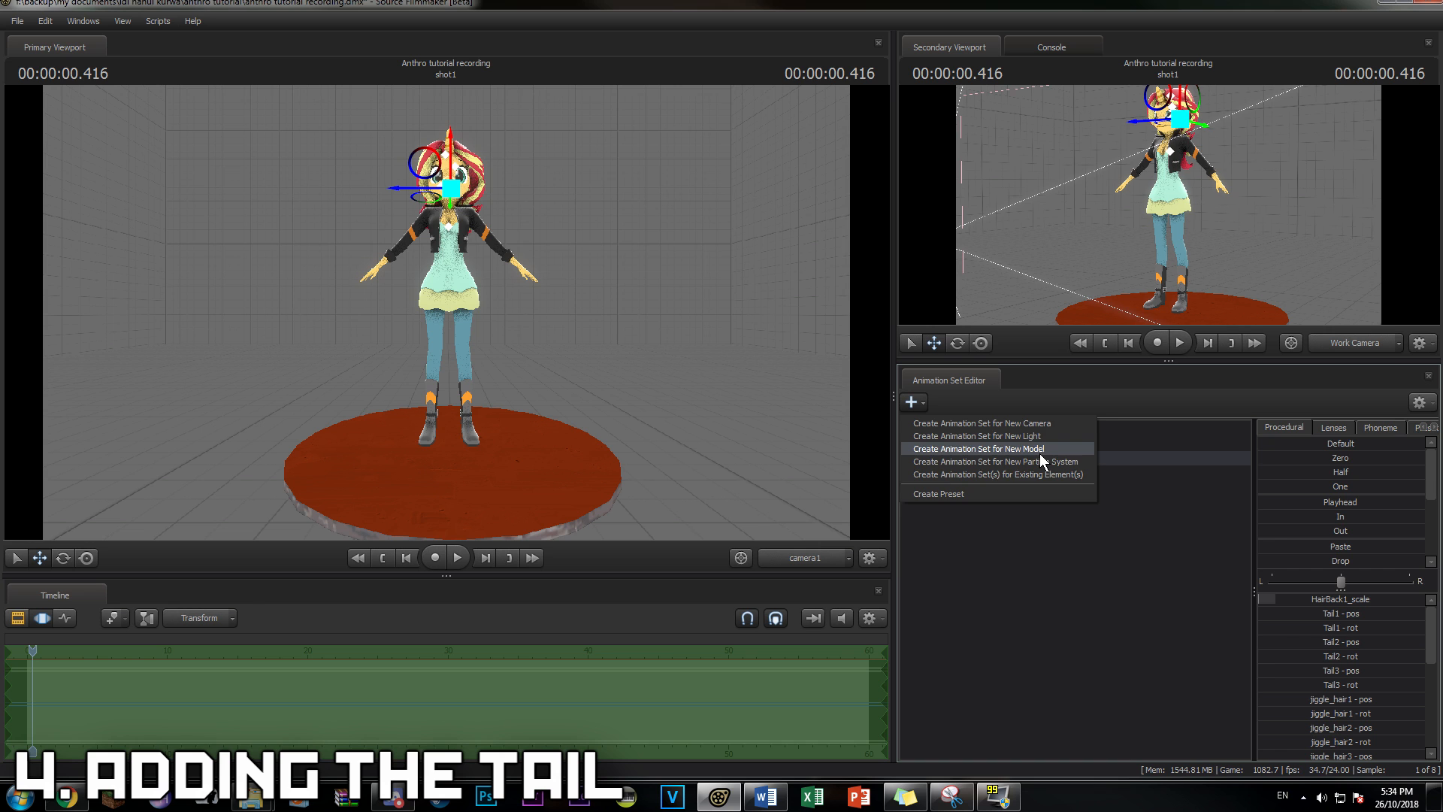
{"action": "left_click", "coordinate": [1040, 453]}
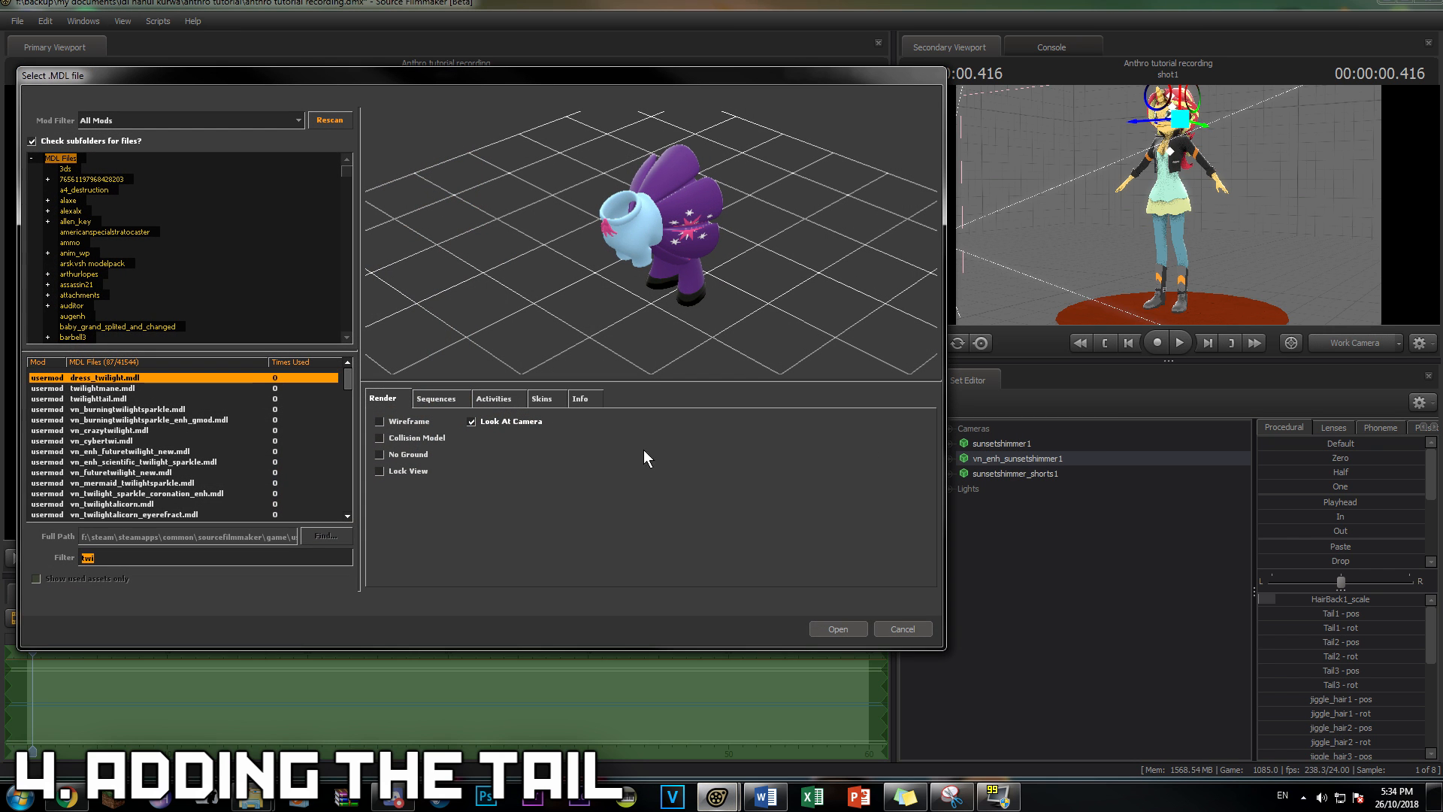
{"action": "type", "text": "sunset"}
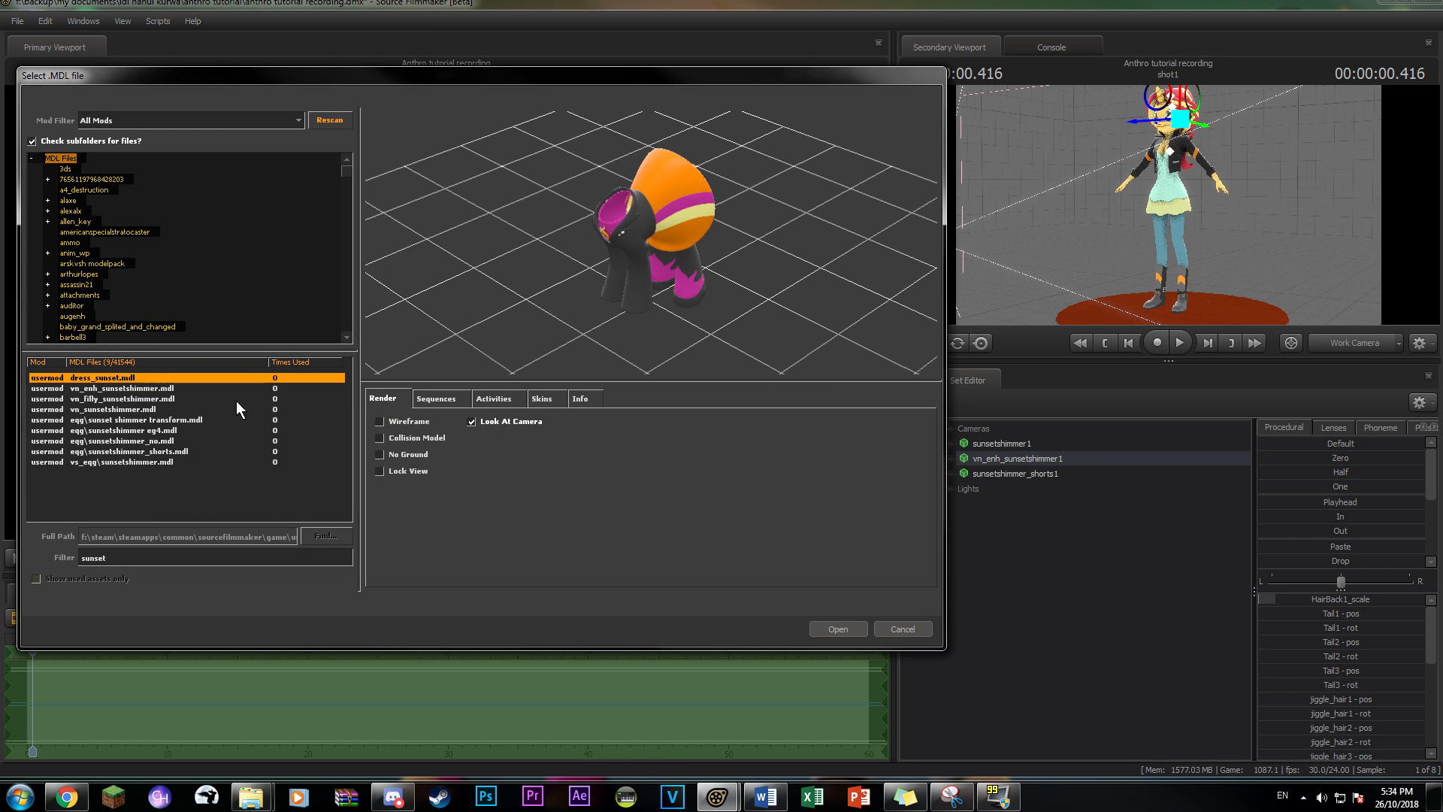
{"action": "double_click", "coordinate": [183, 388]}
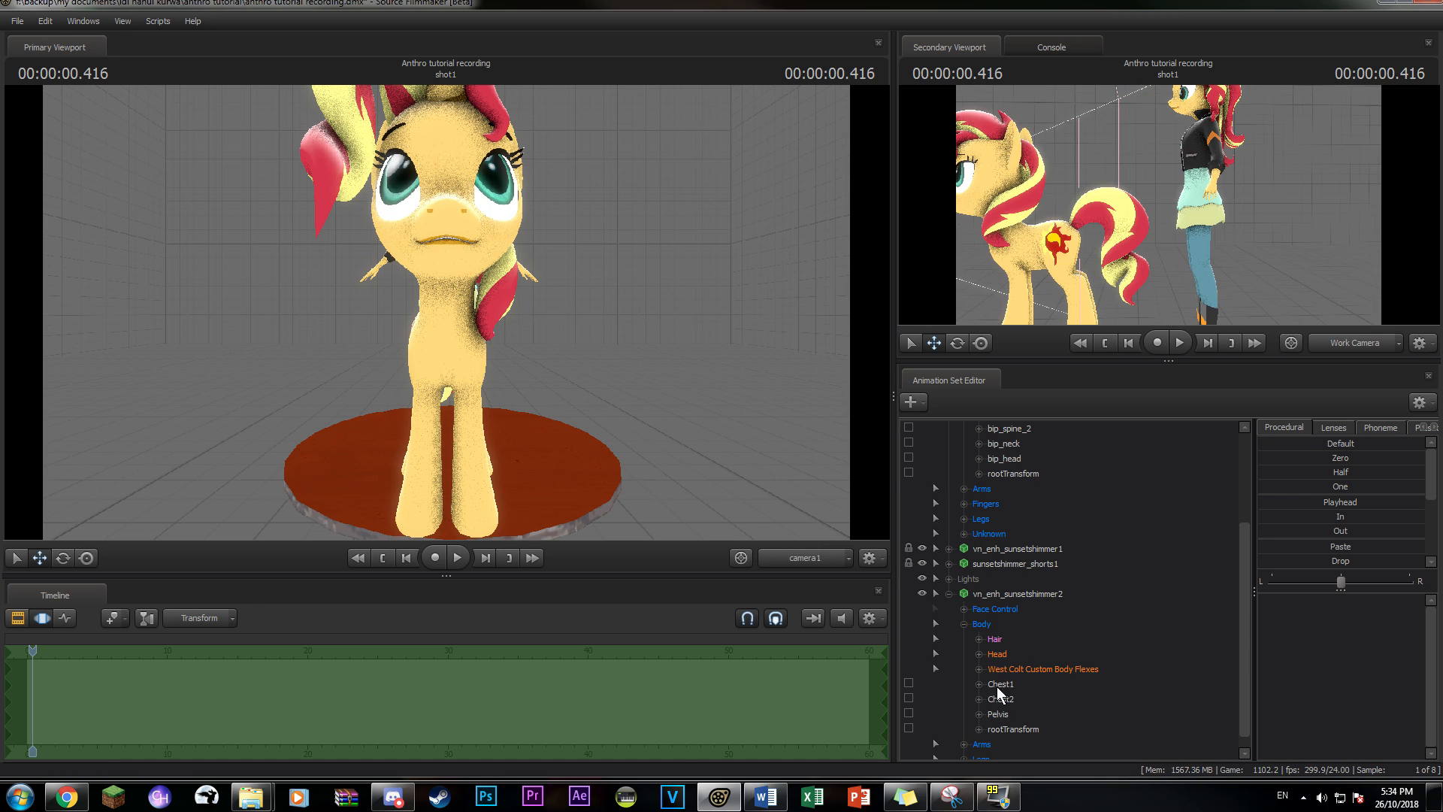
{"action": "scroll", "coordinate": [999, 470], "scroll_direction": "up", "scroll_amount": 1}
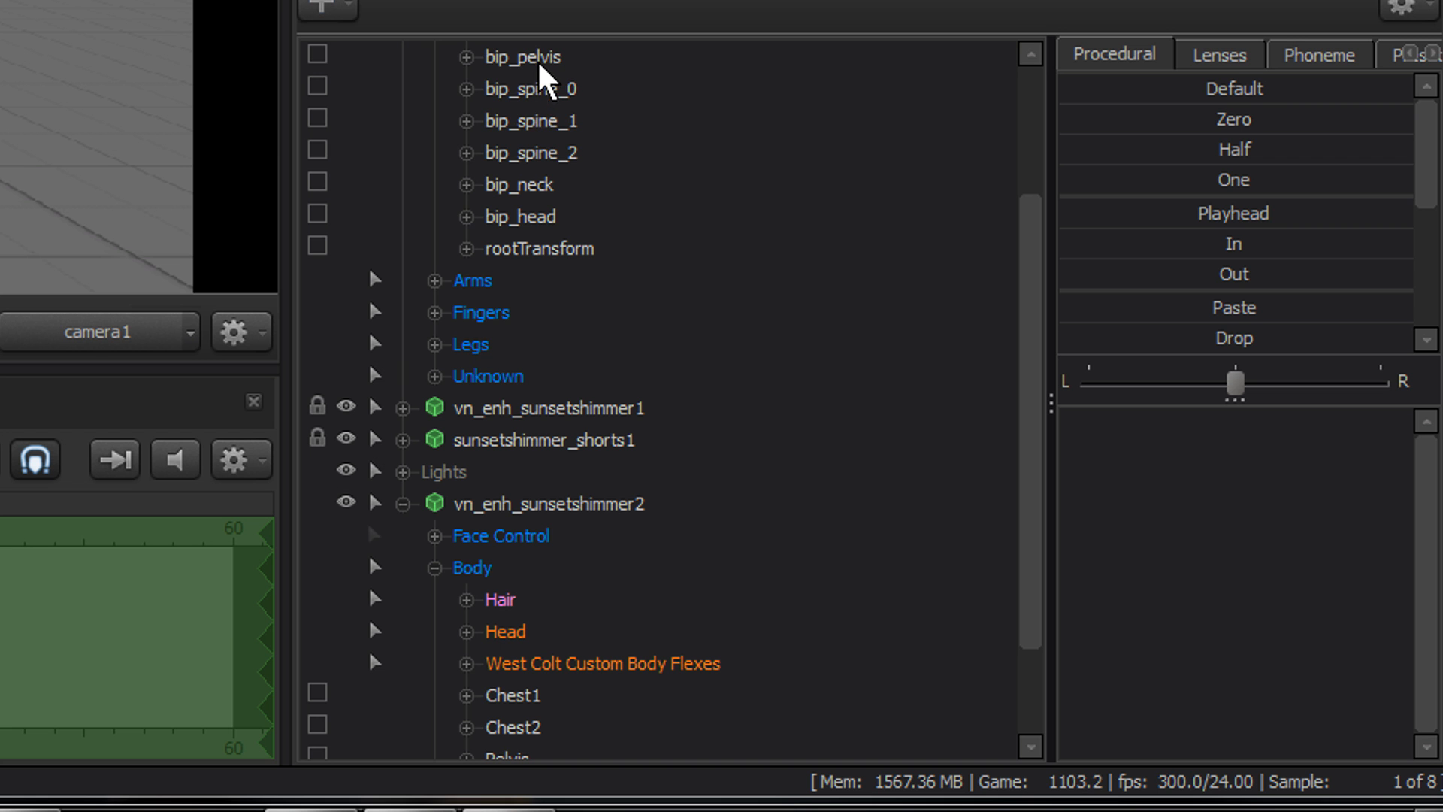
{"action": "left_click_drag", "start_coordinate": [540, 75], "coordinate": [574, 640]}
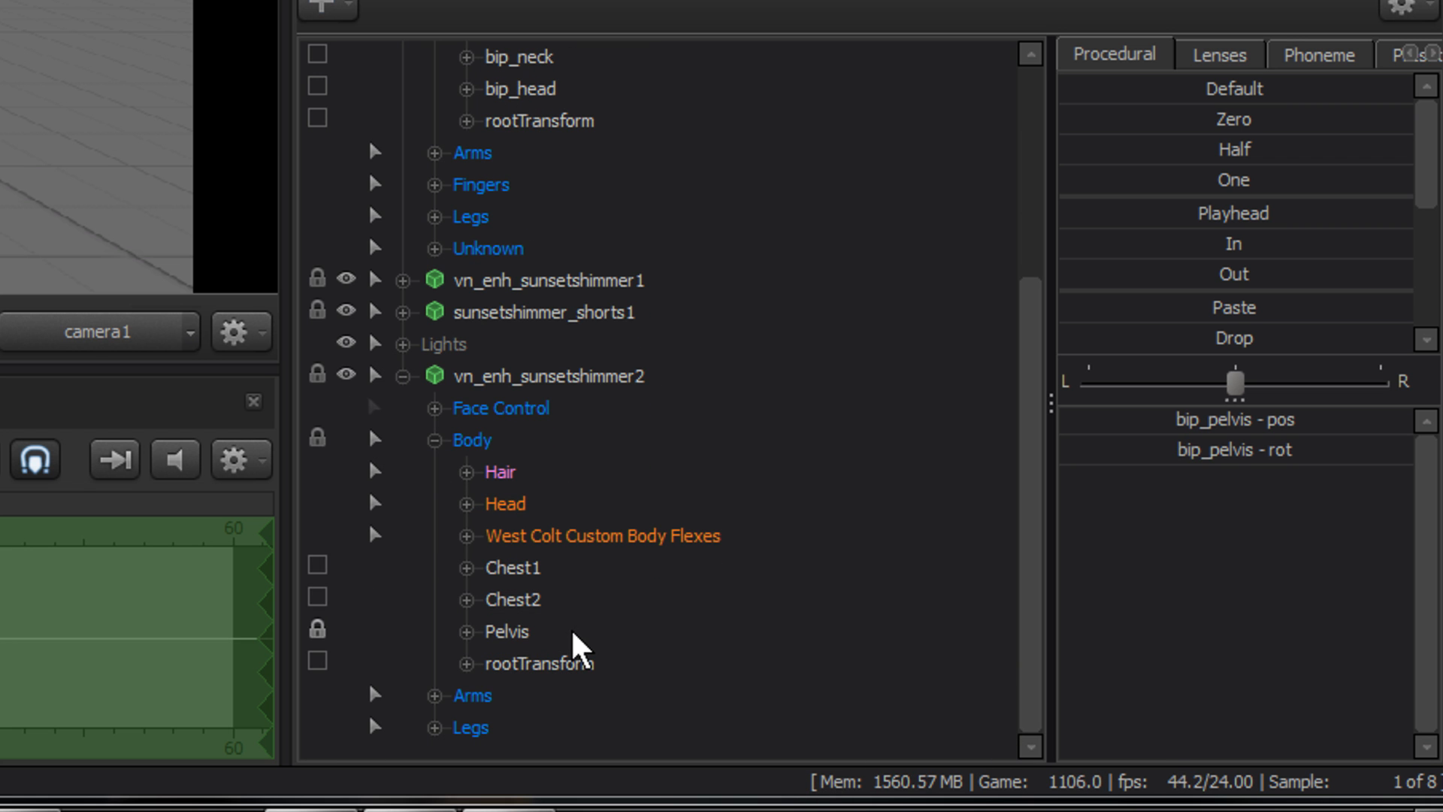
- Lock the Tail1 bone of vn_enh_sunsetshimmer2 to the bip_pelvis of sunsetshimmer1
{"action": "left_click_drag", "start_coordinate": [1333, 458], "coordinate": [1424, 459]}
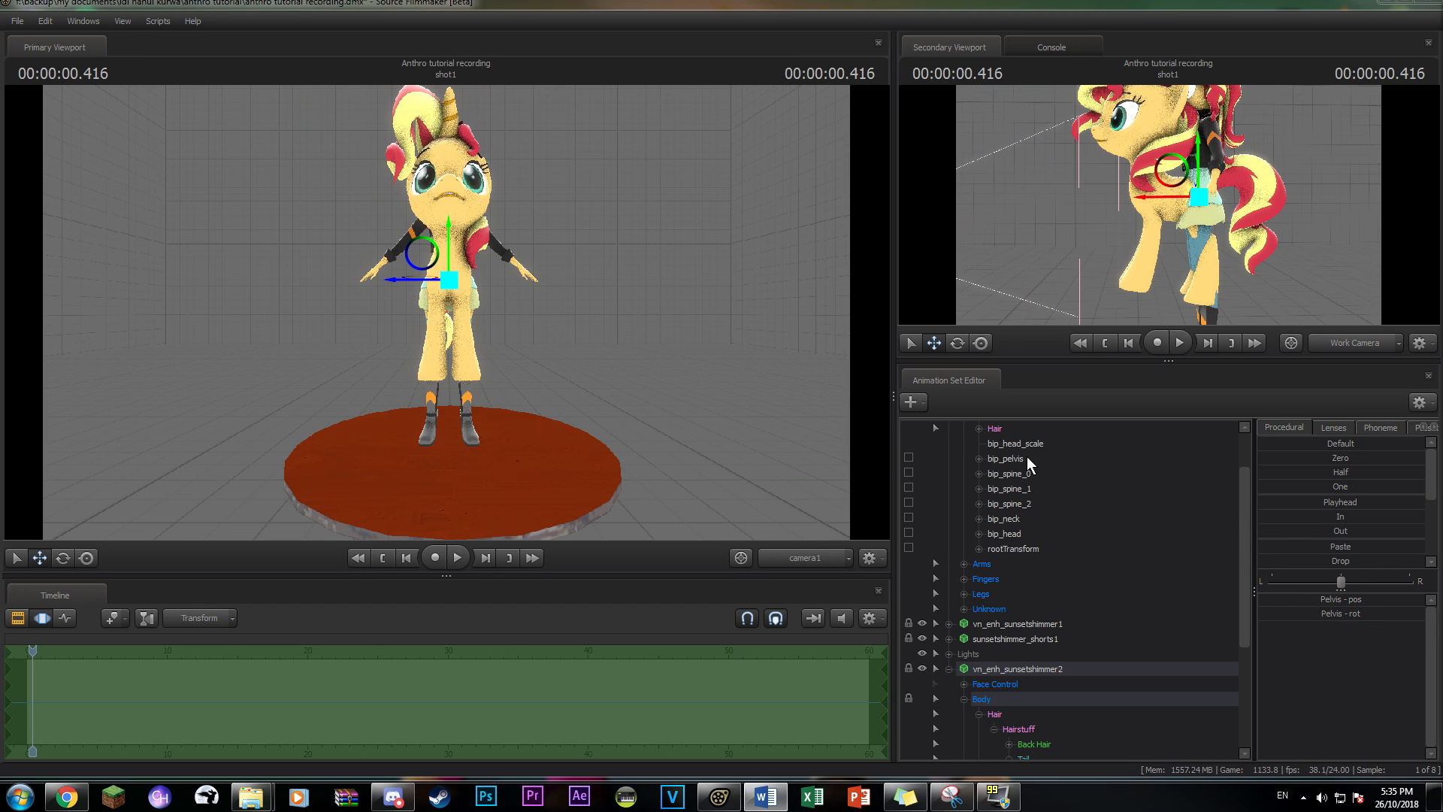
{"action": "left_click", "coordinate": [1027, 457]}
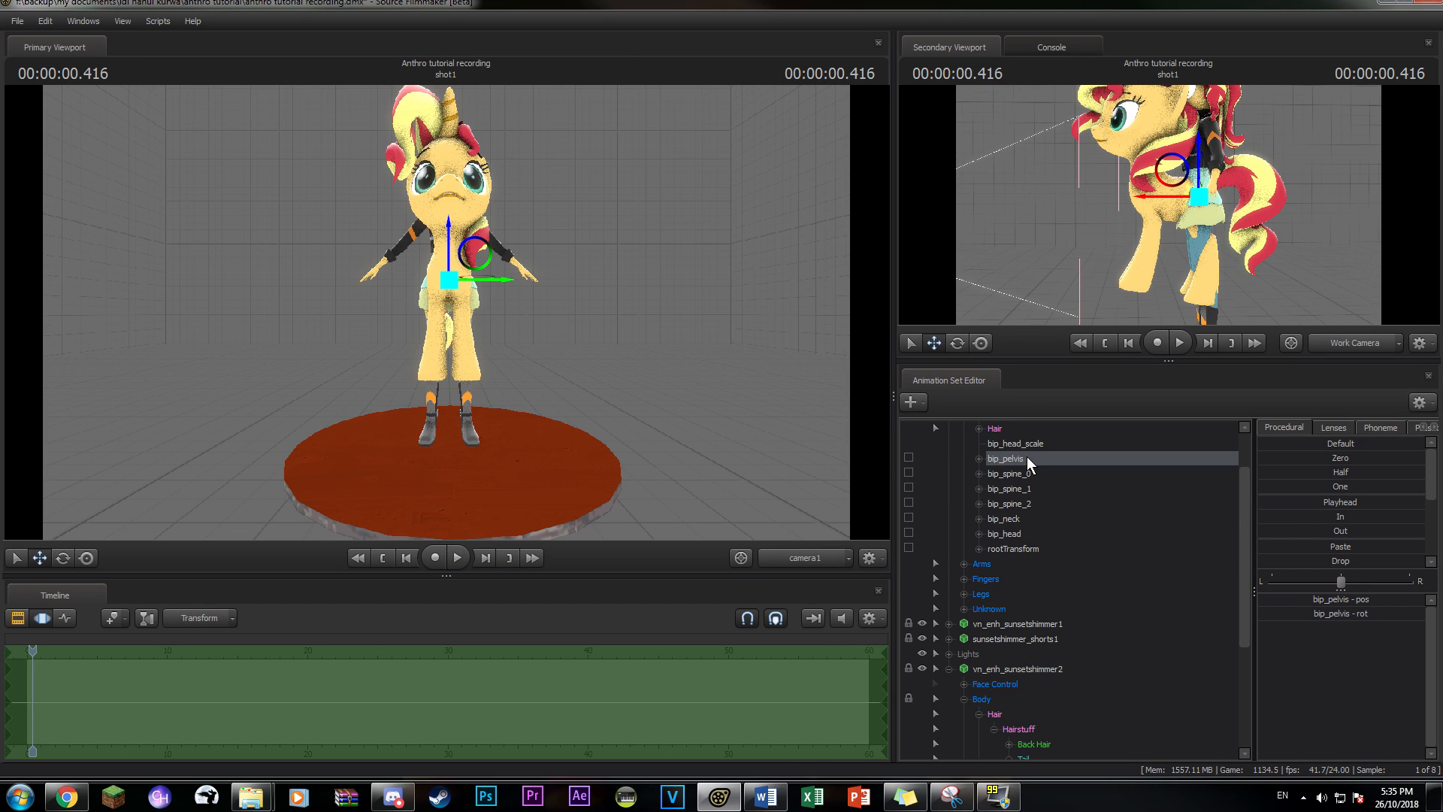
{"action": "left_click_drag", "start_coordinate": [1099, 790], "coordinate": [1067, 629]}
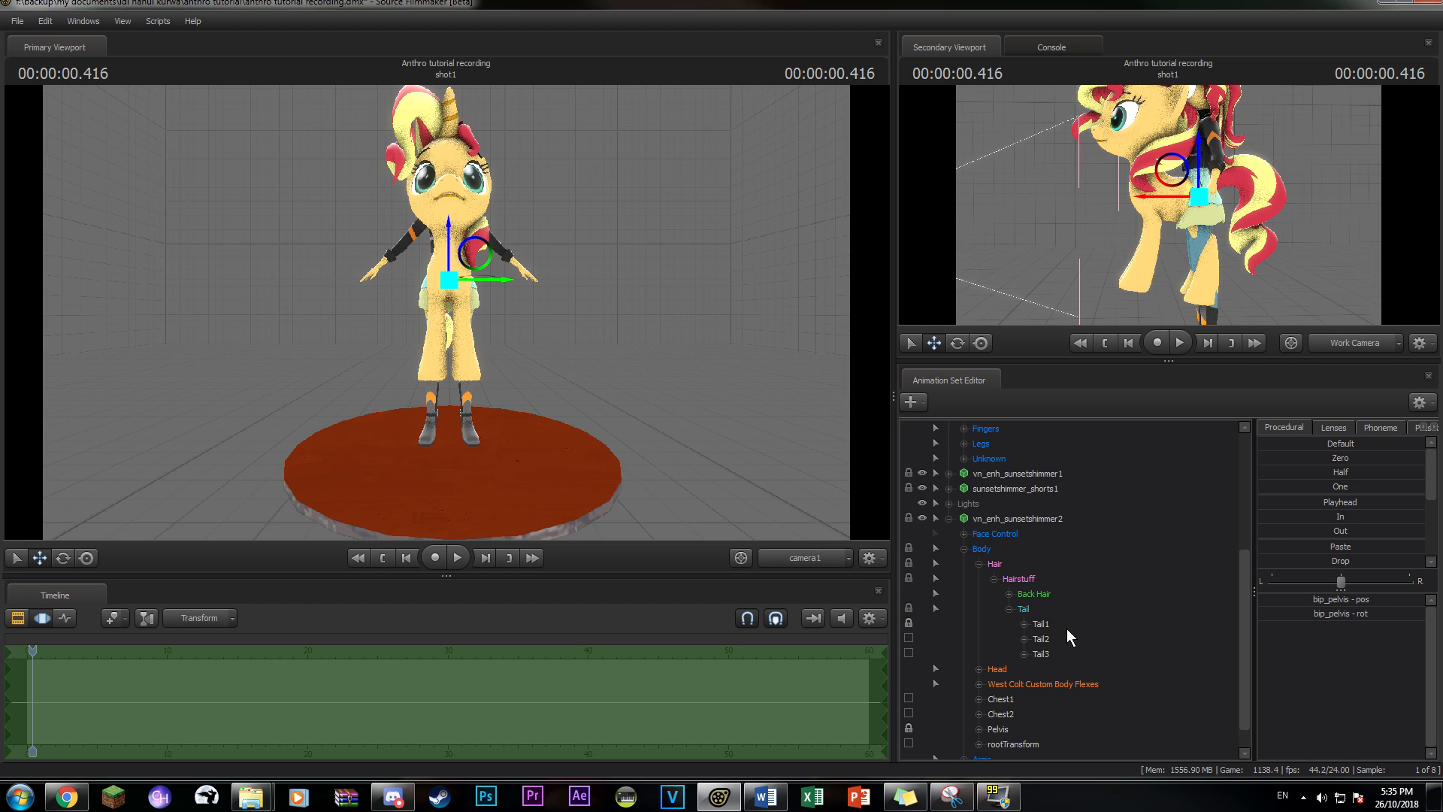
- Add scale controls to the Pelvis and Tail1 bones of vn_enh_sunsetshimmer2
{"action": "scroll", "coordinate": [1064, 630], "scroll_direction": "down", "scroll_amount": 1}
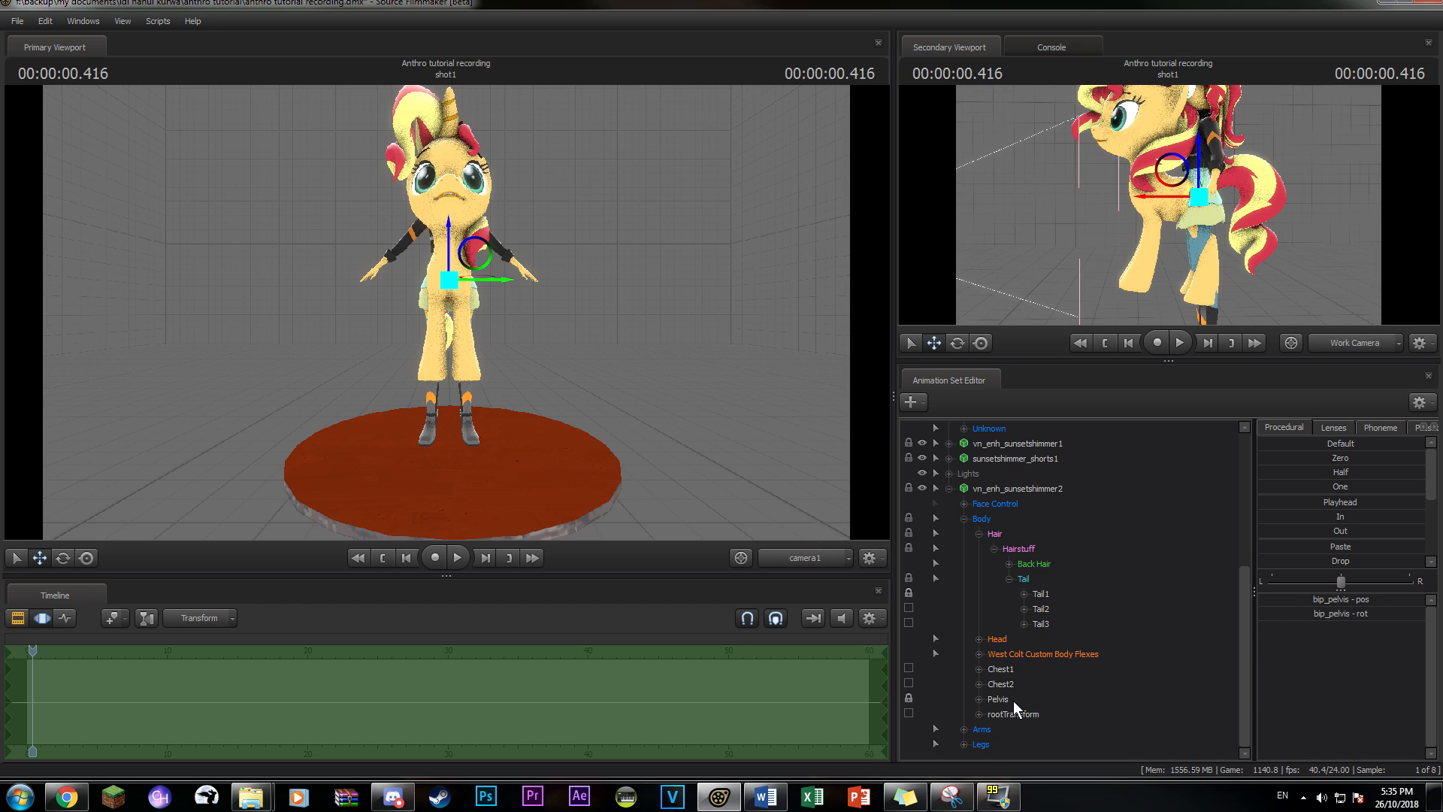
{"action": "left_click", "coordinate": [1014, 699]}
{"action": "left_click", "coordinate": [1053, 597], "text": "ctrl"}
{"action": "right_click", "coordinate": [1053, 598]}
{"action": "left_click", "coordinate": [1095, 642]}
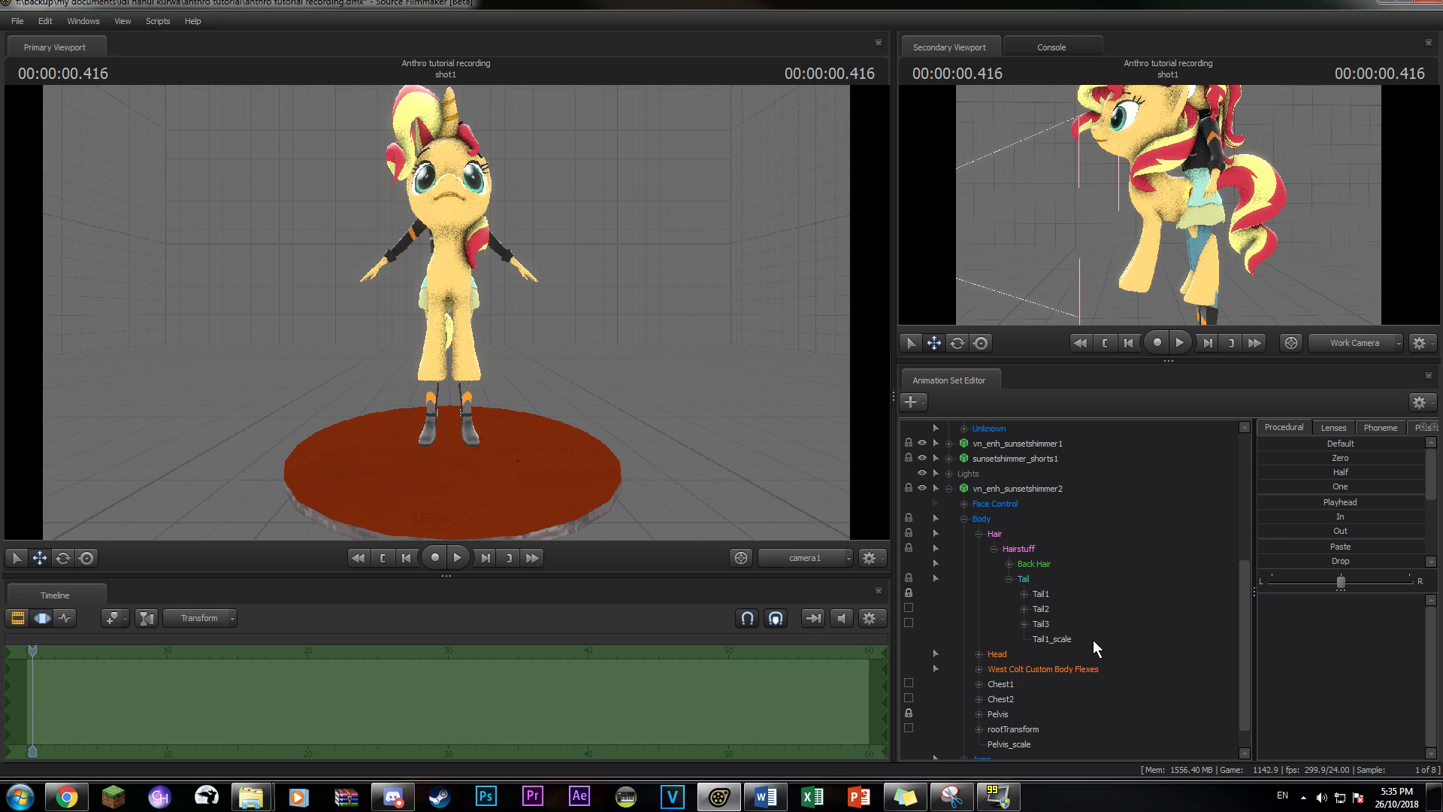
- Bake the procedural bones of the vn_enh_sunsetshimmer2 model
{"action": "scroll", "coordinate": [1061, 538], "scroll_direction": "up", "scroll_amount": 1}
{"action": "right_click", "coordinate": [1058, 535]}
{"action": "mouse_move", "coordinate": [1152, 678]}
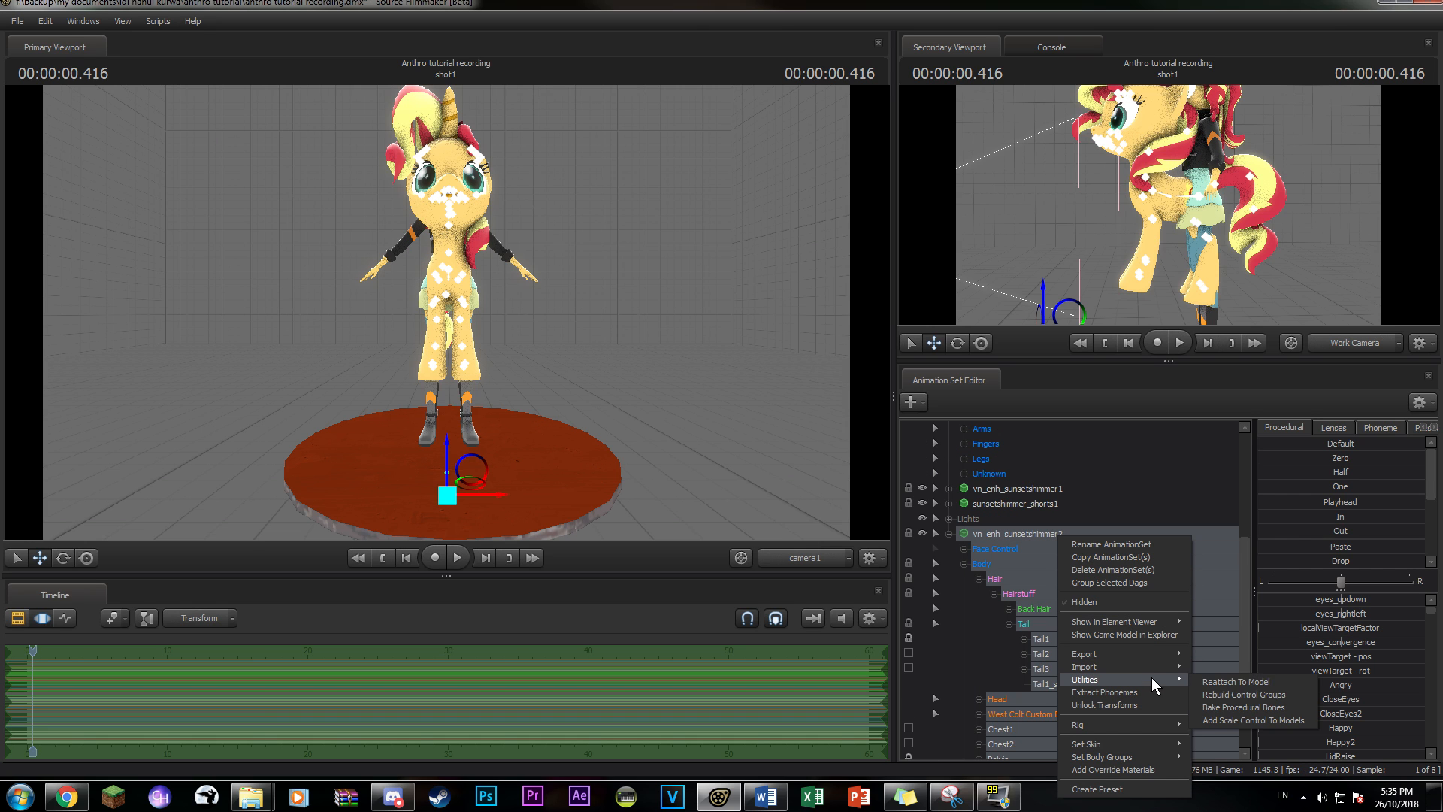
{"action": "left_click", "coordinate": [1223, 710]}
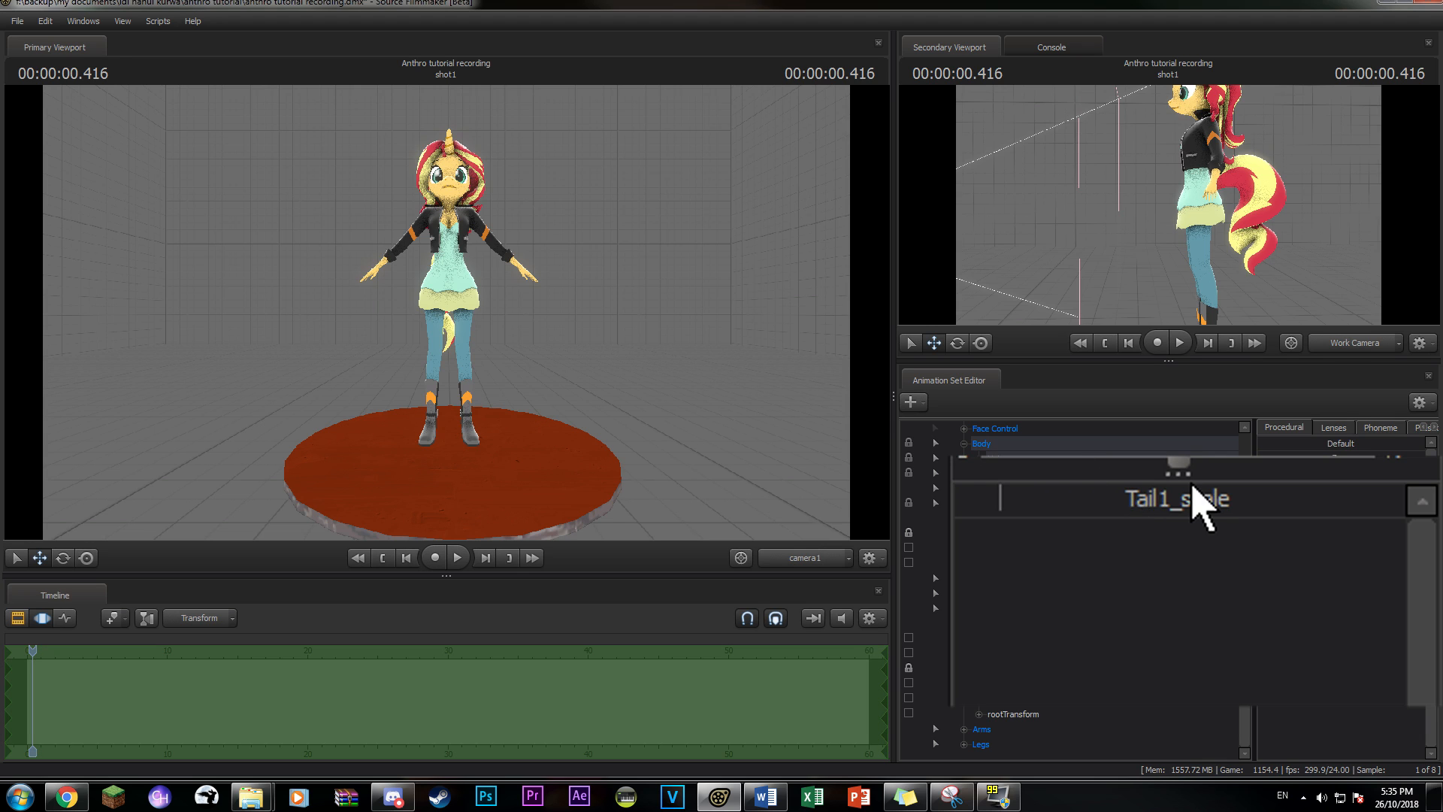
- Set Tail1_scale to 0.08 to shrink the pony tail, and check its fit against the body up close in the secondary viewport
{"action": "type", "text": "0.1"}
{"action": "type", "text": "08"}
{"action": "key", "text": "Return"}
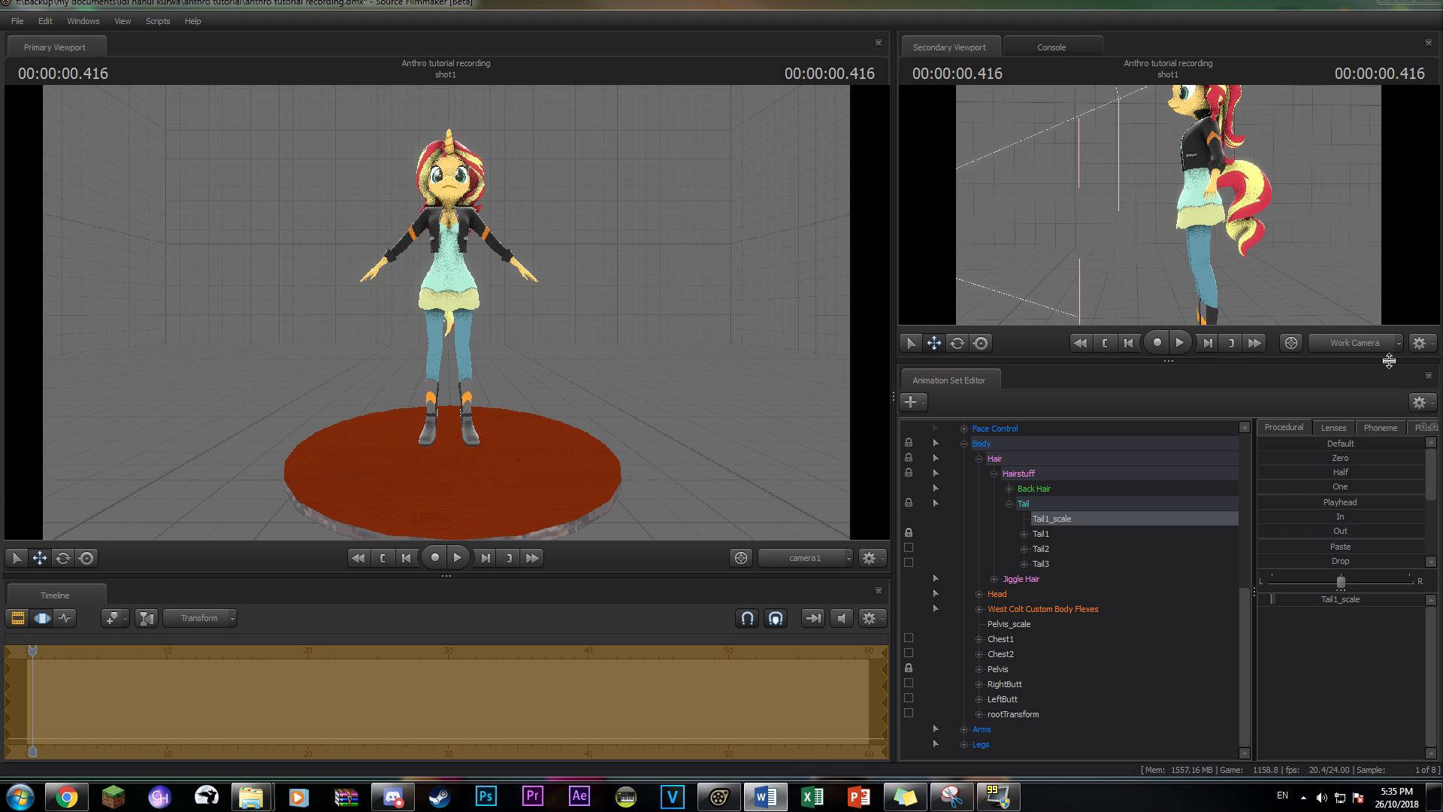
{"action": "key", "text": "w"}
{"action": "left_click_drag", "start_coordinate": [1225, 212], "coordinate": [1208, 216]}
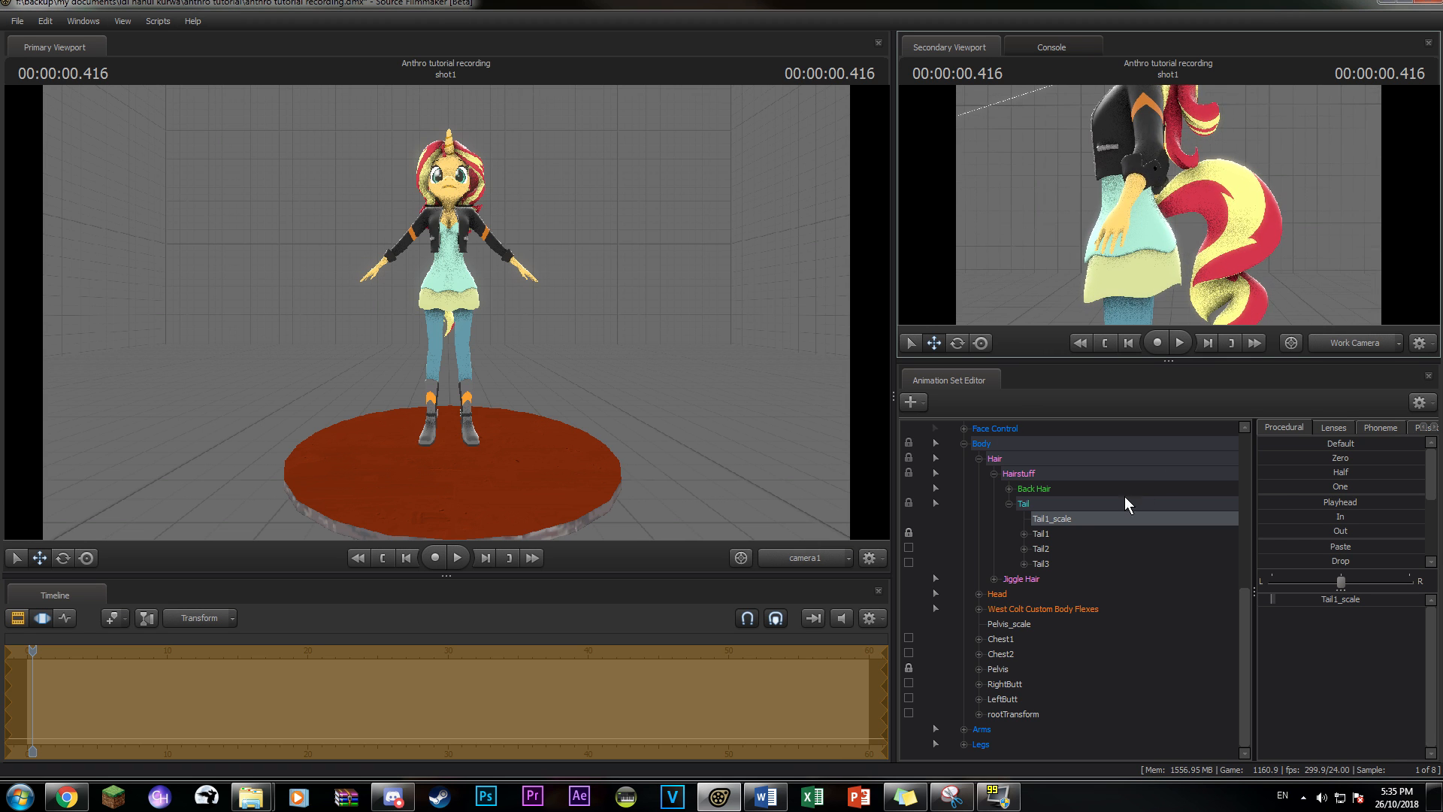